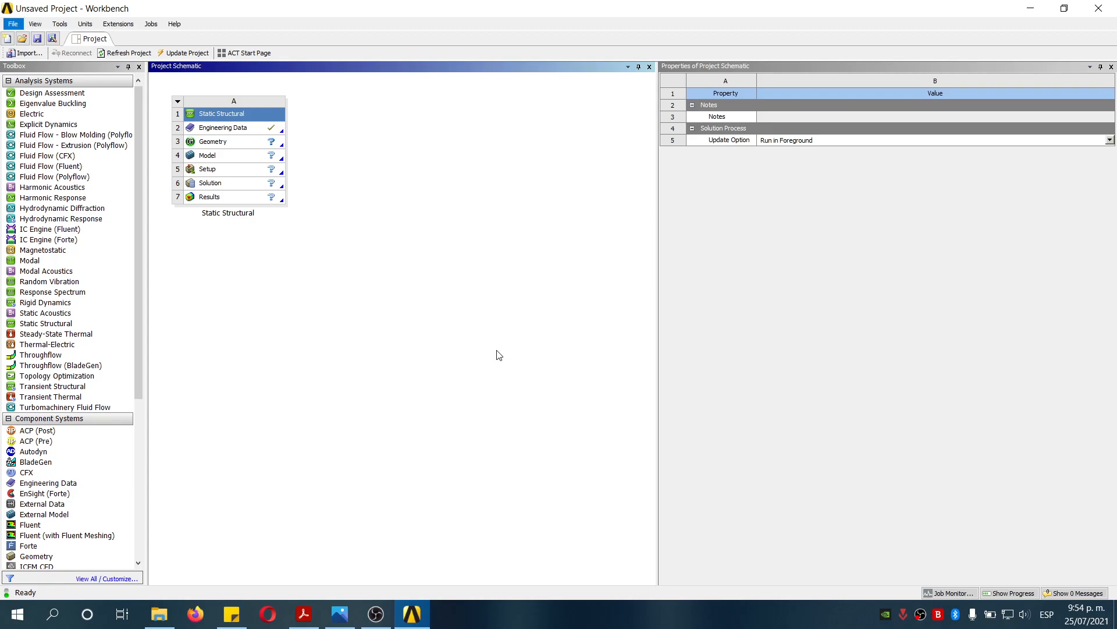
Step: Switch to the photo viewer to look at the car-mounted bike rack image, and return to Workbench
left_click(343, 611)
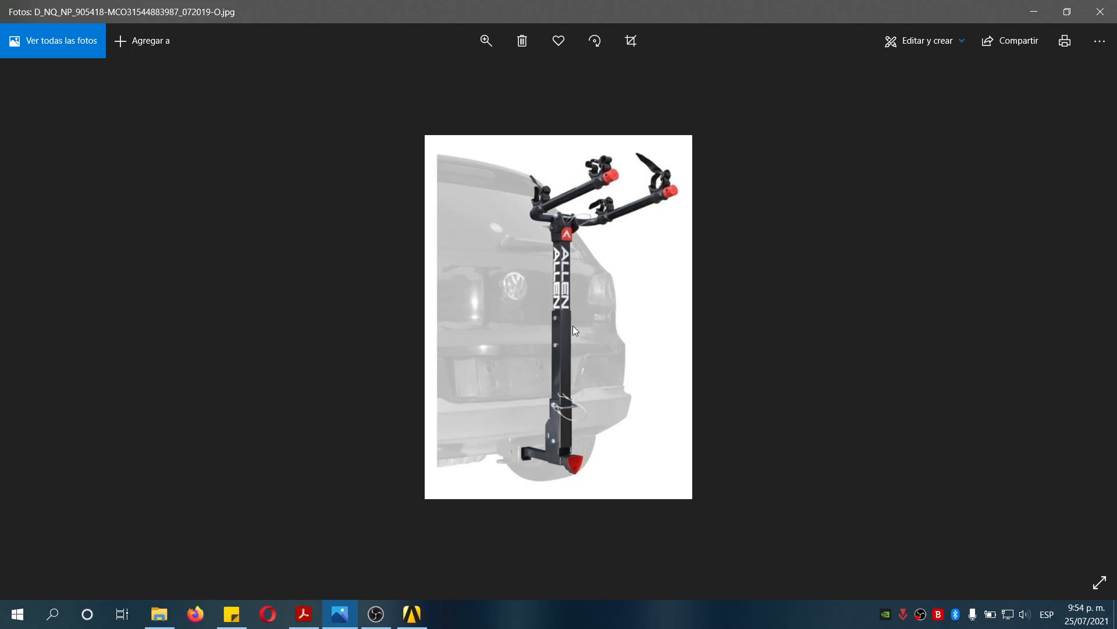
left_click(412, 614)
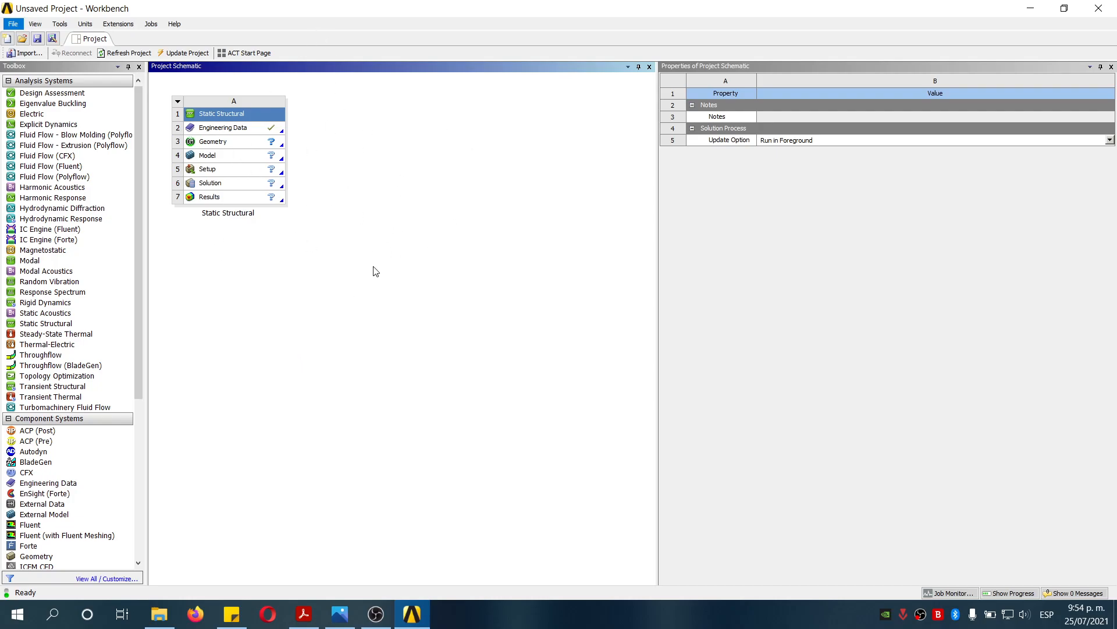
Step: Open a new DesignModeler geometry for the Static Structural system
left_click(237, 145)
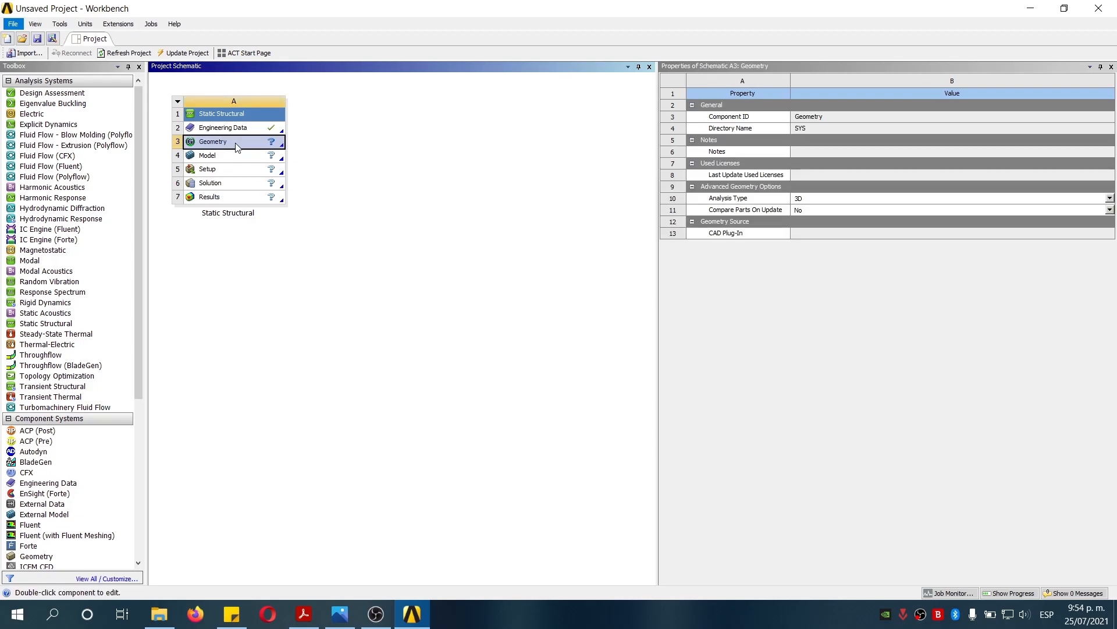
right_click(238, 147)
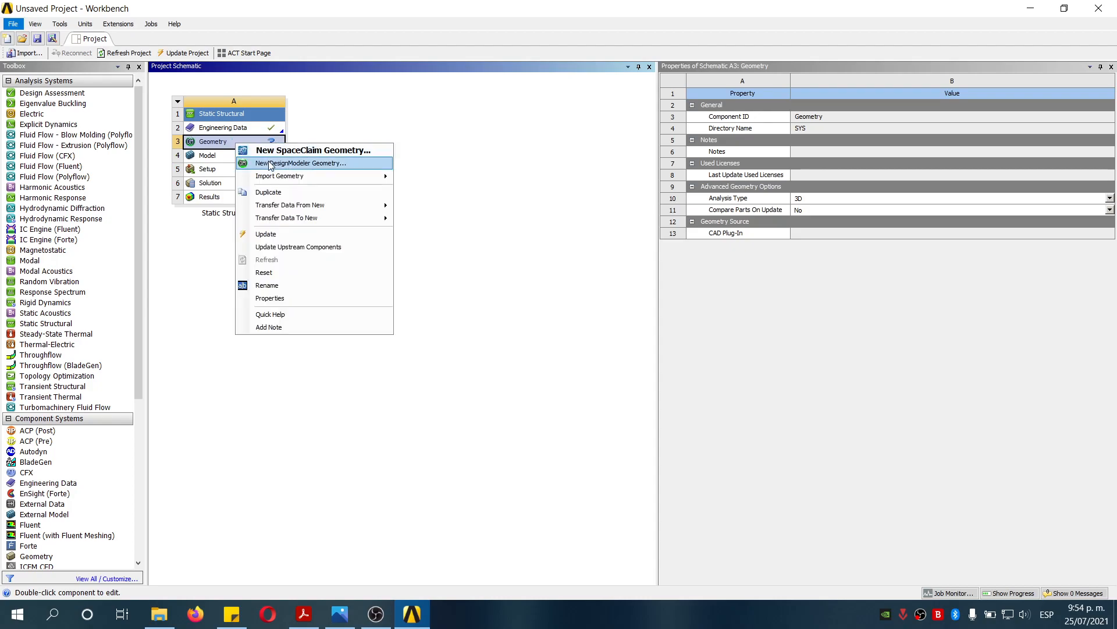
left_click(252, 163)
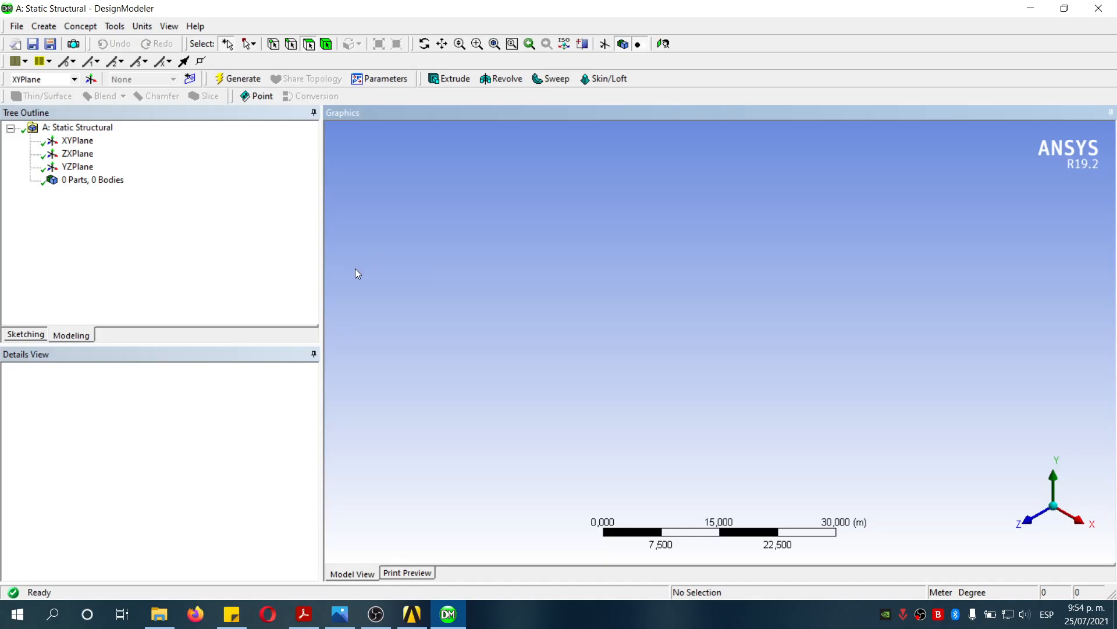
Step: Import the external geometry file soporte_bicicleta.stp and generate the import
left_click(17, 27)
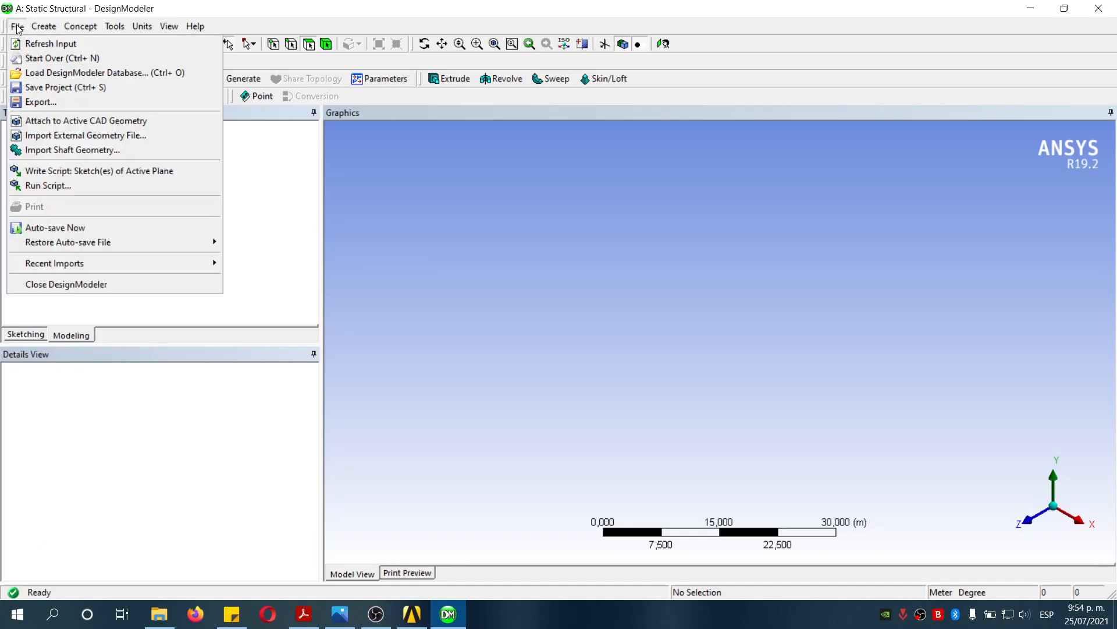
left_click(87, 136)
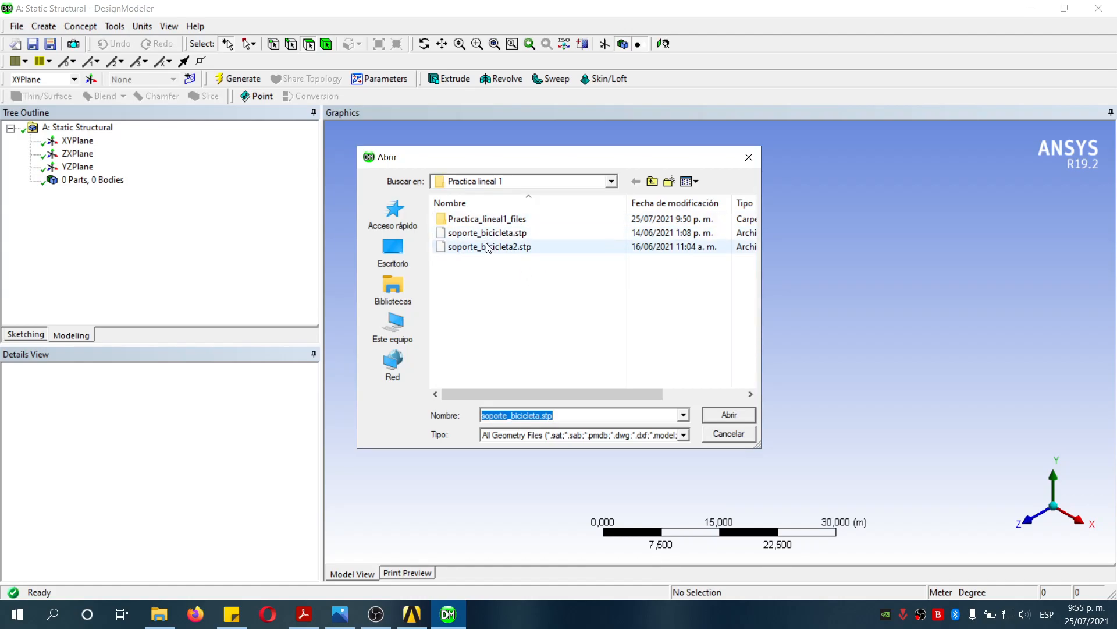
left_click(516, 235)
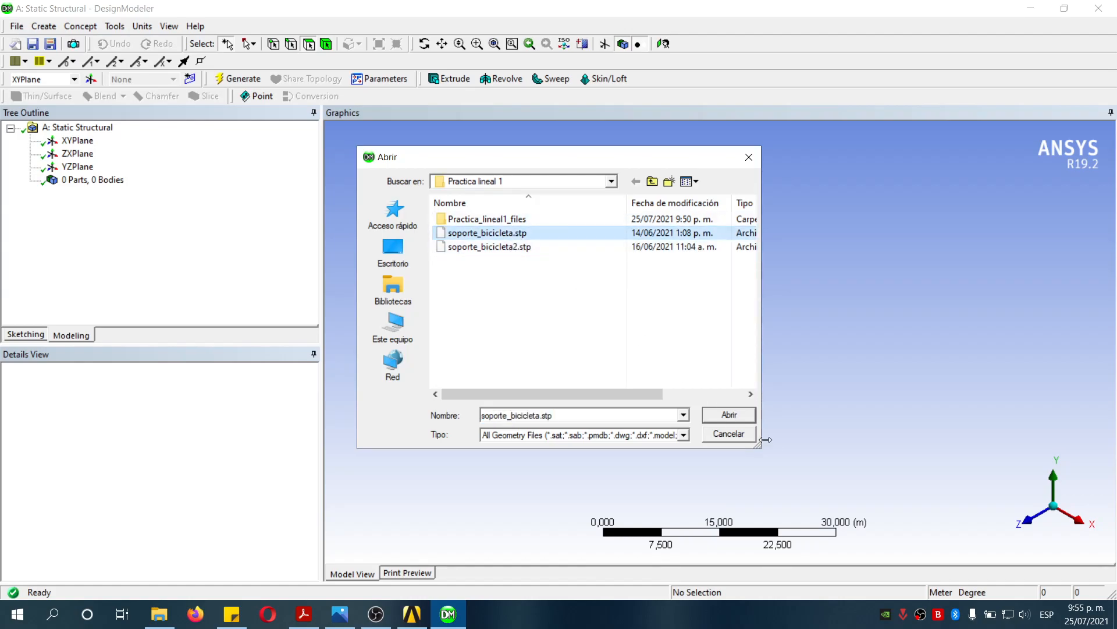
left_click(754, 415)
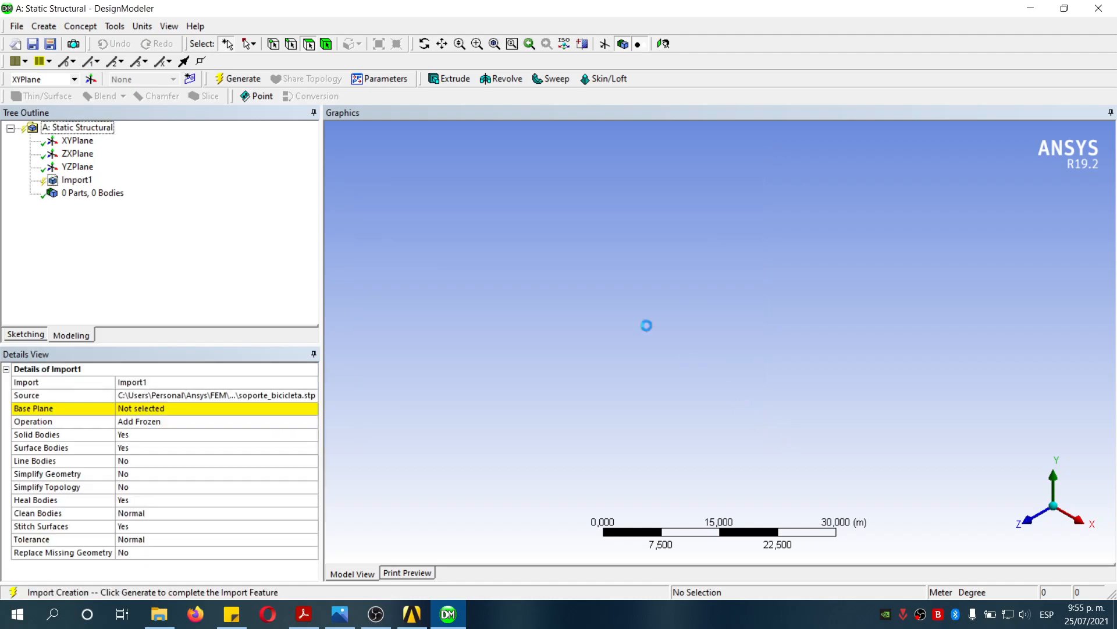
left_click(239, 78)
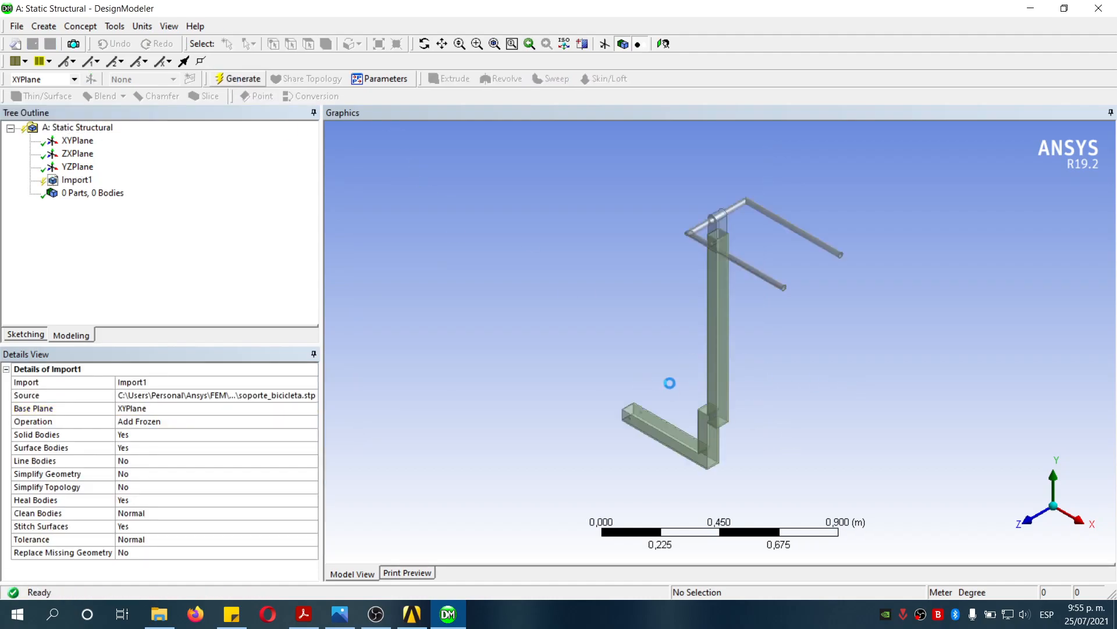
scroll(704, 442, "up", 2)
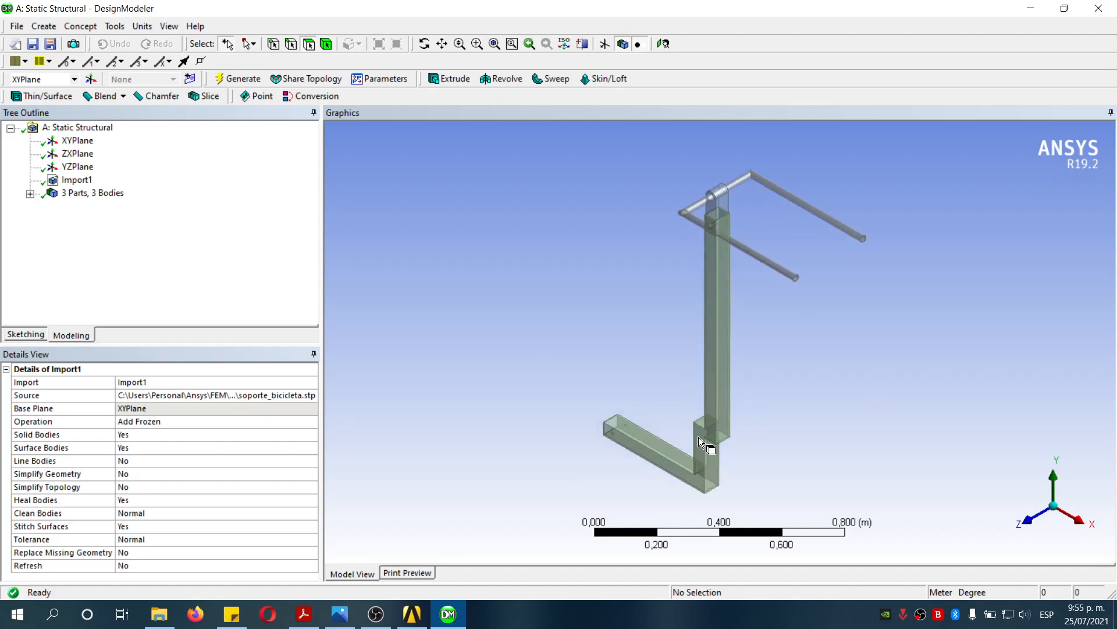
scroll(691, 313, "down", 2)
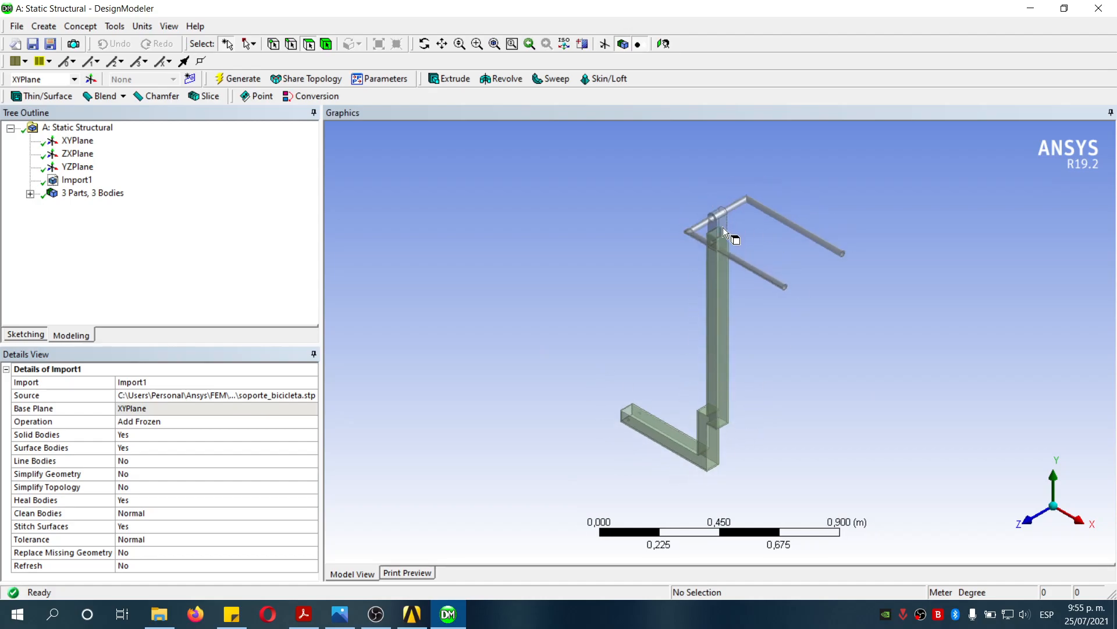
scroll(734, 230, "up", 2)
scroll(752, 314, "down", 1)
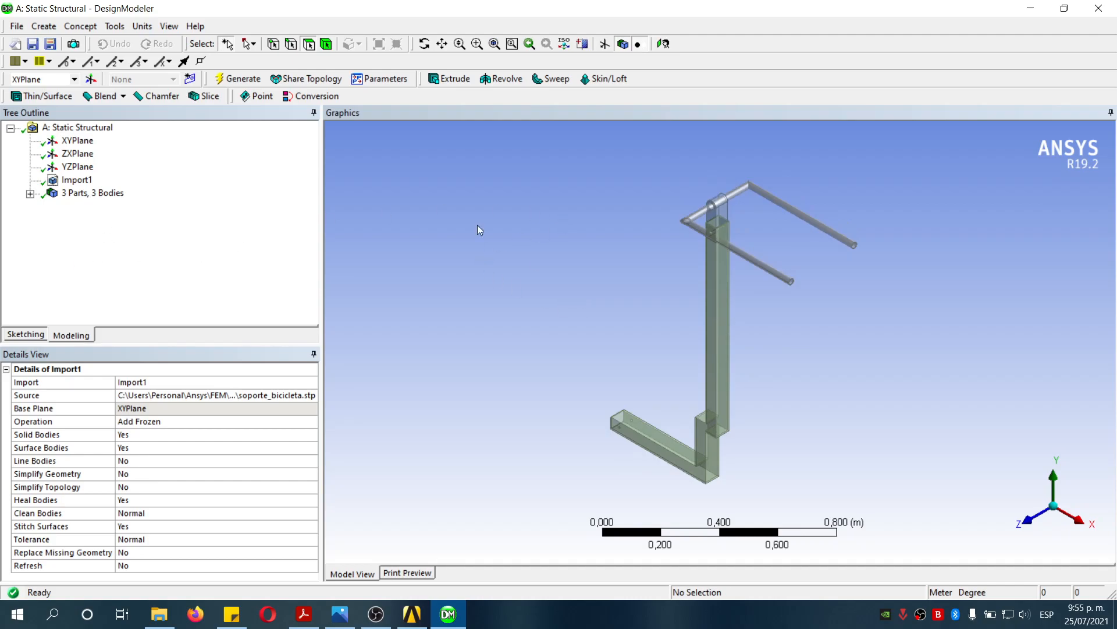
Step: Start a Face Delete and select the cylindrical face of one hole at the free end of the lower rectangular tube
left_click(43, 26)
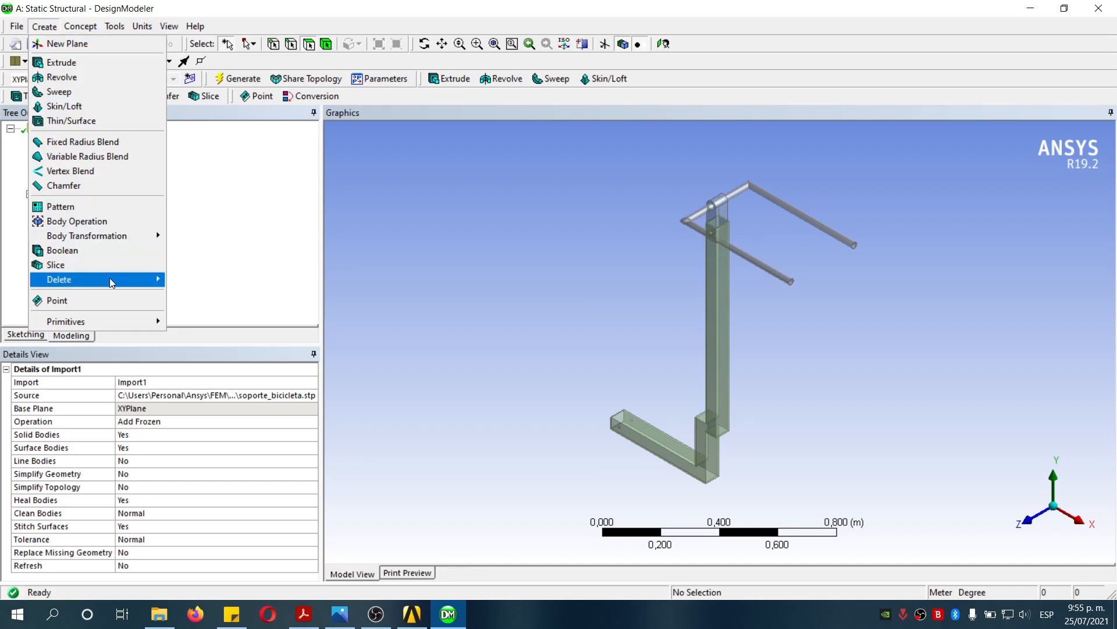
mouse_move(111, 280)
left_click(201, 294)
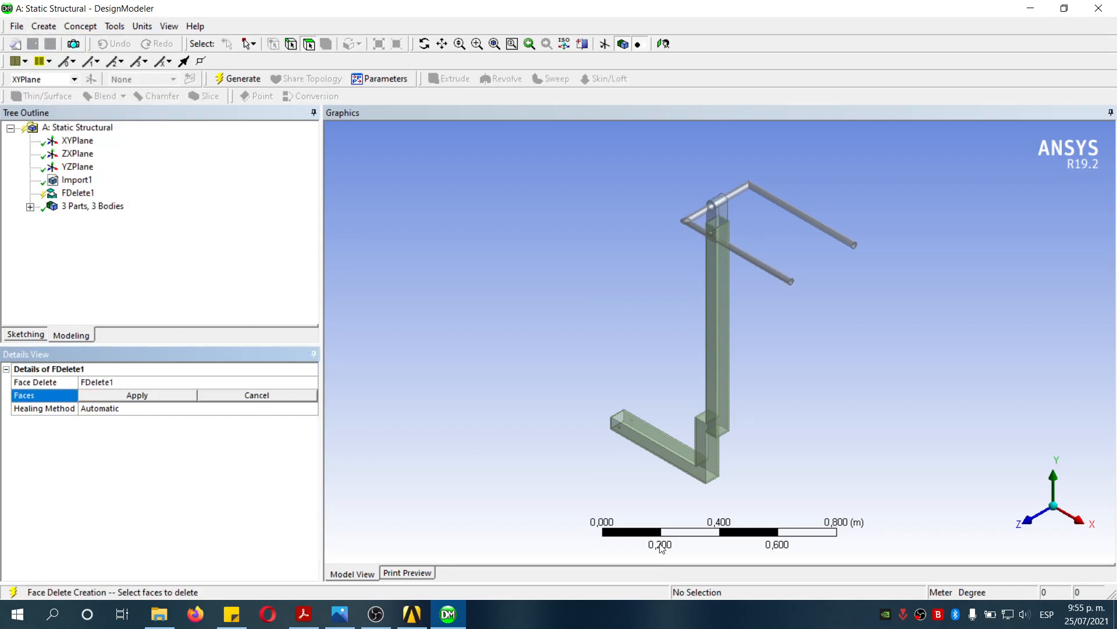
right_click_drag(583, 367, 689, 469)
right_click_drag(597, 318, 757, 426)
left_click(619, 445)
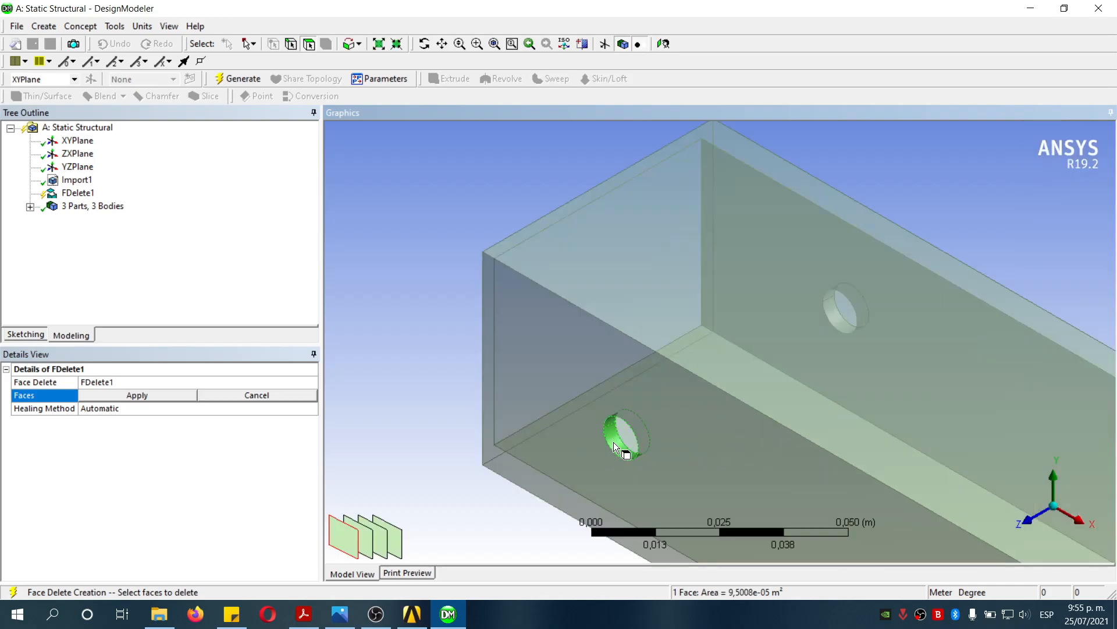
scroll(915, 251, "down", 10)
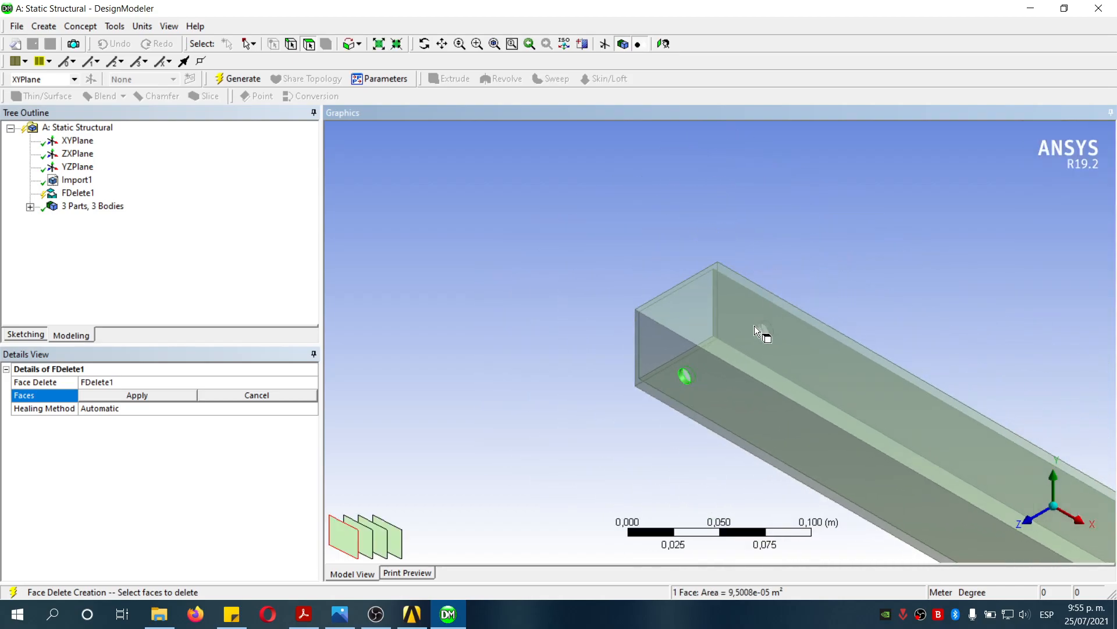
Step: Add the face of the opposite hole at the lower tube's free end to the Face Delete selection
middle_click_drag(696, 412, 771, 434)
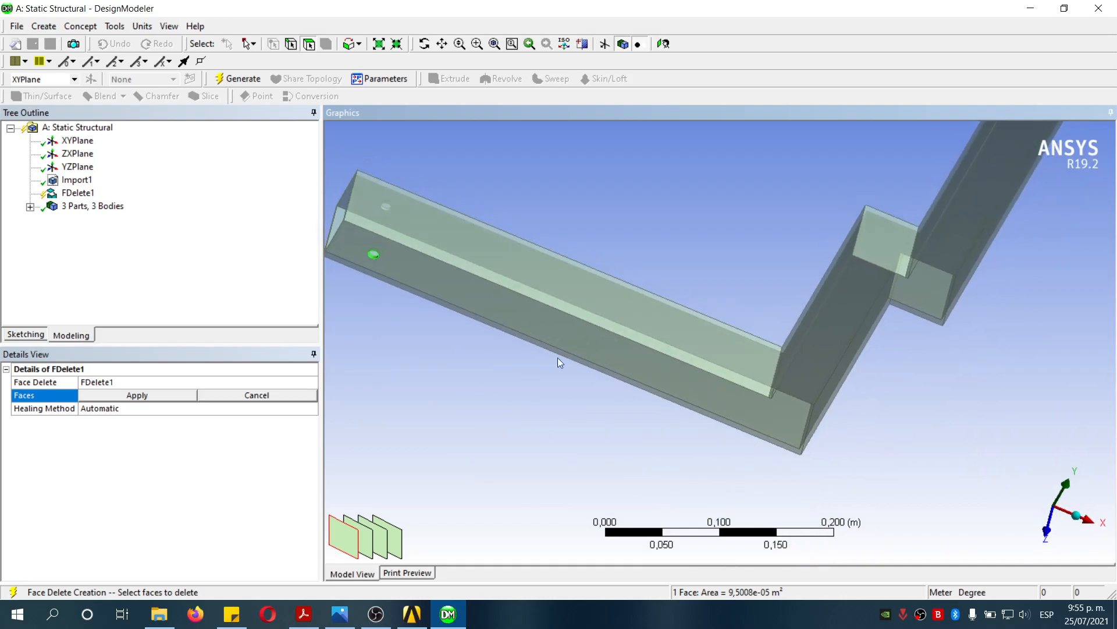
scroll(447, 259, "down", 4)
middle_click_drag(447, 259, 485, 274)
scroll(494, 259, "up", 1)
scroll(494, 256, "down", 4)
right_click_drag(584, 169, 650, 243)
middle_click_drag(593, 236, 601, 256)
scroll(605, 249, "up", 3)
scroll(606, 249, "down", 6)
right_click_drag(656, 137, 708, 229)
scroll(735, 353, "down", 1)
left_click(757, 453, "ctrl")
scroll(797, 387, "down", 5)
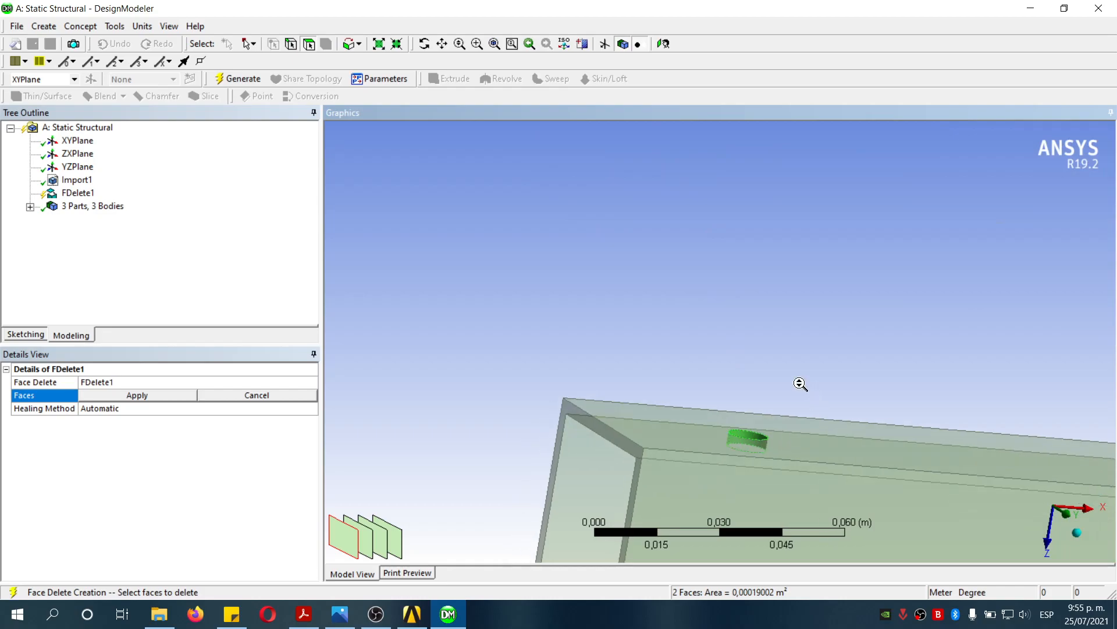
scroll(789, 401, "down", 4)
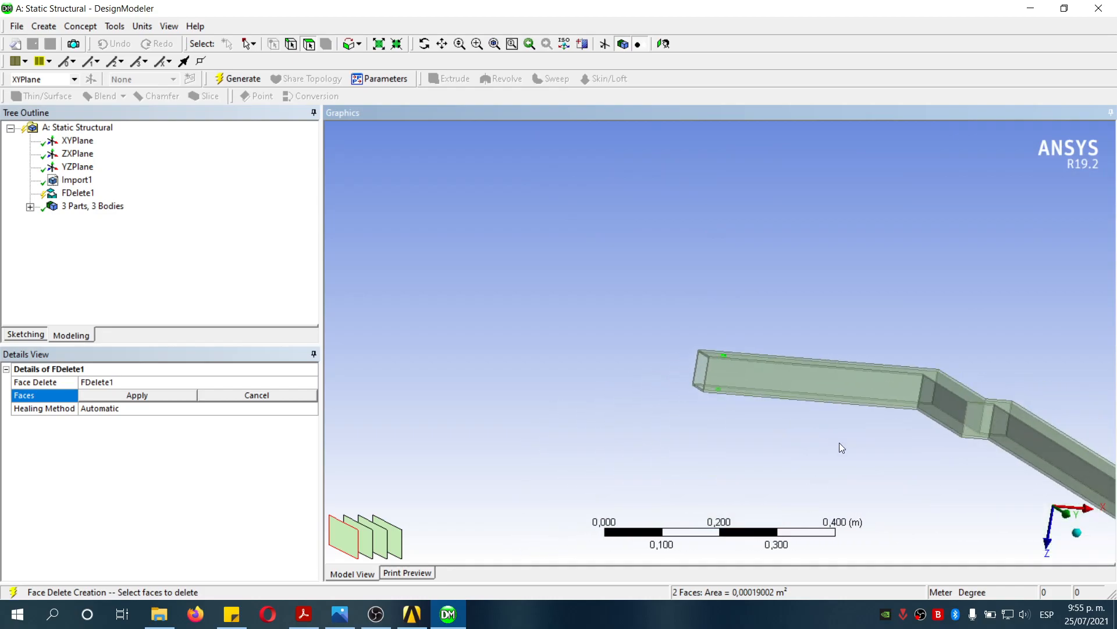
Step: Add the faces of the through hole across the coupling and the upper end of the vertical tube to the selection
left_click(1077, 533)
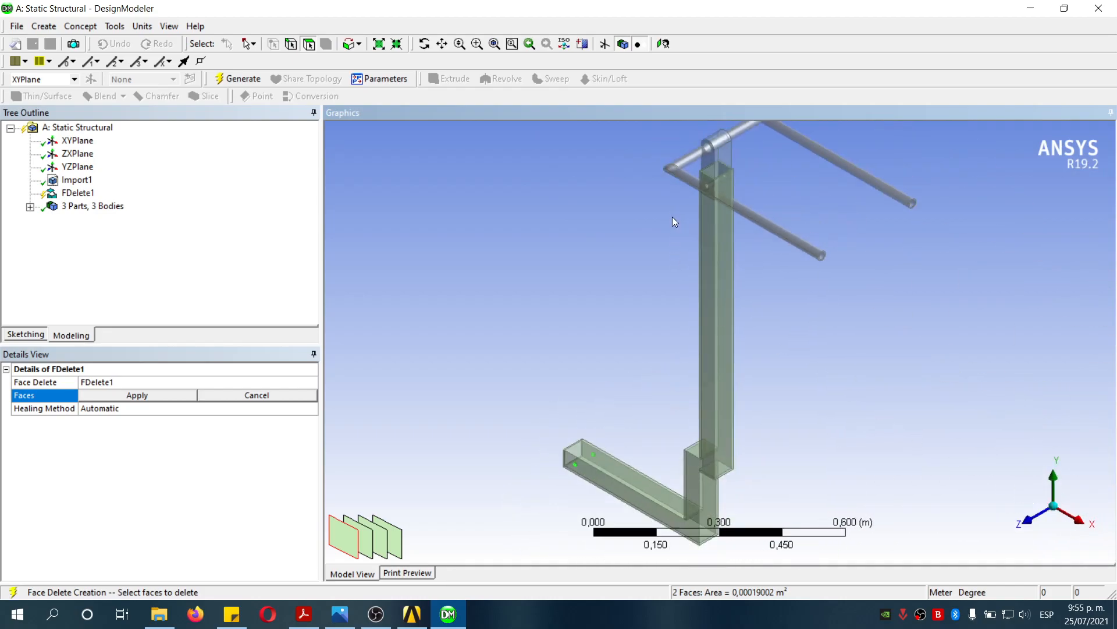
left_click_drag(700, 178, 753, 223)
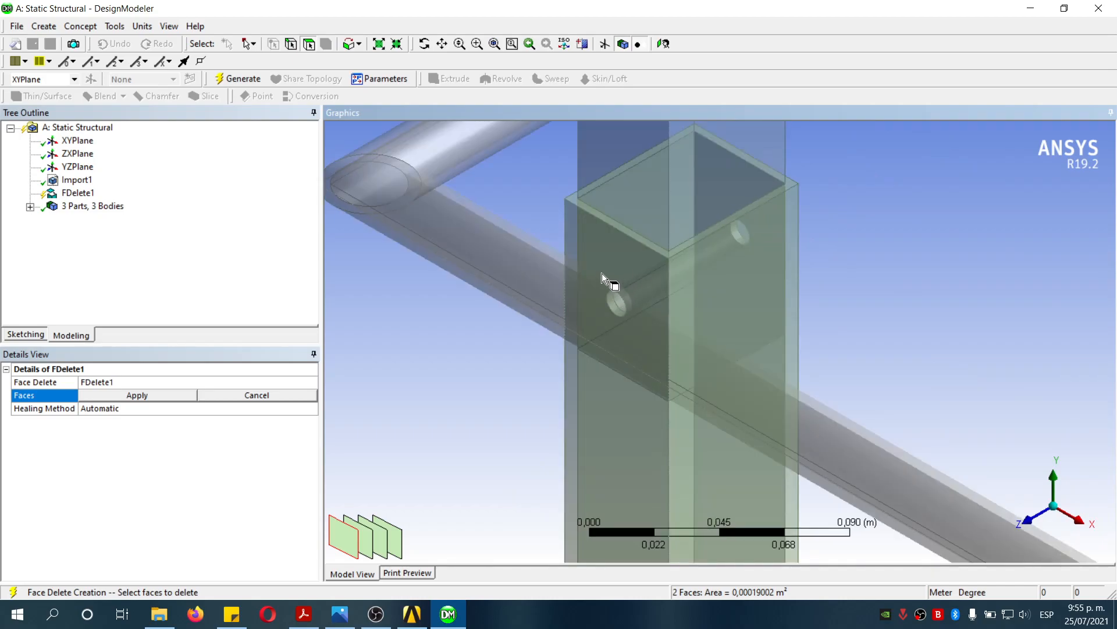
mouse_move(581, 397)
middle_mouse_down()
mouse_move(589, 369)
mouse_move(593, 389)
middle_mouse_up()
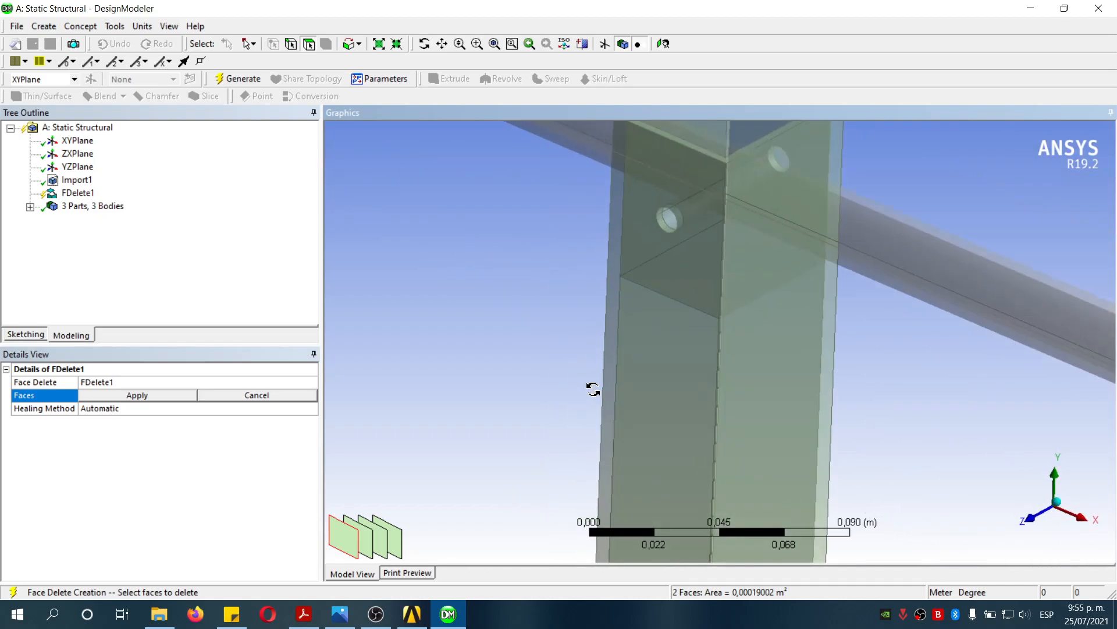
left_click(668, 221, "ctrl")
middle_click_drag(668, 221, 519, 325)
right_click_drag(418, 390, 488, 440)
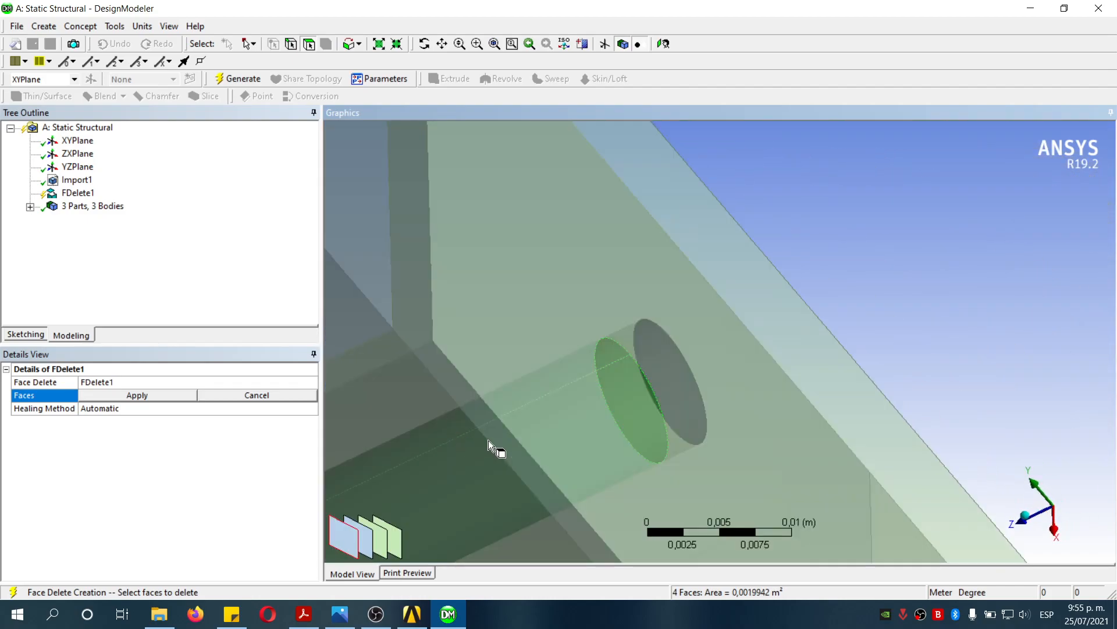
left_click(679, 387, "ctrl")
Step: Apply the five selected hole faces, generate the face deletion, and check the former hole locations on the model
left_click(1027, 516)
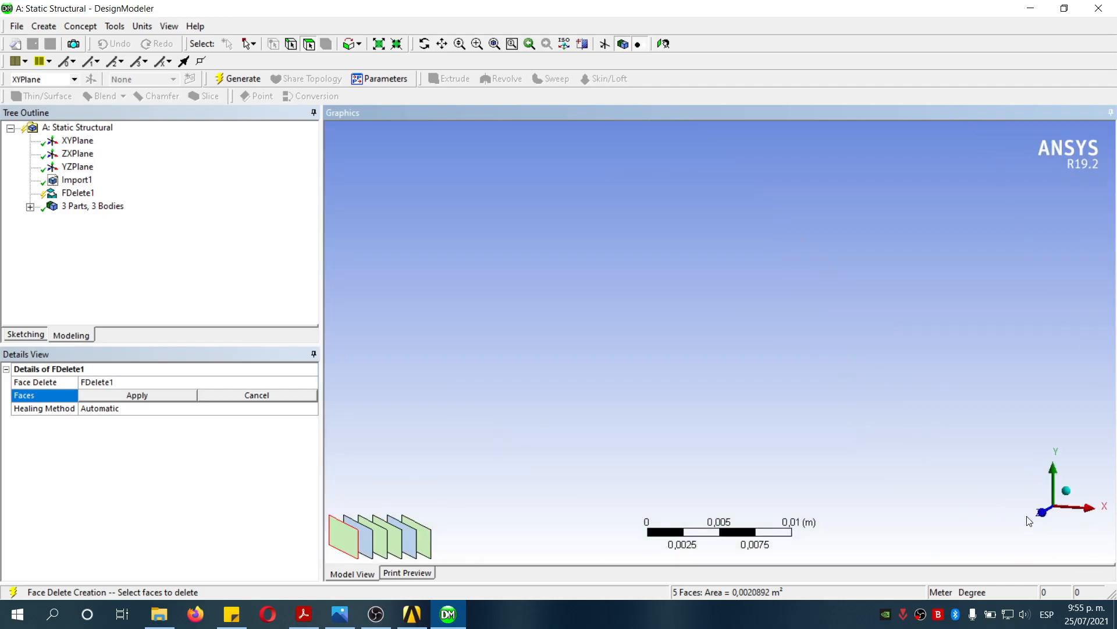
left_click(1072, 492)
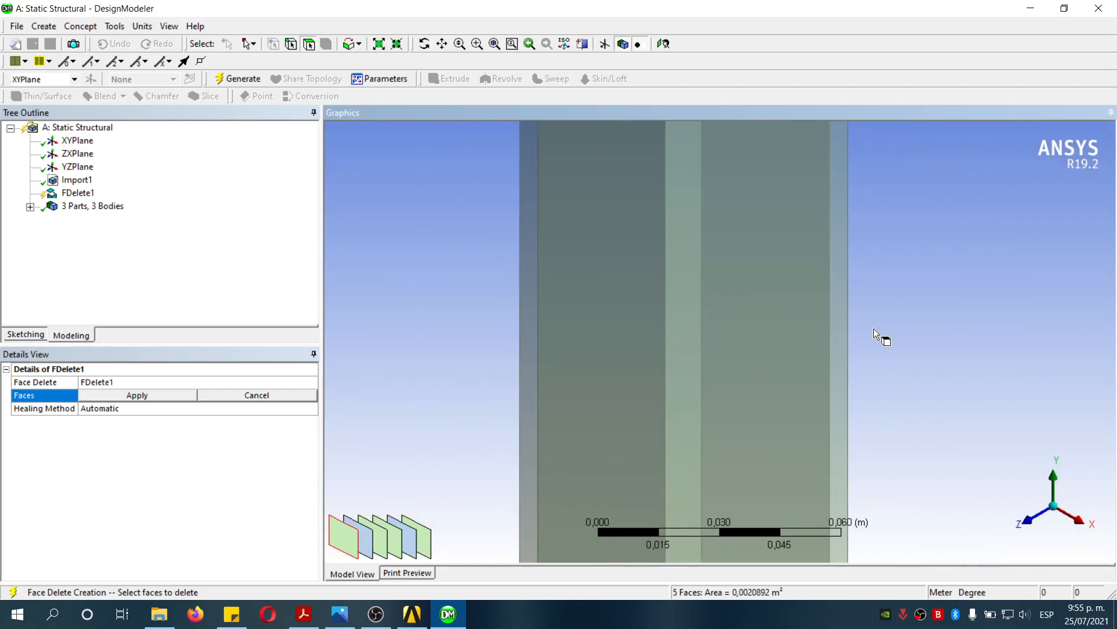
scroll(875, 330, "down", 5)
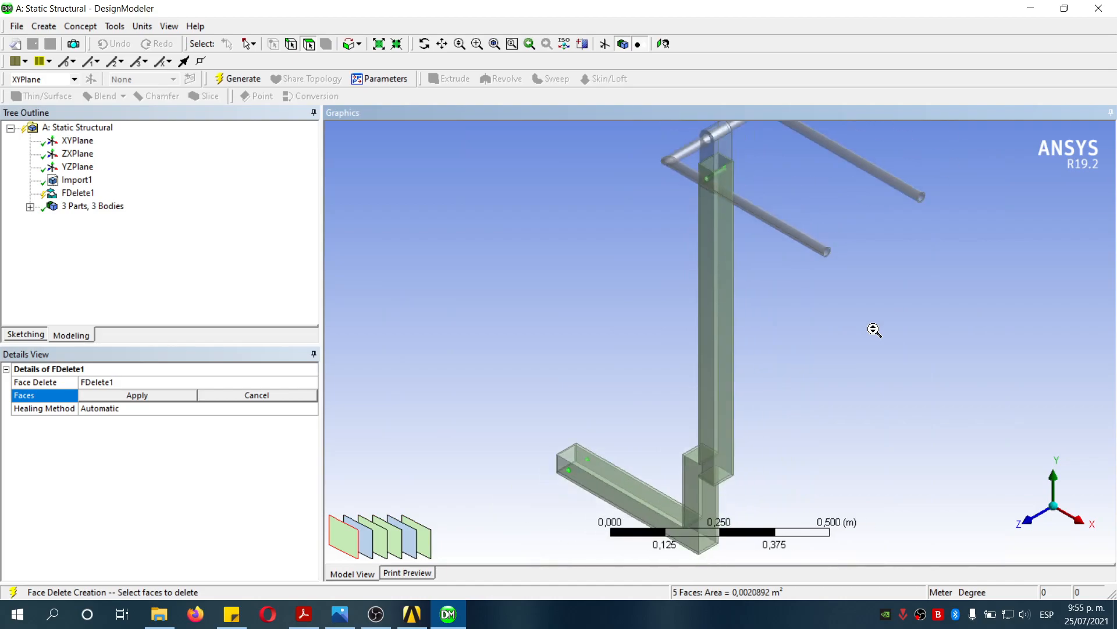
left_click(111, 400)
left_click(245, 79)
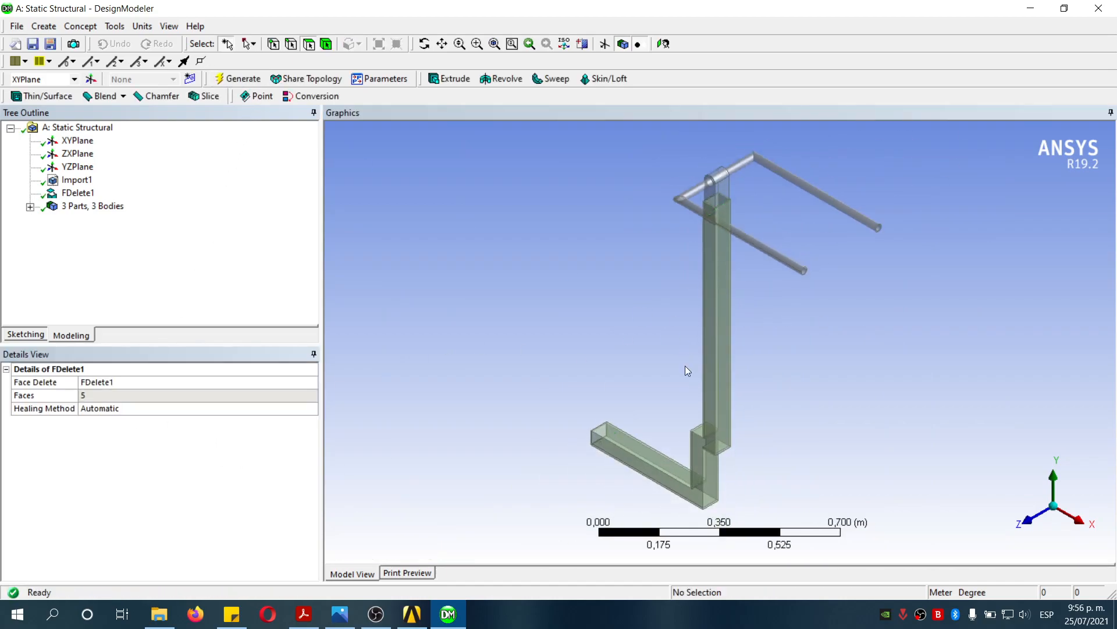
scroll(554, 404, "up", 5)
scroll(760, 362, "down", 2)
scroll(759, 362, "down", 4)
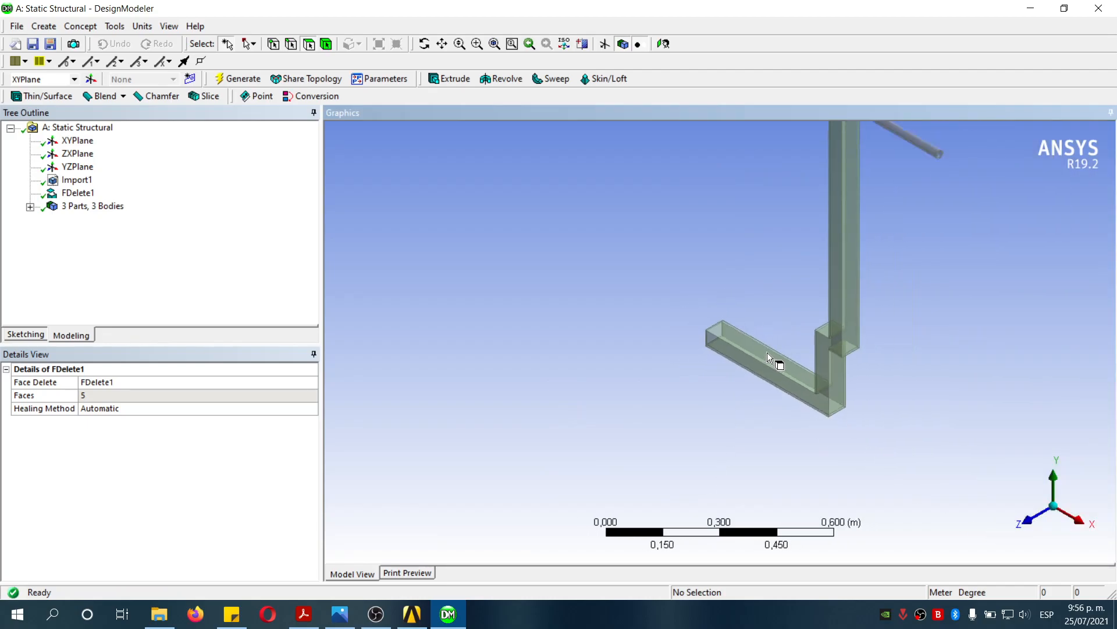
right_click_drag(741, 155, 846, 308)
scroll(833, 316, "down", 3)
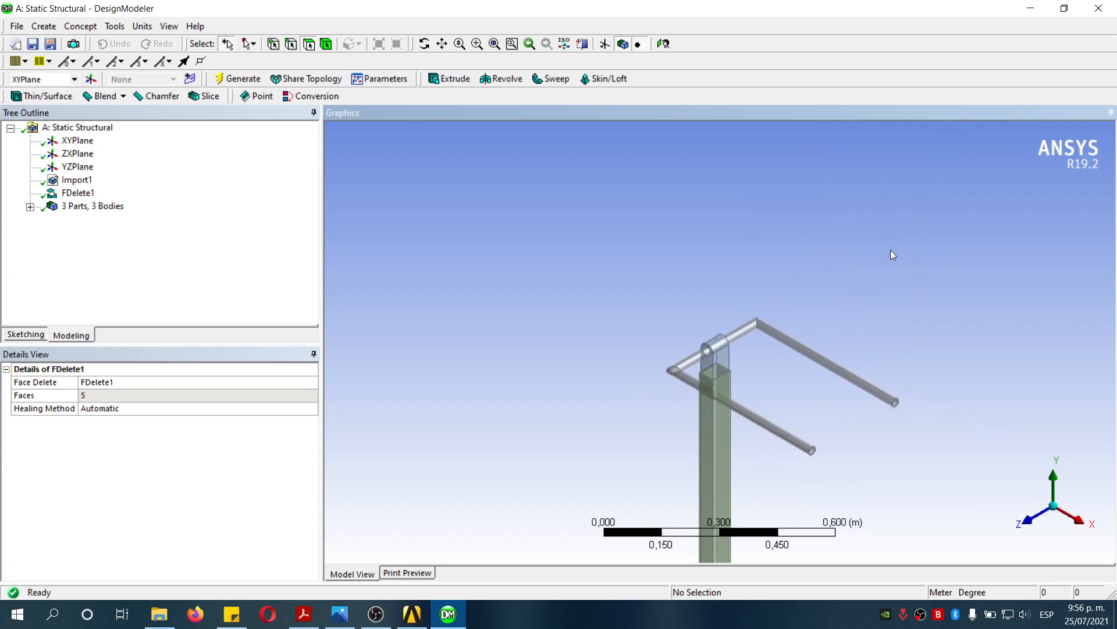
Step: Expand the list of bodies and highlight Soporte_tubular, Acople and Soporte_rectangulaript in turn to identify them on the model
left_click(29, 206)
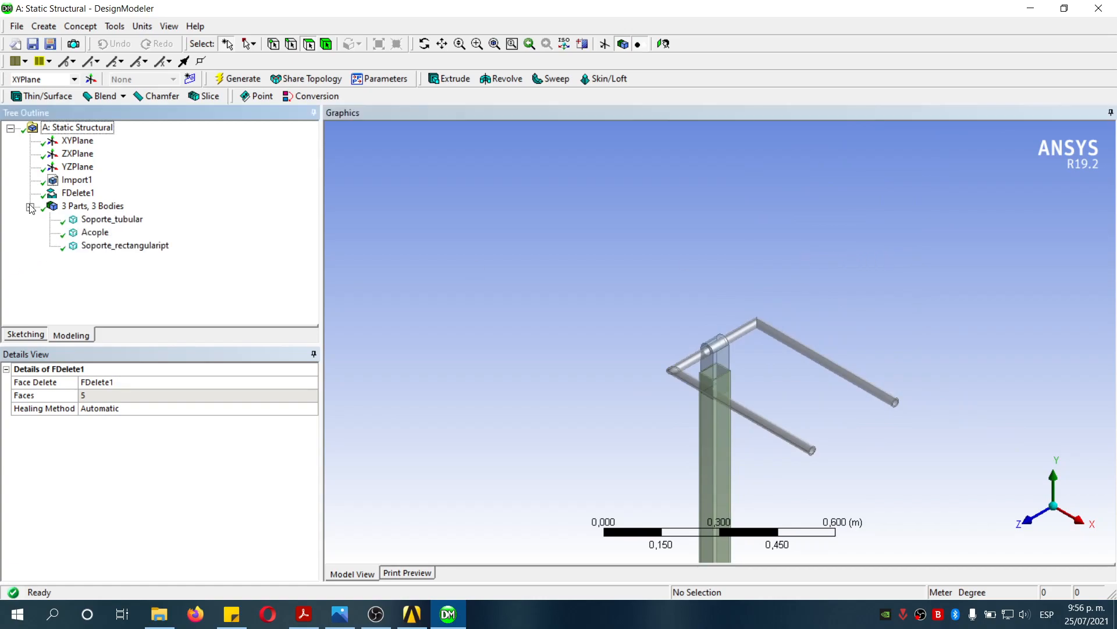
scroll(880, 389, "down", 2)
scroll(880, 390, "down", 2)
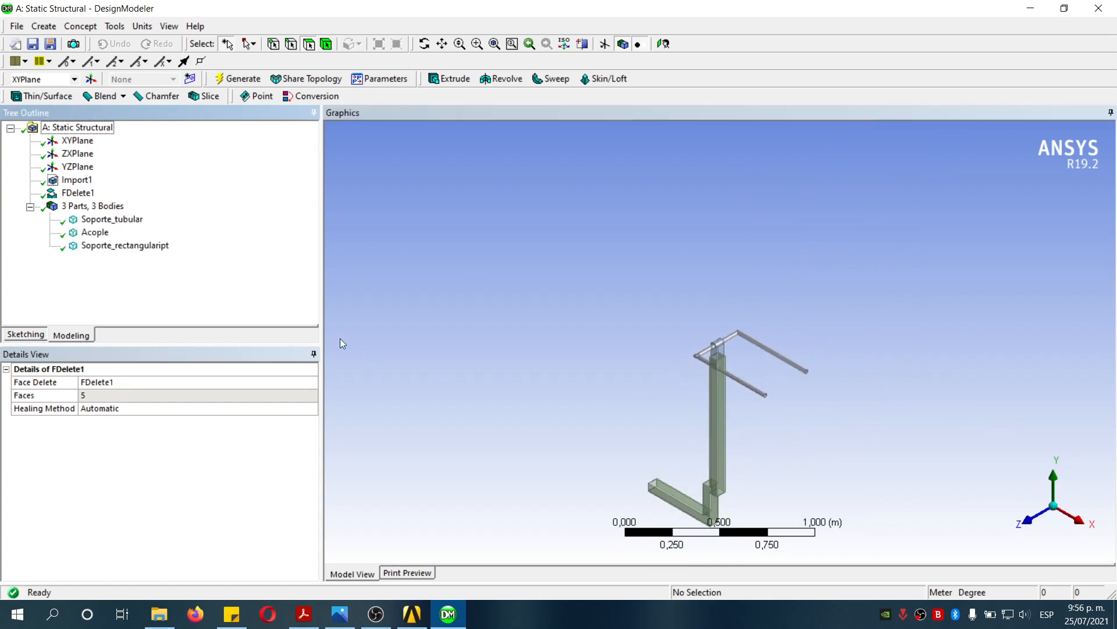
left_click(112, 219)
left_click(94, 232)
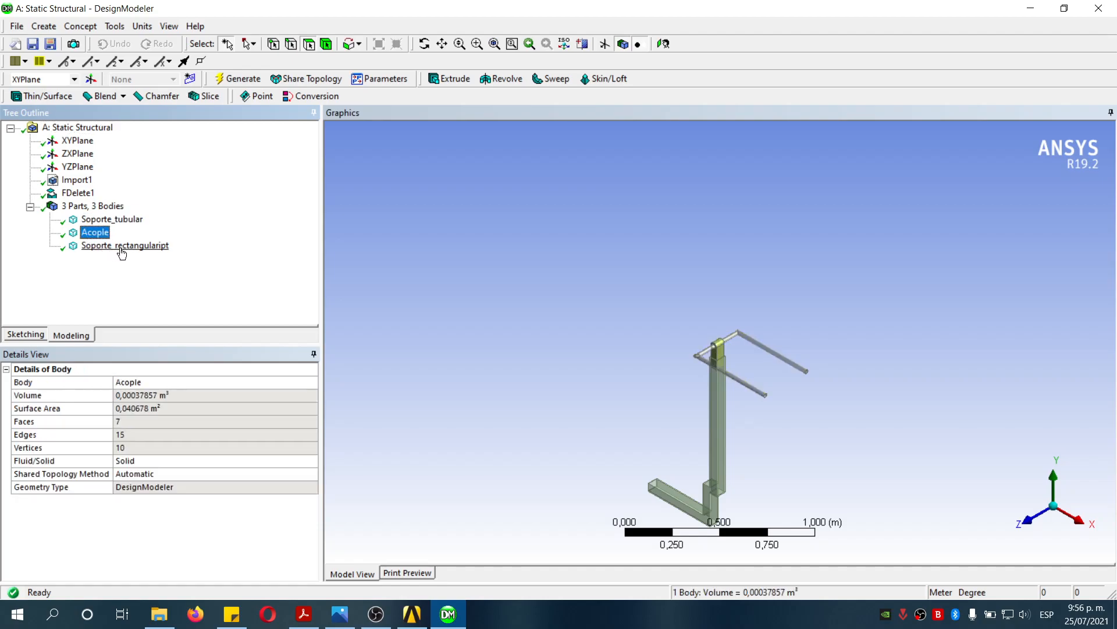
left_click(126, 245)
left_click(812, 293)
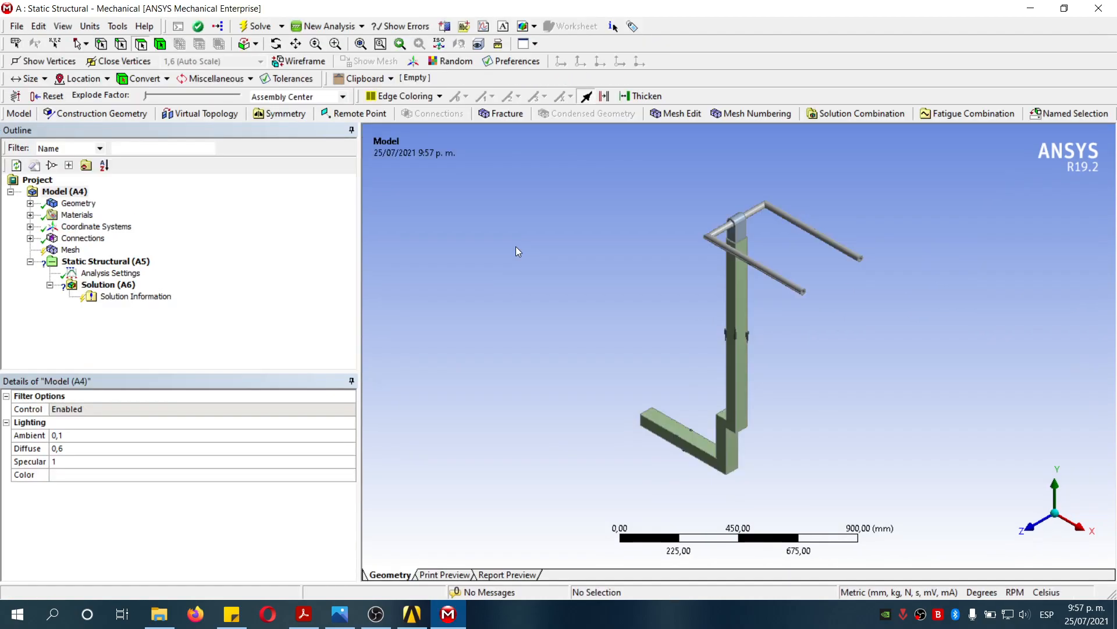
Step: Expand the model's geometry in Mechanical and examine the details of the Soporte_tubular and Acople bodies
left_click(30, 203)
left_click(111, 215)
left_click(96, 229)
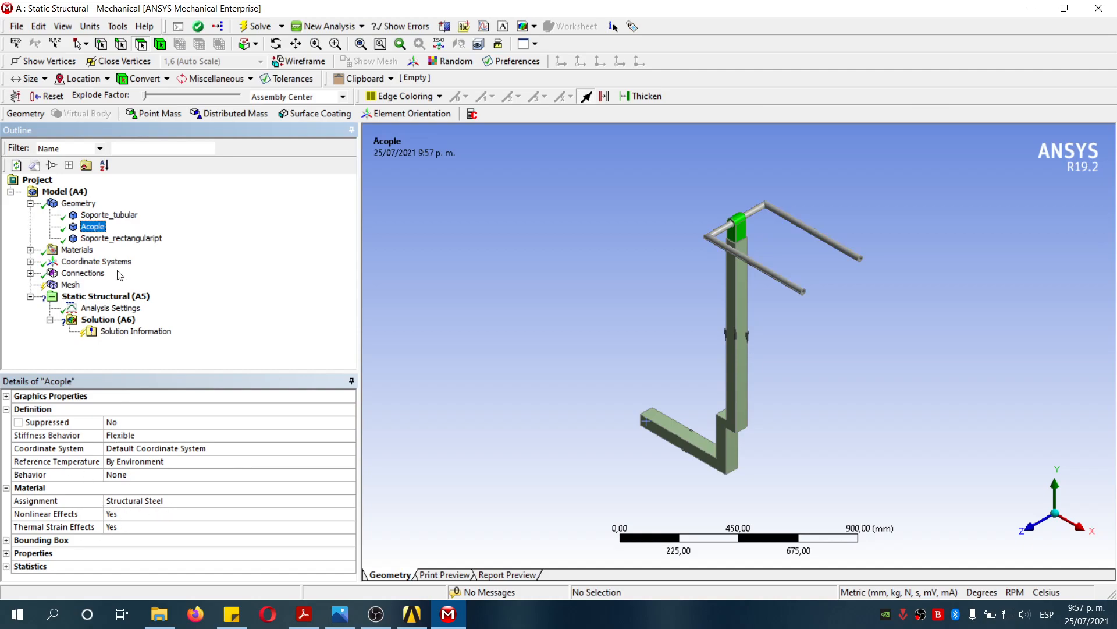
Step: Examine the details of the Soporte_tubular and Soporte_rectangulaript bodies, and collapse the model's geometry
left_click(129, 217)
left_click(140, 239)
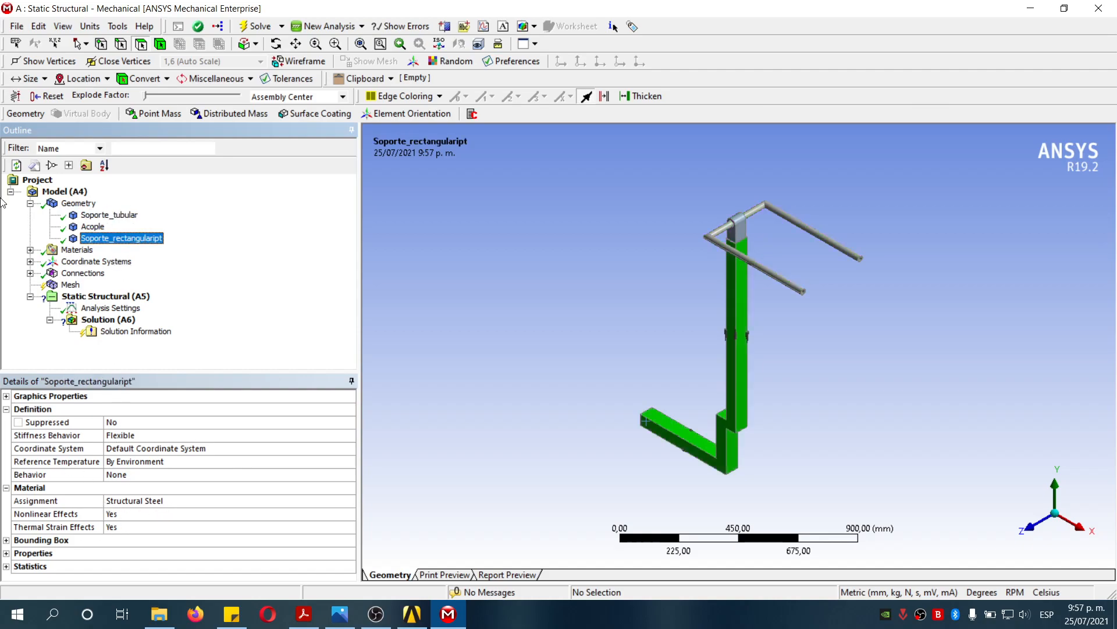
left_click(30, 203)
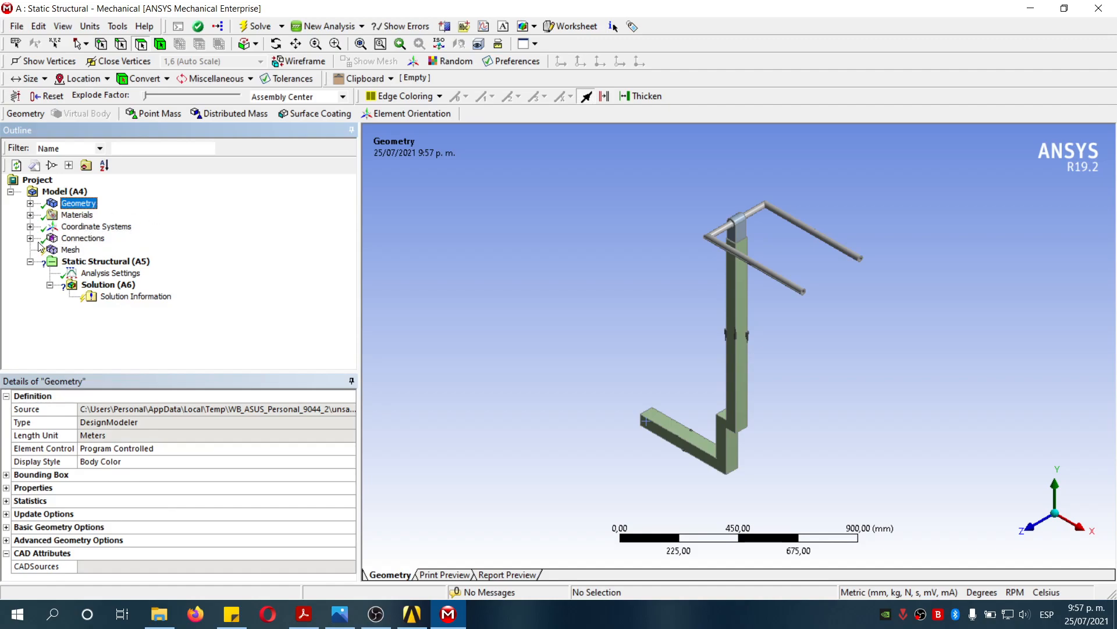
Step: Delete the automatically generated Contacts group from the model's connections
left_click(30, 238)
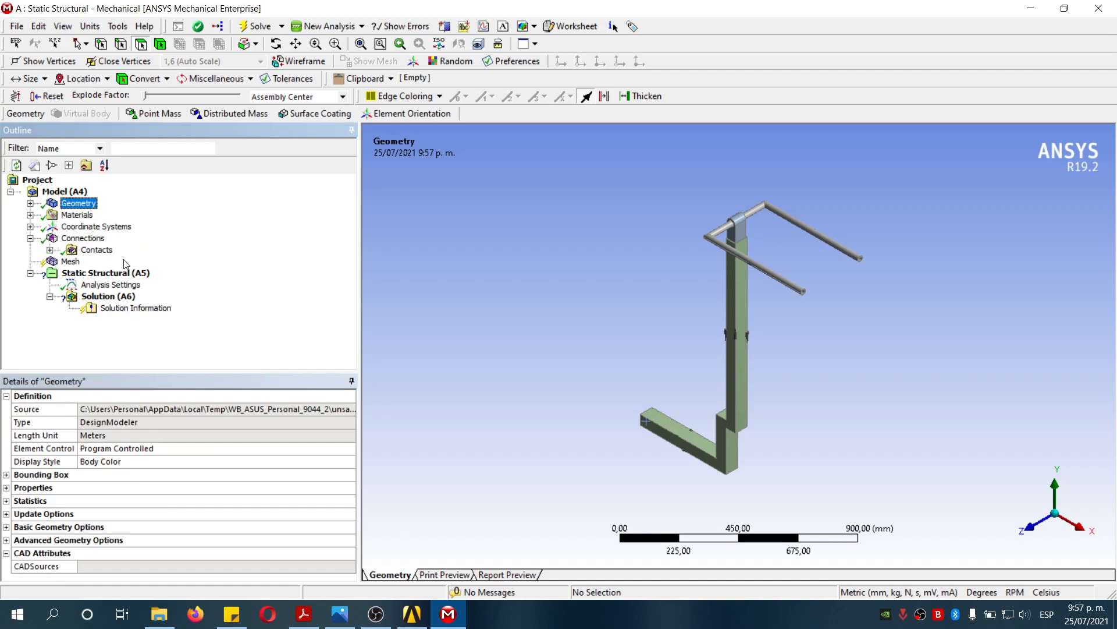
left_click(88, 251)
right_click(92, 258)
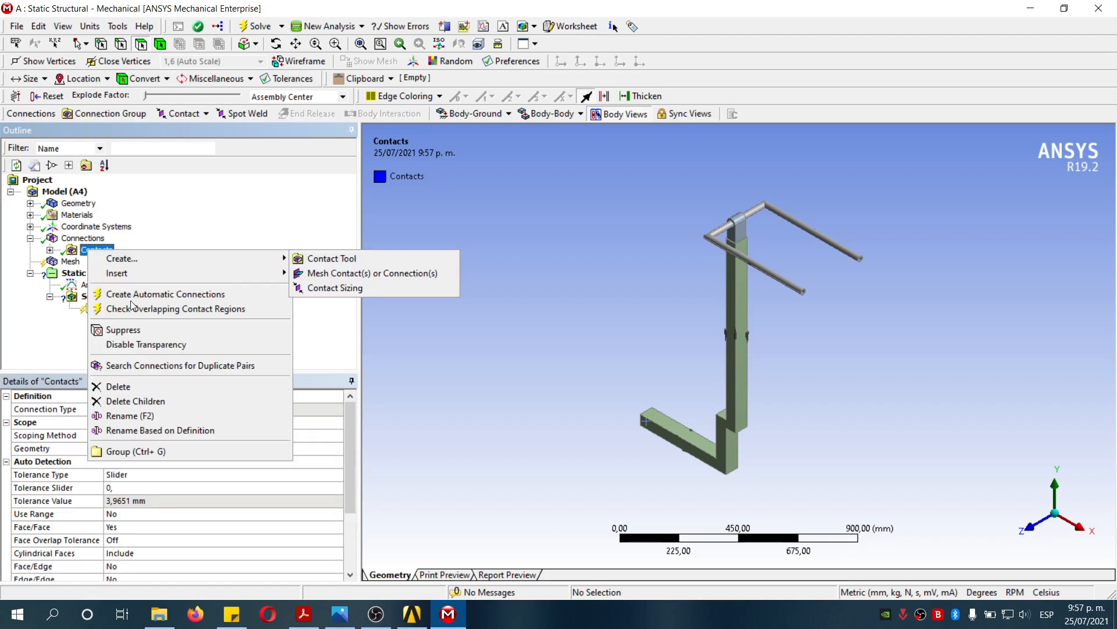
left_click(132, 387)
left_click(560, 358)
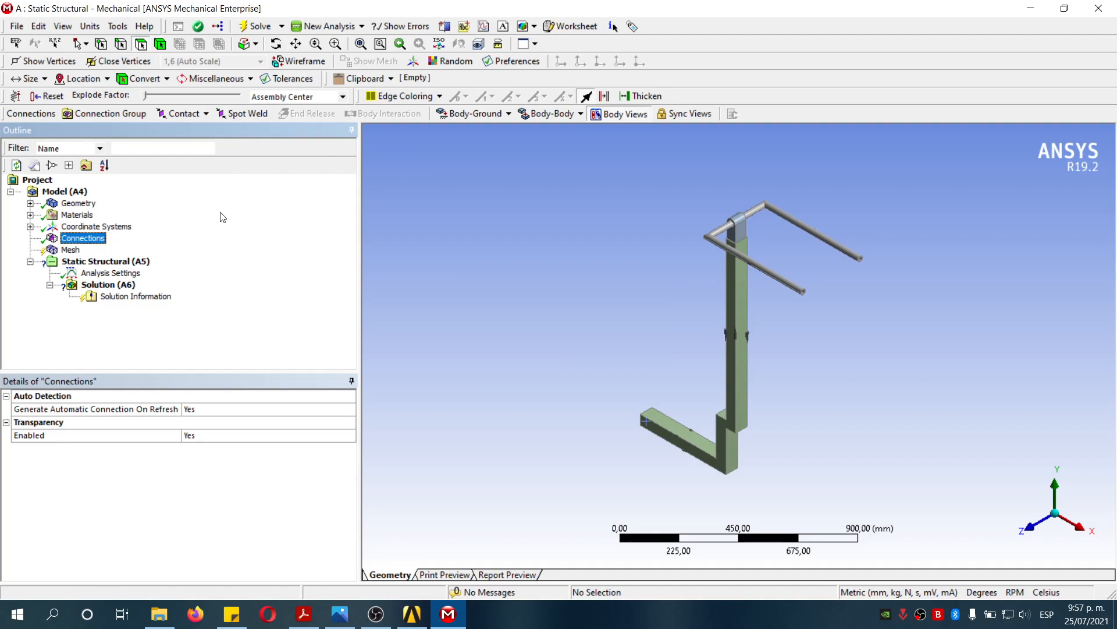
Step: Insert a manual bonded contact and assign the inner cylindrical hole face of Acople as its contact side
left_click(206, 114)
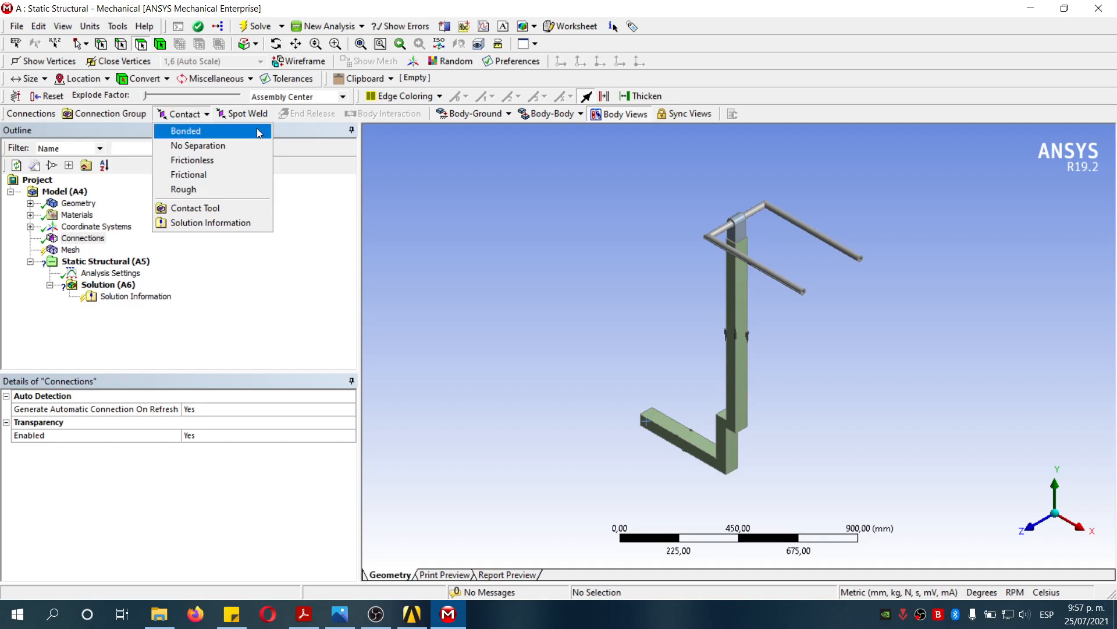
left_click(206, 132)
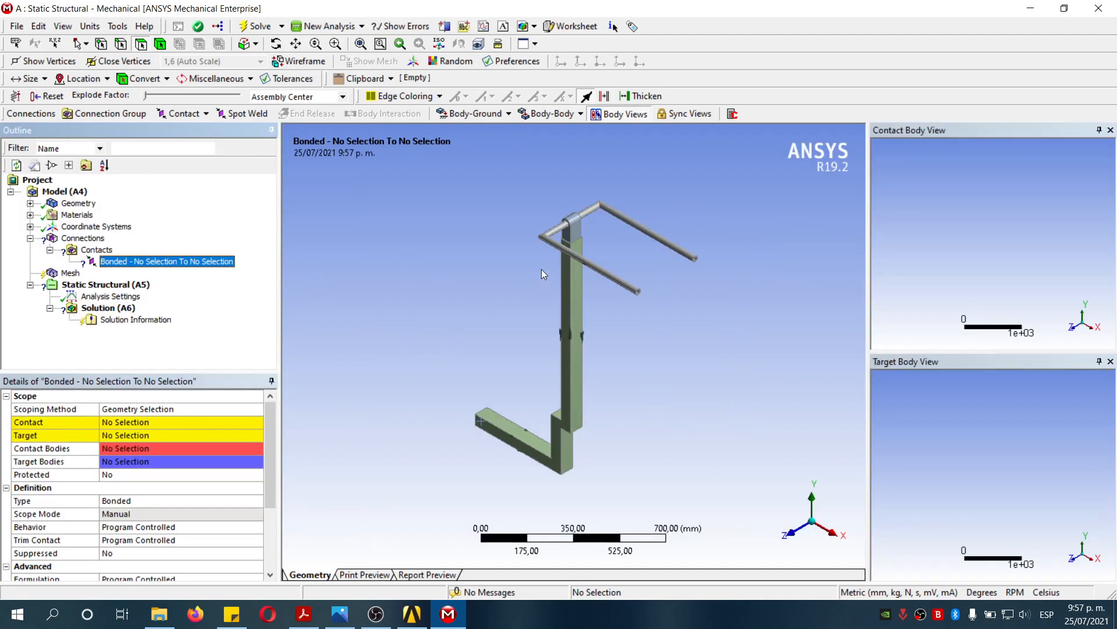
right_click_drag(535, 192, 662, 280)
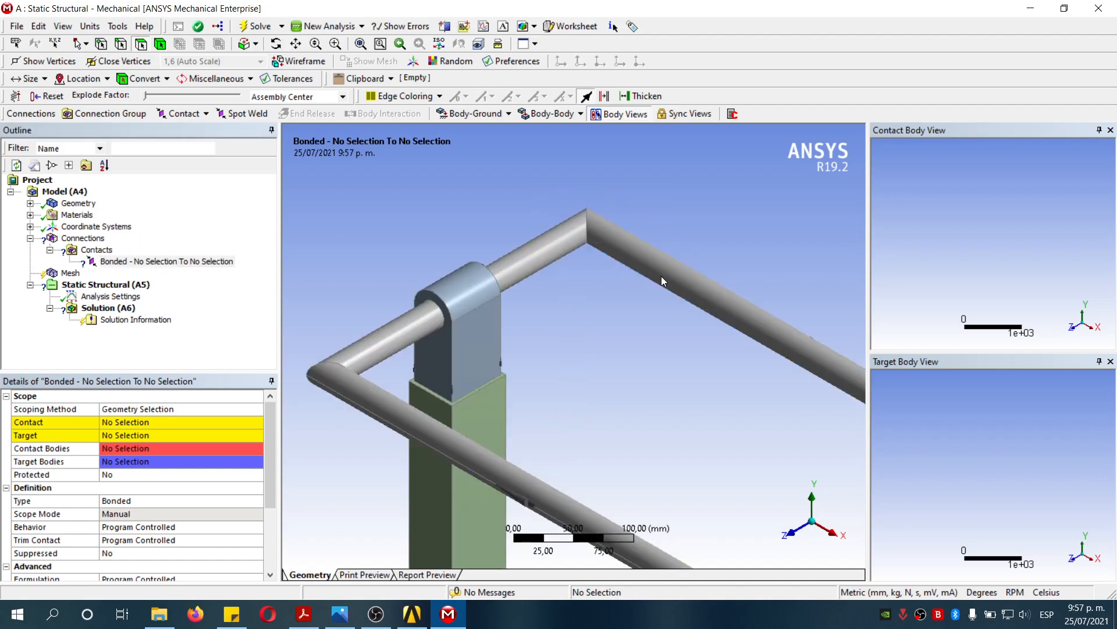
left_click(140, 422)
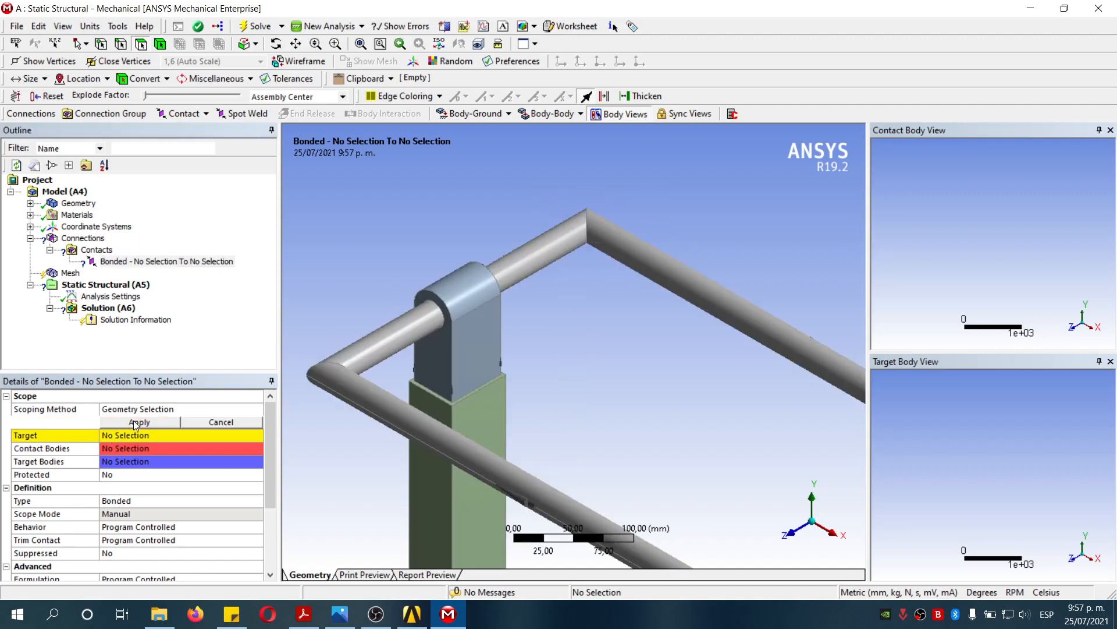
left_click(443, 371)
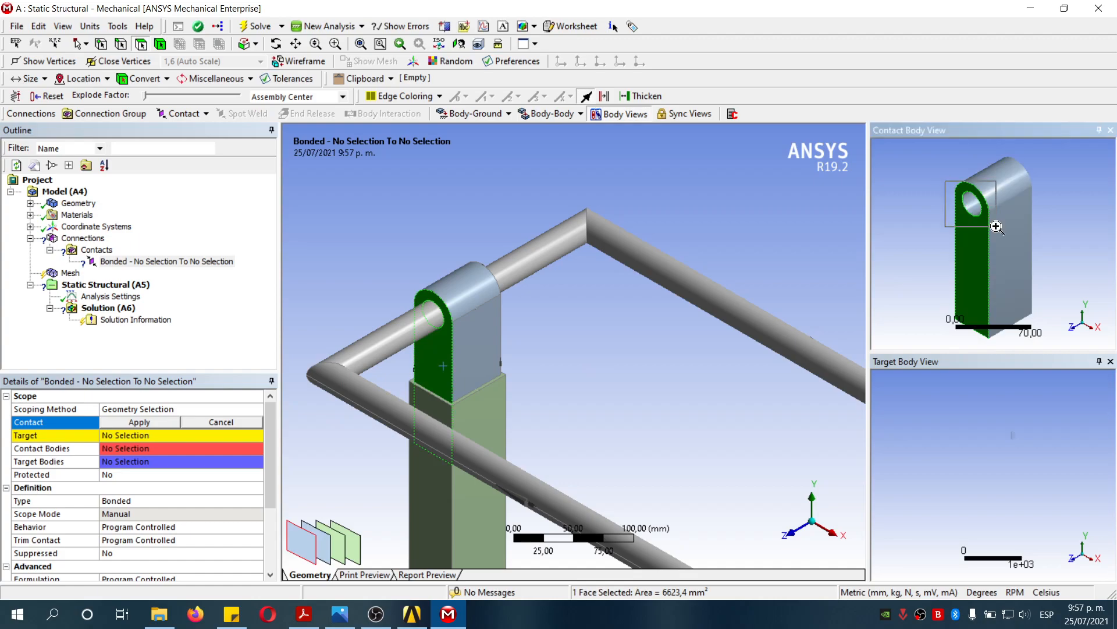
scroll(981, 244, "up", 5)
scroll(984, 258, "down", 4)
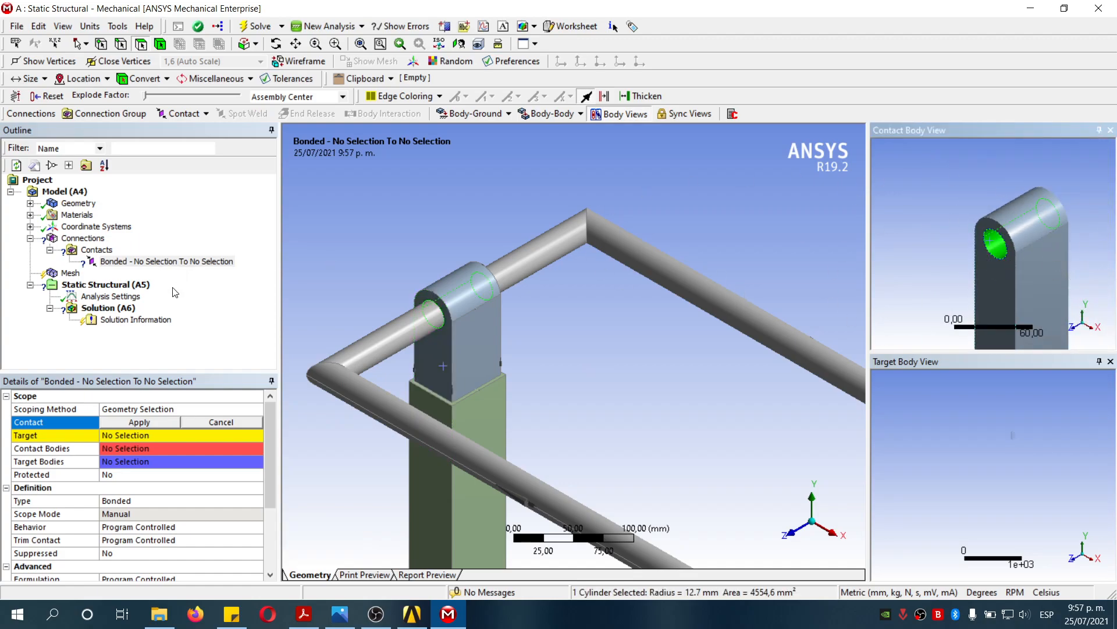
left_click(128, 424)
Step: Assign the outer cylindrical face of Soporte_tubular's cross tube, which passes through Acople, as the bonded contact's target
left_click(155, 435)
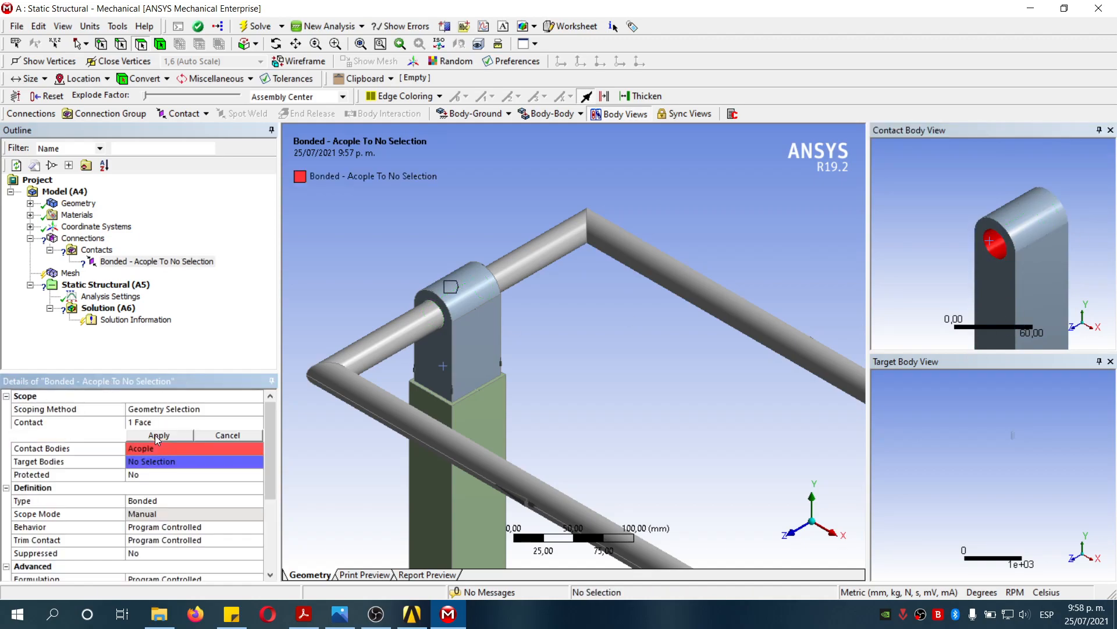
left_click(417, 326)
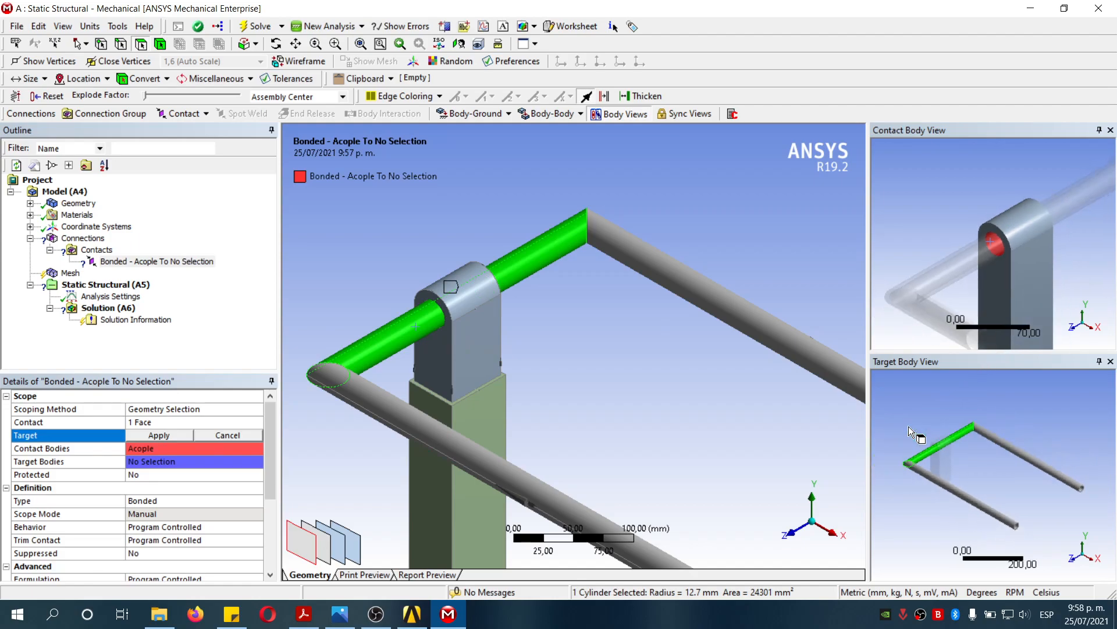
scroll(990, 467, "up", 3)
scroll(990, 467, "down", 2)
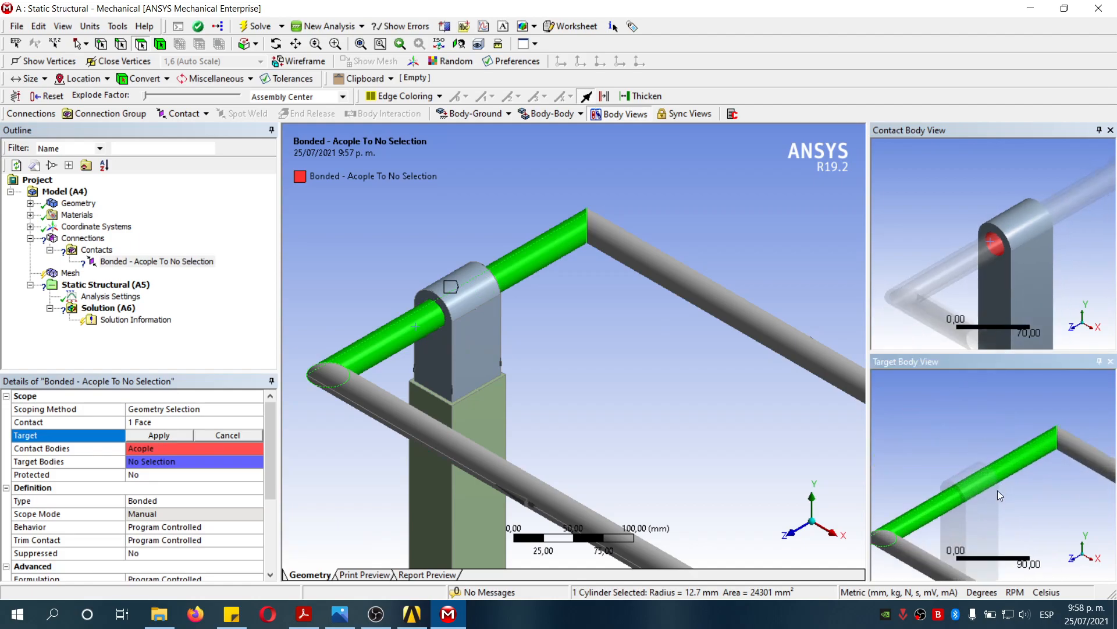
scroll(975, 494, "down", 2)
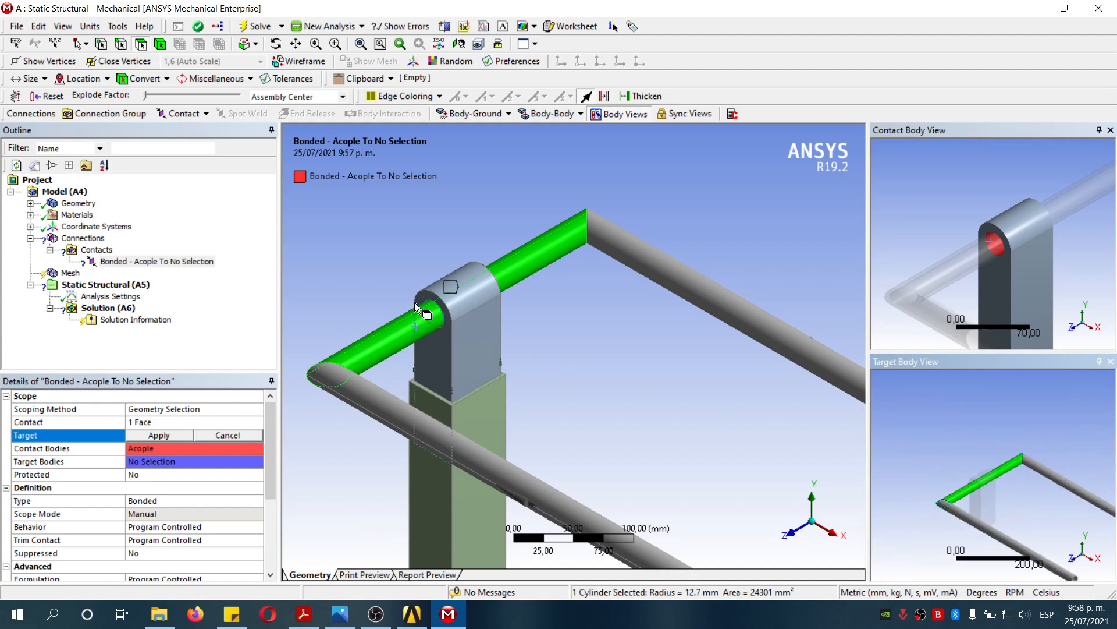
scroll(553, 261, "down", 2)
scroll(553, 260, "down", 1)
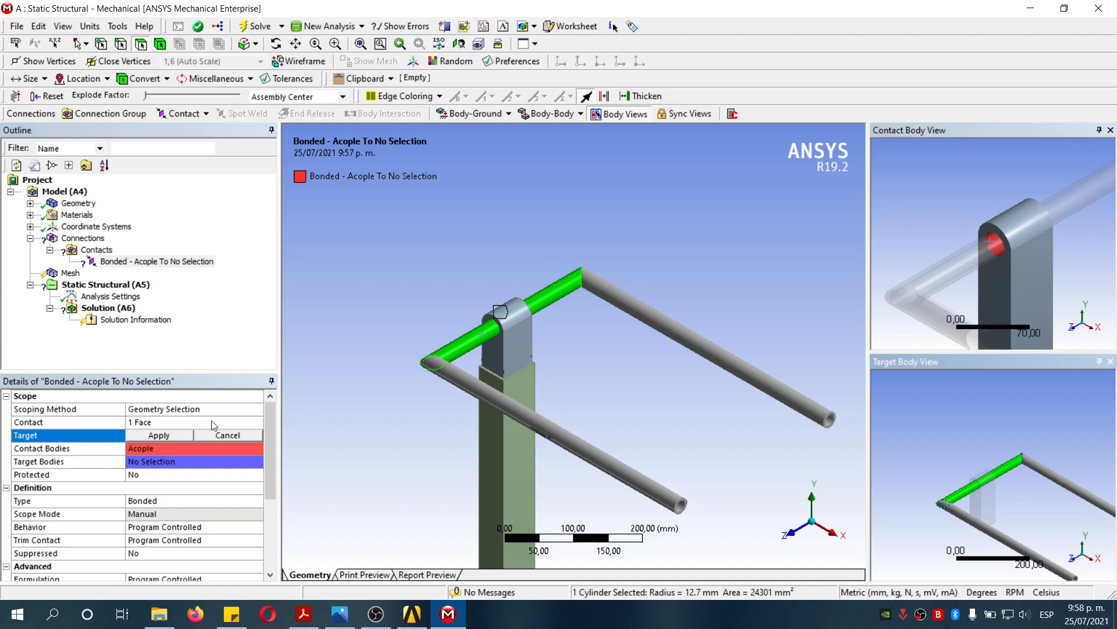
left_click(173, 434)
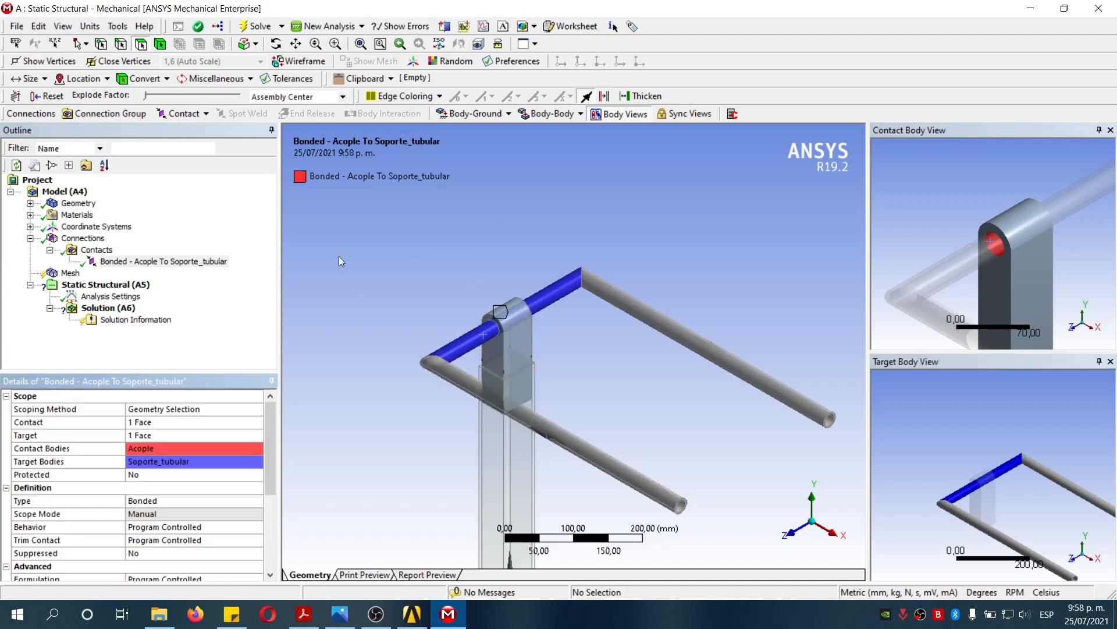
Step: Insert a second bonded contact and select two adjacent inner faces at the upper end of Soporte_rectangulaript's vertical tube for its contact side
scroll(504, 287, "down", 1)
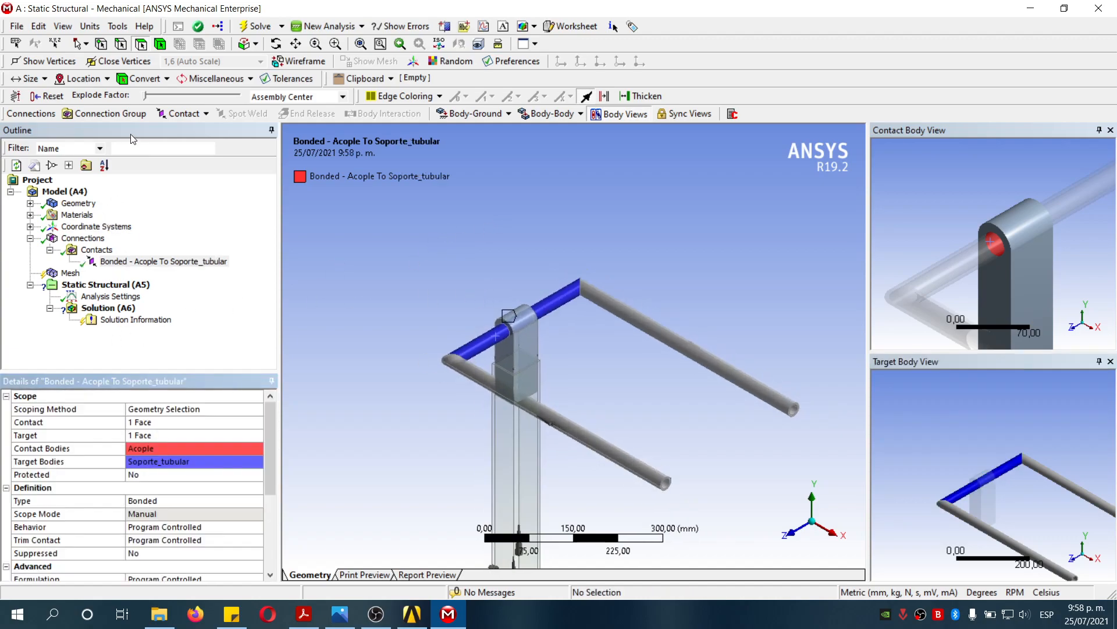
left_click(180, 117)
left_click(189, 129)
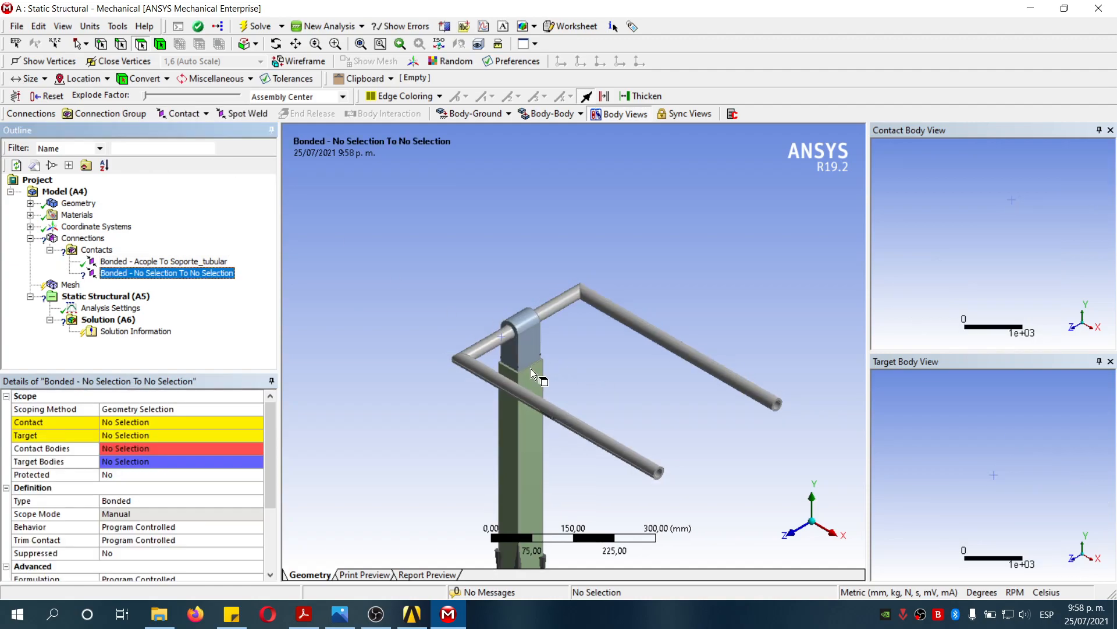
left_click(217, 420)
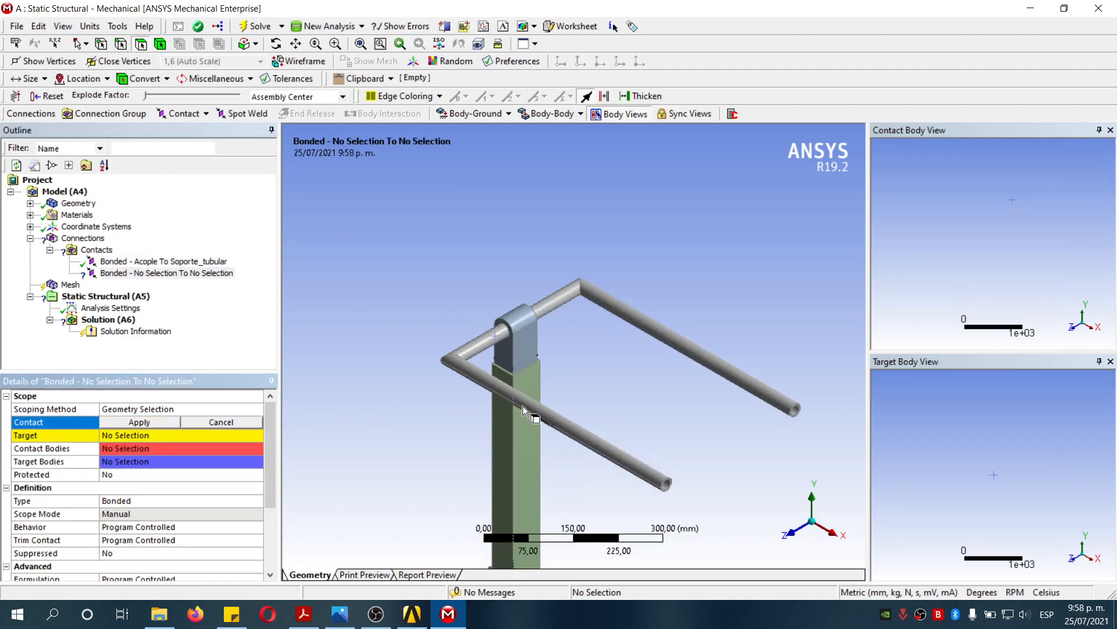
left_click(528, 382)
right_click_drag(1001, 174, 1072, 231)
right_click_drag(901, 166, 987, 220)
left_click(976, 206)
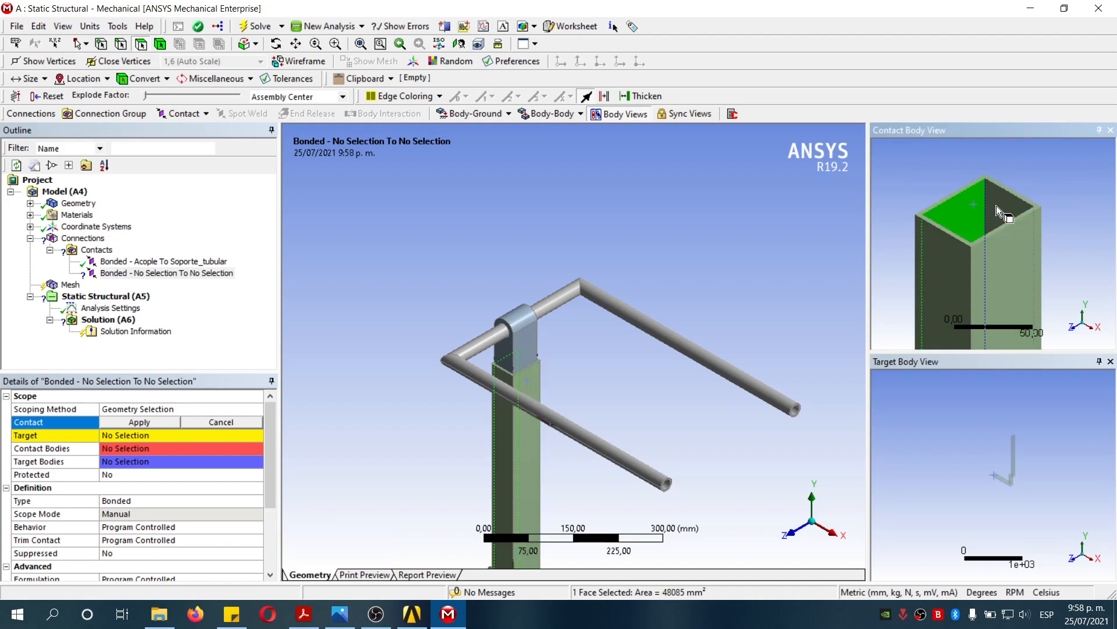
left_click(1000, 205, "ctrl")
Step: Add the remaining two inner faces of the vertical rectangular tube and apply all four as the contact side
middle_click_drag(1030, 226, 1031, 251)
scroll(1004, 272, "down", 10)
right_click_drag(954, 258, 1041, 295)
right_click_drag(944, 207, 1043, 276)
middle_click_drag(1019, 214, 1077, 288)
left_click(1074, 284, "ctrl")
left_click(1088, 339)
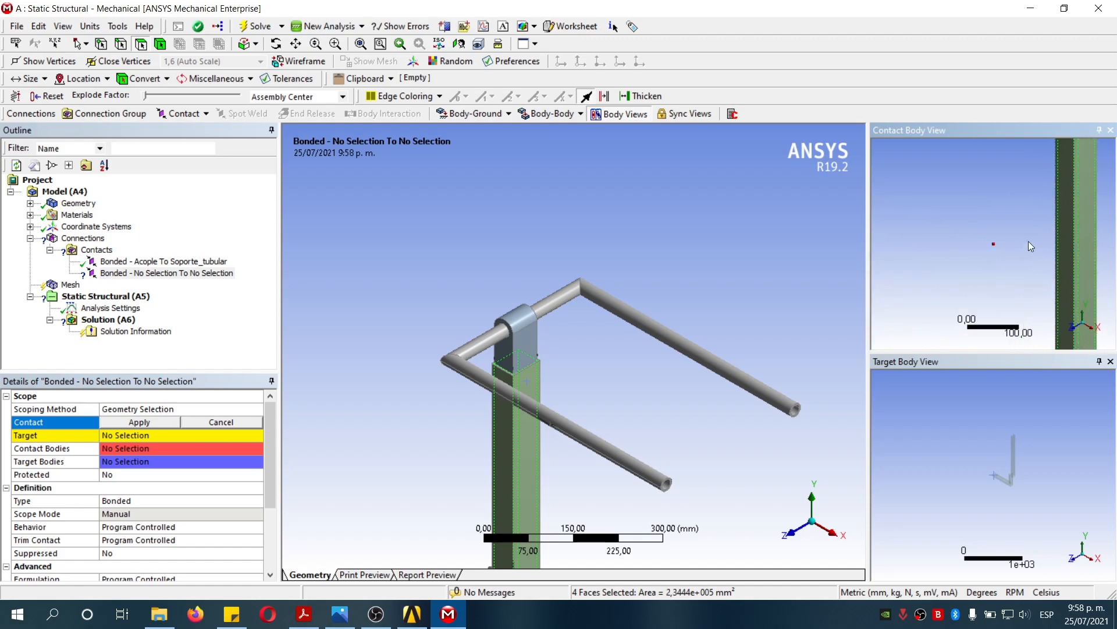
left_click(152, 421)
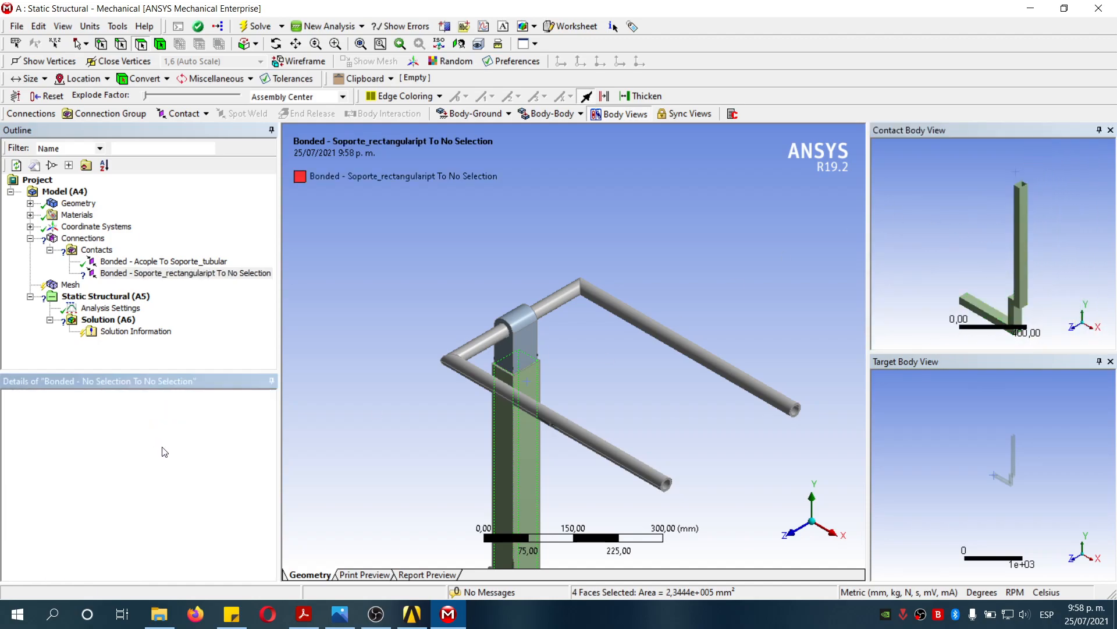
Step: Assign the four flat side faces of Acople as the target of the second bonded contact
left_click(143, 436)
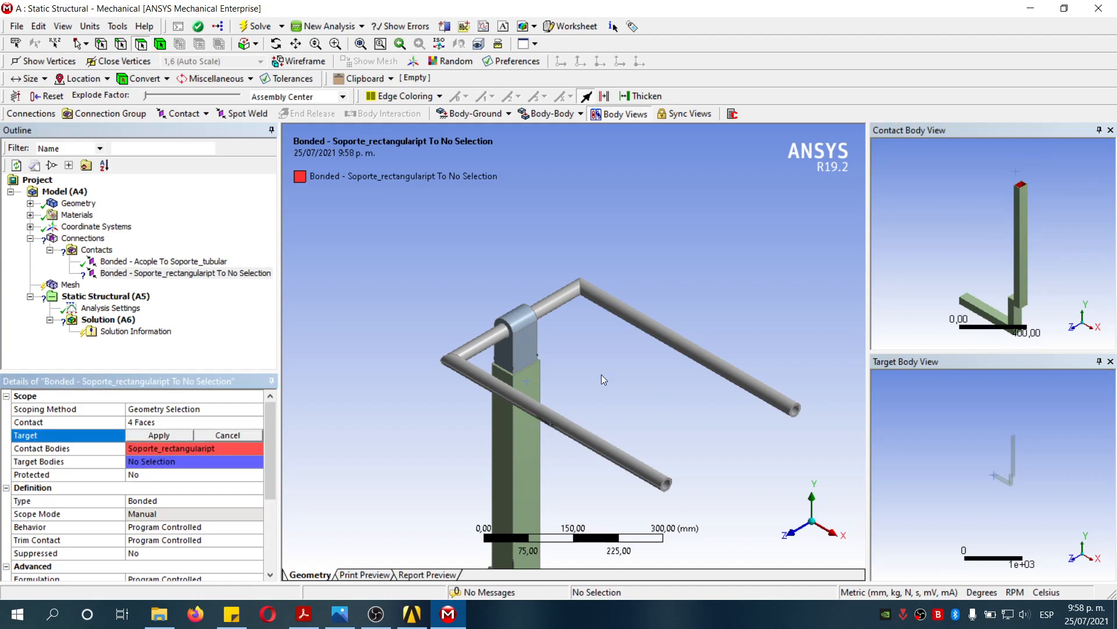
left_click(524, 351)
mouse_move(976, 482)
middle_mouse_down()
mouse_move(1073, 475)
mouse_move(968, 480)
middle_mouse_up()
left_click(974, 467, "ctrl")
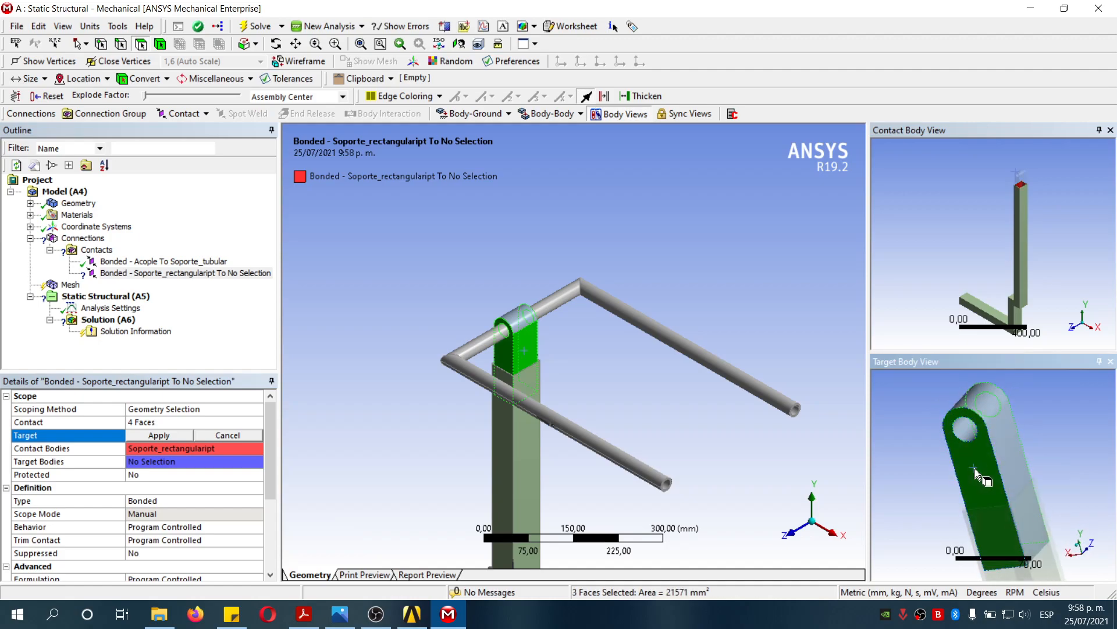
left_click(1020, 459, "ctrl")
left_click(1079, 549)
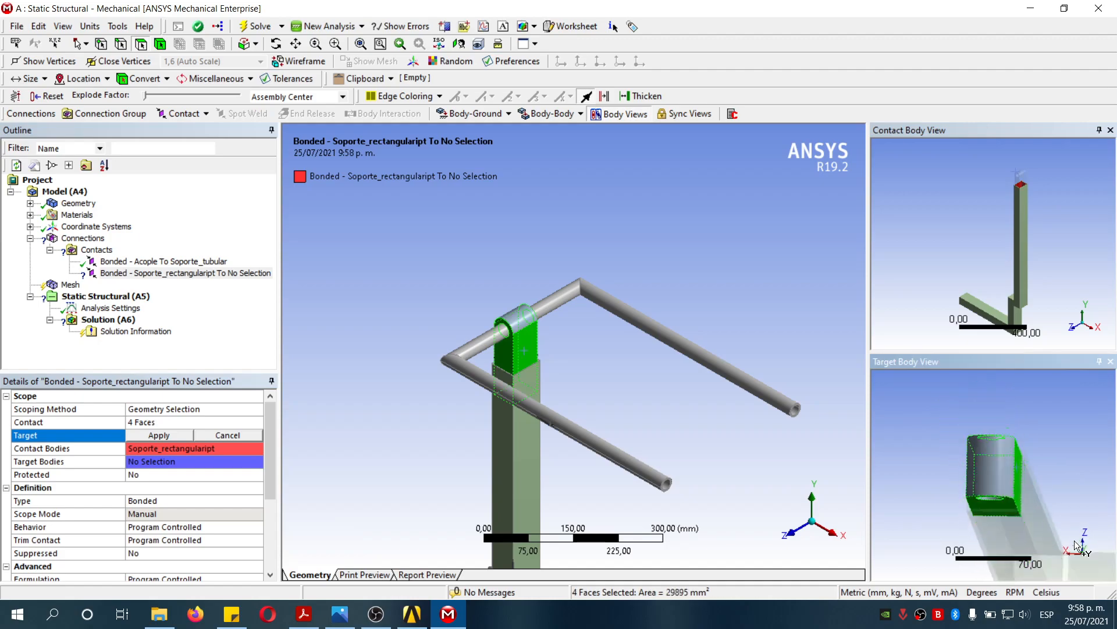
left_click(1075, 547)
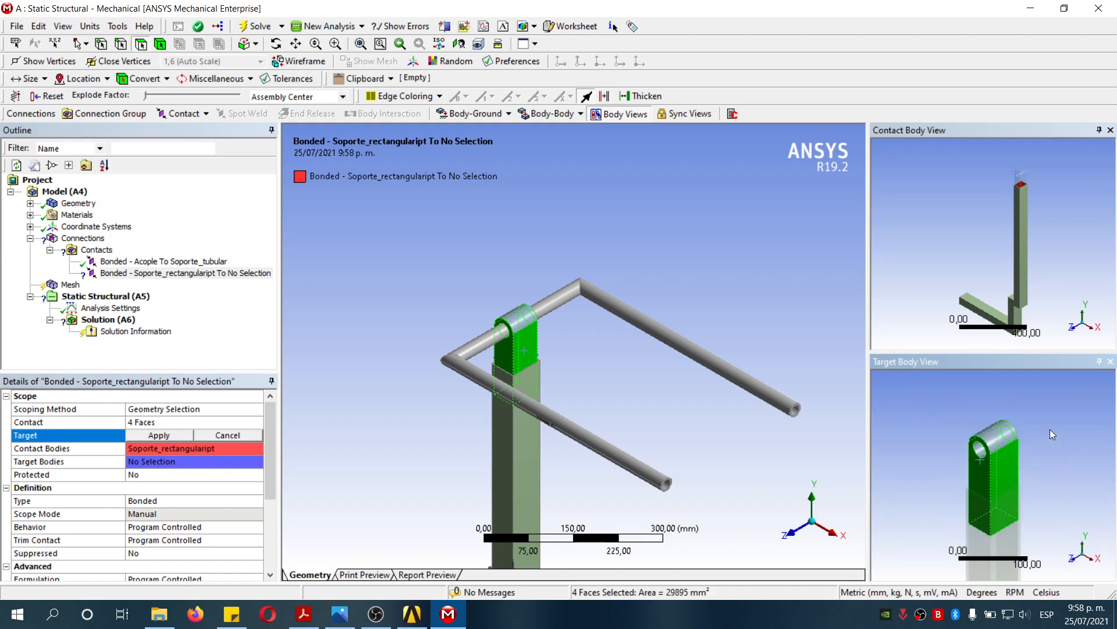
left_click(159, 435)
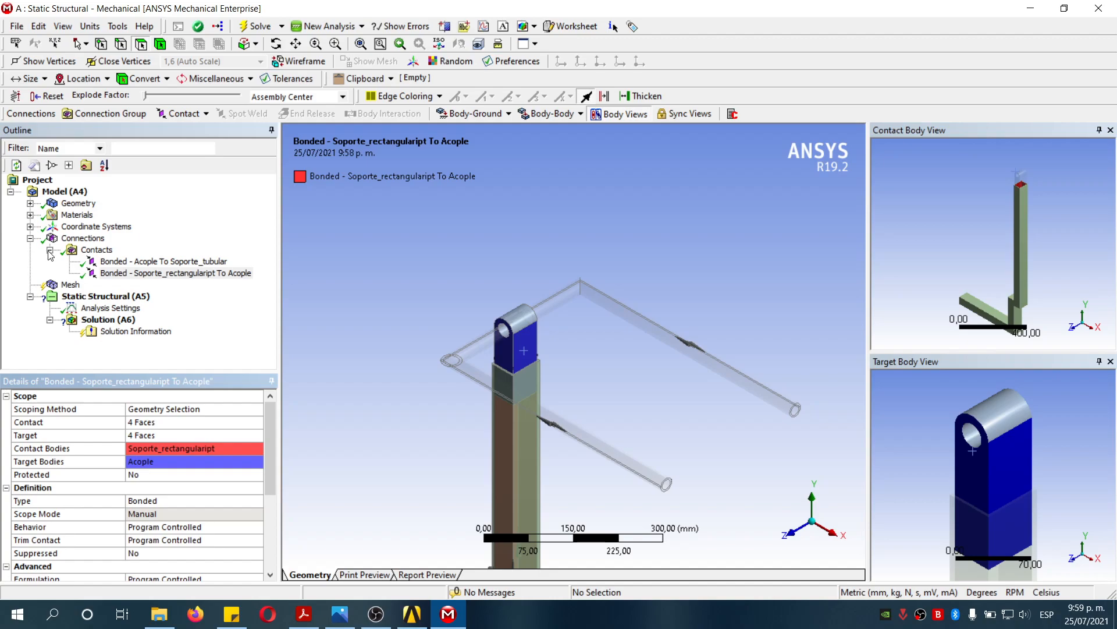
Step: Collapse the connections and insert a meshing method under Mesh
left_click(50, 250)
left_click(30, 239)
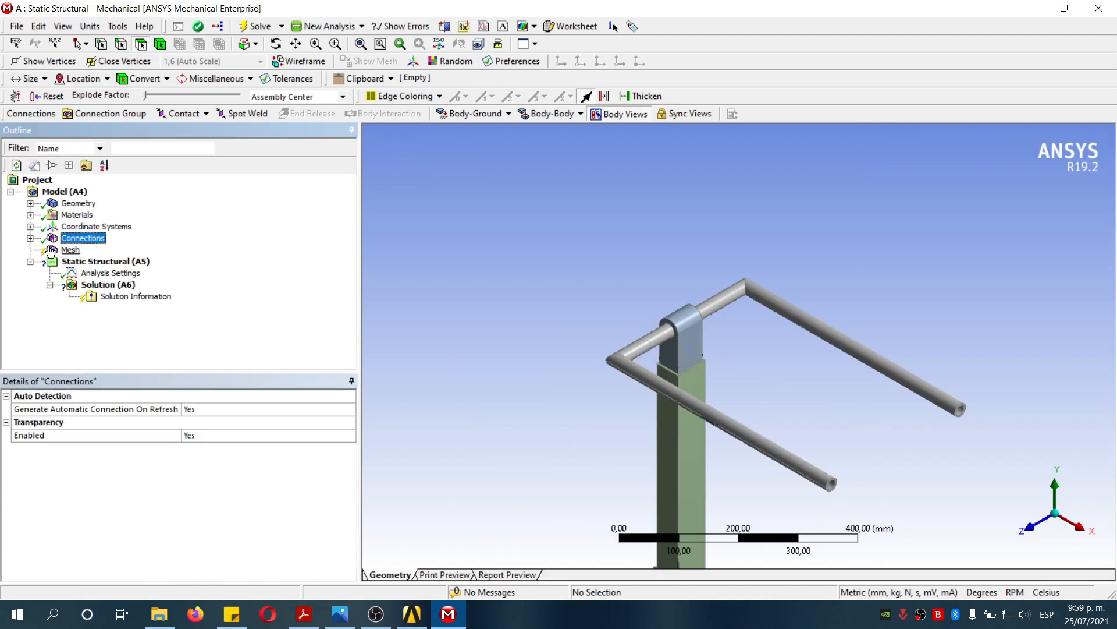
left_click(70, 250)
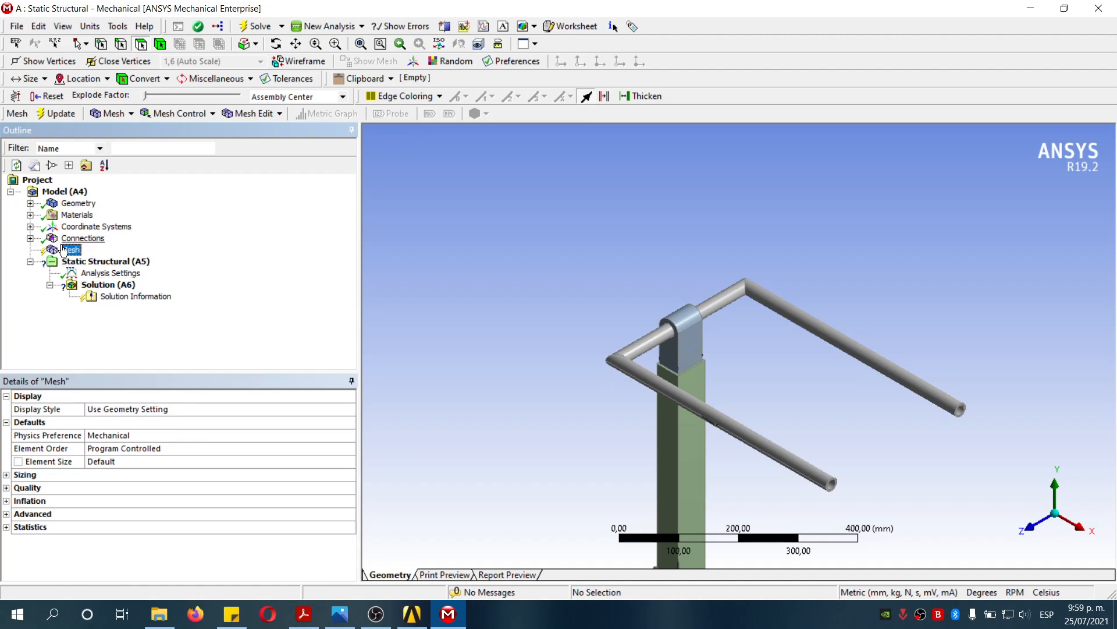
scroll(573, 342, "down", 5)
scroll(574, 342, "down", 1)
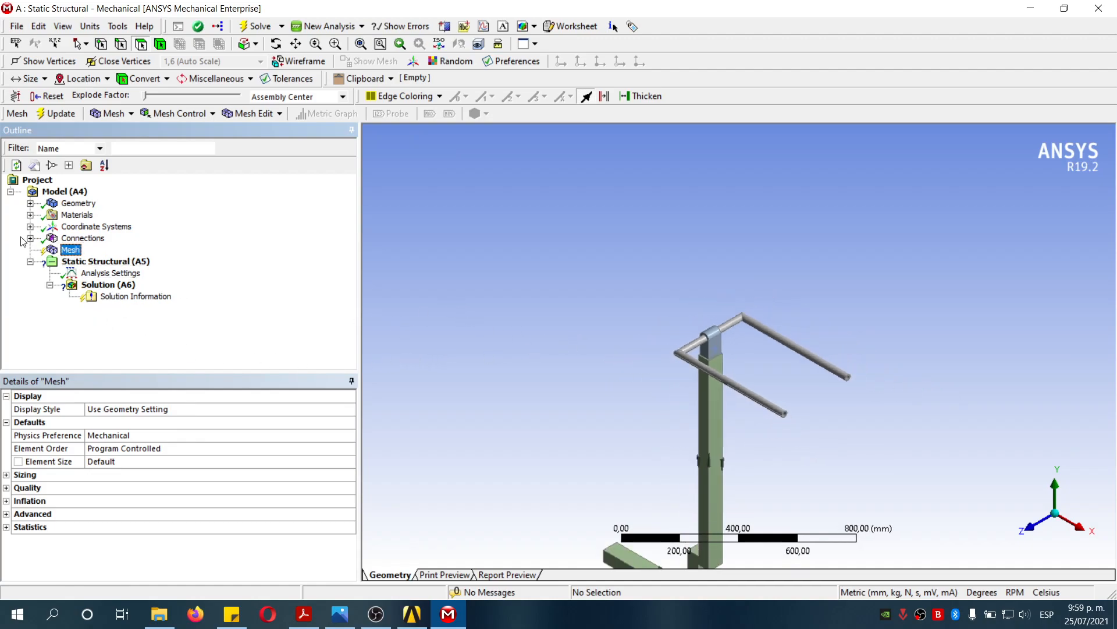
right_click(80, 254)
mouse_move(131, 263)
left_click(251, 257)
Step: Scope the meshing method to all three bodies of the rack and set it to Hex Dominant
scroll(518, 342, "down", 2)
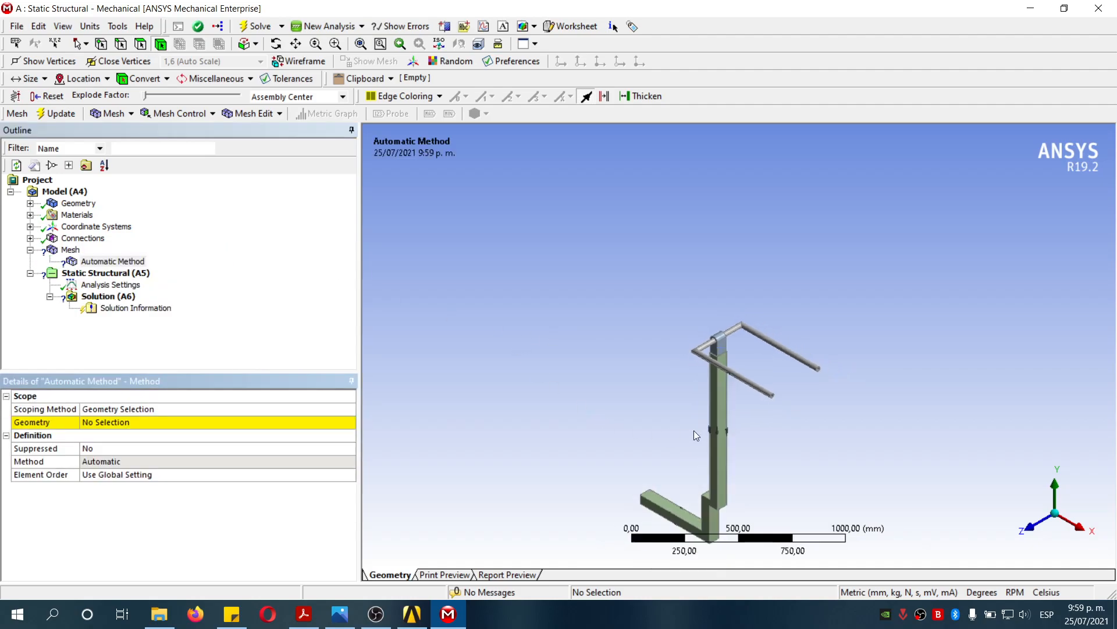
left_click(720, 430)
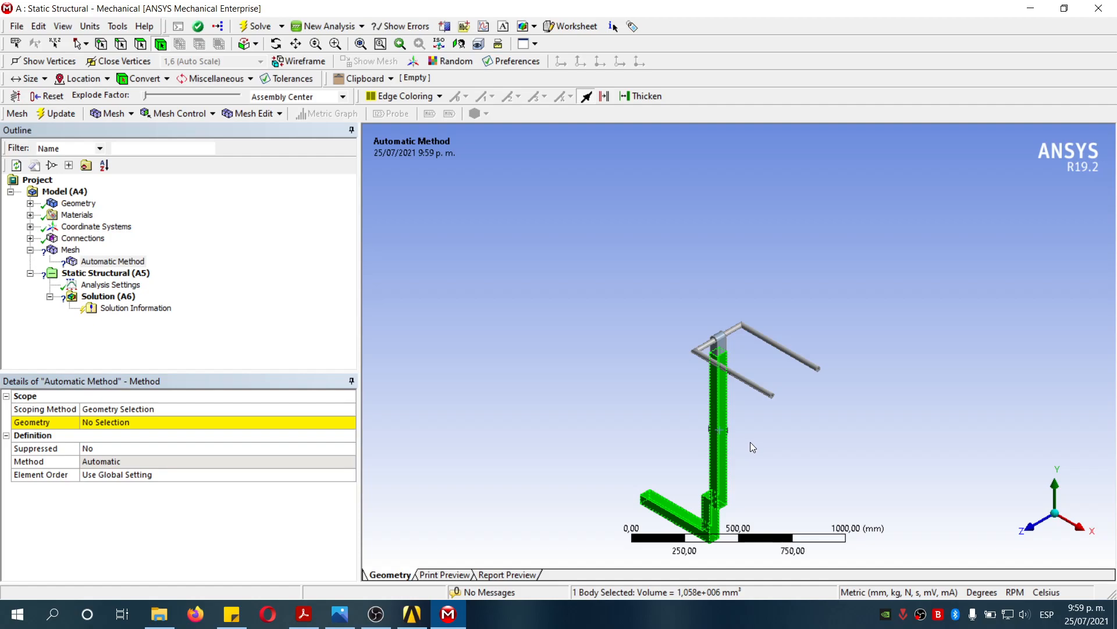
left_click(721, 352, "ctrl")
left_click(775, 350, "ctrl")
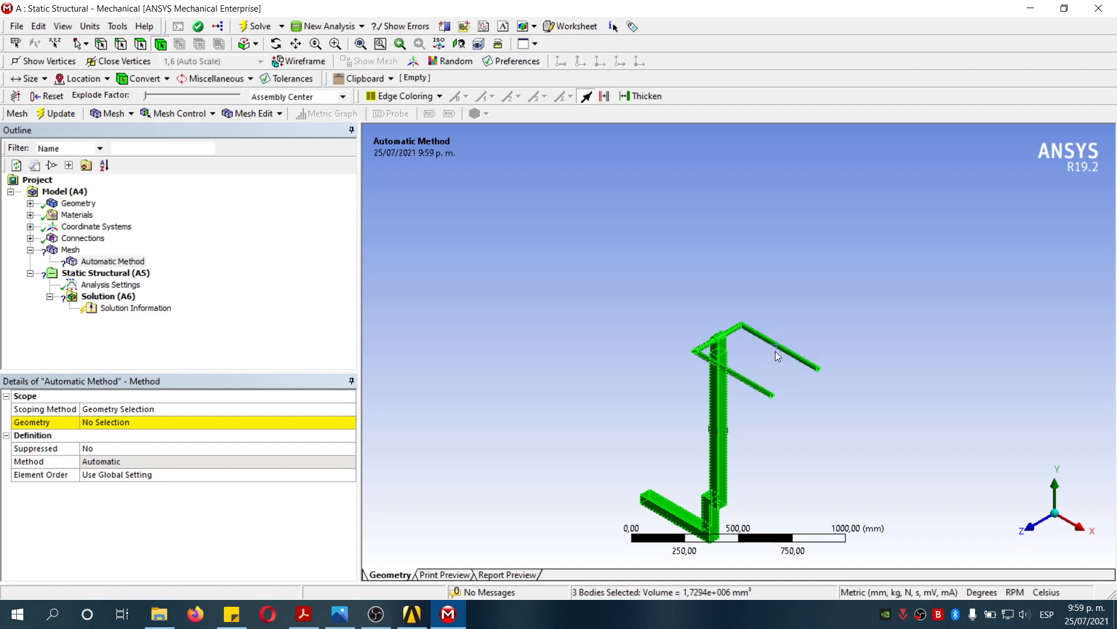
left_click(149, 423)
key("Return")
left_click(102, 463)
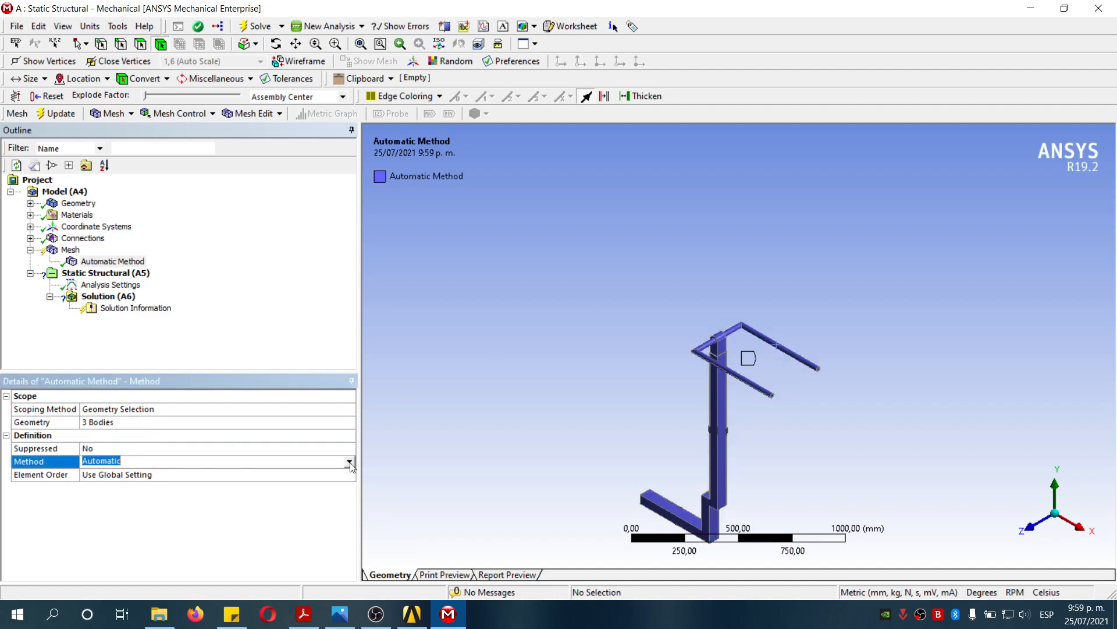
left_click(349, 461)
left_click(119, 493)
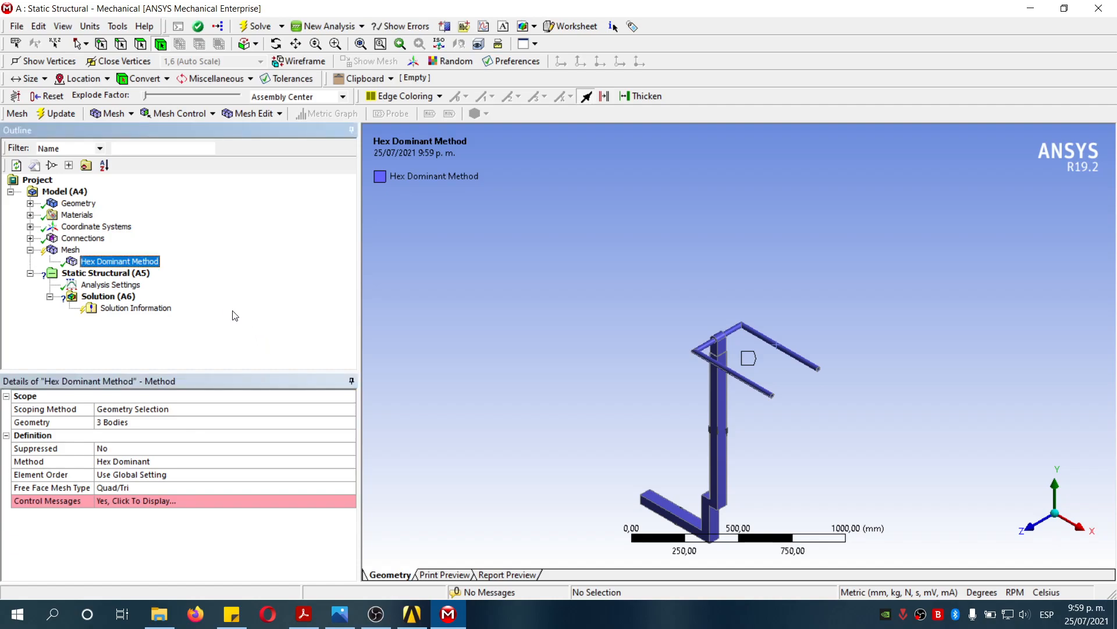
Step: Insert a mesh sizing on the rectangular tube support and Acople with an element size of 5 mm
right_click(70, 250)
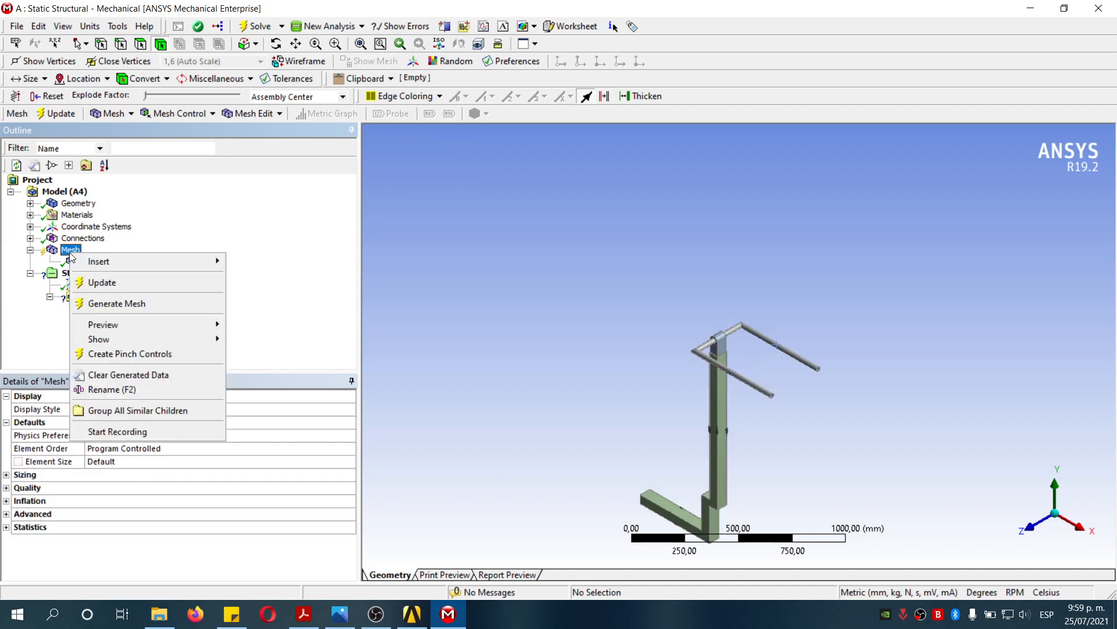
mouse_move(110, 267)
left_click(256, 282)
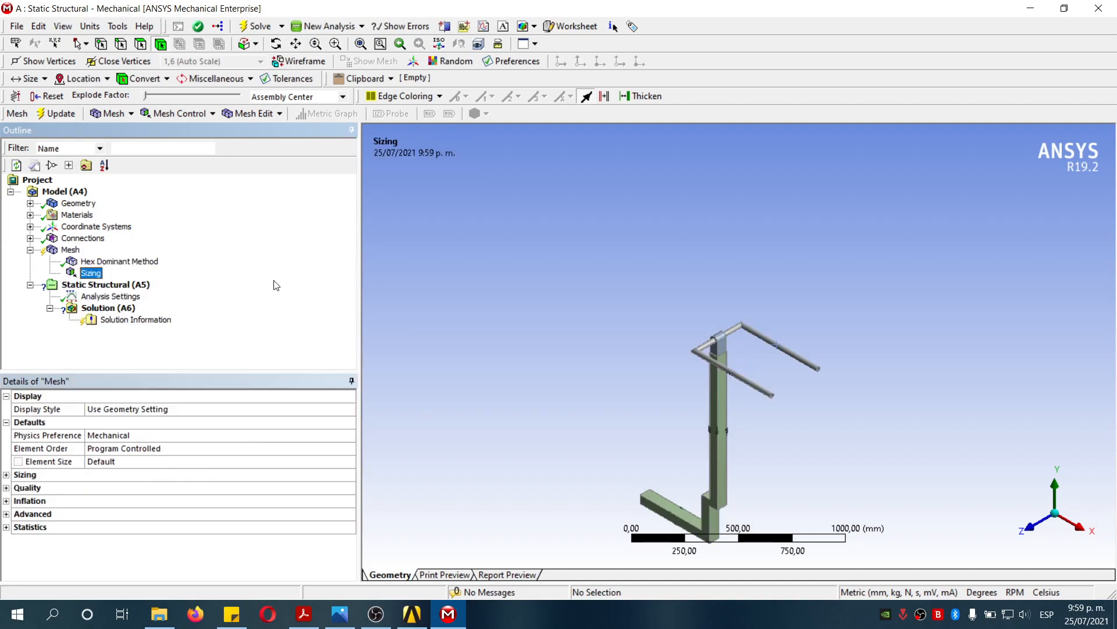
left_click(721, 465)
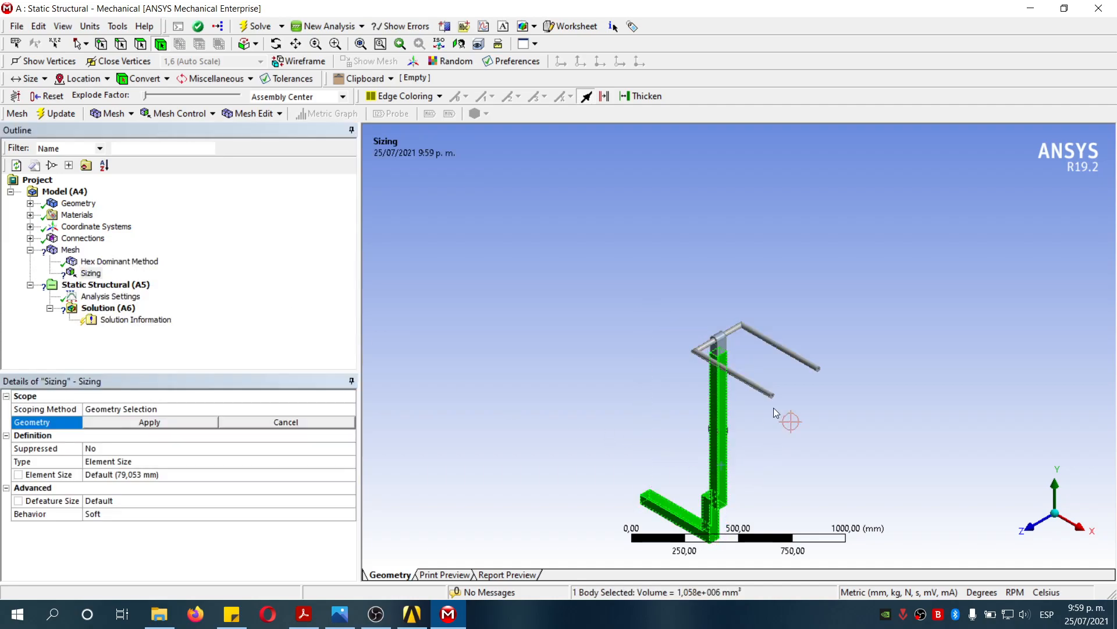
left_click(719, 350, "ctrl")
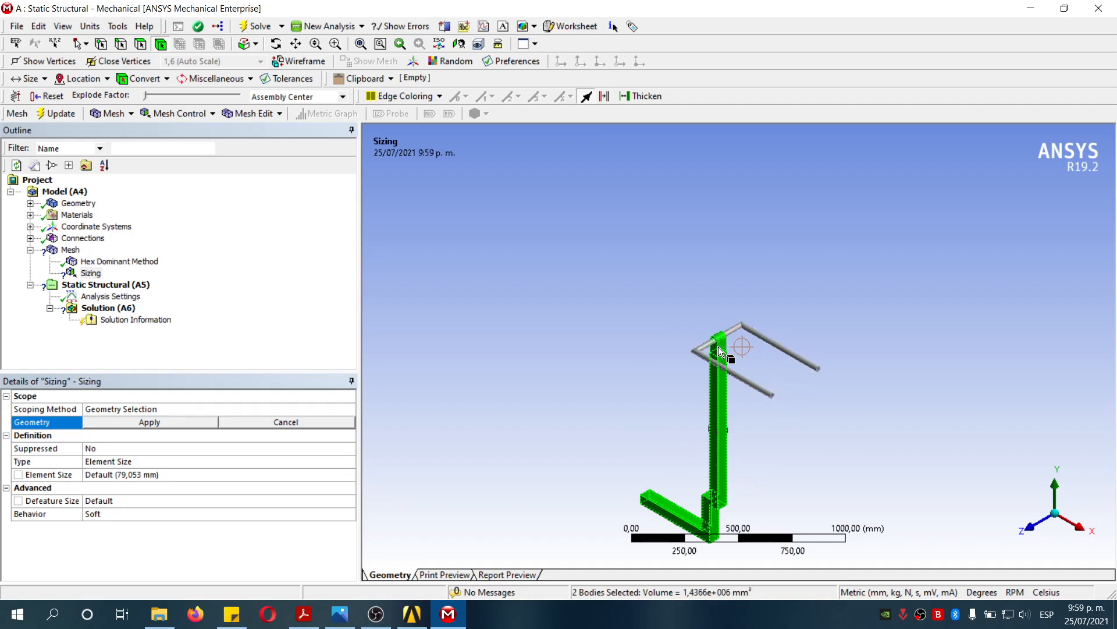
left_click(188, 423)
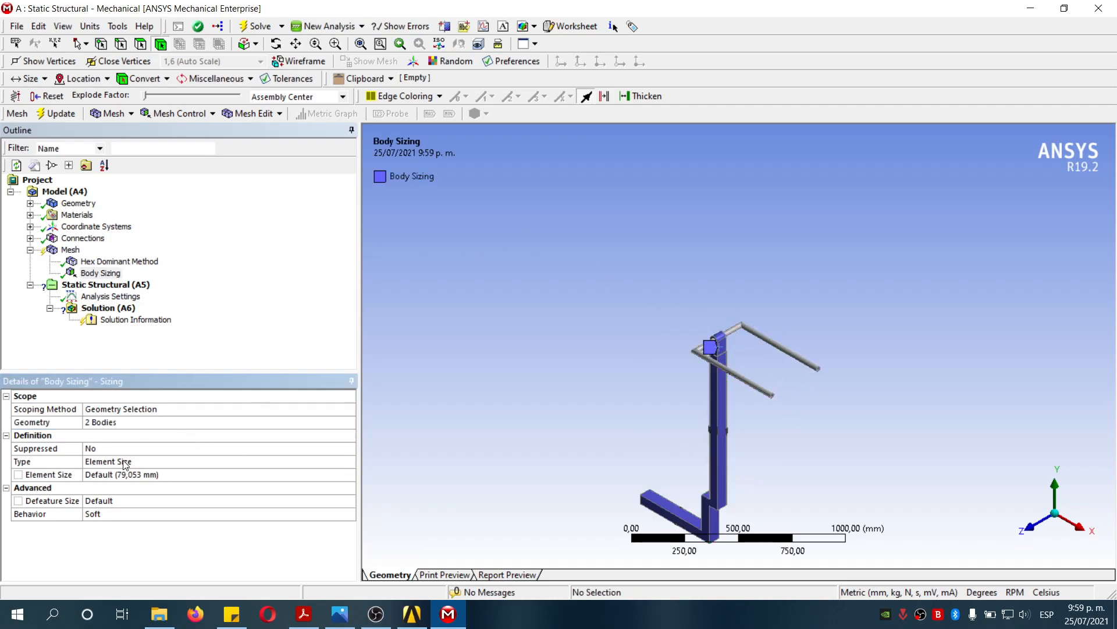
left_click(170, 475)
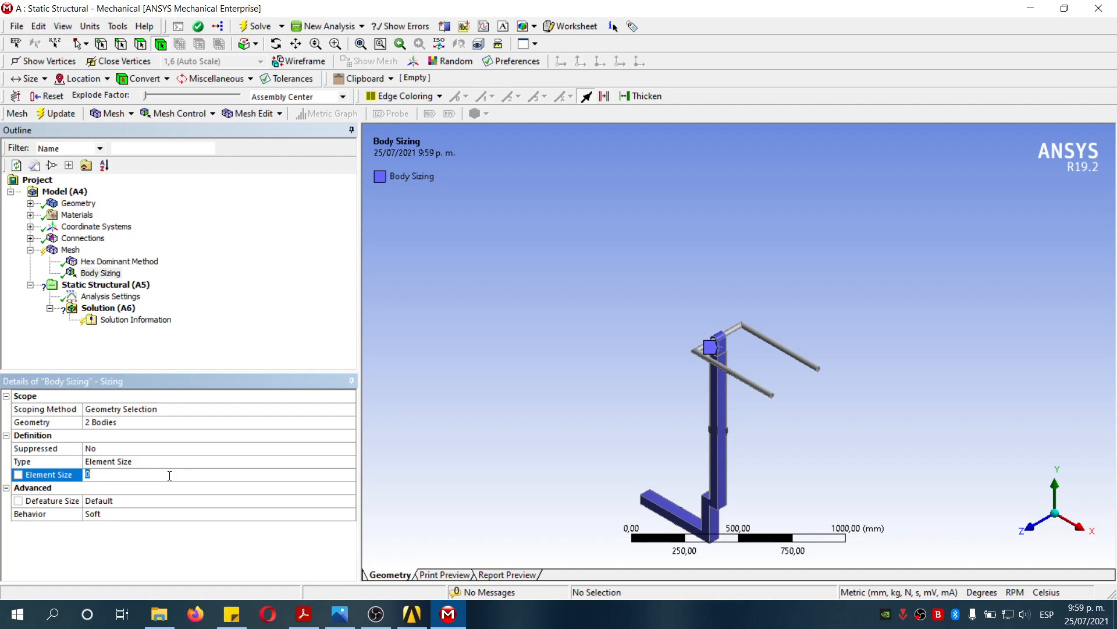
type("5")
left_click(238, 348)
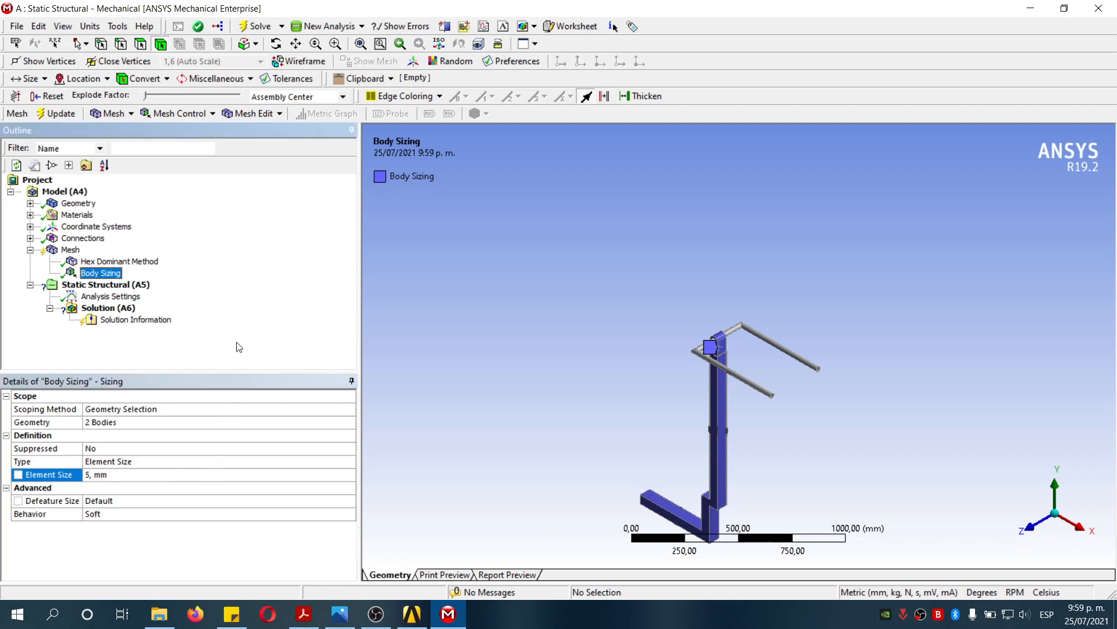
Step: Insert a second mesh sizing on the round tube arm body with an element size of 8 mm
right_click(75, 254)
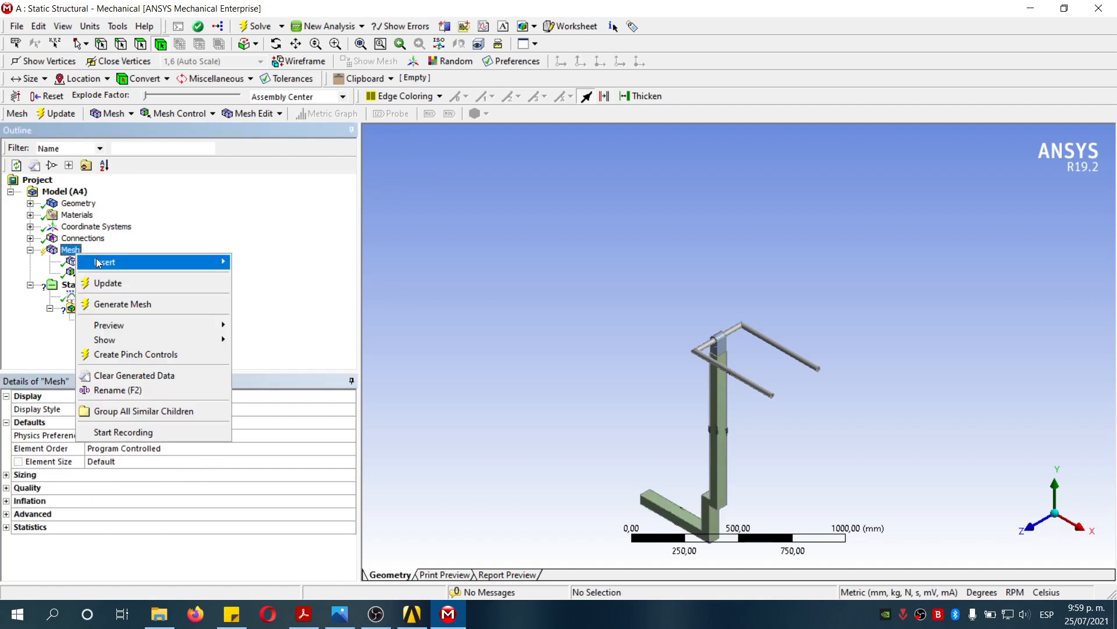
mouse_move(175, 262)
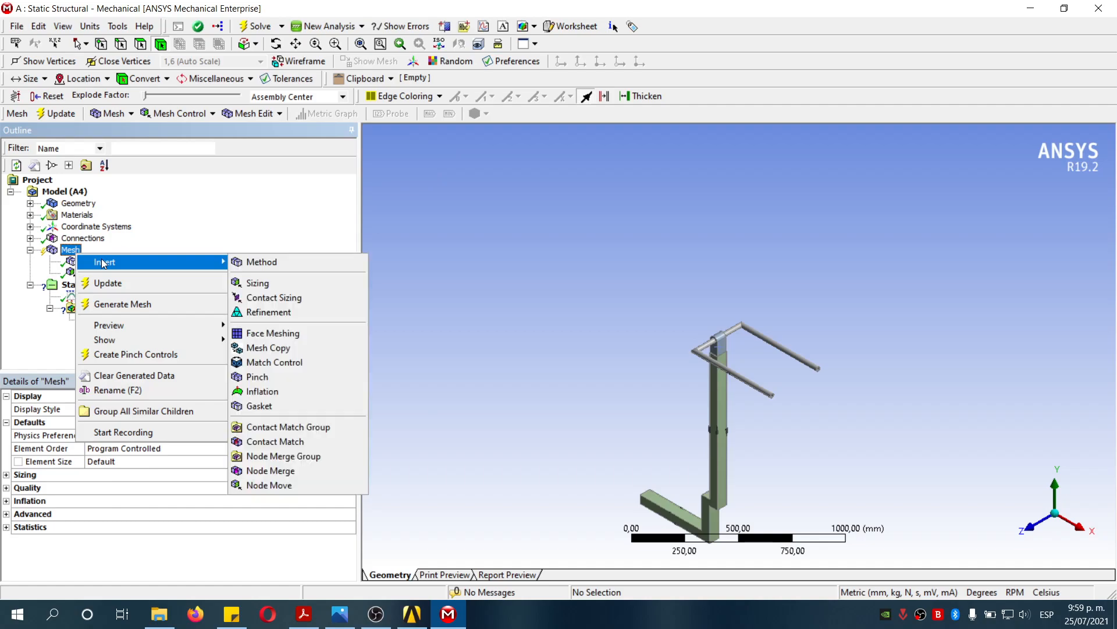
left_click(268, 283)
right_click_drag(727, 299, 797, 369)
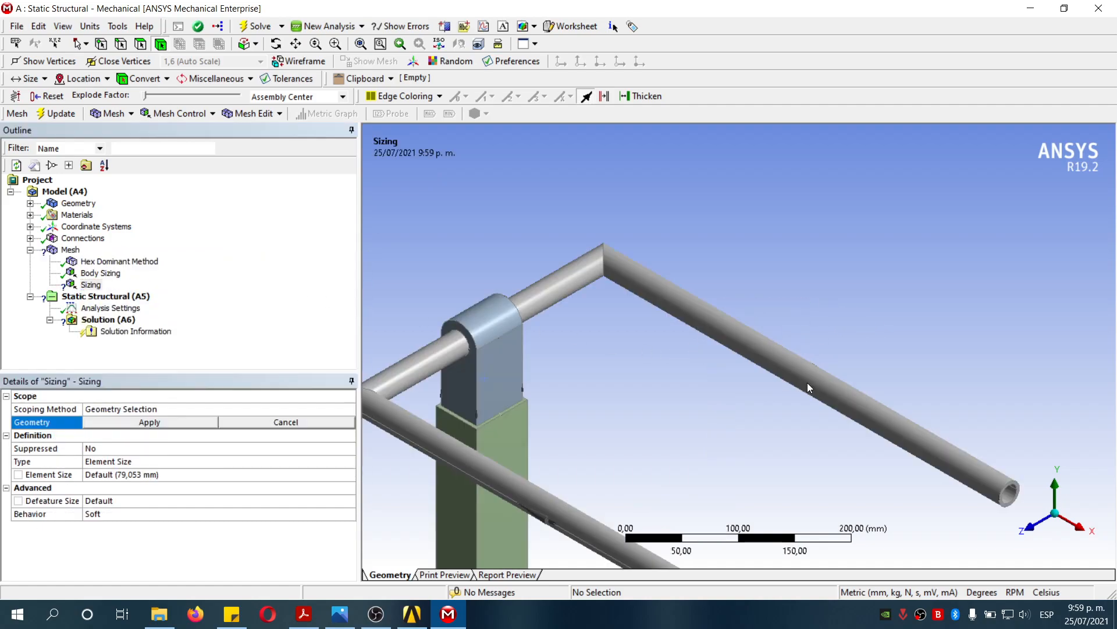
left_click(785, 362)
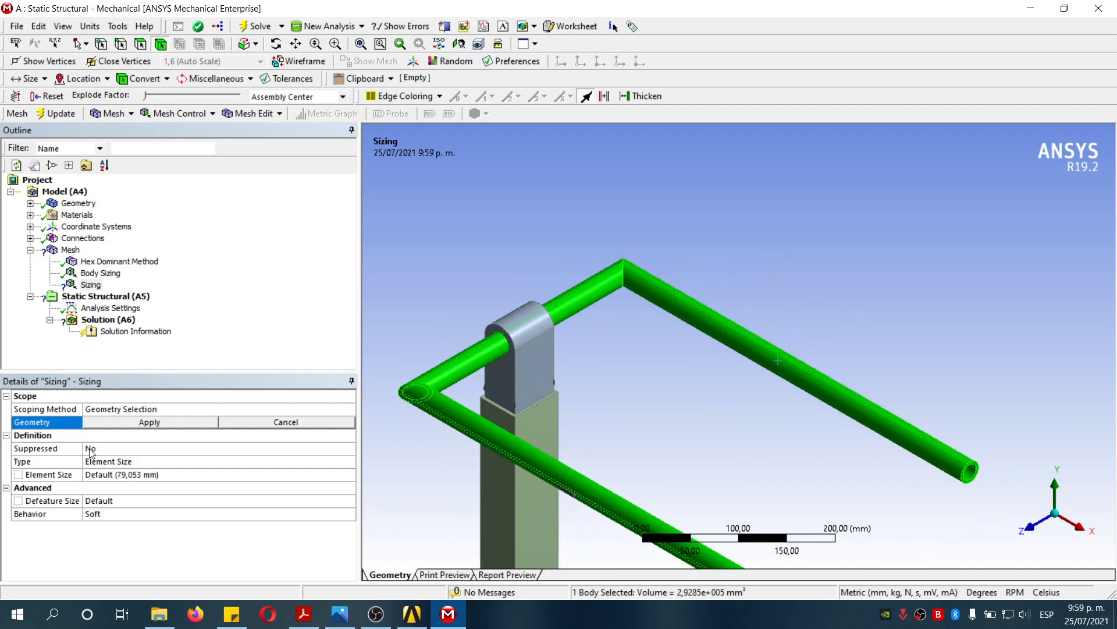
left_click(126, 423)
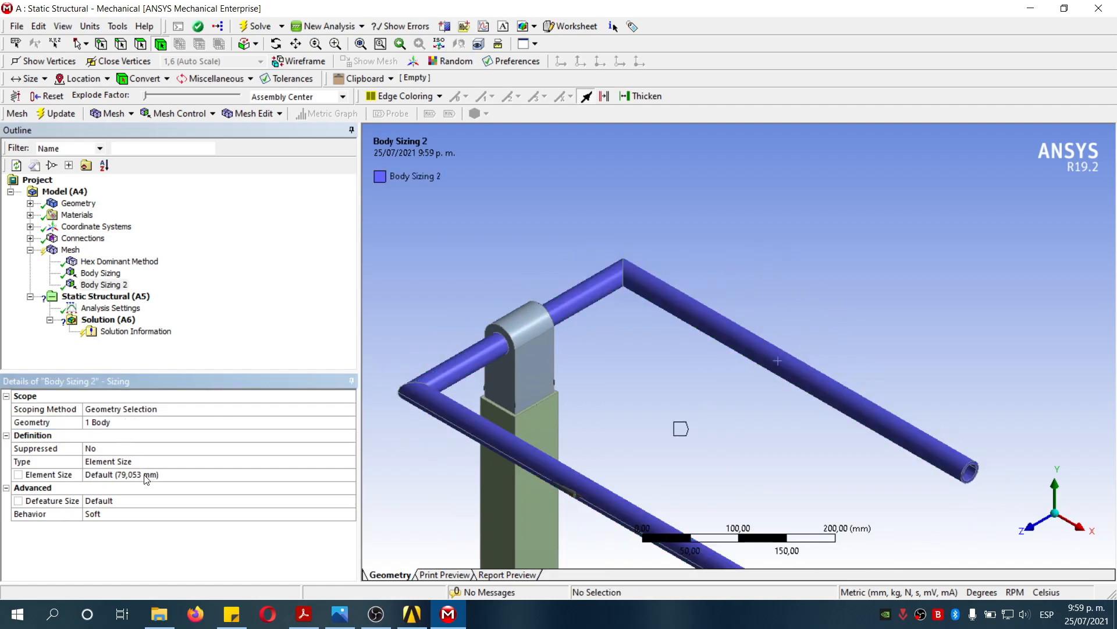
left_click(145, 475)
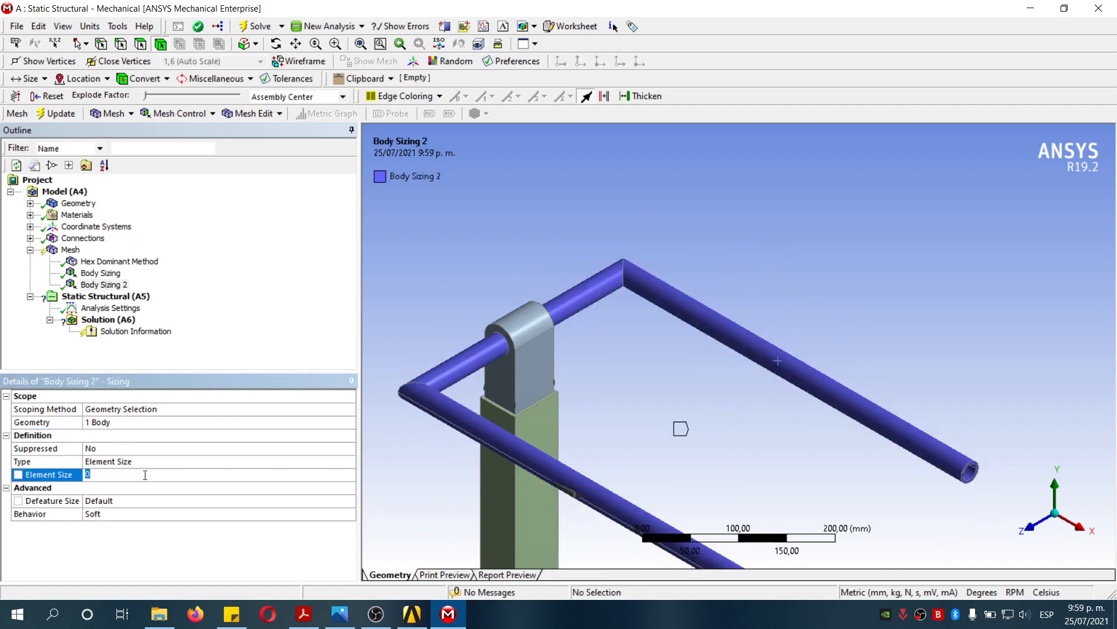
left_click(865, 235)
Step: Insert a Face Meshing control under Mesh and select all faces of the model for it
scroll(812, 279, "down", 2)
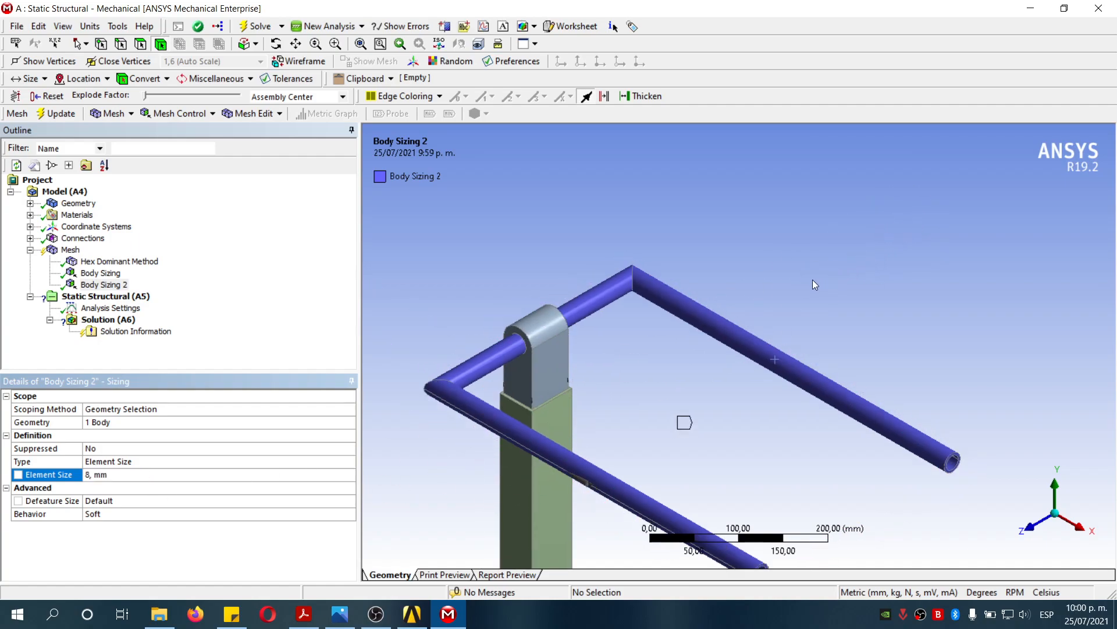
scroll(813, 279, "down", 4)
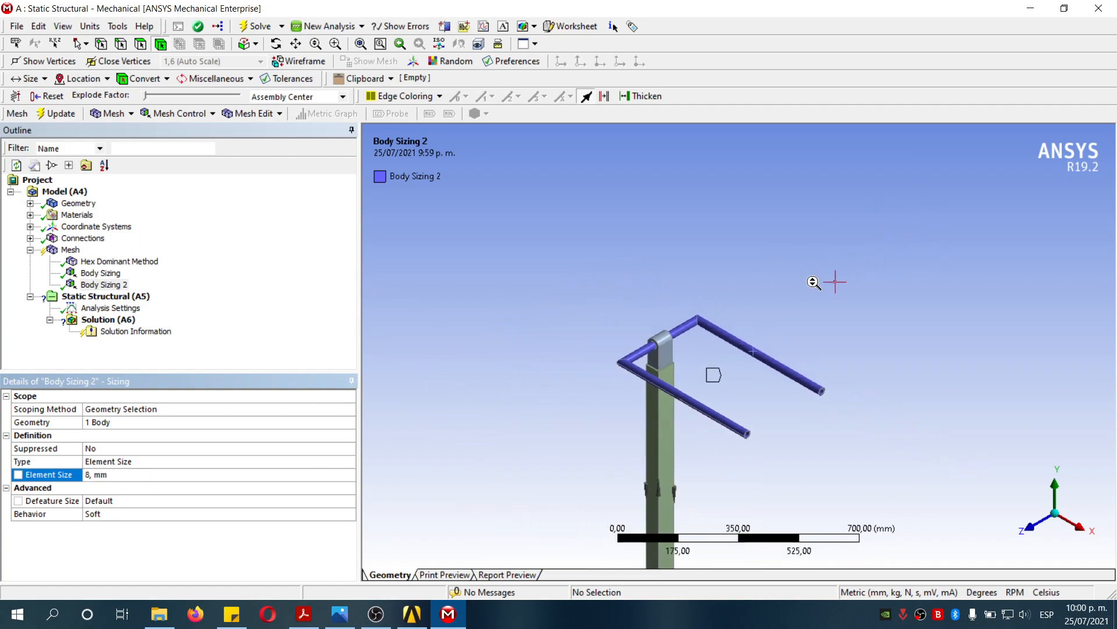
scroll(814, 291, "down", 1)
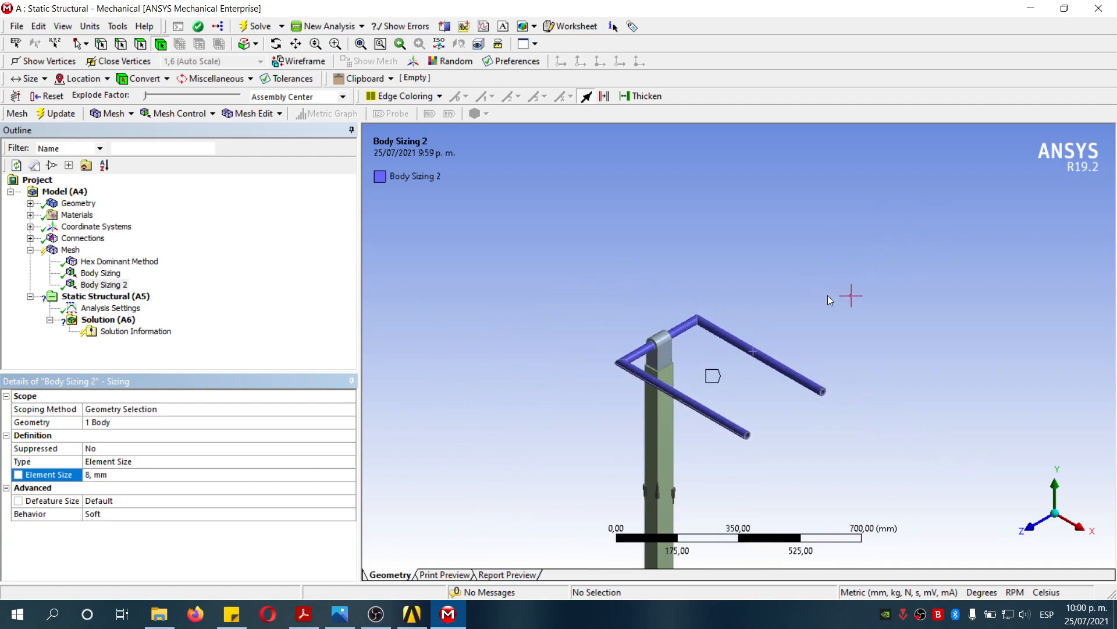
left_click(70, 250)
right_click(74, 254)
mouse_move(103, 261)
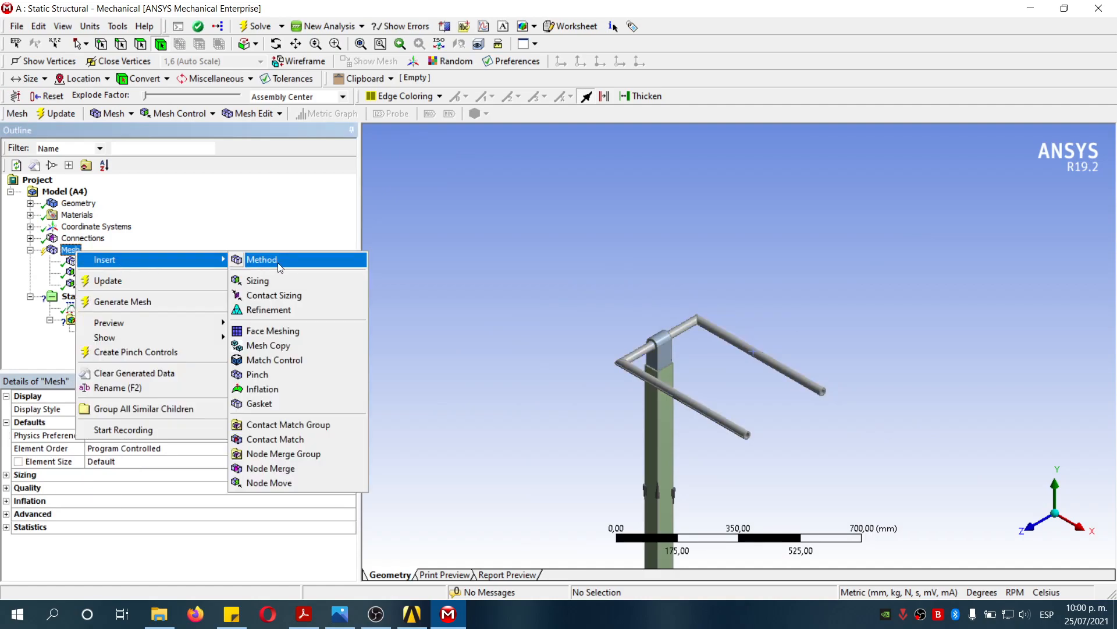
left_click(288, 330)
scroll(664, 460, "down", 1)
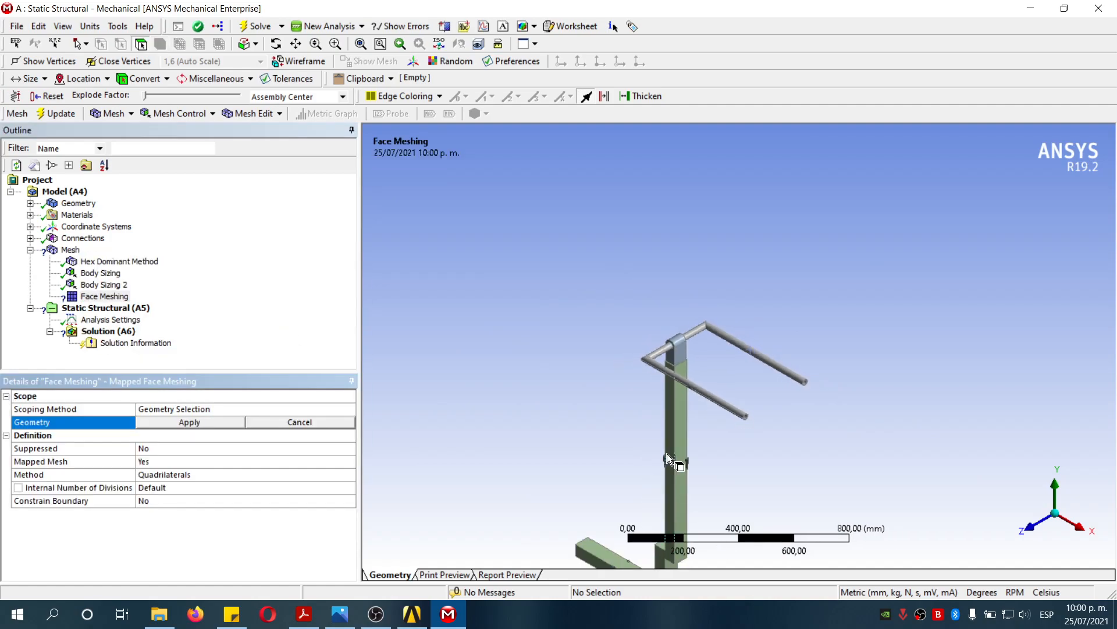
left_click(676, 448)
scroll(677, 457, "up", 1)
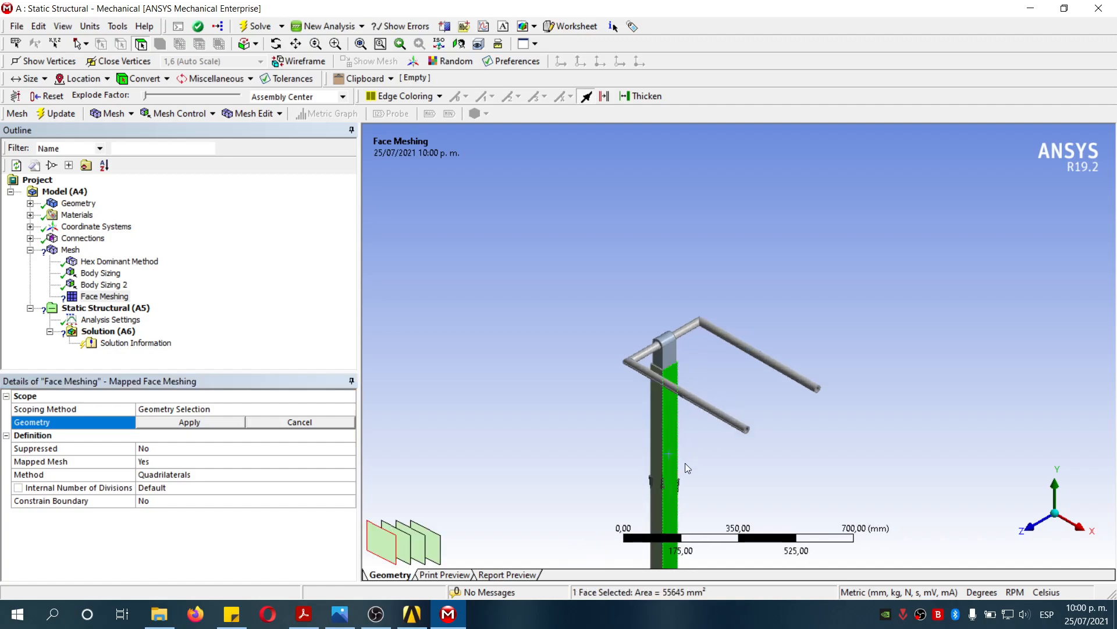
right_click(675, 463)
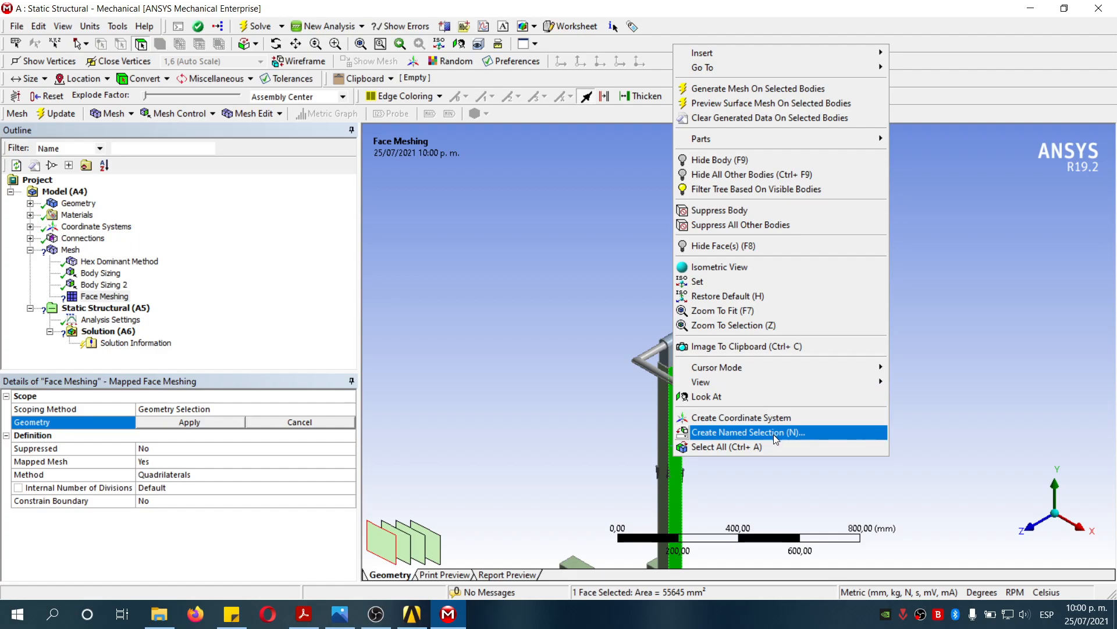
left_click(760, 448)
Step: Remove Acople's curved top face and two of its outer side faces from the Face Meshing selection
right_click_drag(644, 280, 702, 376)
left_click(745, 459, "ctrl")
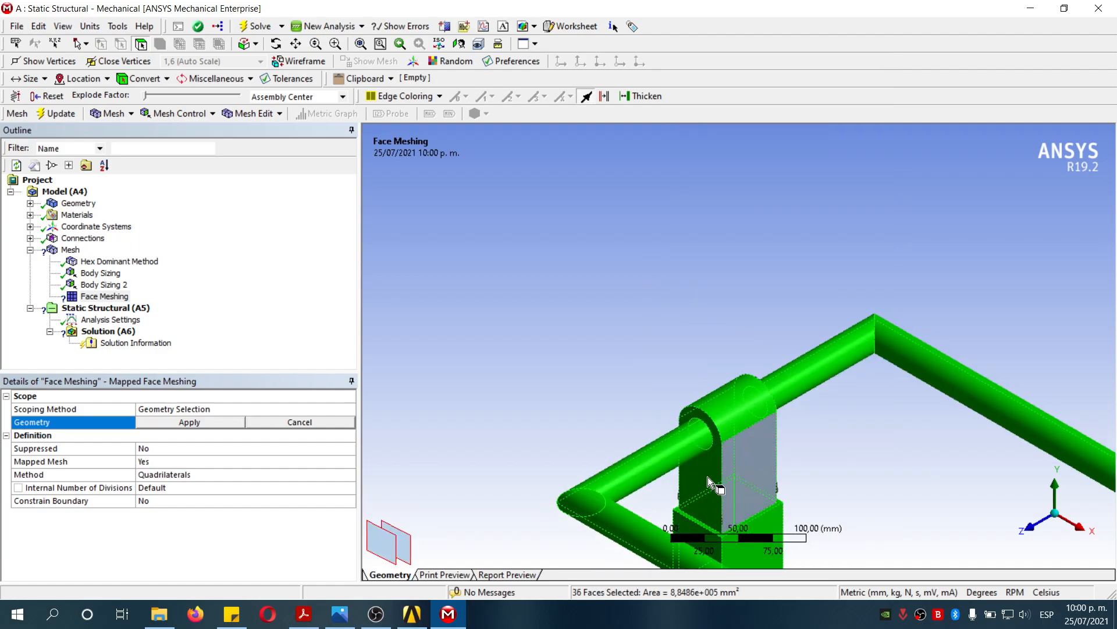
left_click(738, 405, "ctrl")
middle_click_drag(847, 481, 750, 481)
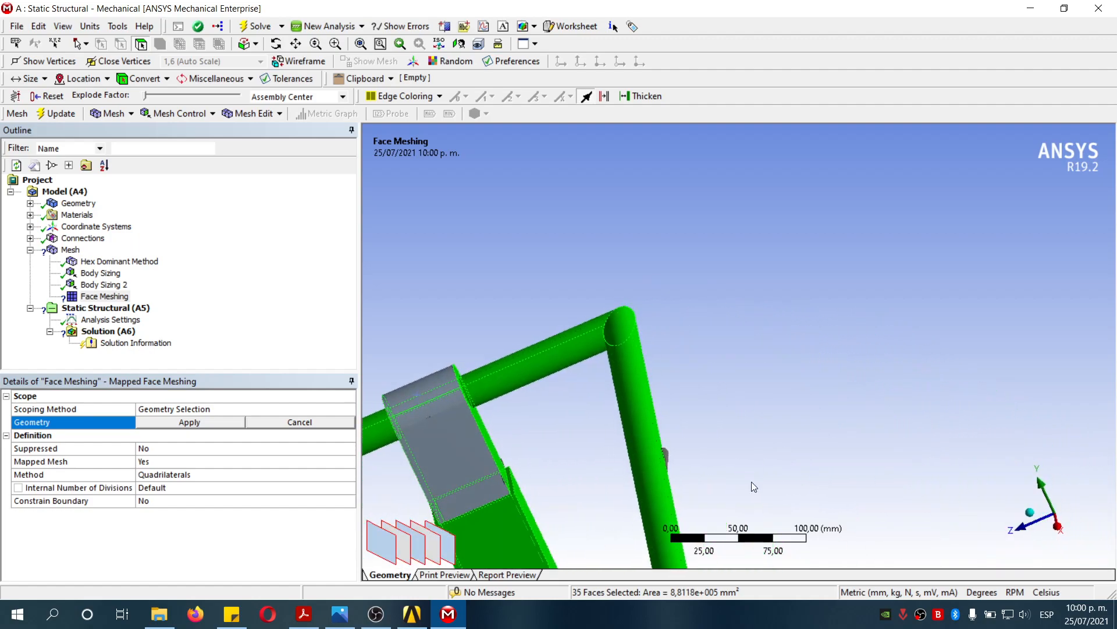
scroll(750, 481, "down", 2)
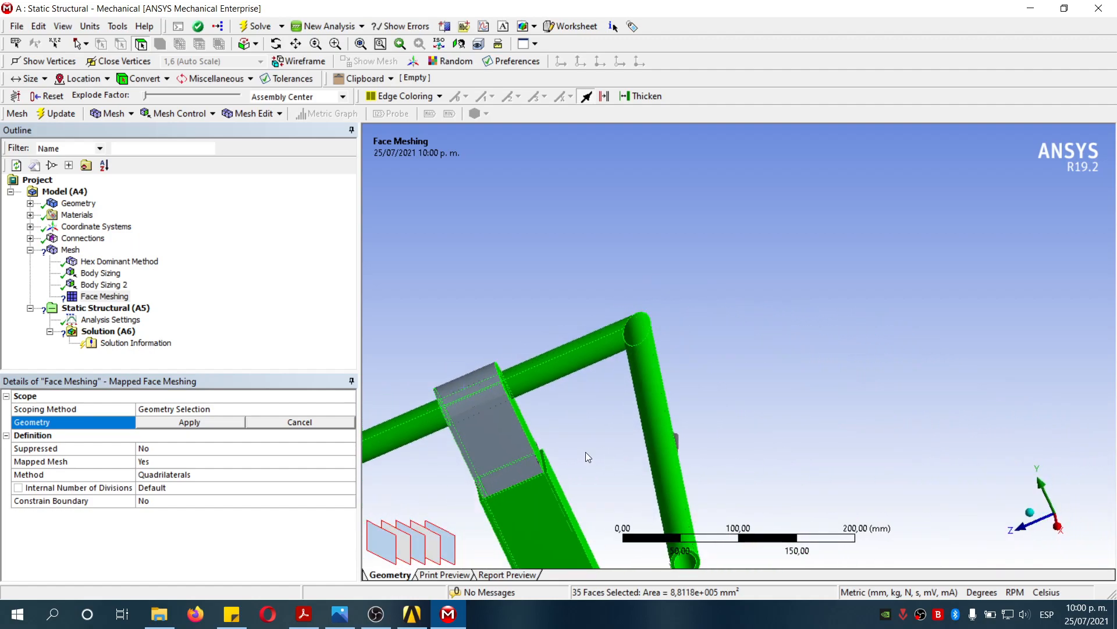
left_click(530, 436, "ctrl")
Step: Remove Acople's other two outer side faces from the selection and apply the rest as the Face Meshing geometry
scroll(661, 456, "down", 3)
left_click(1030, 516)
scroll(742, 283, "down", 6)
middle_click_drag(779, 248, 881, 325)
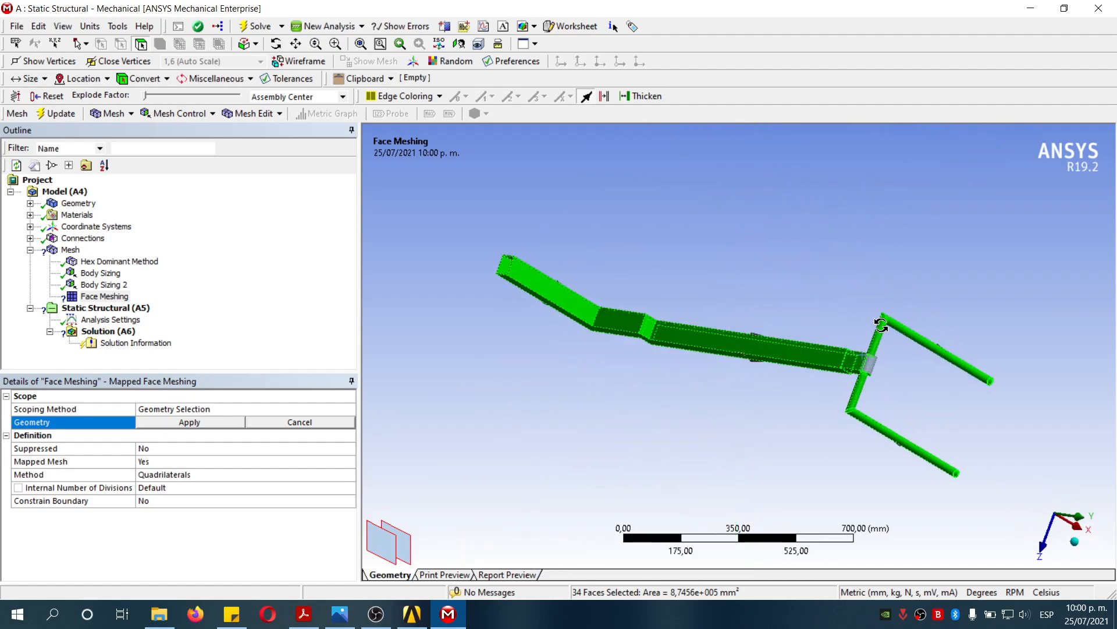
left_click(854, 365, "ctrl")
middle_click_drag(877, 377, 899, 332)
right_click_drag(790, 213, 840, 261)
left_click(827, 270, "ctrl")
middle_click_drag(844, 285, 842, 325)
scroll(643, 293, "down", 8)
middle_click_drag(643, 369, 689, 373)
left_click(189, 422)
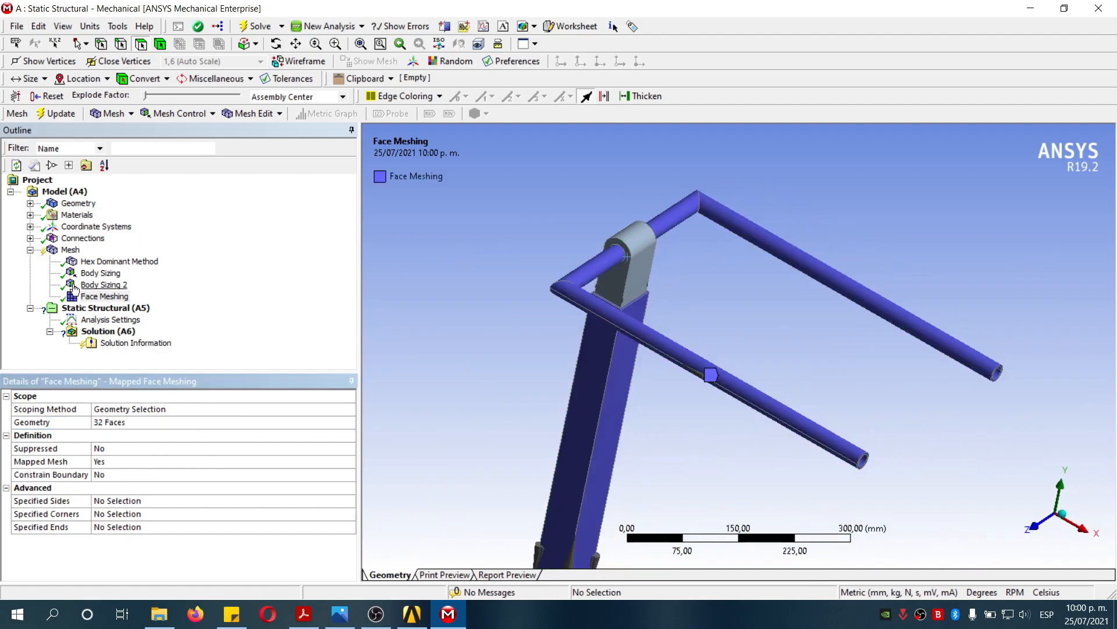
Step: Generate the mesh and inspect it around Acople and the round tube arms
left_click(70, 249)
right_click(70, 249)
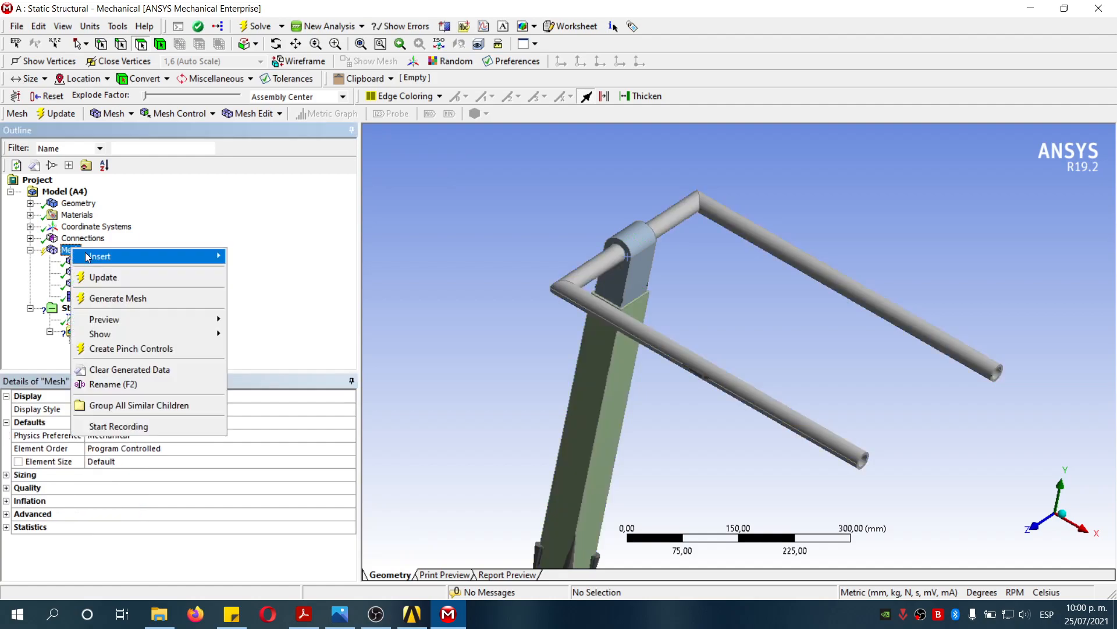
left_click(134, 296)
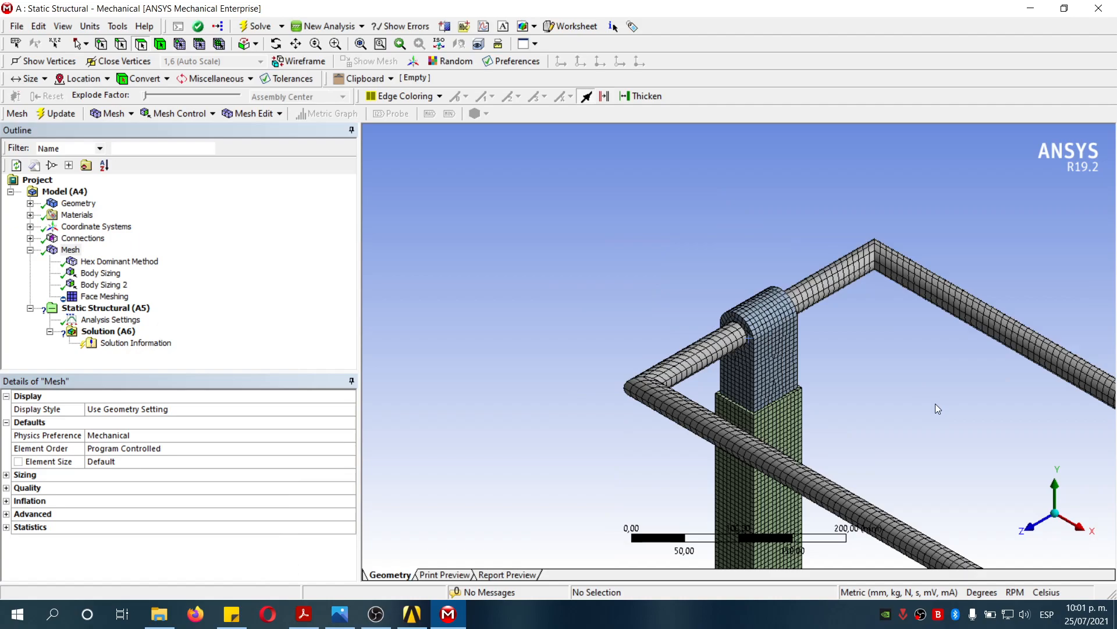
right_click_drag(780, 293, 867, 346)
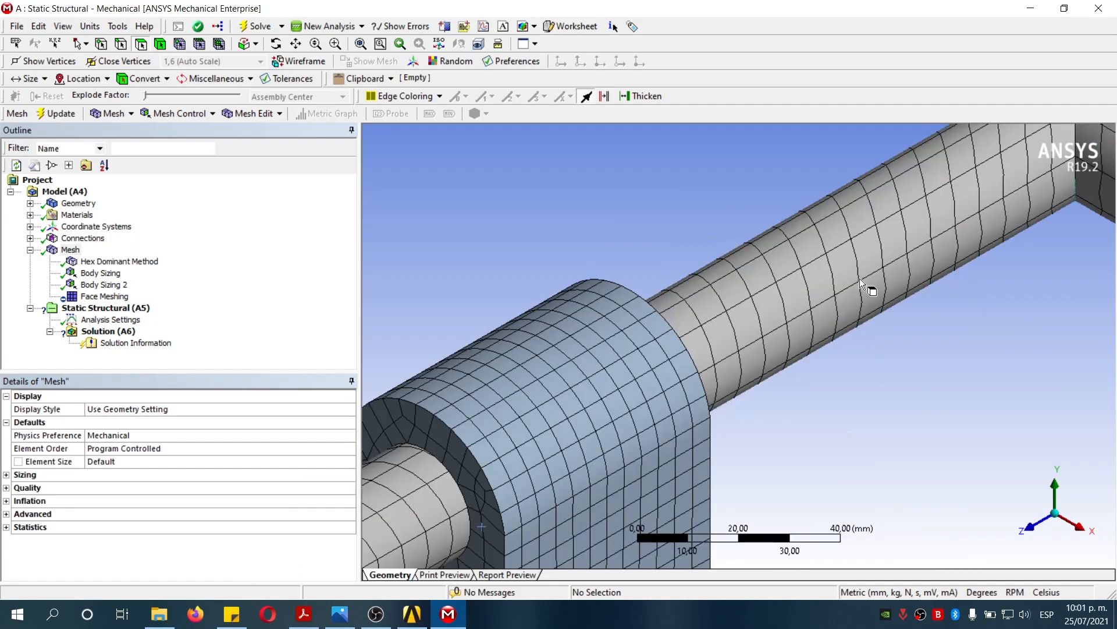
scroll(843, 284, "down", 5)
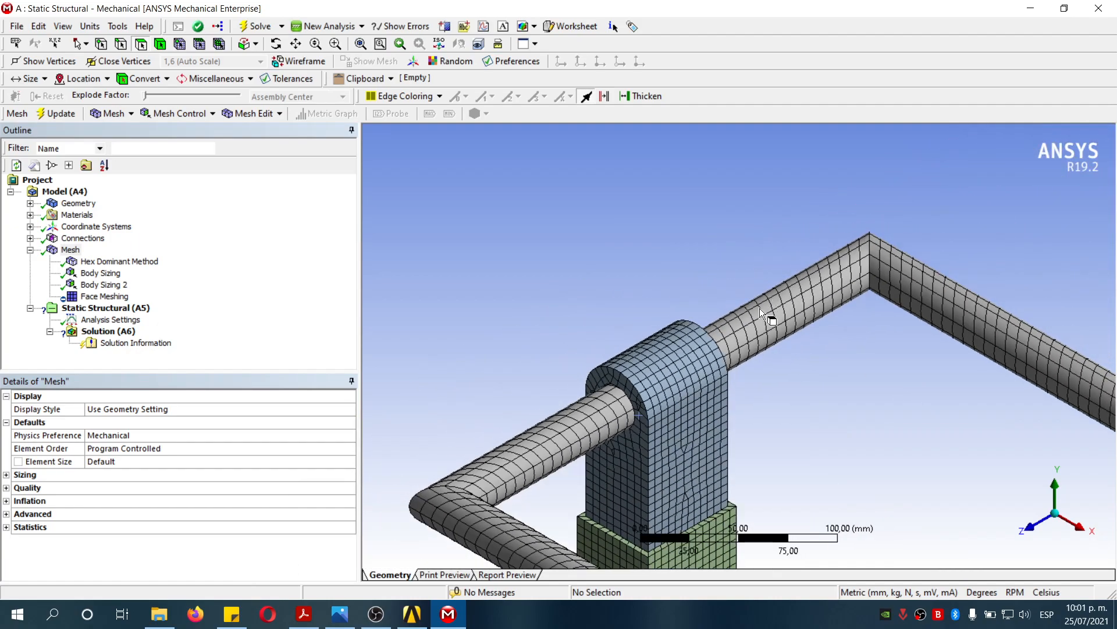
scroll(651, 363, "down", 6)
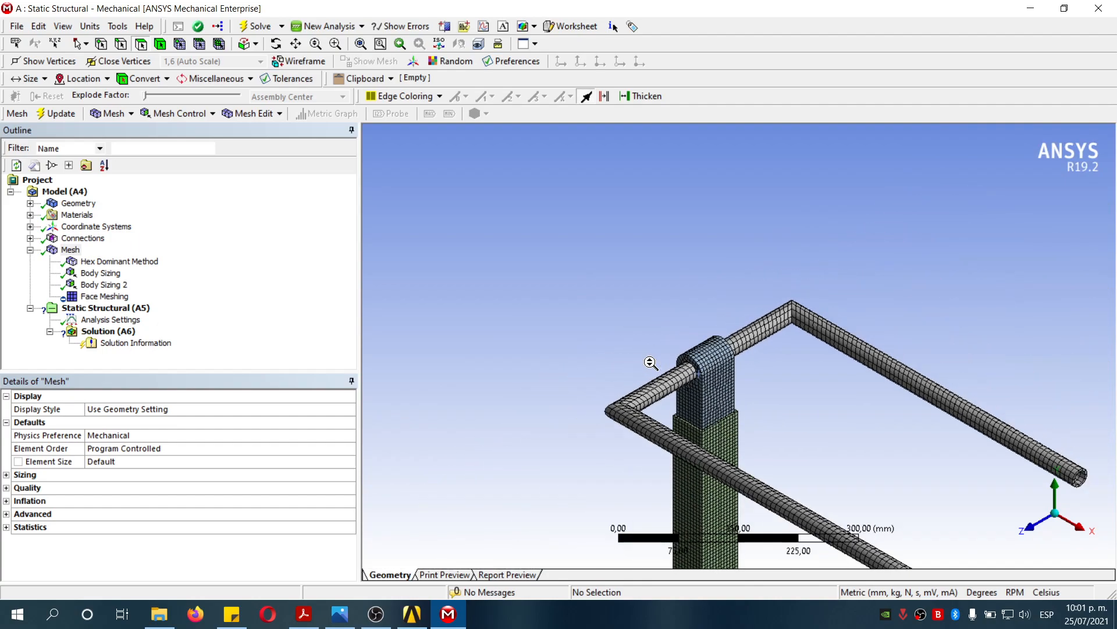
Step: Add a Fixed Support to the static structural analysis on the hollow end face of the lower horizontal square tube
left_click(110, 320)
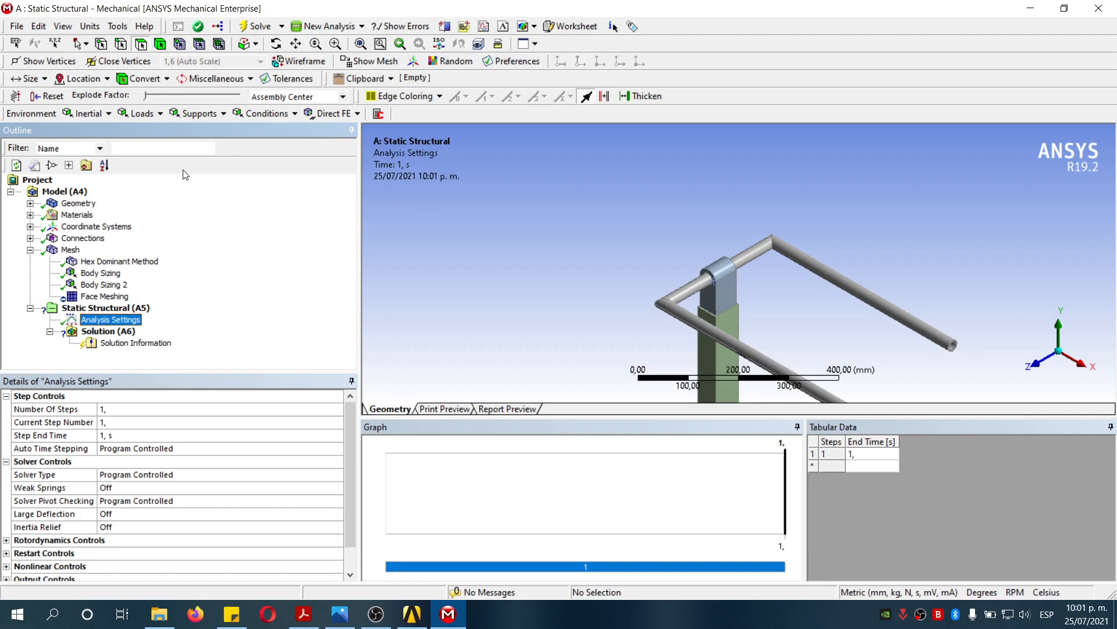
left_click(214, 114)
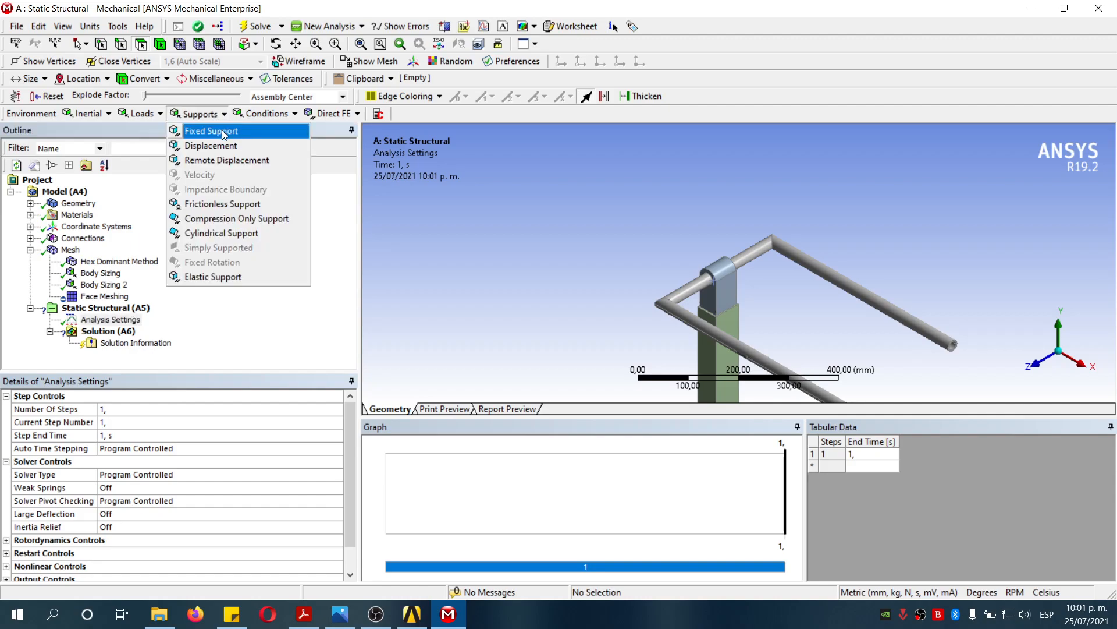
left_click(212, 131)
scroll(603, 321, "down", 5)
left_click_drag(690, 275, 766, 365)
left_click_drag(574, 224, 761, 344)
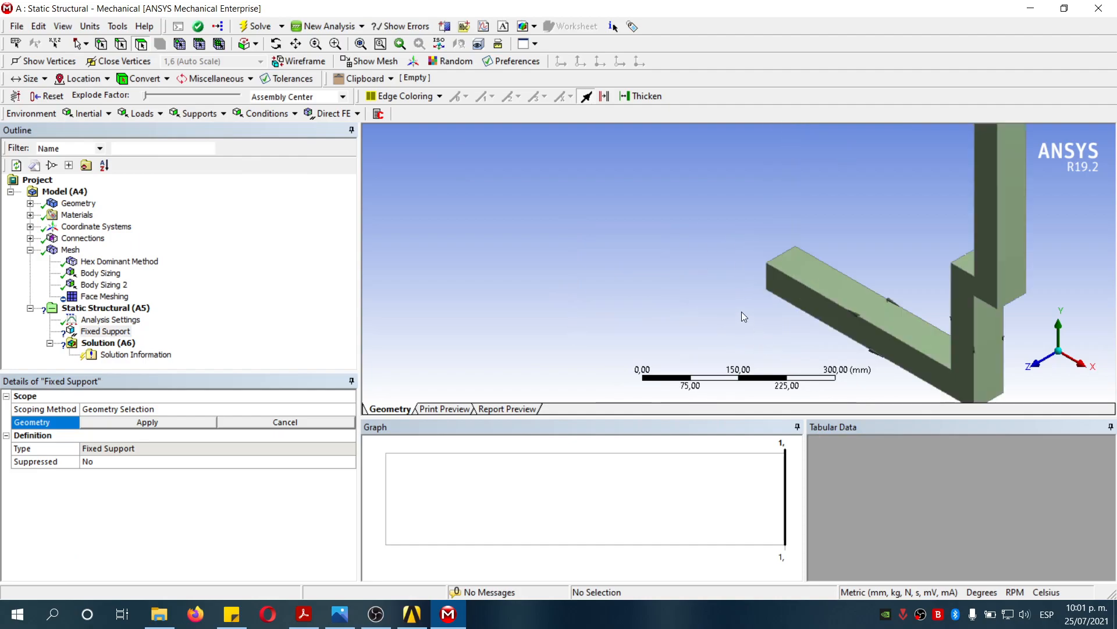
left_click_drag(507, 150, 576, 255)
left_click_drag(667, 190, 760, 255)
middle_click_drag(898, 258, 953, 255)
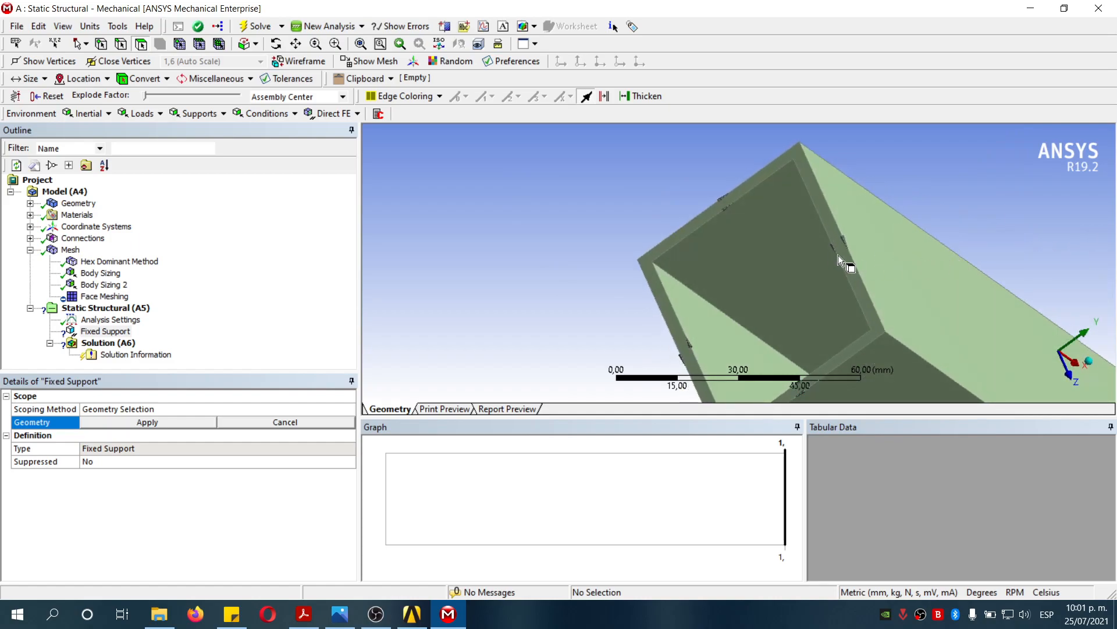
scroll(848, 255, "down", 5)
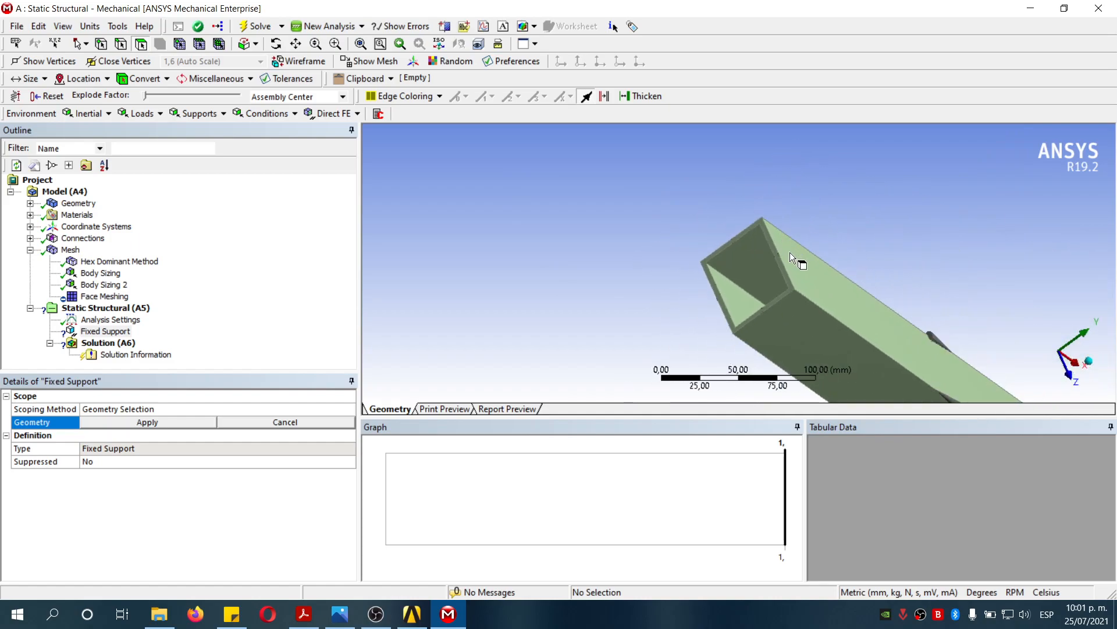
scroll(791, 253, "up", 1)
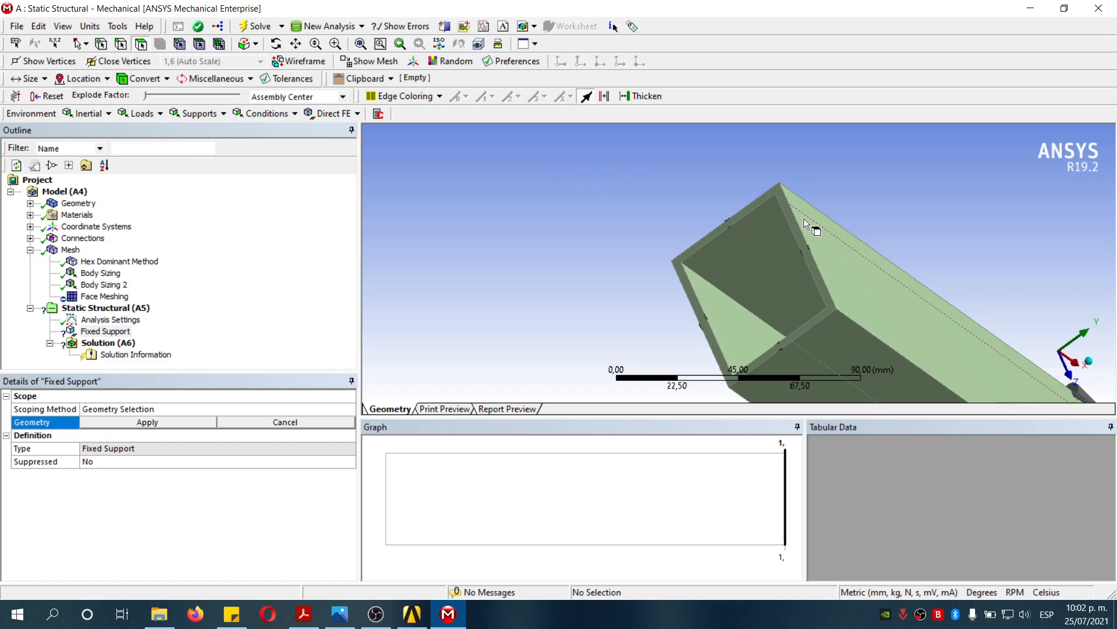
left_click(771, 194)
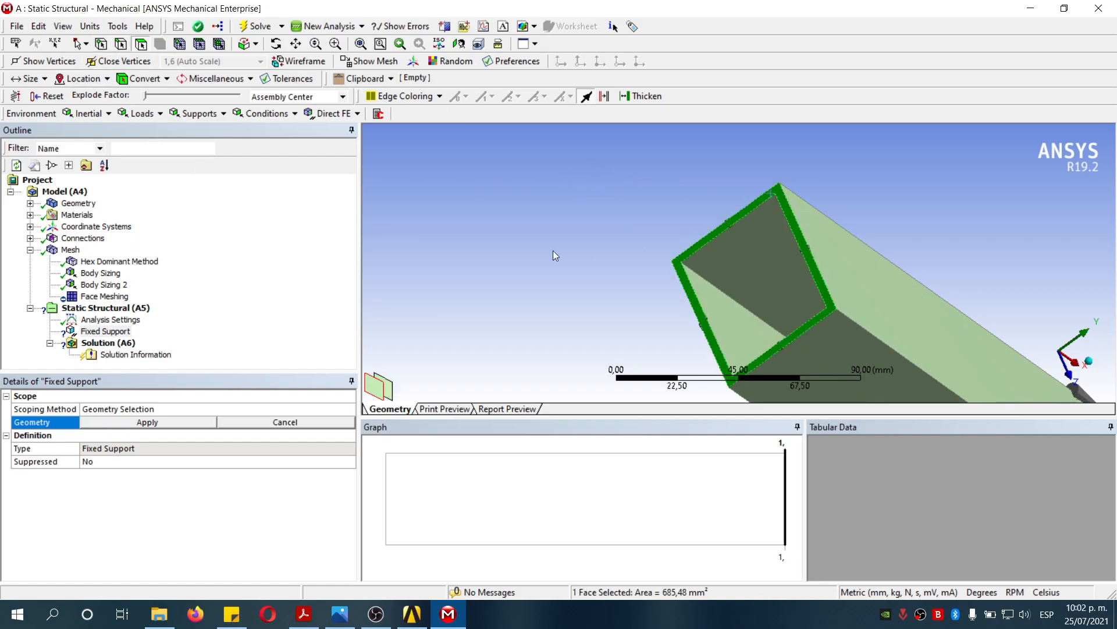
left_click(147, 422)
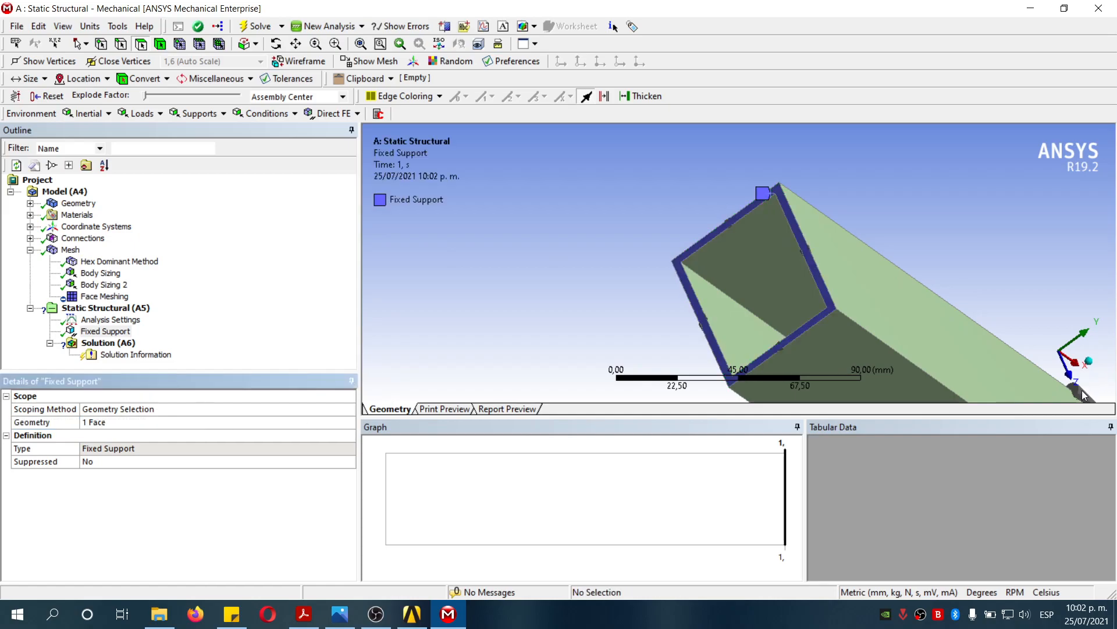
Step: Create a coordinate system with its origin on the cylindrical outer face of the round tube arm on the +Z side
left_click(1088, 361)
scroll(857, 303, "down", 9)
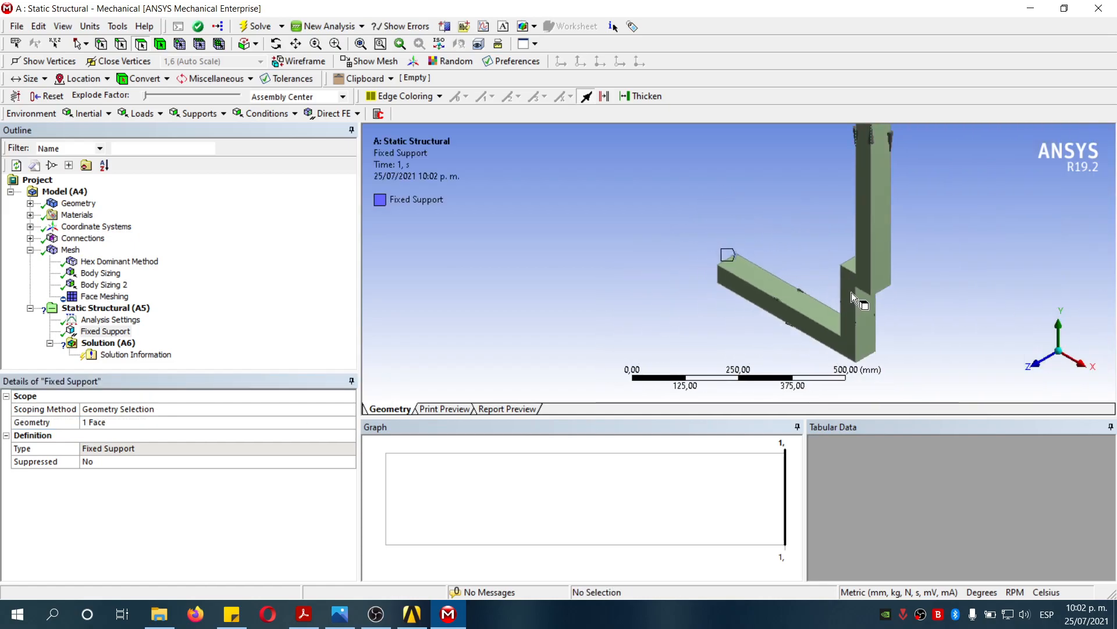
scroll(851, 292, "down", 4)
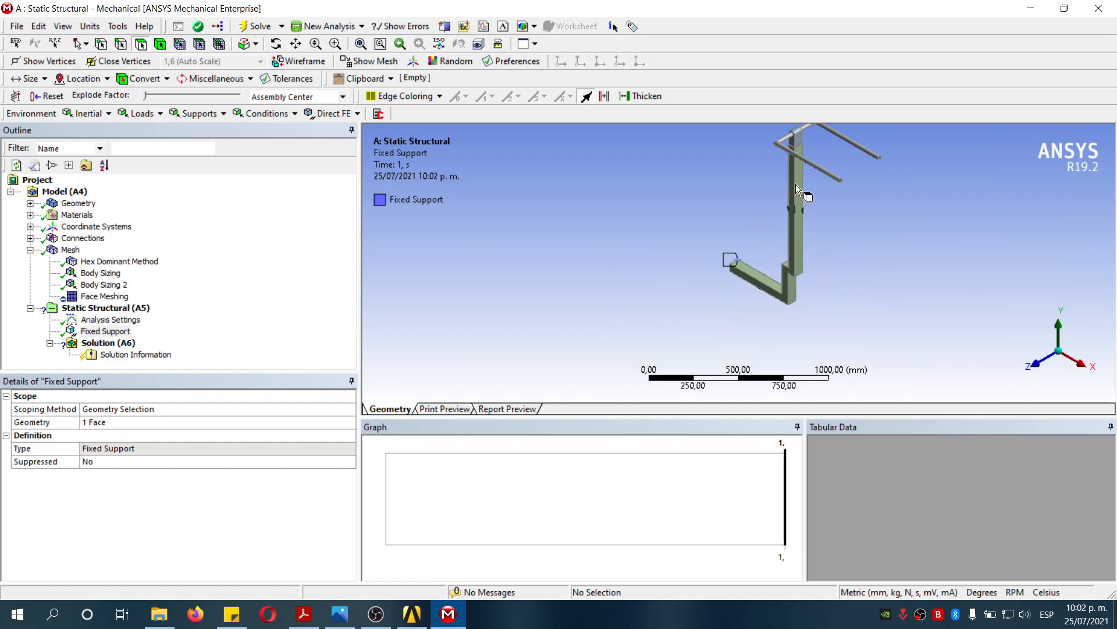
scroll(853, 214, "up", 8)
scroll(854, 215, "down", 3)
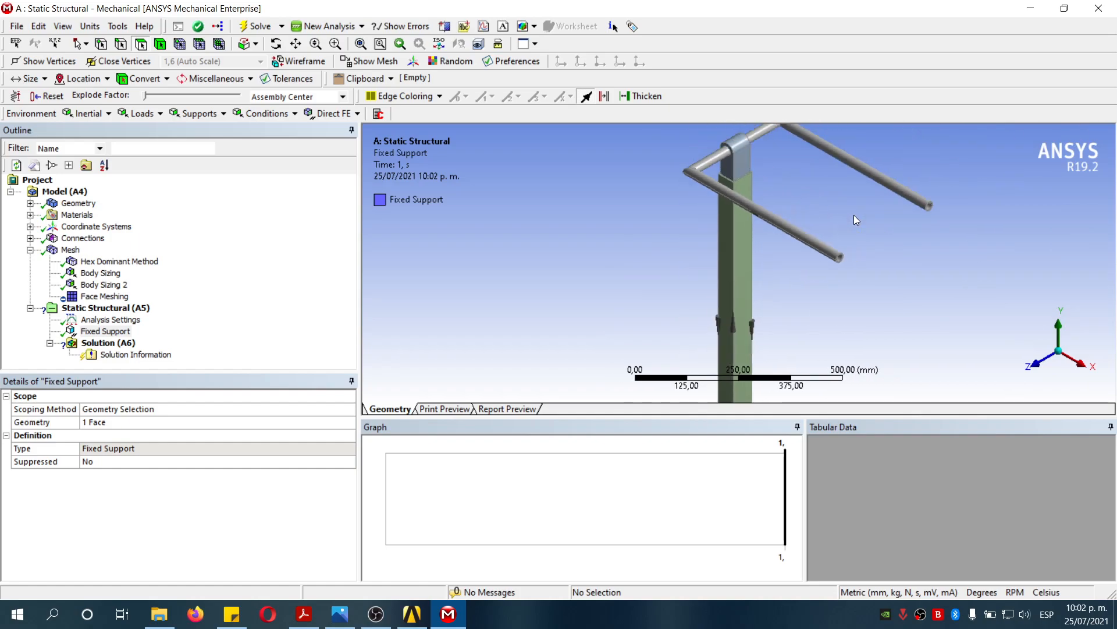
scroll(854, 215, "down", 1)
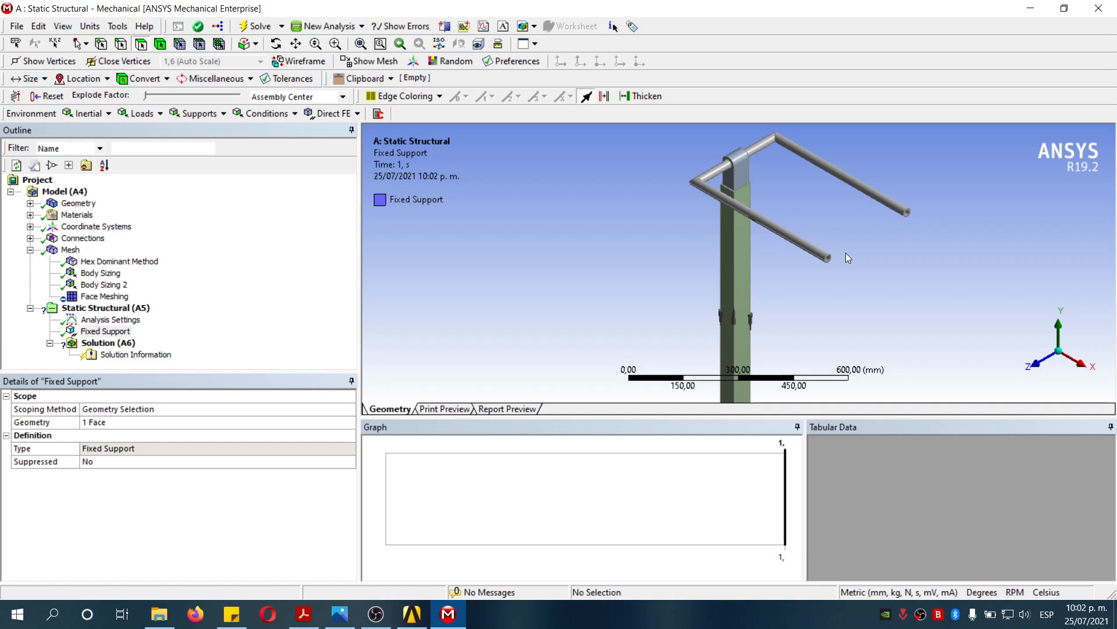
scroll(813, 238, "down", 1)
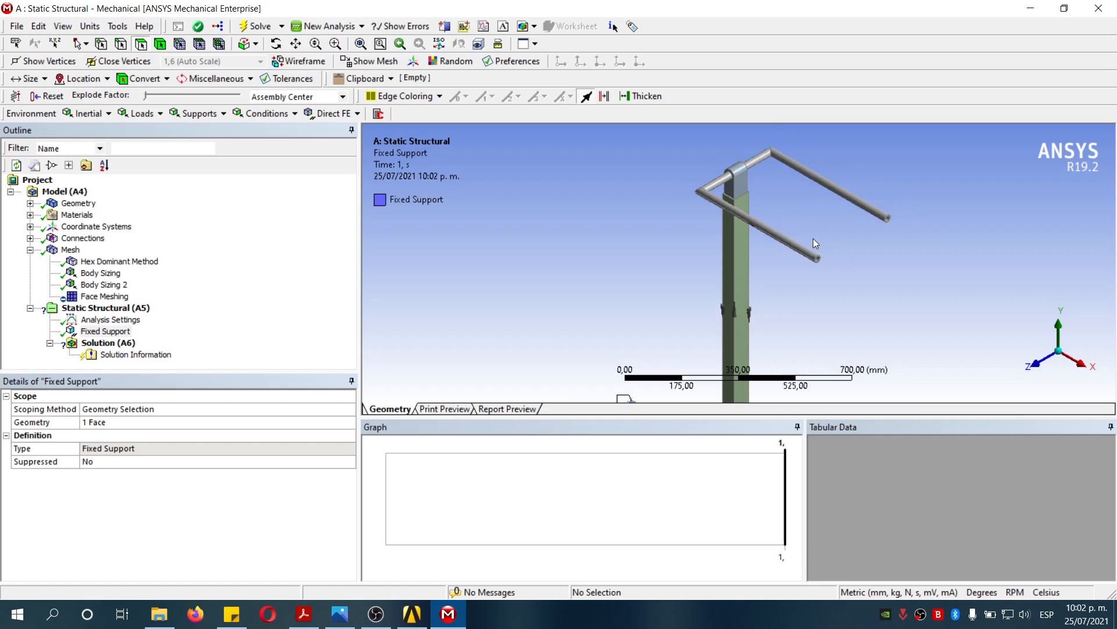
left_click(95, 228)
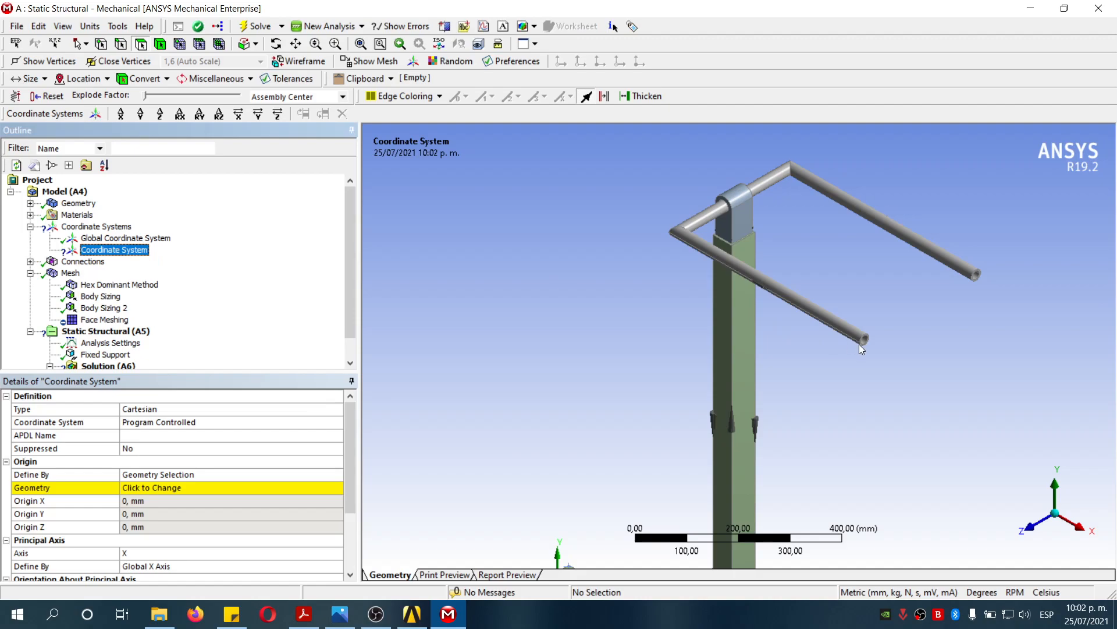
left_click(787, 295)
left_click(146, 489)
left_click(167, 487)
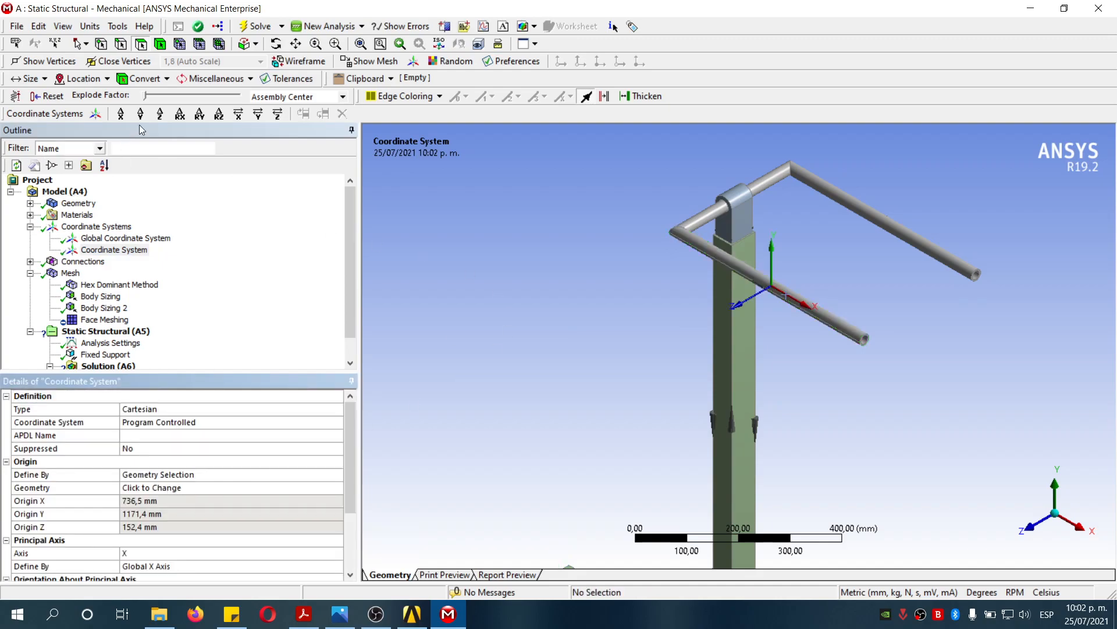
Step: Create a second coordinate system with its origin on the cylindrical outer face of the round tube arm on the -Z side
left_click(98, 114)
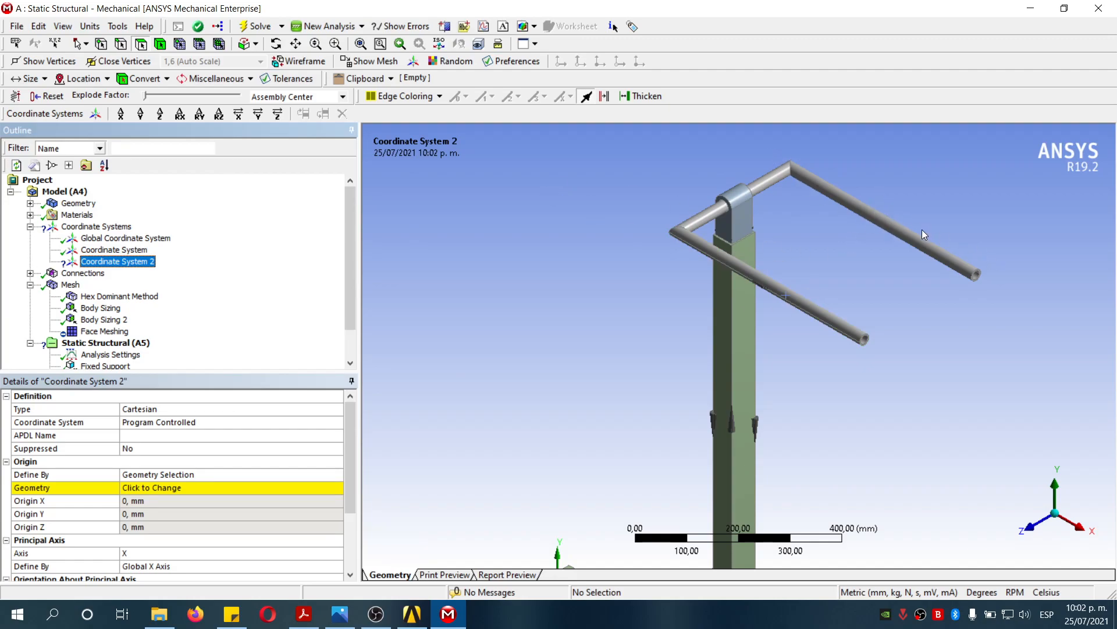
left_click(895, 229)
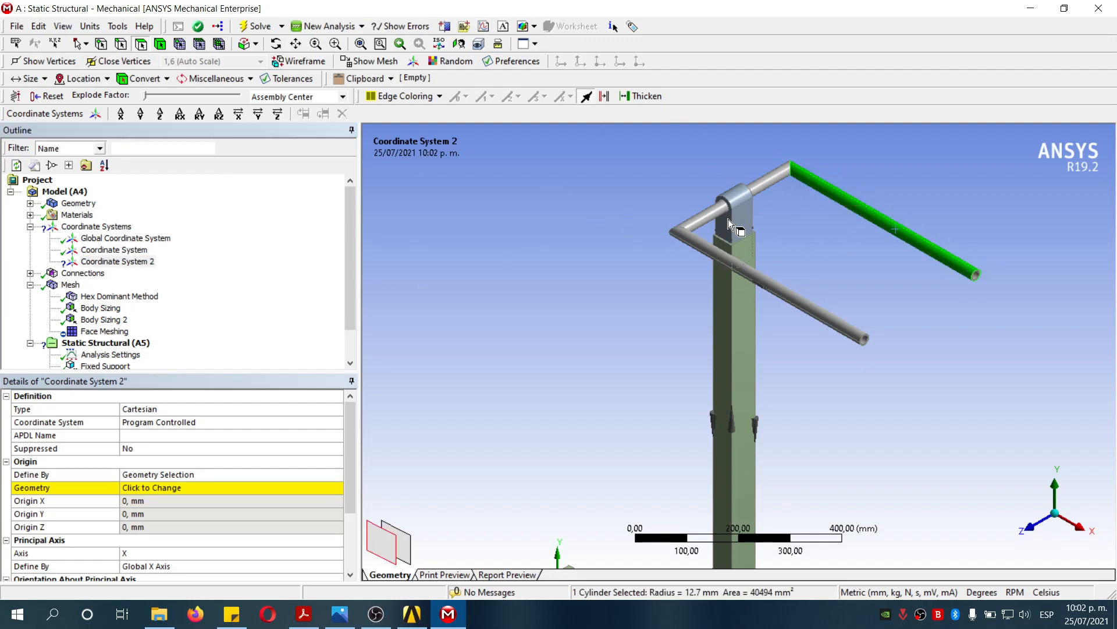
left_click(187, 491)
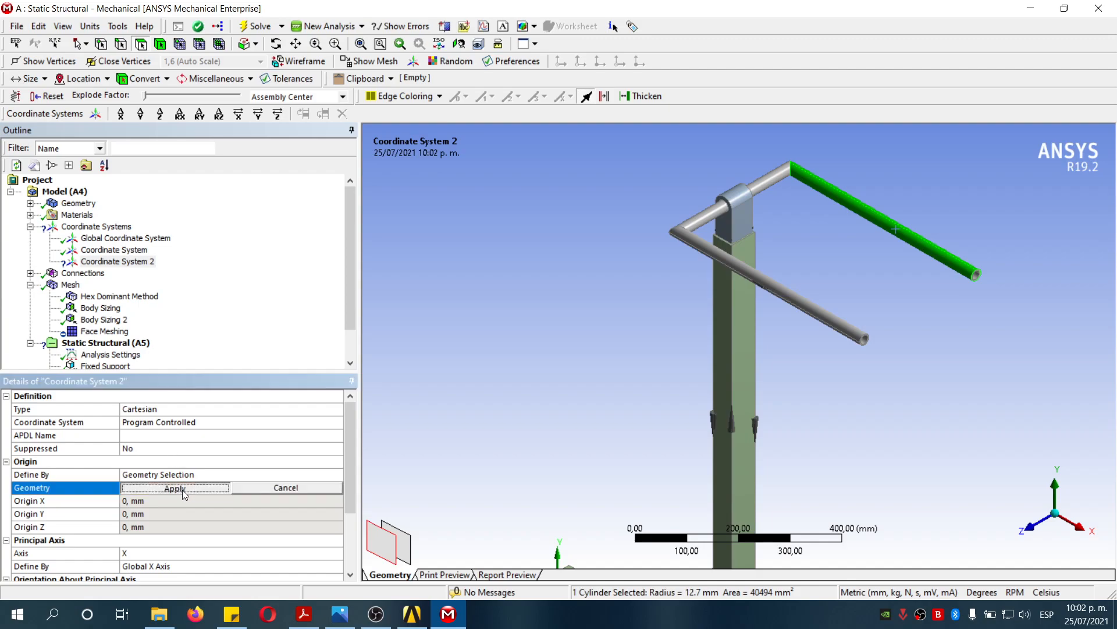
left_click(182, 490)
scroll(193, 289, "down", 1)
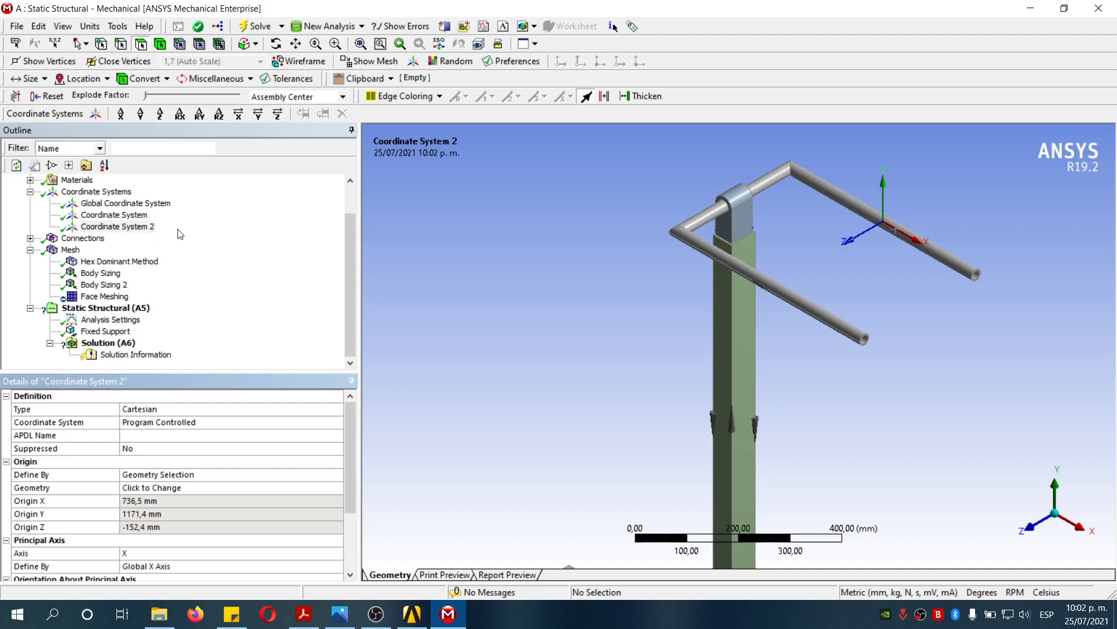
left_click(30, 192)
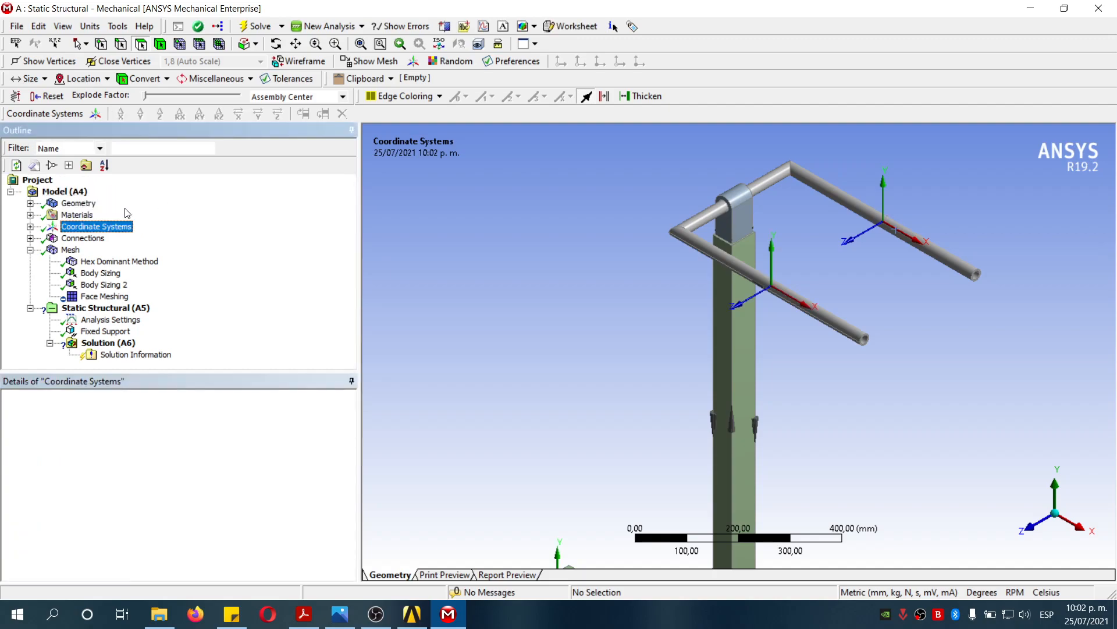
Step: Insert a Remote Force load and scope it to the cylindrical outer face of the +Z side arm
left_click(117, 320)
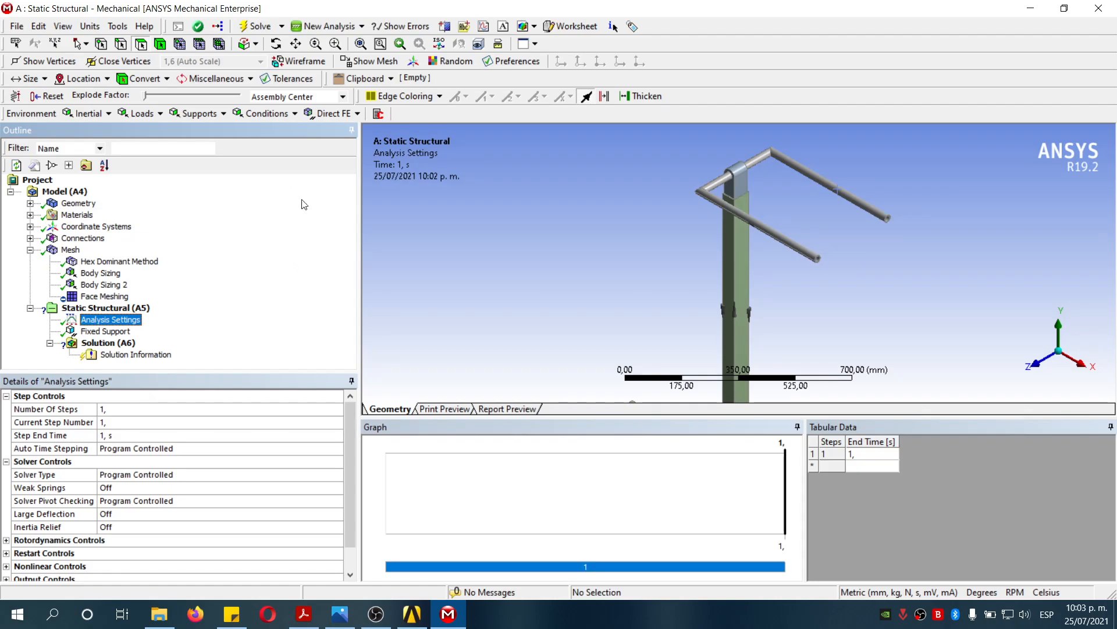
scroll(645, 243, "down", 2)
right_click_drag(697, 185, 792, 277)
scroll(740, 240, "down", 2)
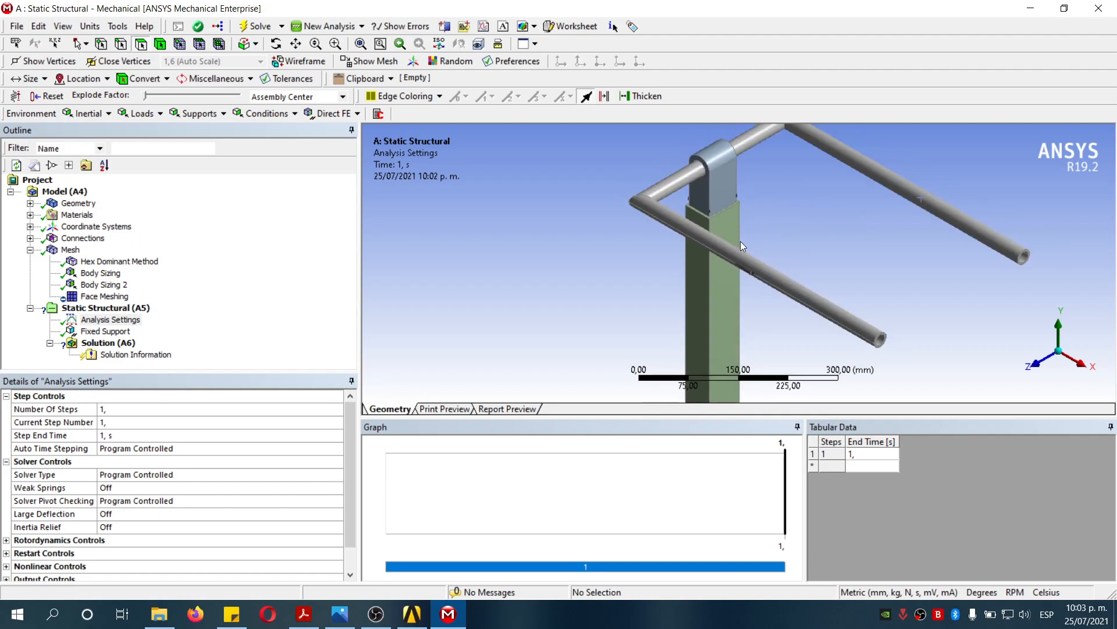
scroll(677, 224, "down", 1)
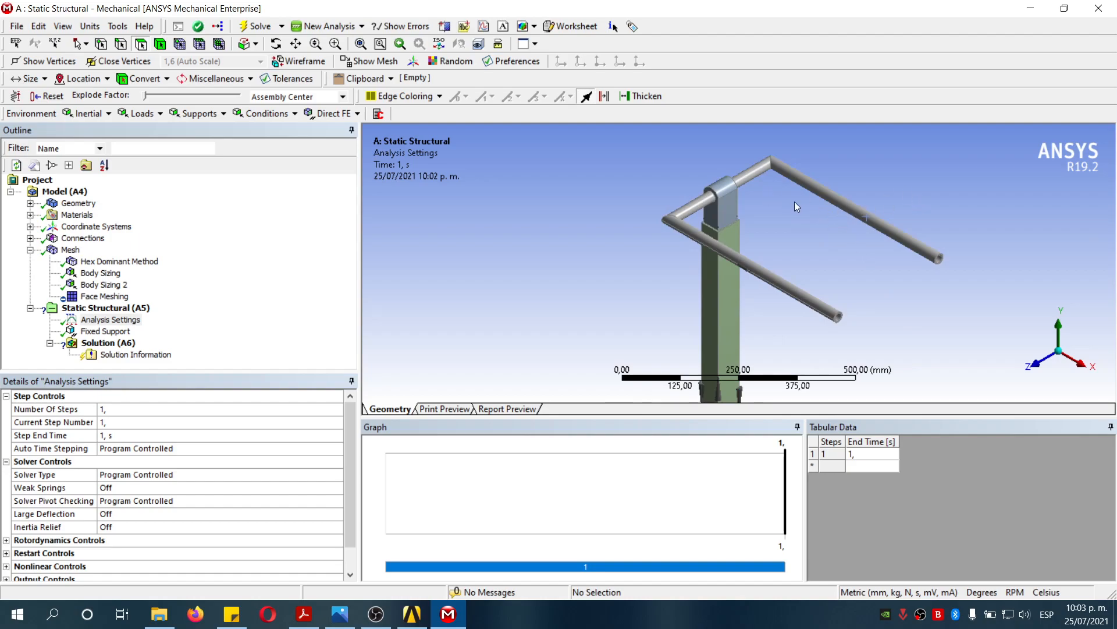
scroll(852, 236, "down", 1)
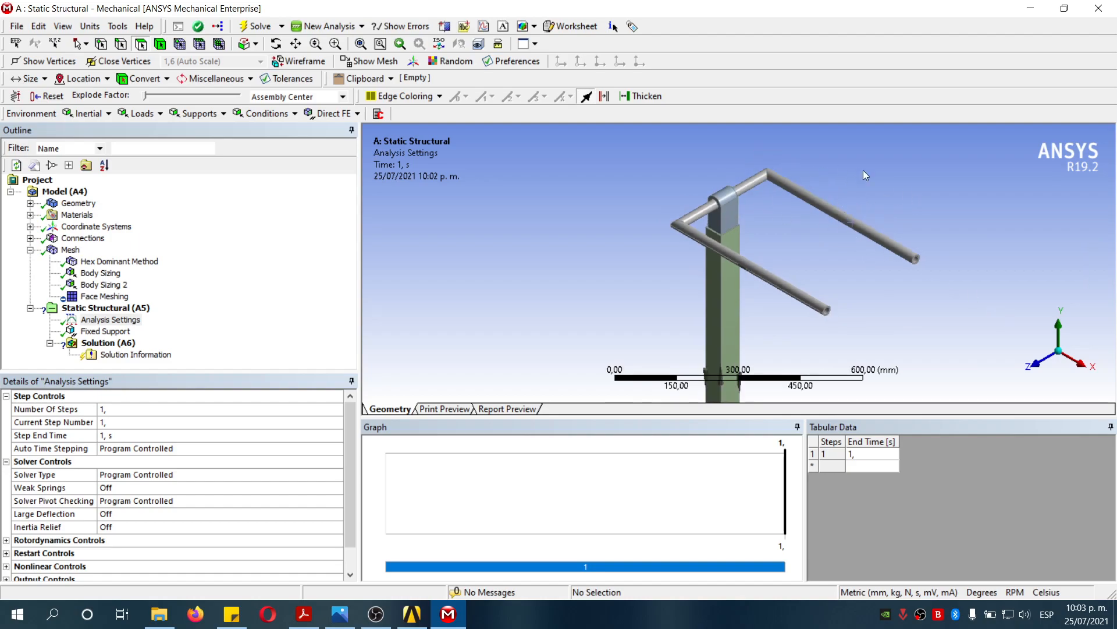
scroll(884, 217, "up", 1)
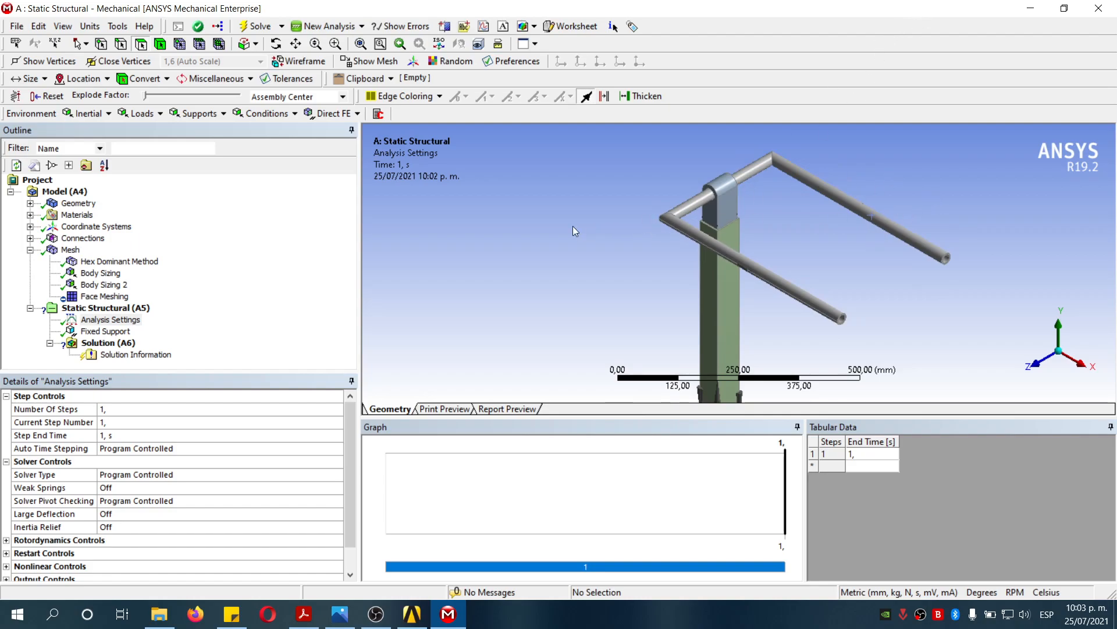
left_click(143, 113)
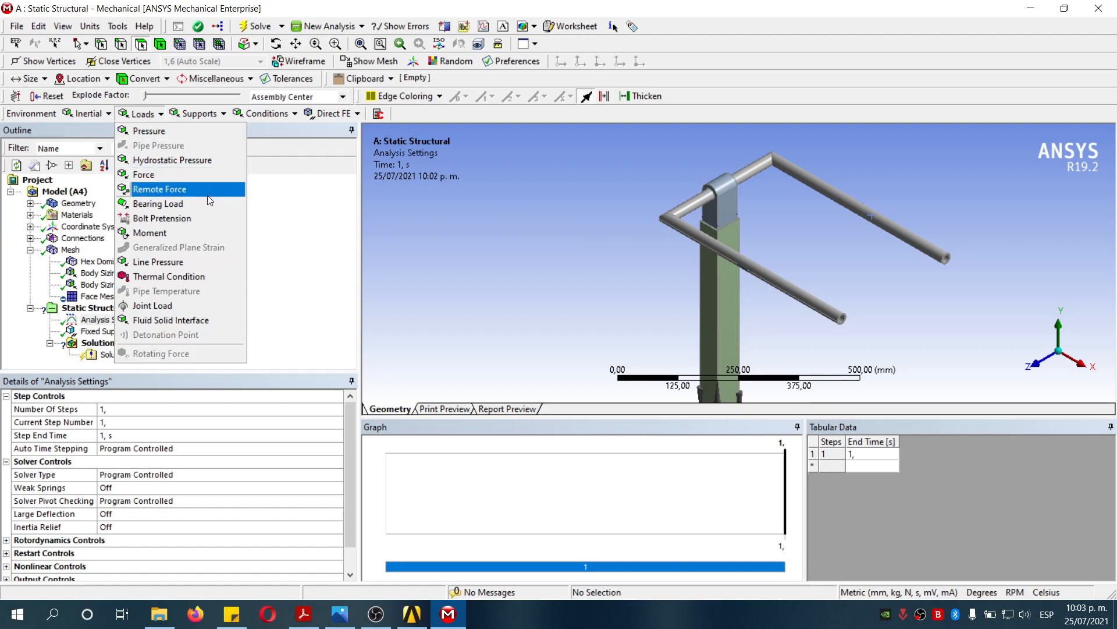
left_click(151, 189)
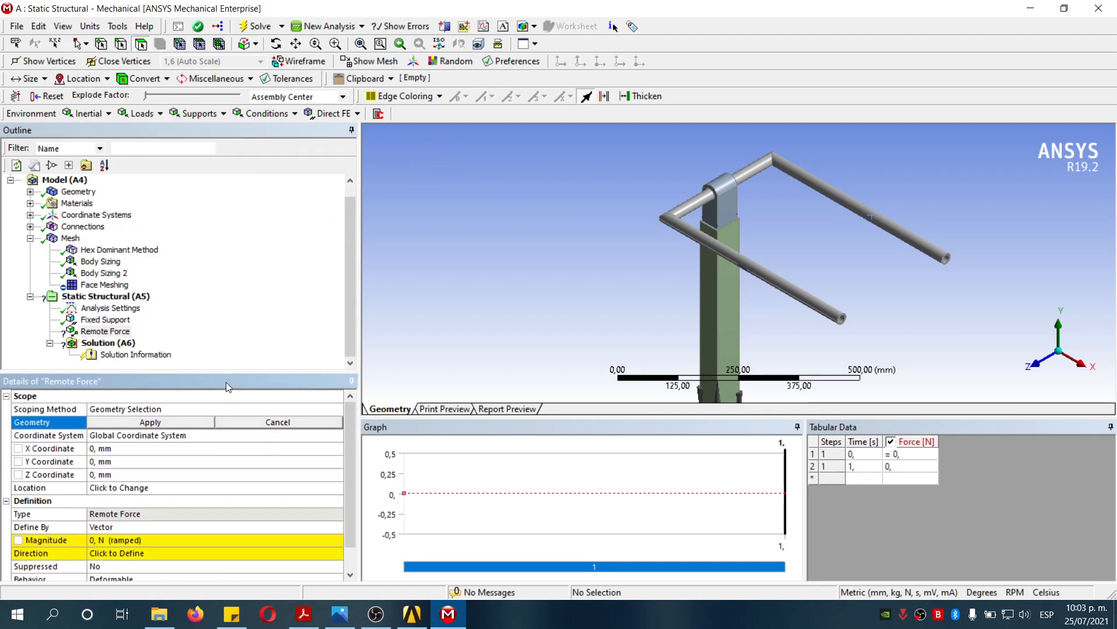
left_click(772, 279)
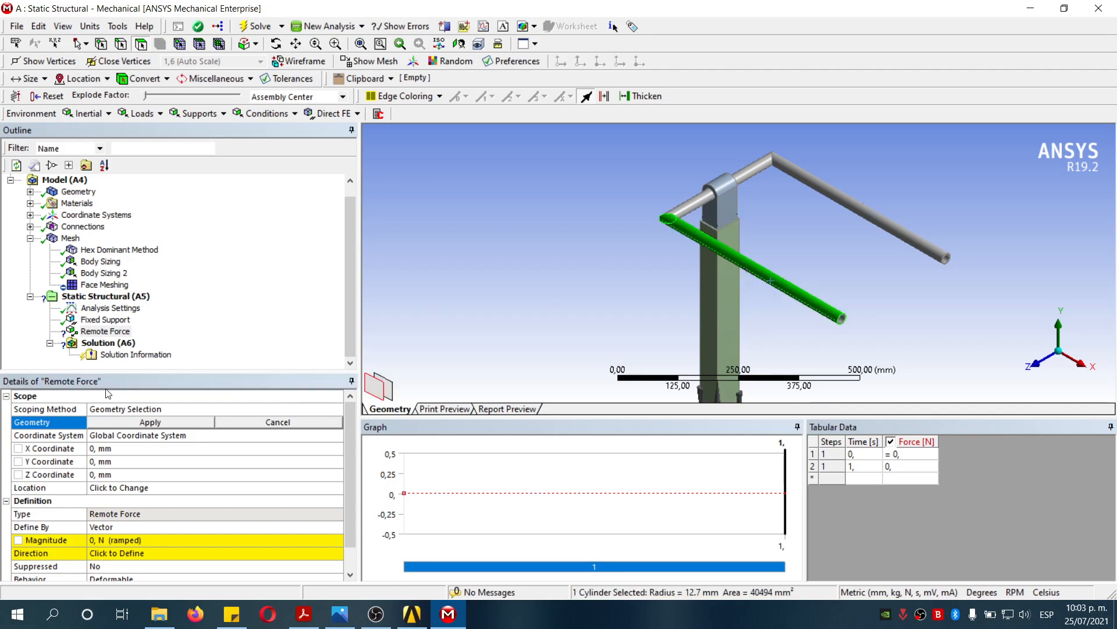
left_click(129, 423)
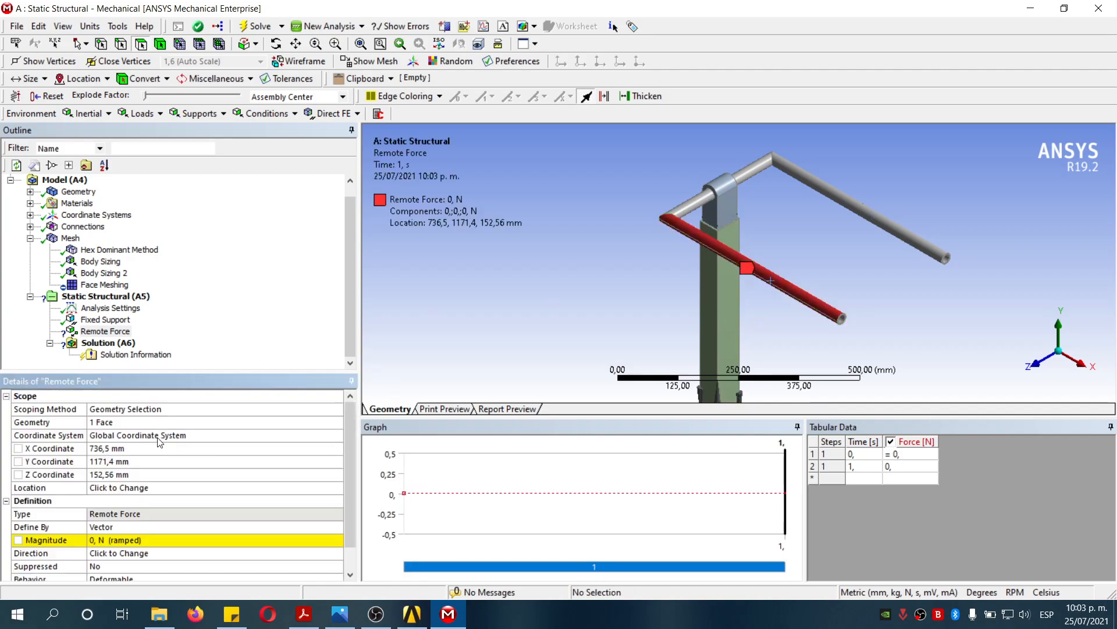
Step: Locate the Remote Force relative to the +Z side arm's Coordinate System at X -160 mm, Y 0 mm and Z 0 mm
left_click(159, 436)
left_click(336, 436)
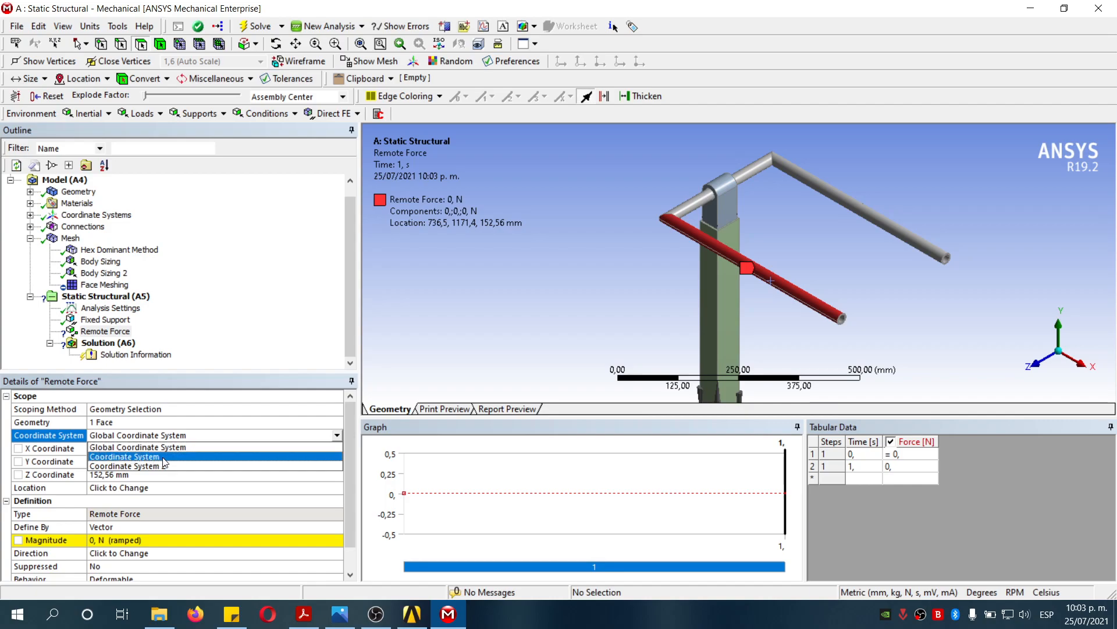
left_click(144, 457)
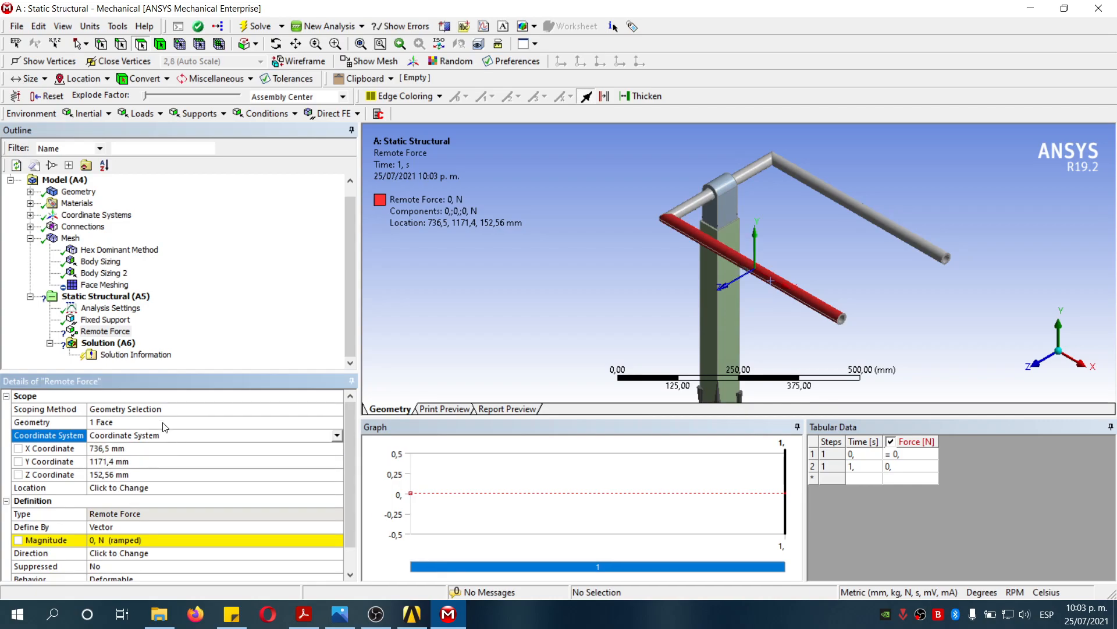
left_click(138, 465)
type("0")
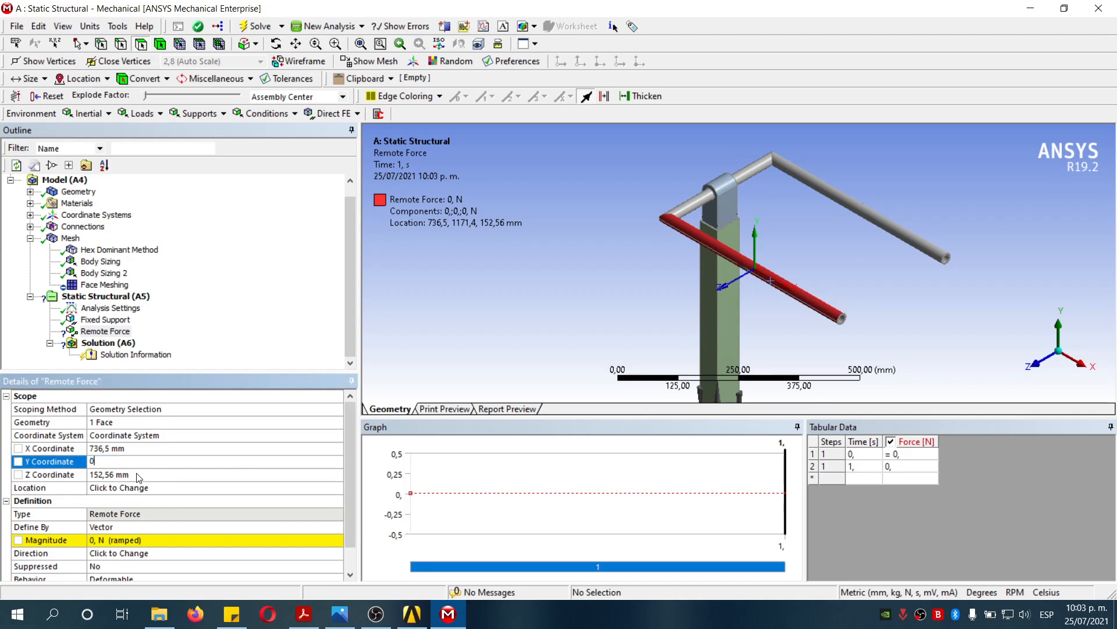
left_click(138, 475)
type("0")
left_click(141, 449)
left_click(142, 448)
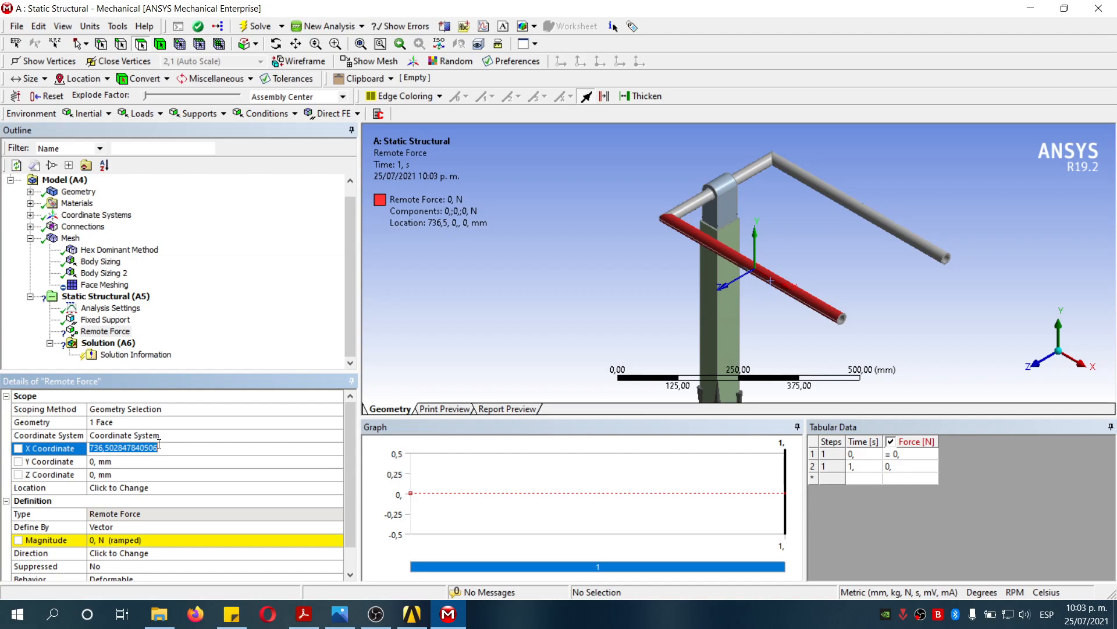
type("-160")
left_click(134, 503)
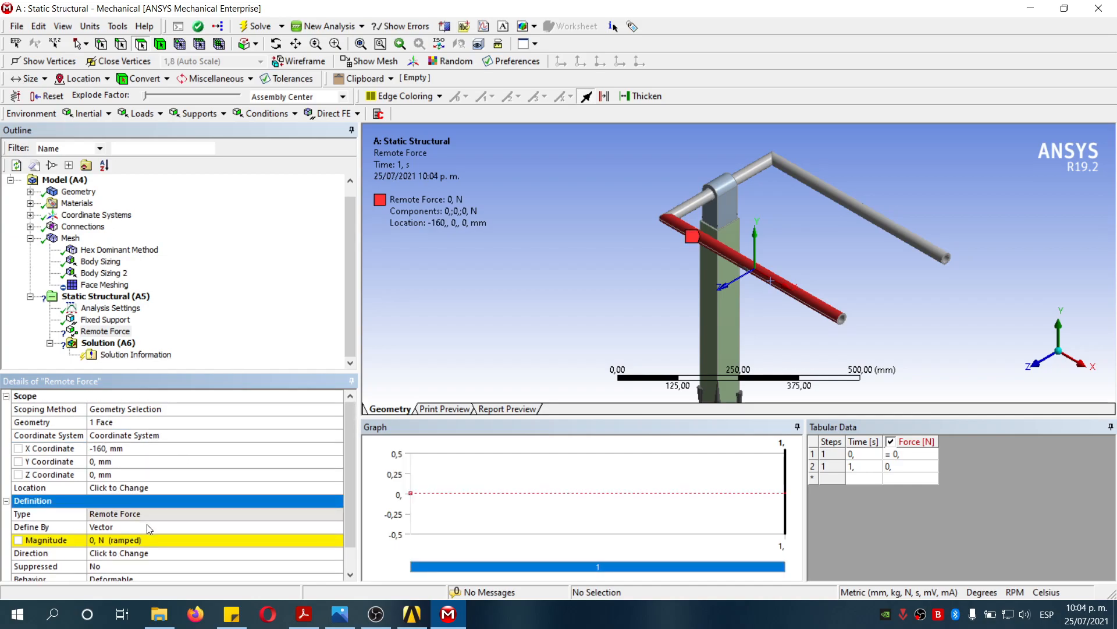
Step: Change the Remote Force definition from Vector to Components
left_click(147, 526)
left_click(336, 527)
left_click(129, 547)
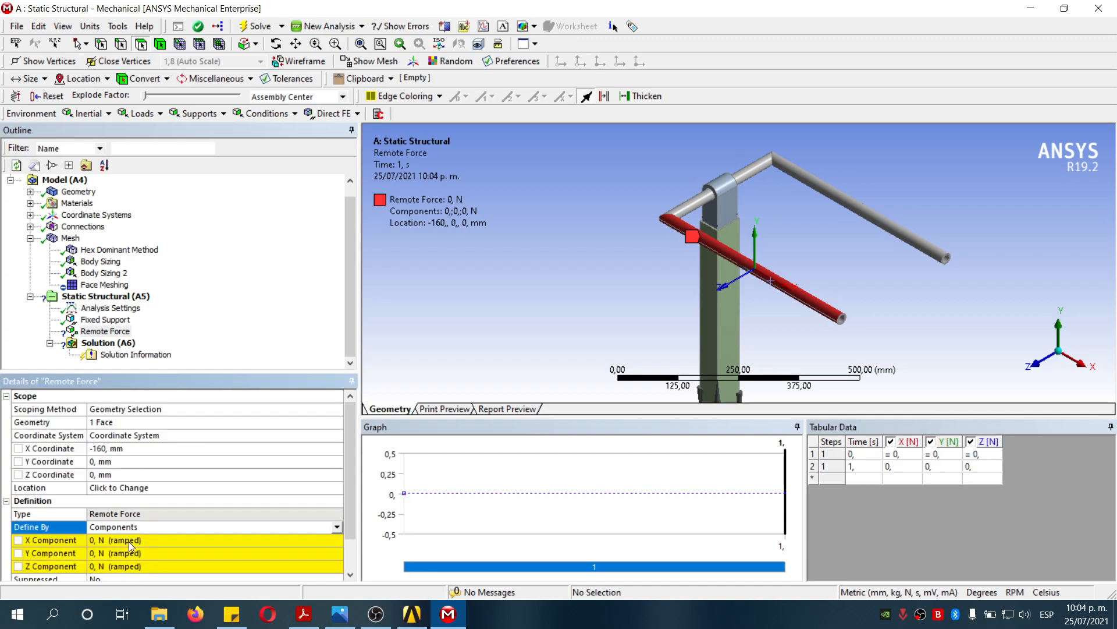
Step: Set the Y component of the first Remote Force on the +Z side arm to -35 N
scroll(129, 547, "down", 1)
left_click(95, 514)
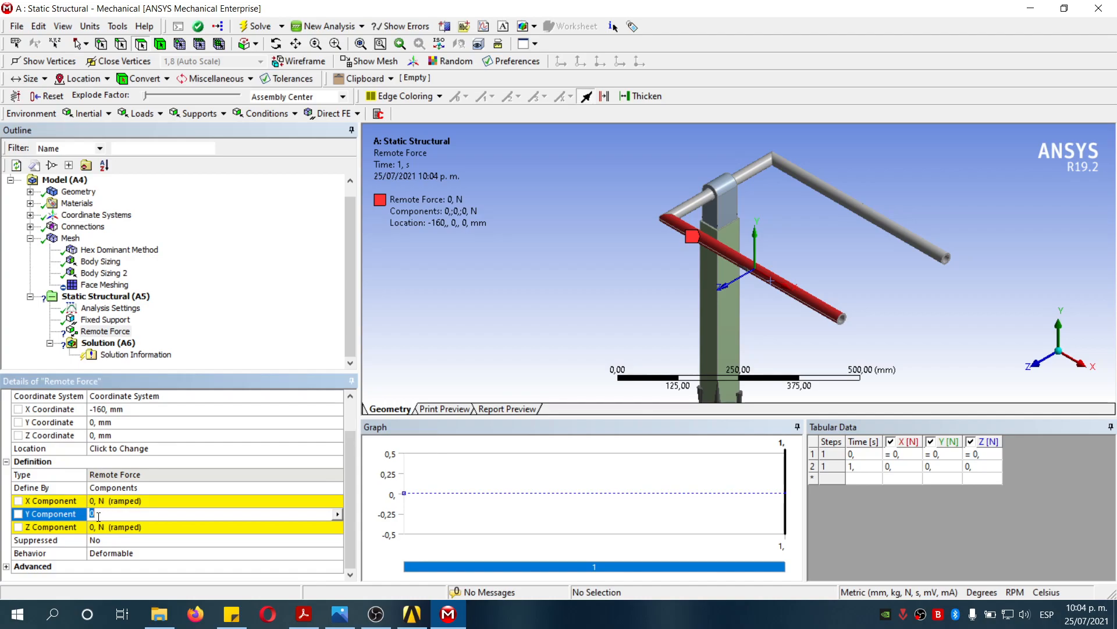
type("-3")
left_click(307, 324)
scroll(145, 493, "down", 1)
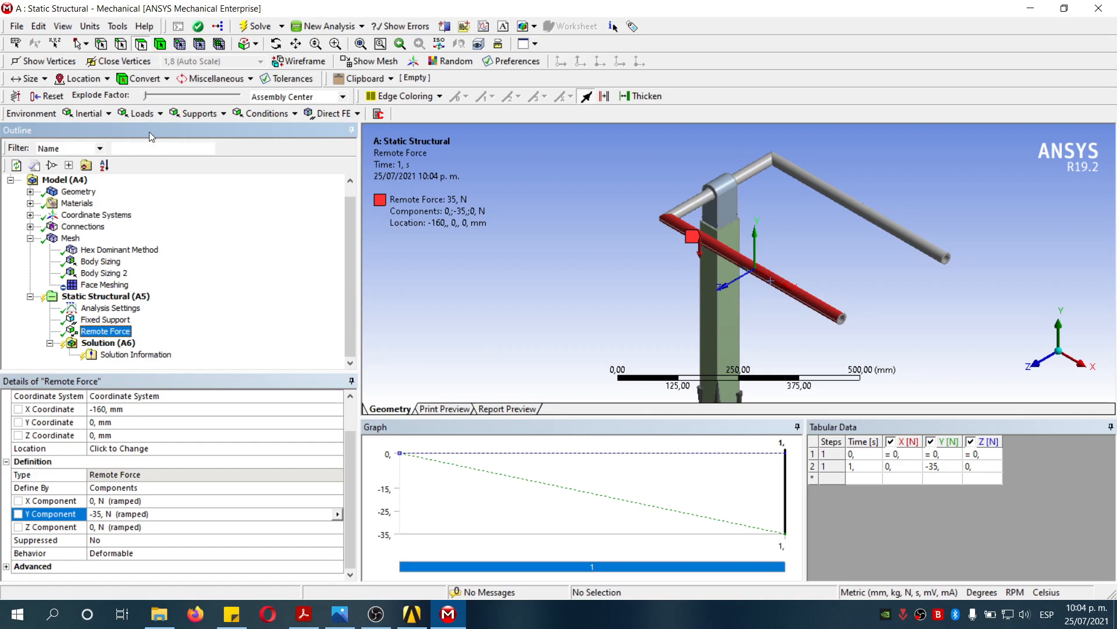
Step: Insert a second Remote Force load and scope it to the cylindrical outer face of the +Z side arm
left_click(140, 113)
left_click(160, 190)
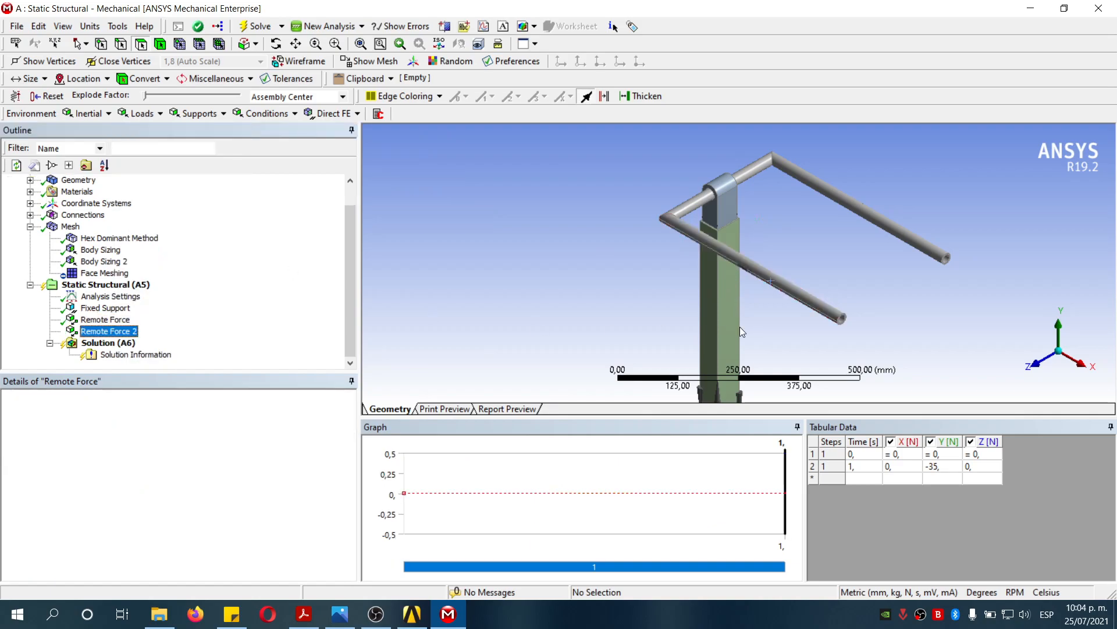
left_click(826, 310)
left_click(150, 423)
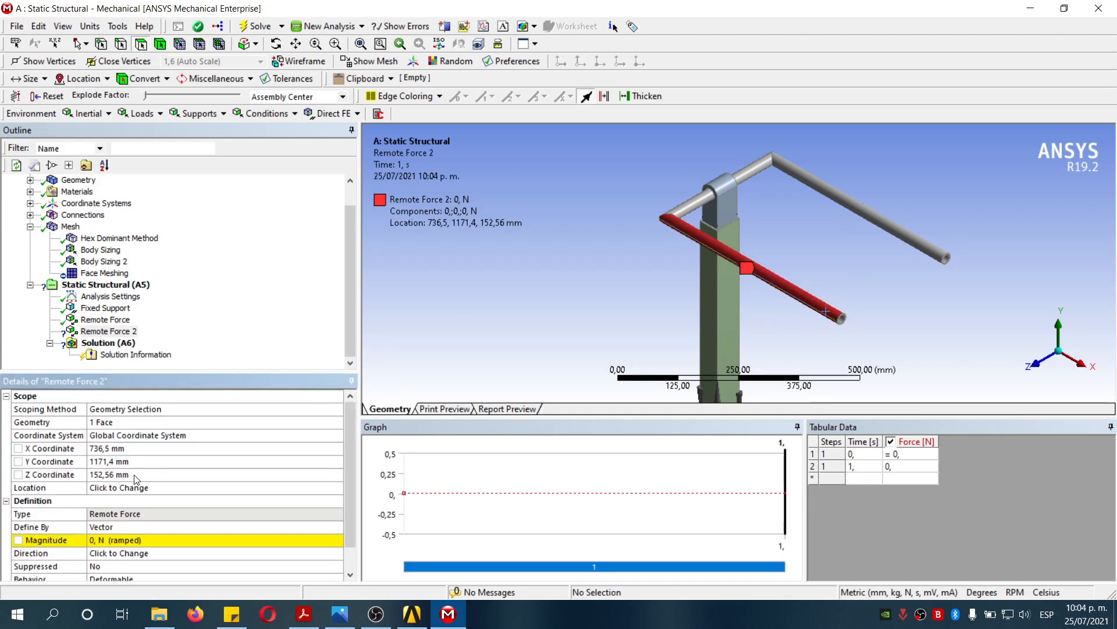
Step: Set the second Remote Force's location to X 160 mm, Y 0 mm and Z 0 mm
left_click(136, 448)
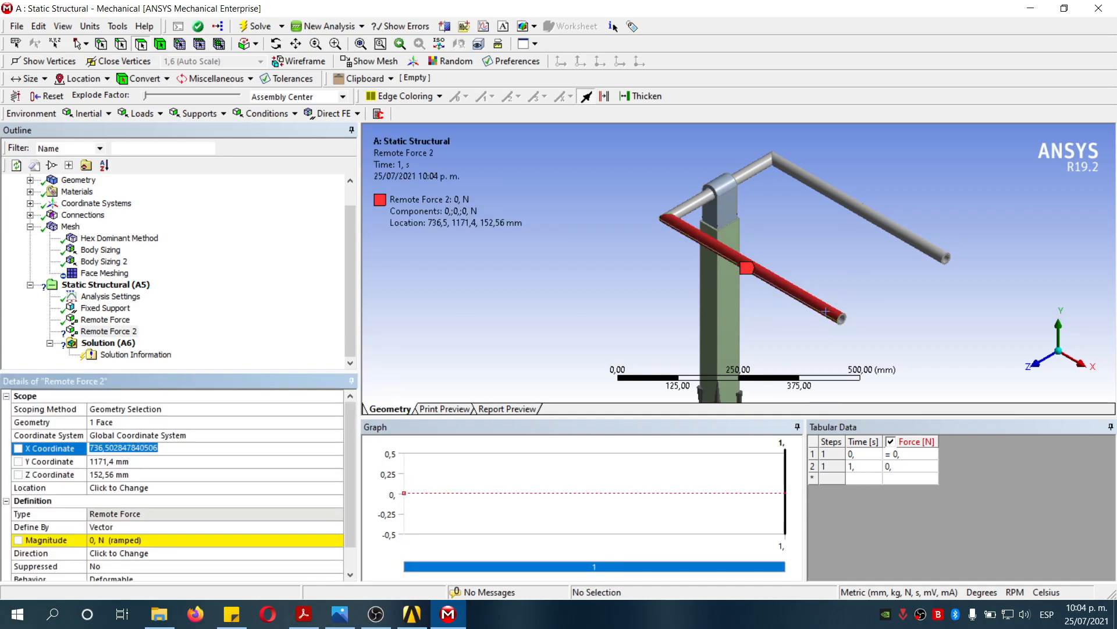
type("160")
left_click(141, 466)
type("0")
left_click(135, 475)
type("0")
Step: Define the second Remote Force by Components and set its Y component to -35 N
left_click(318, 528)
left_click(336, 528)
left_click(157, 547)
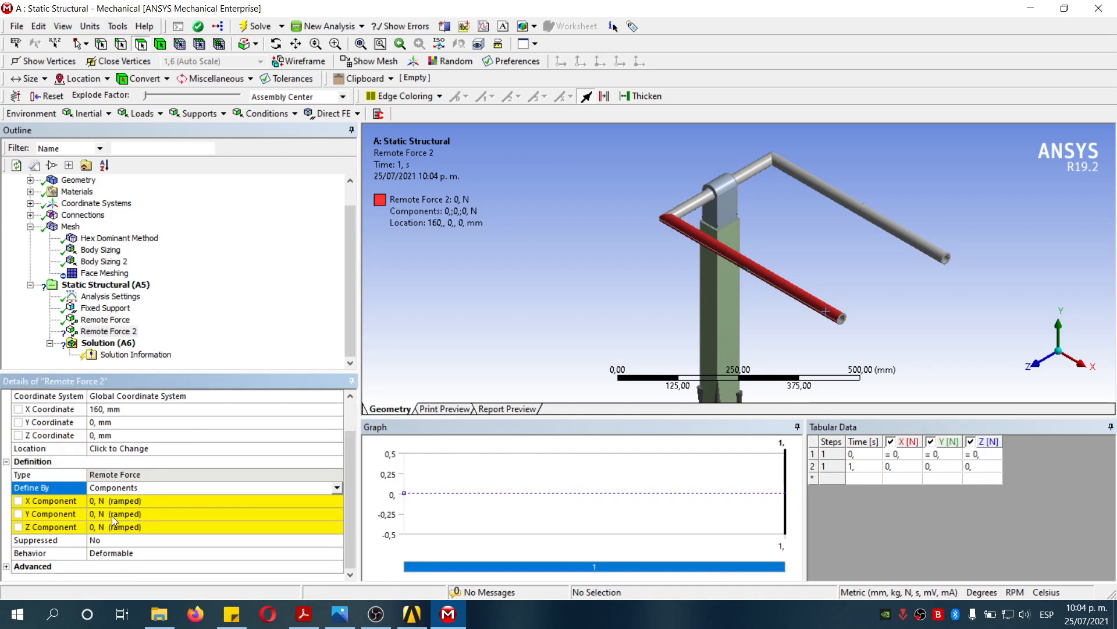
left_click(102, 515)
type("-35")
left_click(291, 307)
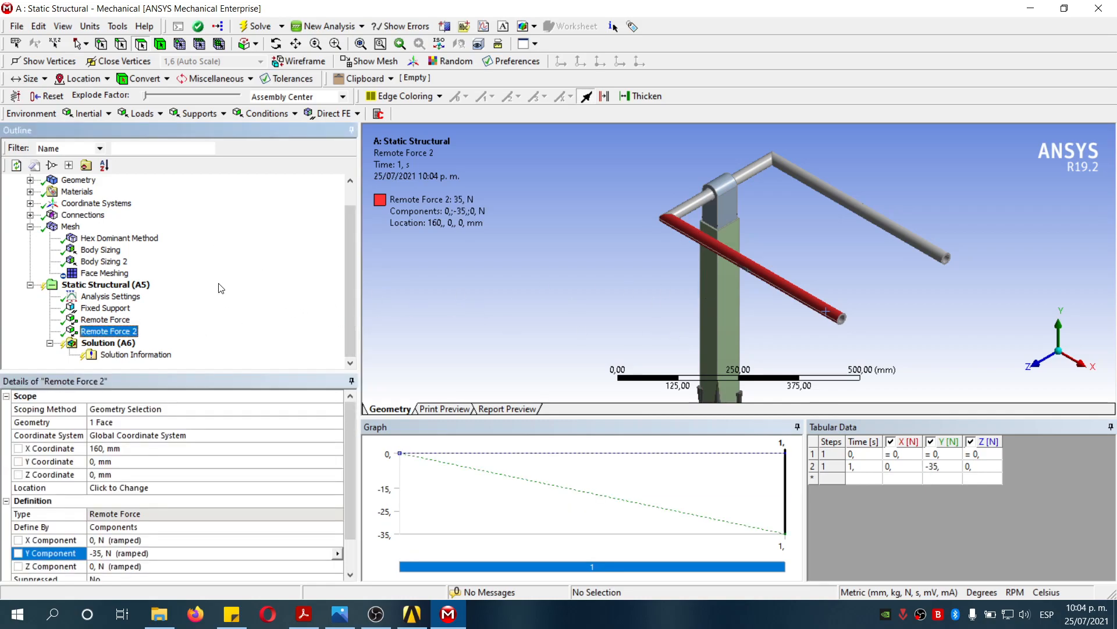
Step: Insert a third Remote Force load and scope it to the cylindrical outer face of the -Z side arm
left_click(162, 114)
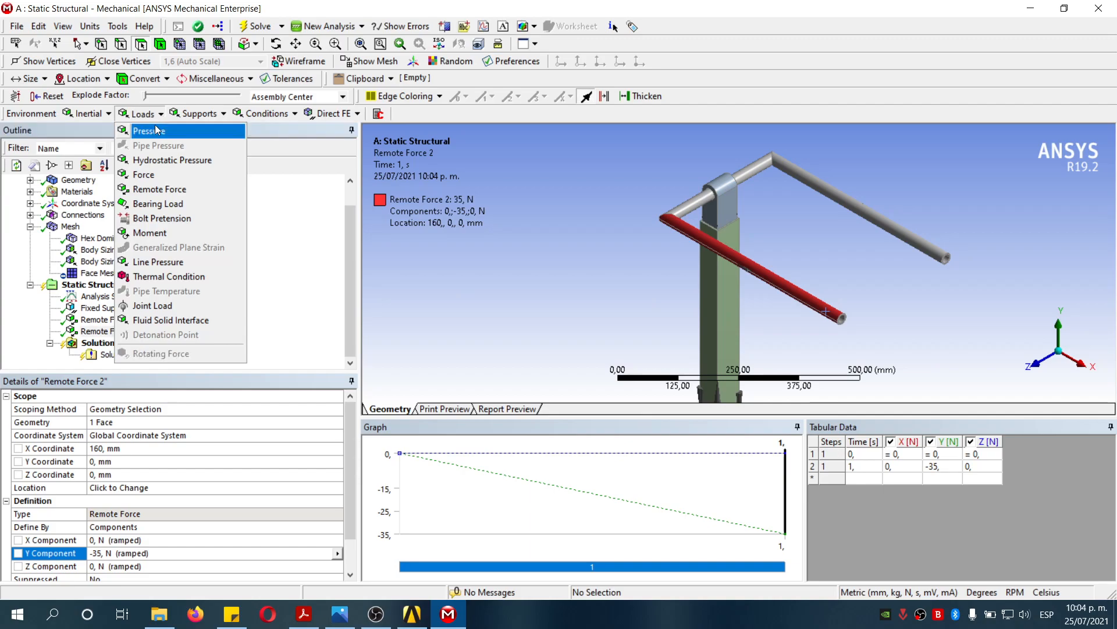
left_click(168, 189)
left_click(878, 215)
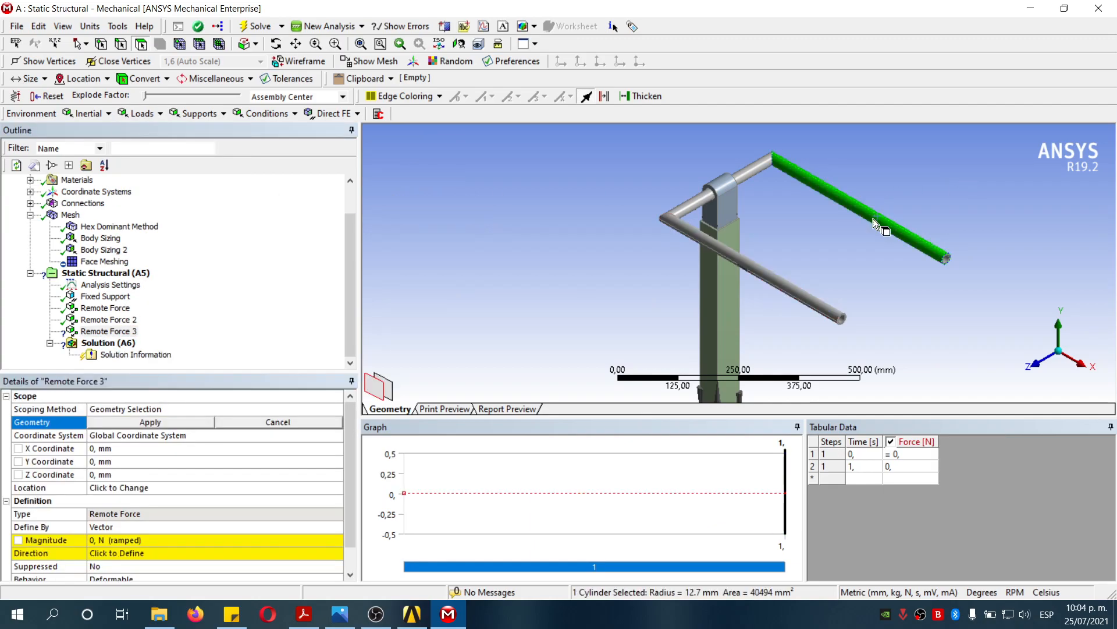
left_click(139, 423)
Step: Locate the third Remote Force relative to Coordinate System 2 at X -160 mm, Y 0 mm and Z 0 mm
left_click(182, 438)
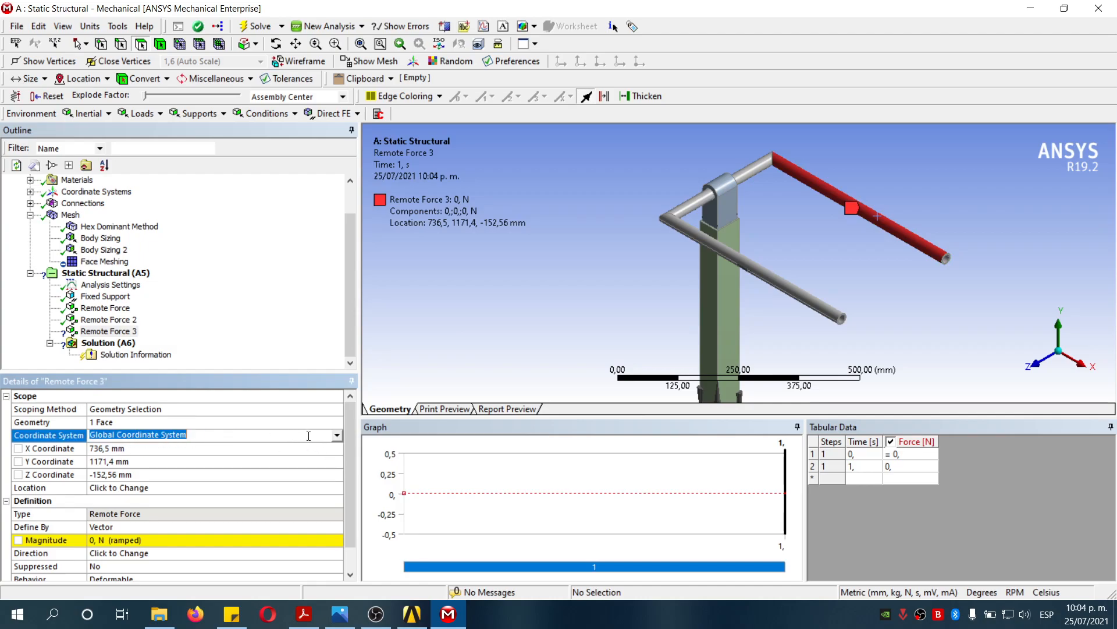
left_click(336, 435)
left_click(140, 466)
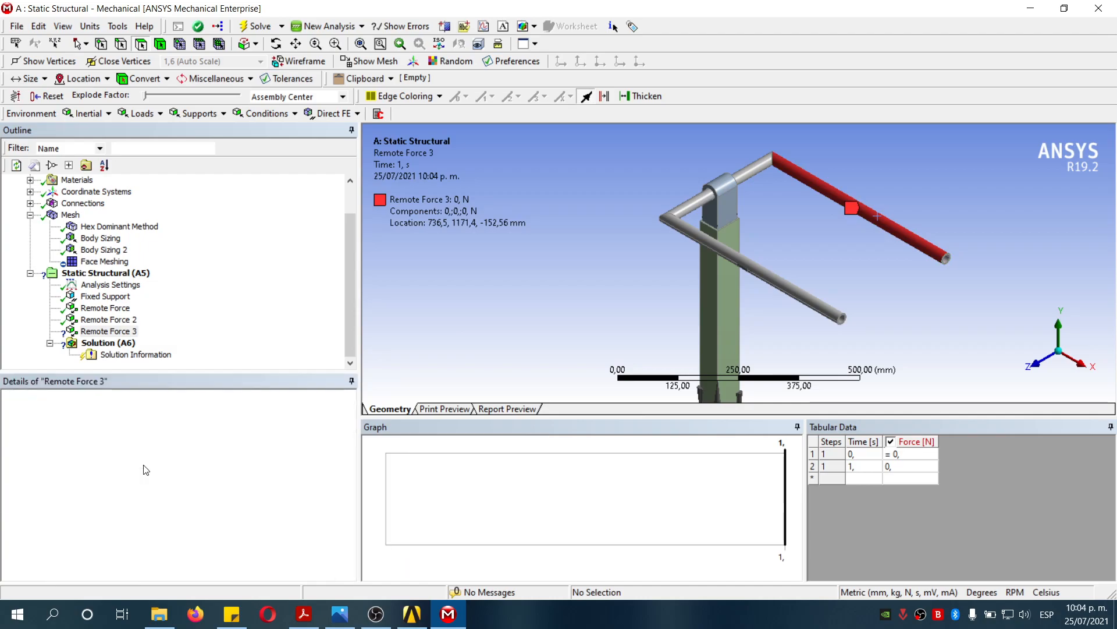
left_click(133, 448)
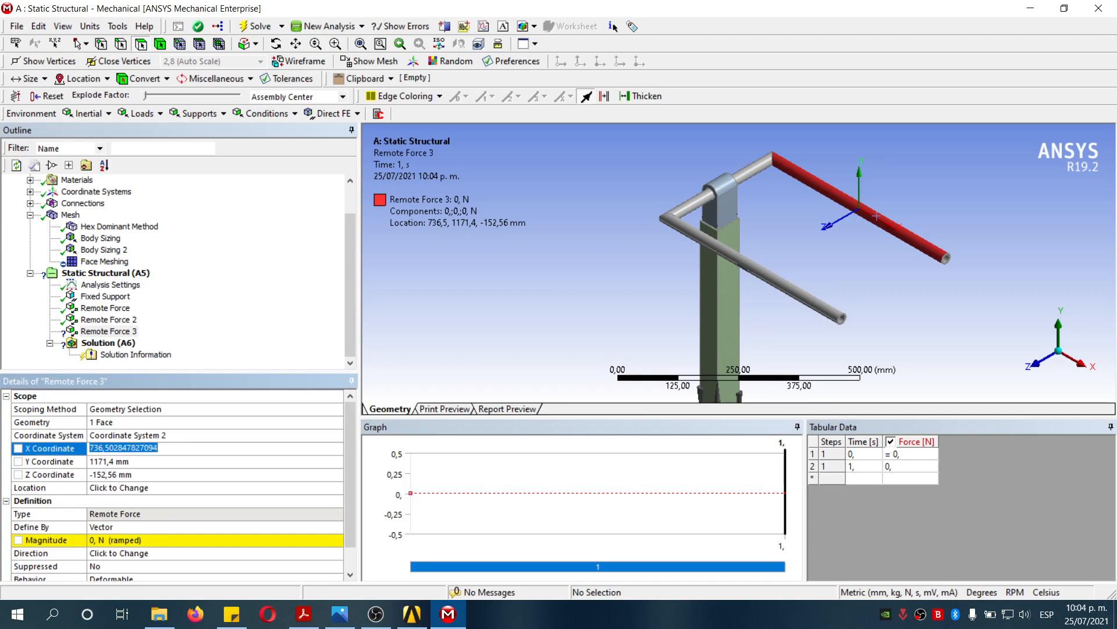
type("-160")
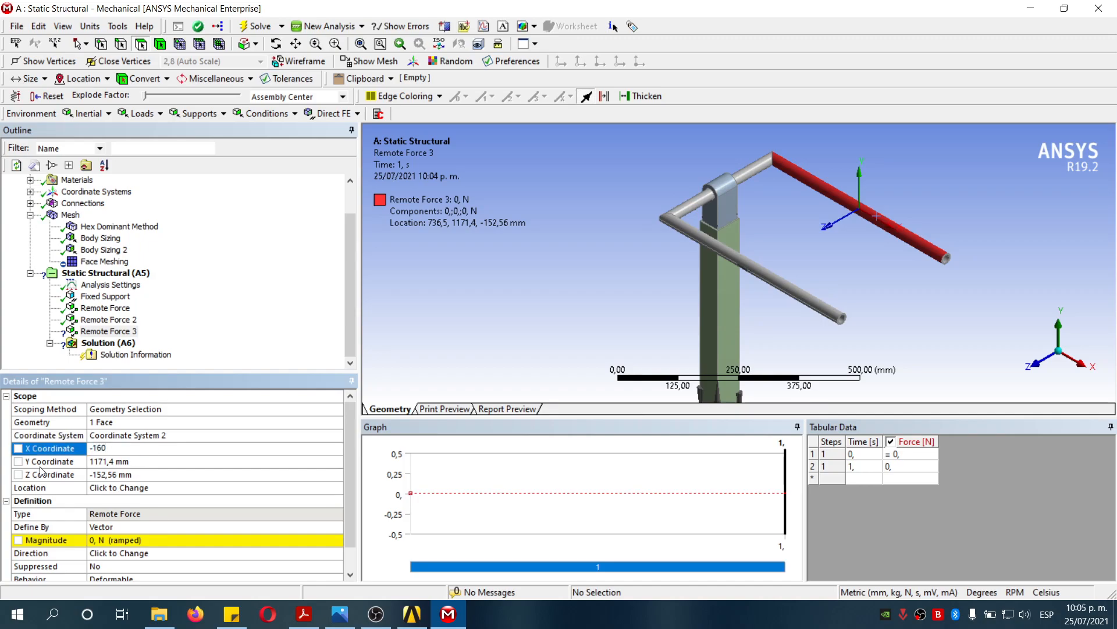
left_click(116, 460)
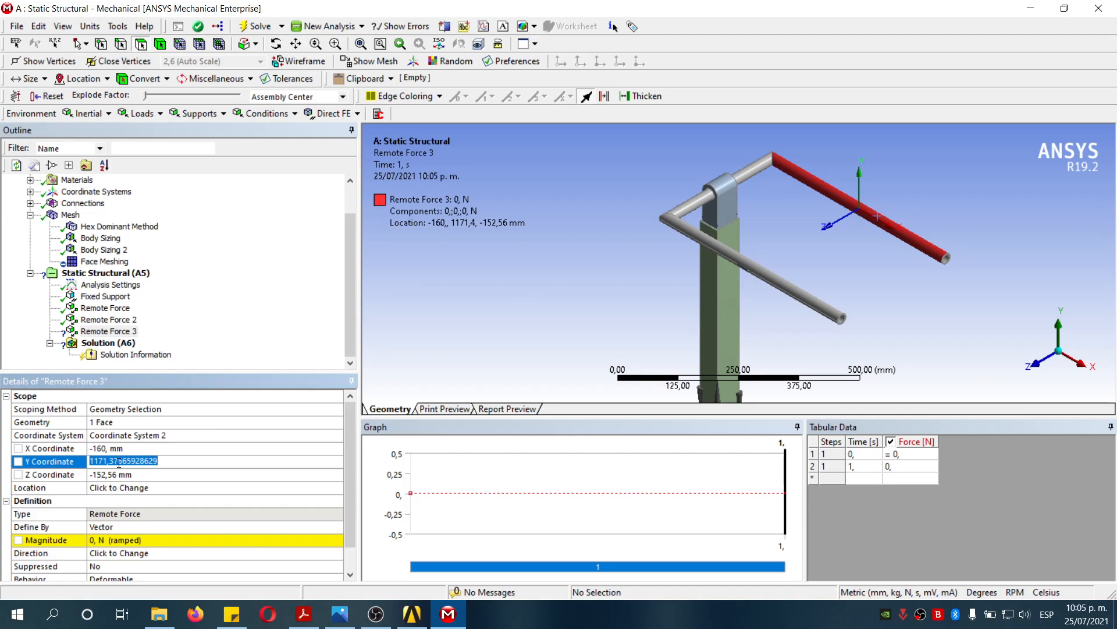
type("0")
left_click(120, 474)
type("0")
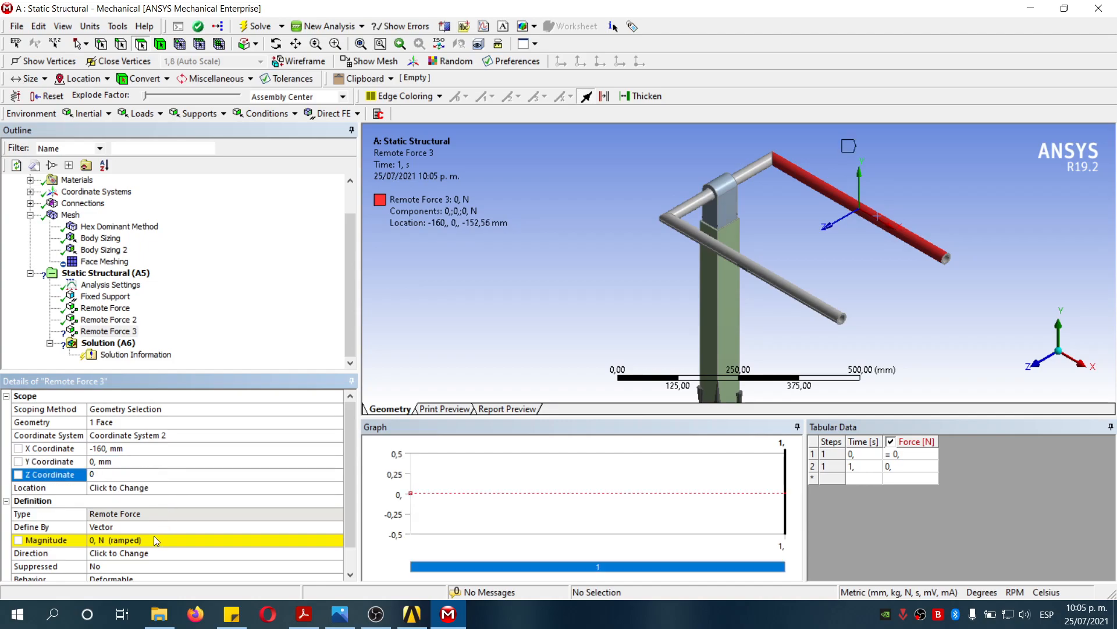
Step: Define the third Remote Force by Components and set its Y component to -35 N
left_click(154, 540)
left_click(294, 527)
left_click(337, 527)
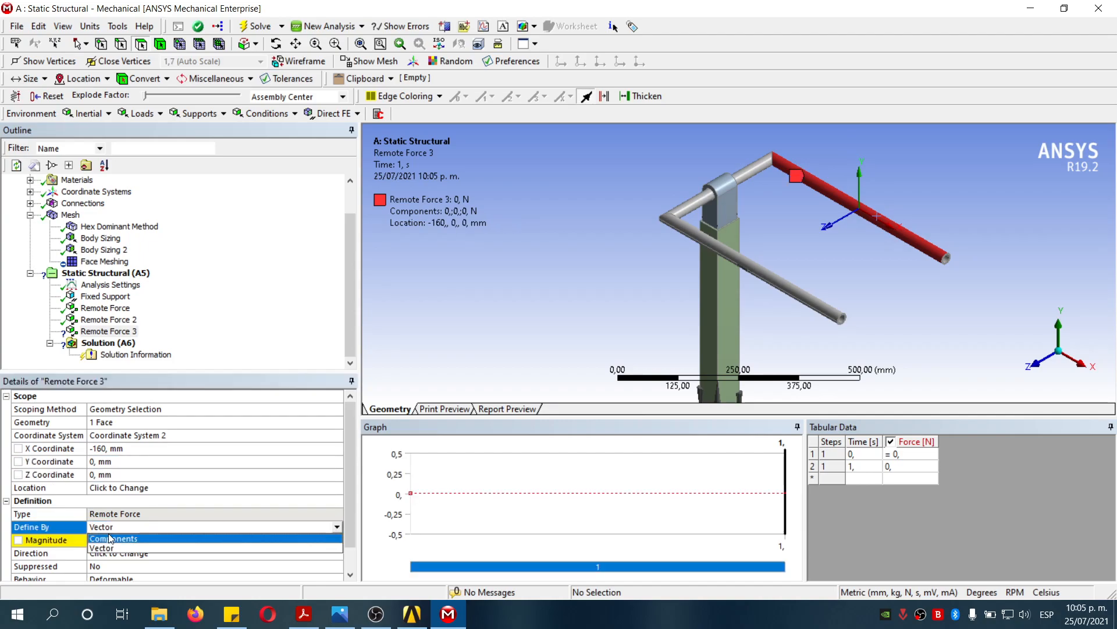
left_click(116, 544)
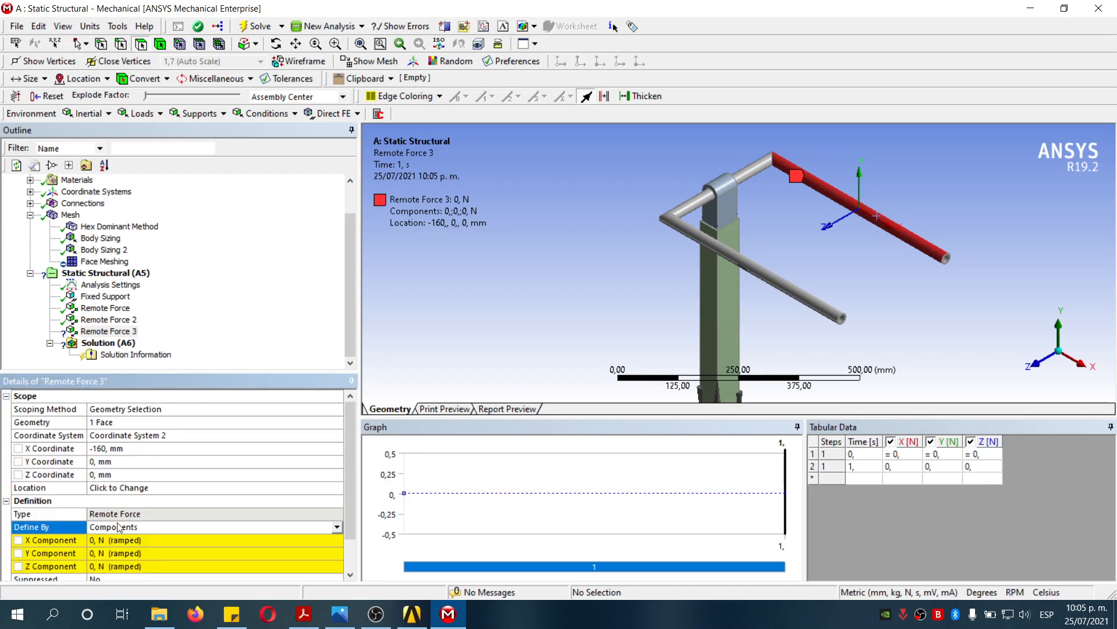
left_click(107, 553)
type("-35")
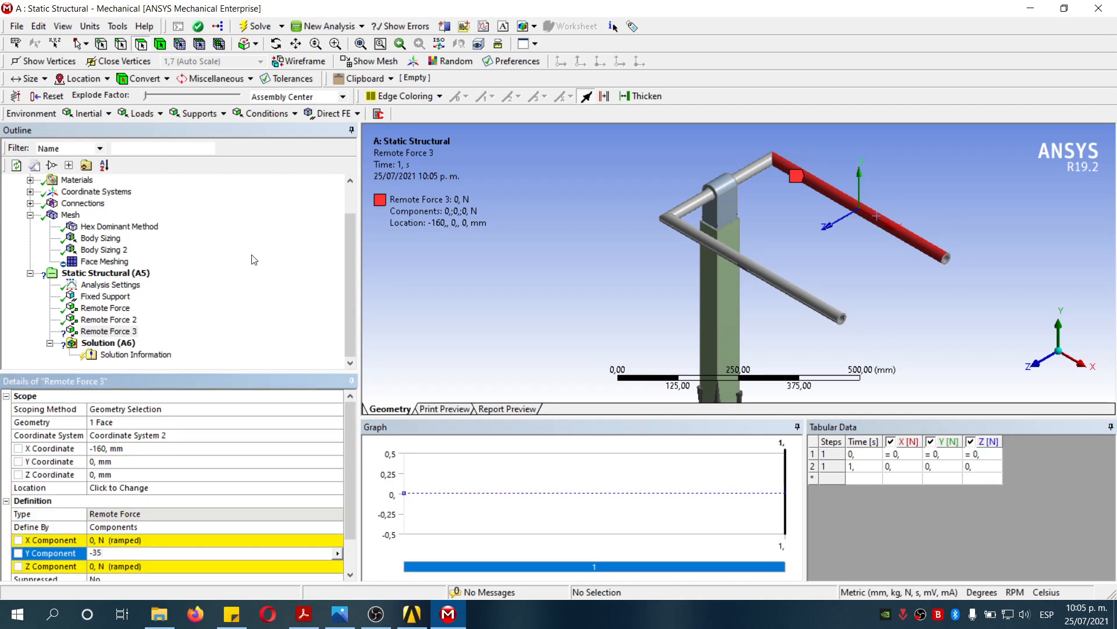
key("Return")
Step: Switch Remote Force 2 from the Global Coordinate System to the +Z side arm's Coordinate System, and review the three remote forces
left_click(108, 320)
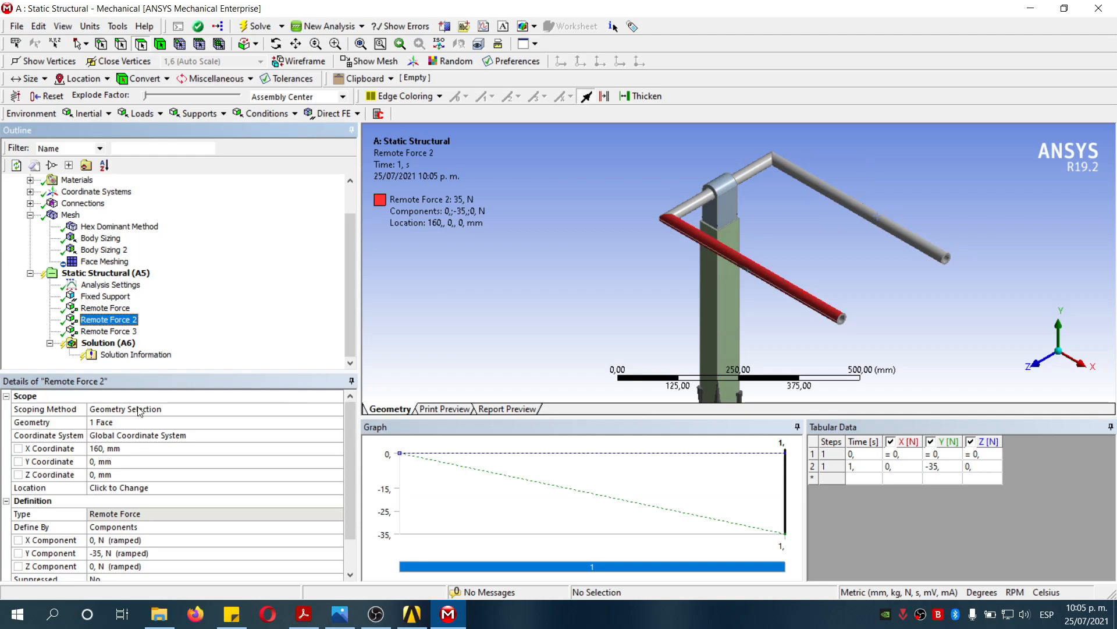
left_click(155, 436)
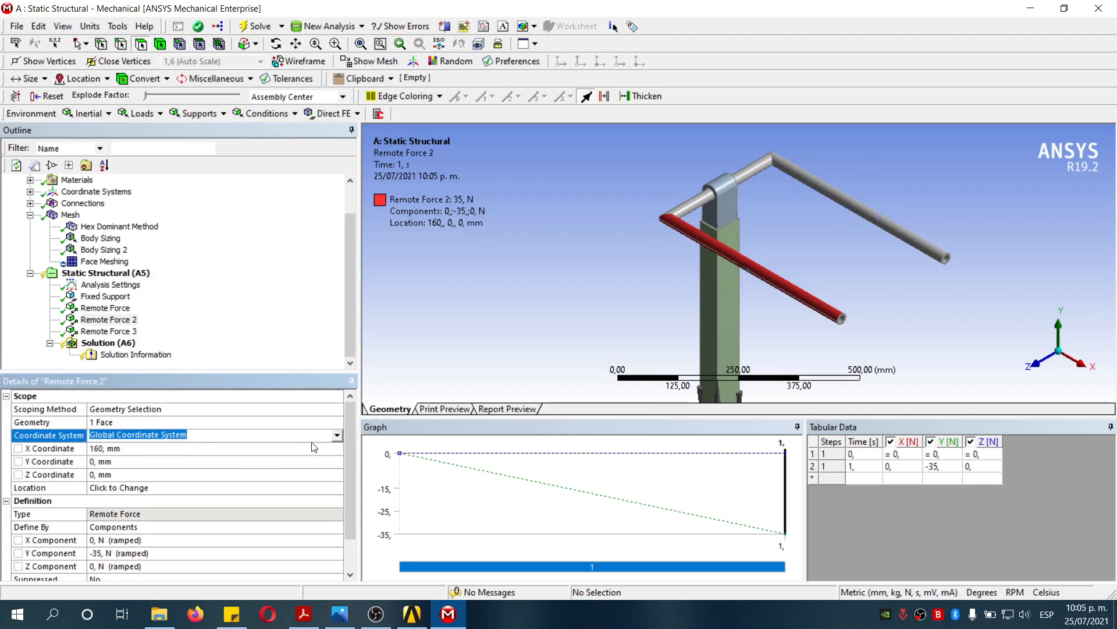
left_click(337, 436)
left_click(151, 457)
left_click(284, 295)
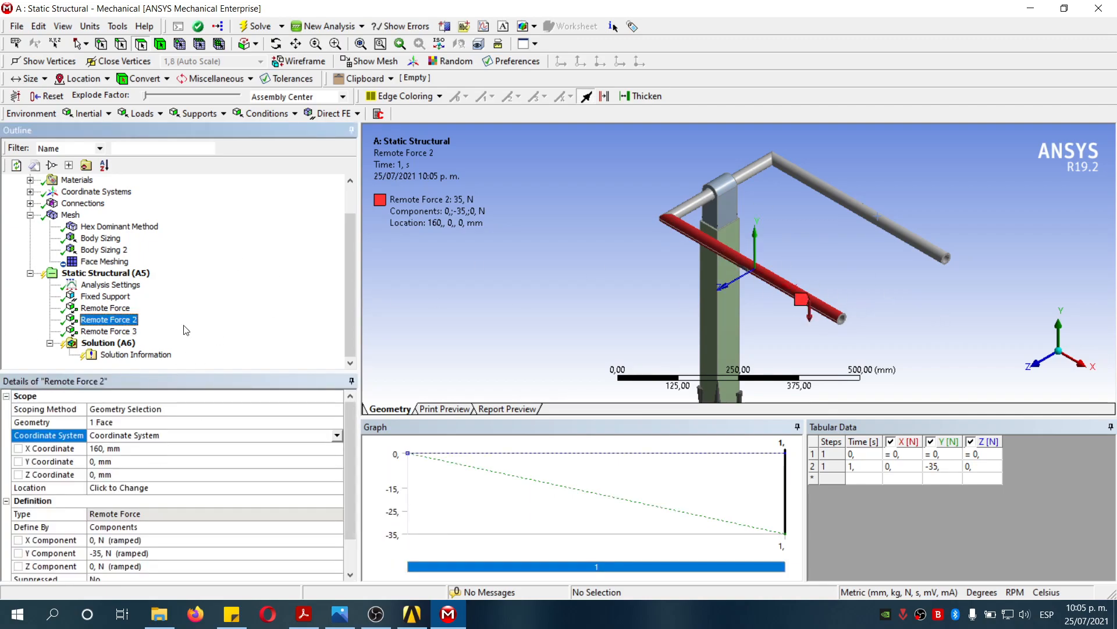
left_click(122, 309)
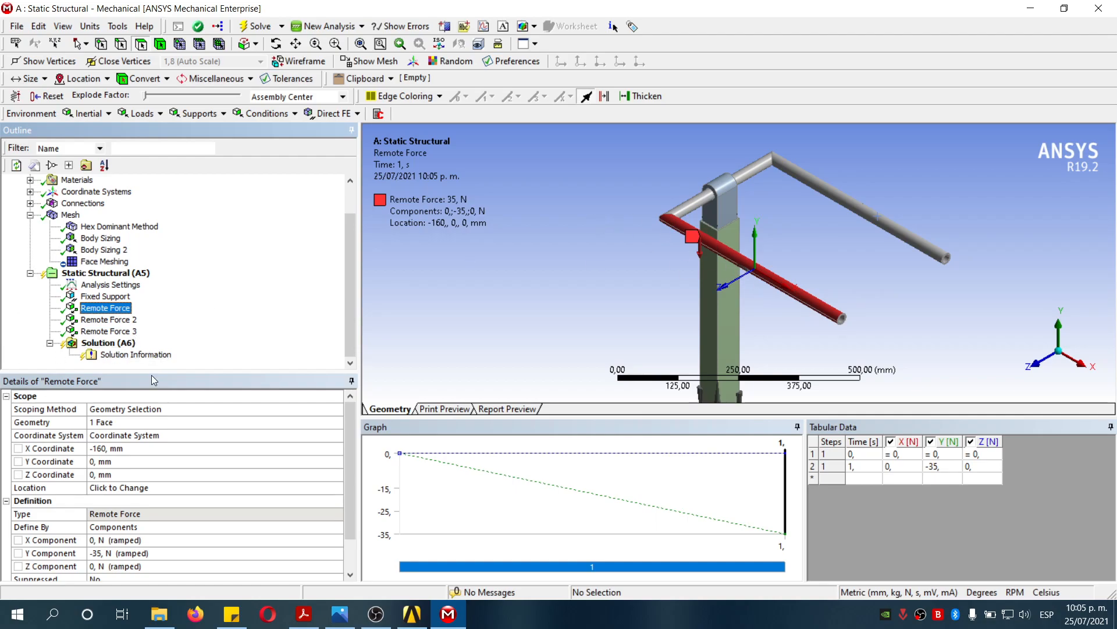
left_click(130, 319)
left_click(125, 331)
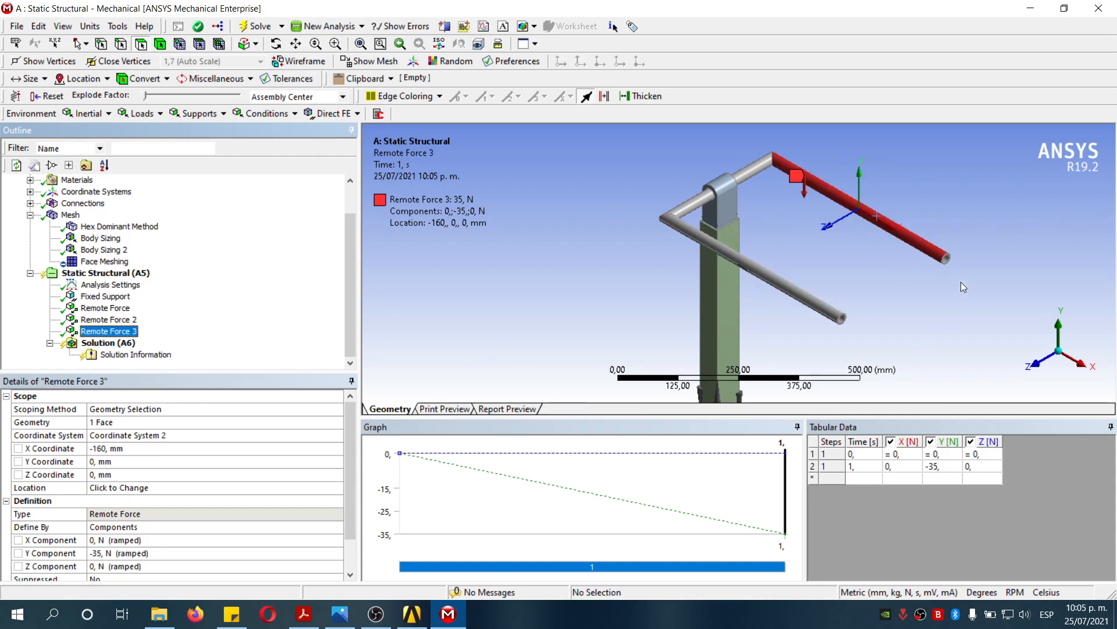
Step: Insert a fourth Remote Force load and scope it to the cylindrical outer face of the -Z side arm
left_click(143, 113)
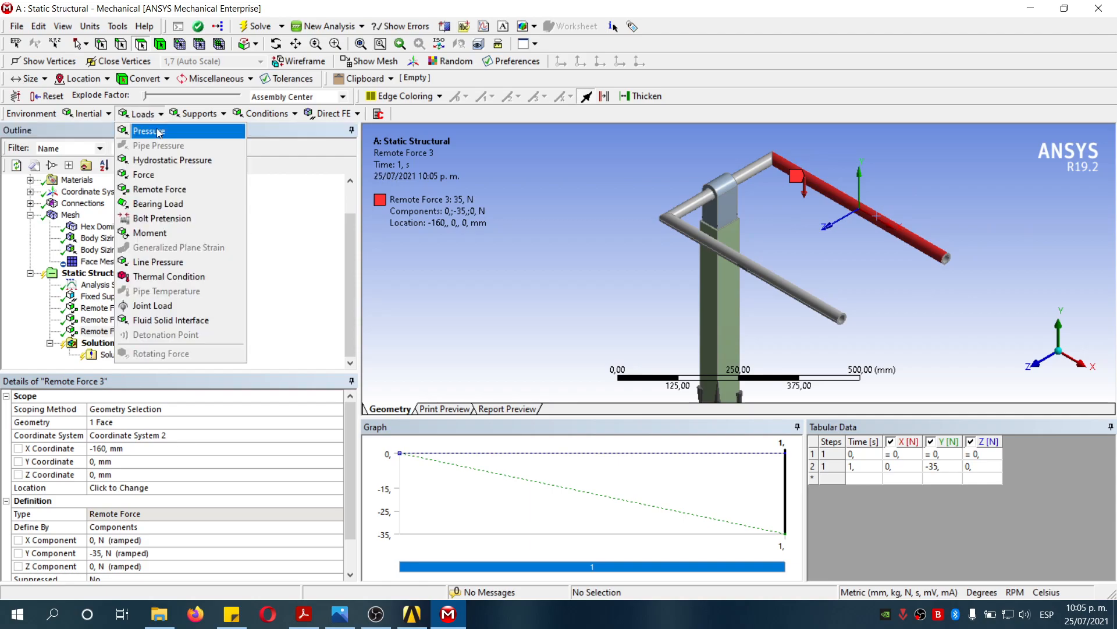
left_click(192, 190)
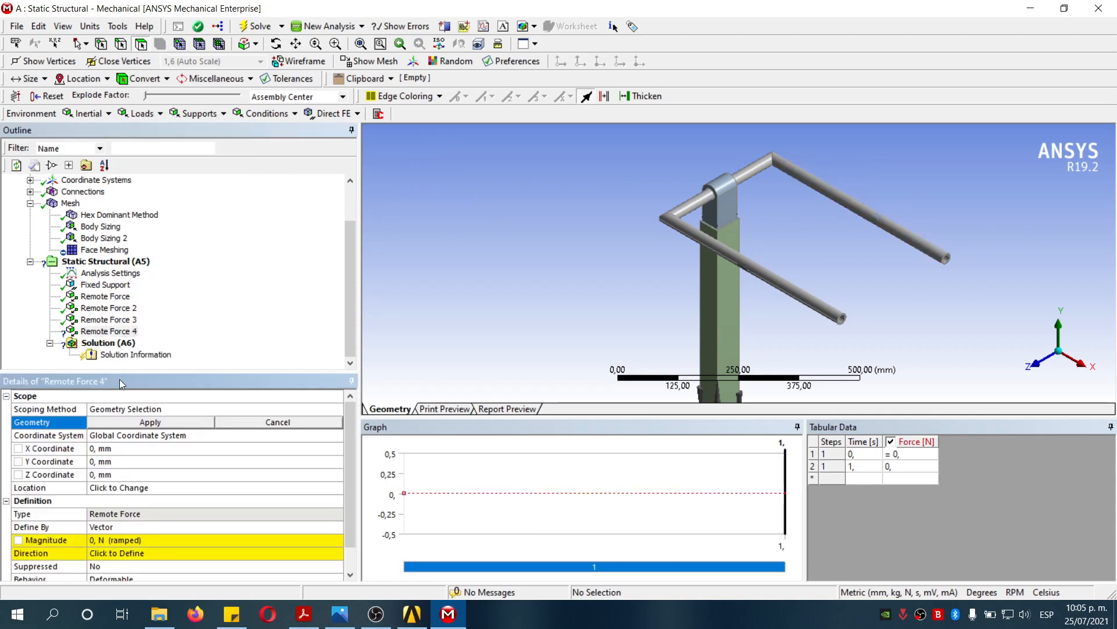
left_click(927, 253)
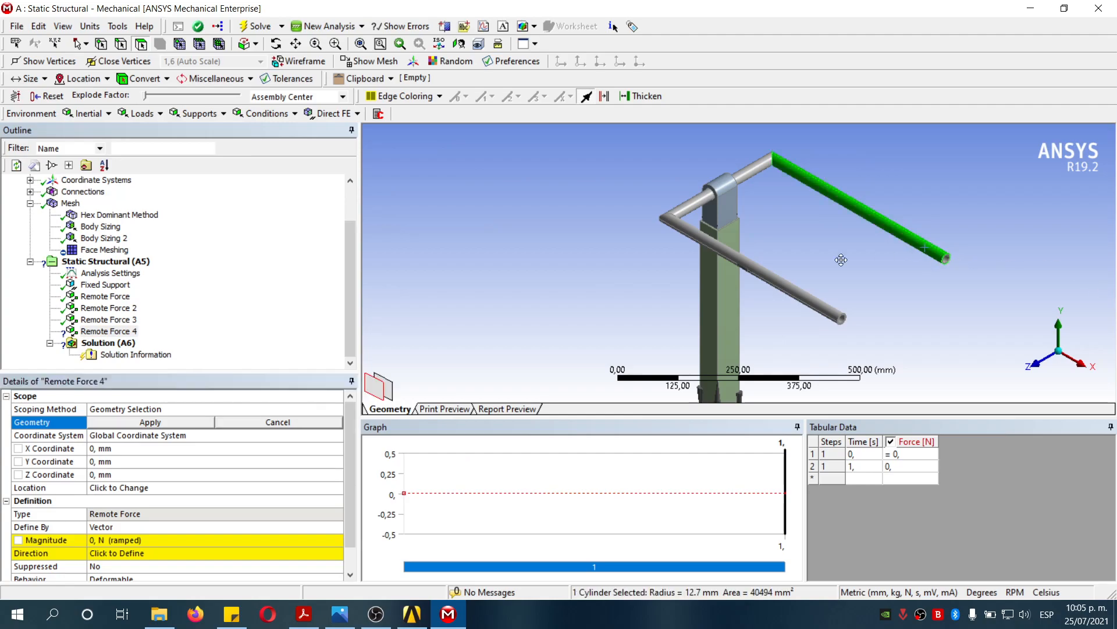
left_click(167, 421)
Step: Locate the fourth Remote Force relative to Coordinate System 2 at X 160 mm, Y 0 mm and Z 0 mm
left_click(339, 435)
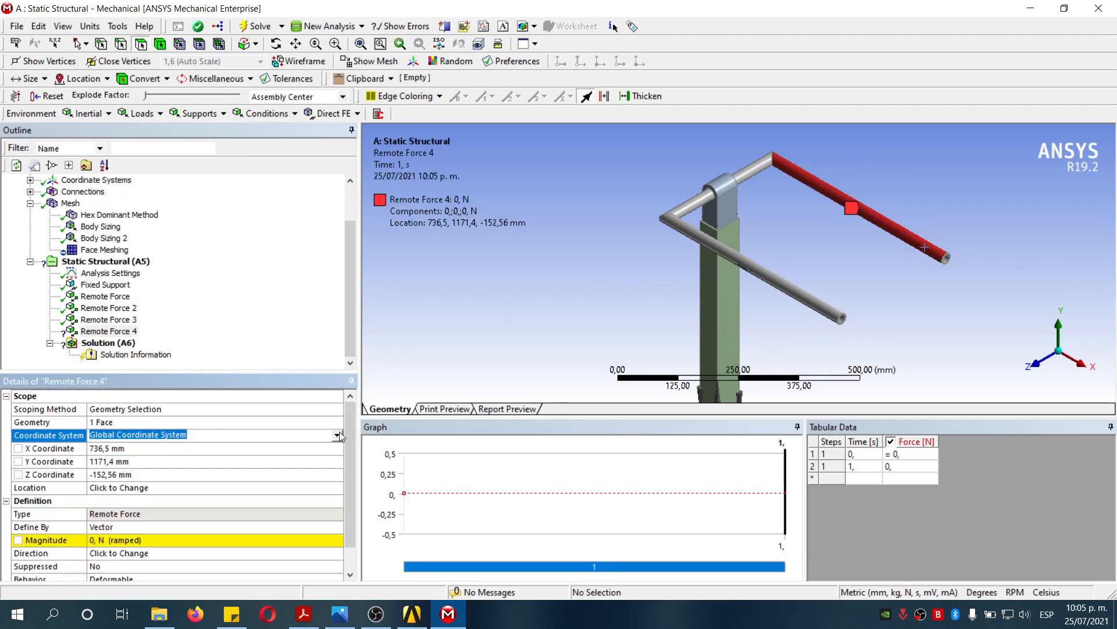
left_click(339, 436)
left_click(138, 473)
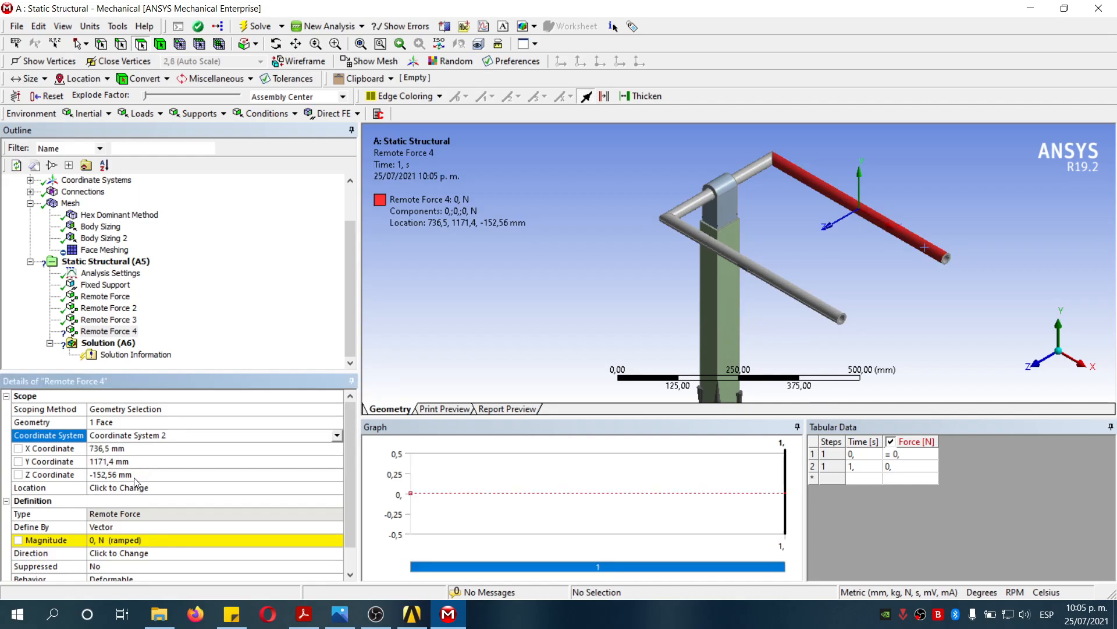
left_click(139, 448)
type("160")
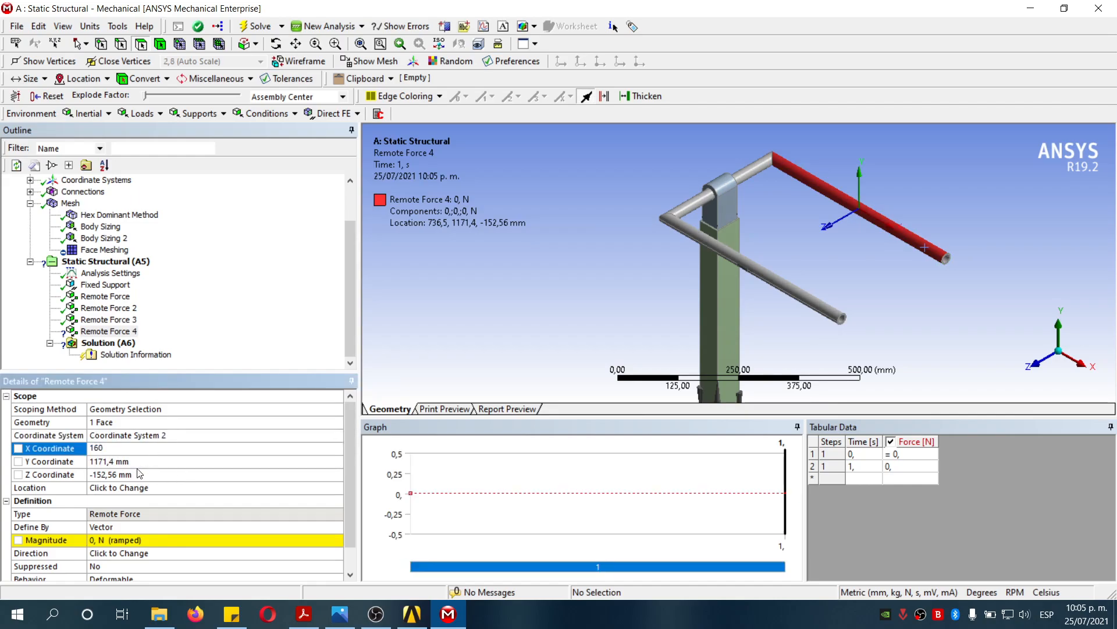
left_click(131, 463)
type("0")
left_click(135, 475)
type("0")
Step: Define the fourth Remote Force by Components and set its Y component to -35 N
left_click(121, 527)
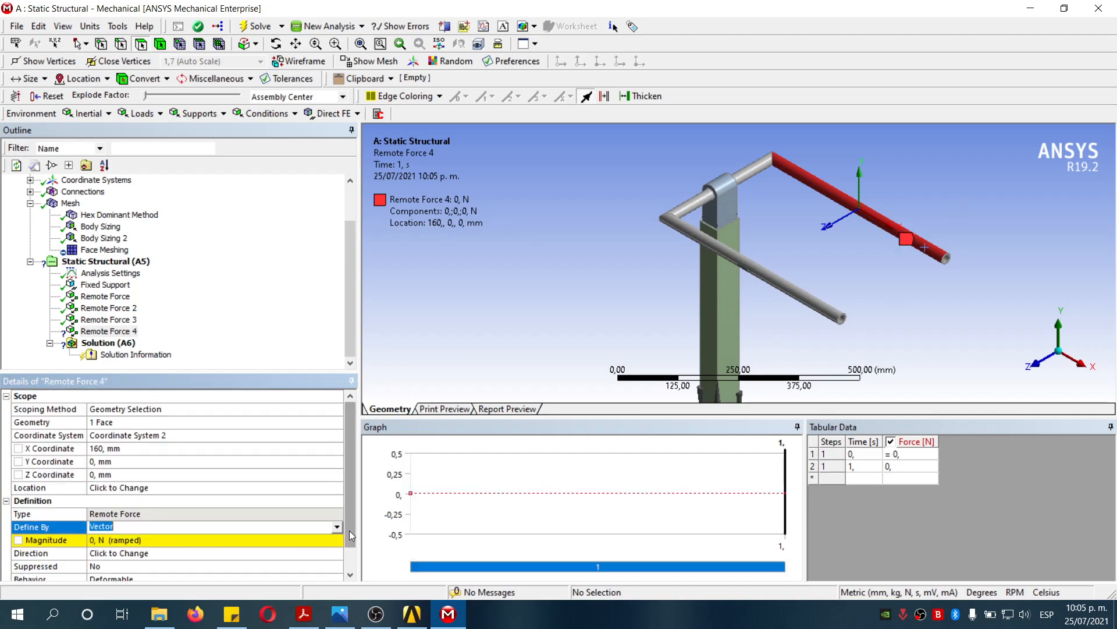
left_click(116, 527)
left_click(113, 539)
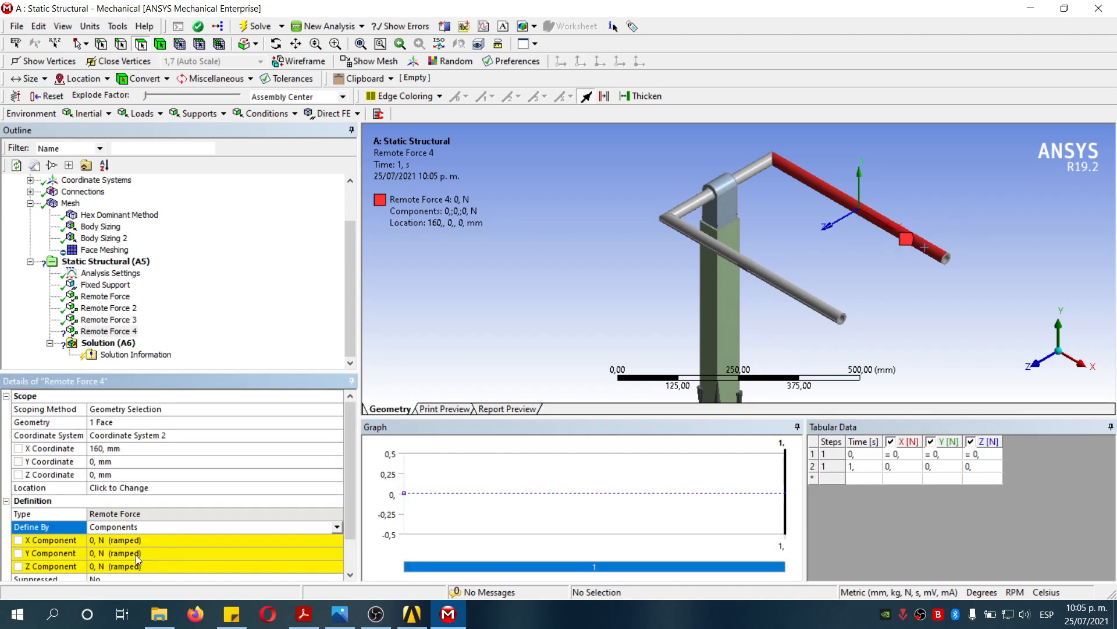
left_click(122, 552)
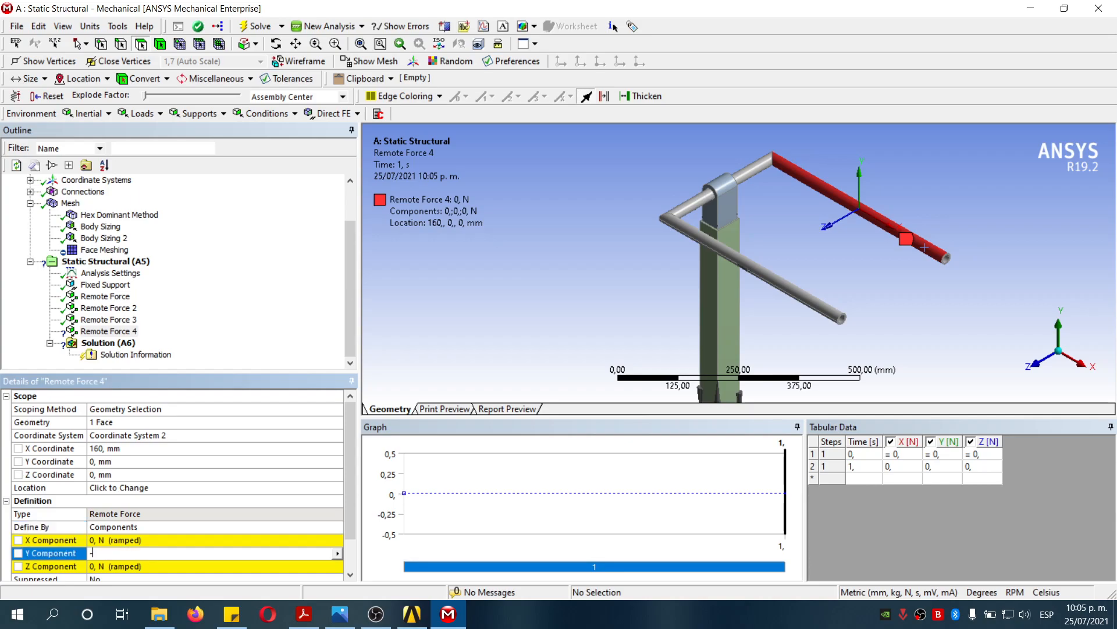
left_click(465, 302)
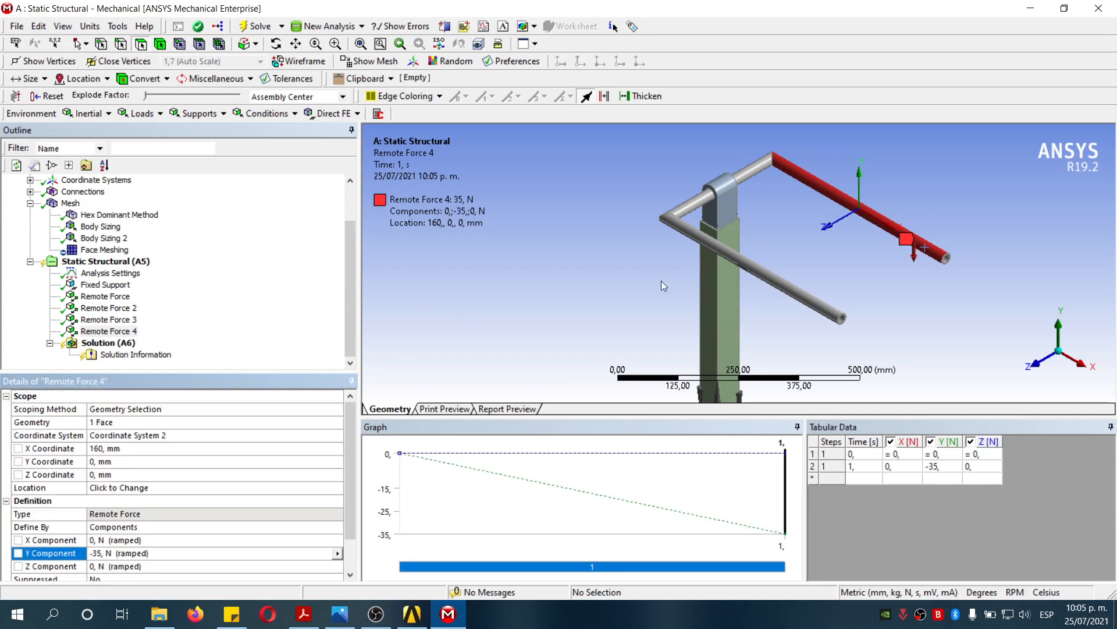
scroll(773, 257, "down", 5)
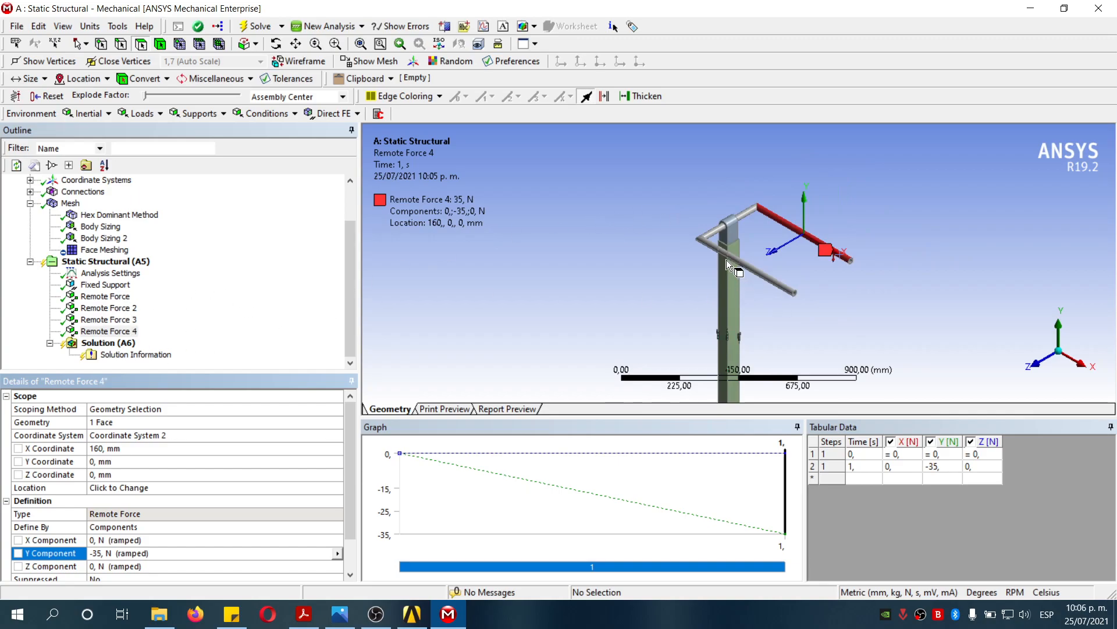
scroll(789, 254, "up", 4)
scroll(708, 240, "up", 2)
scroll(697, 246, "down", 4)
scroll(771, 240, "up", 3)
scroll(756, 195, "down", 1)
scroll(771, 260, "down", 2)
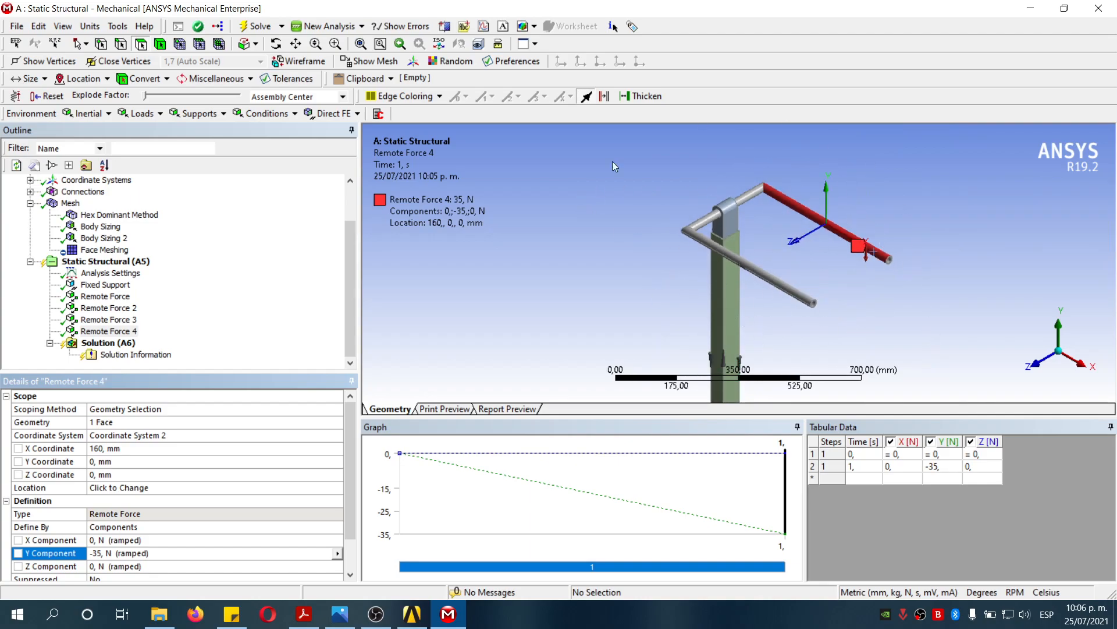
Step: Add Total Deformation and Equivalent (von-Mises) Stress results for all bodies to the solution and solve the analysis
left_click(261, 324)
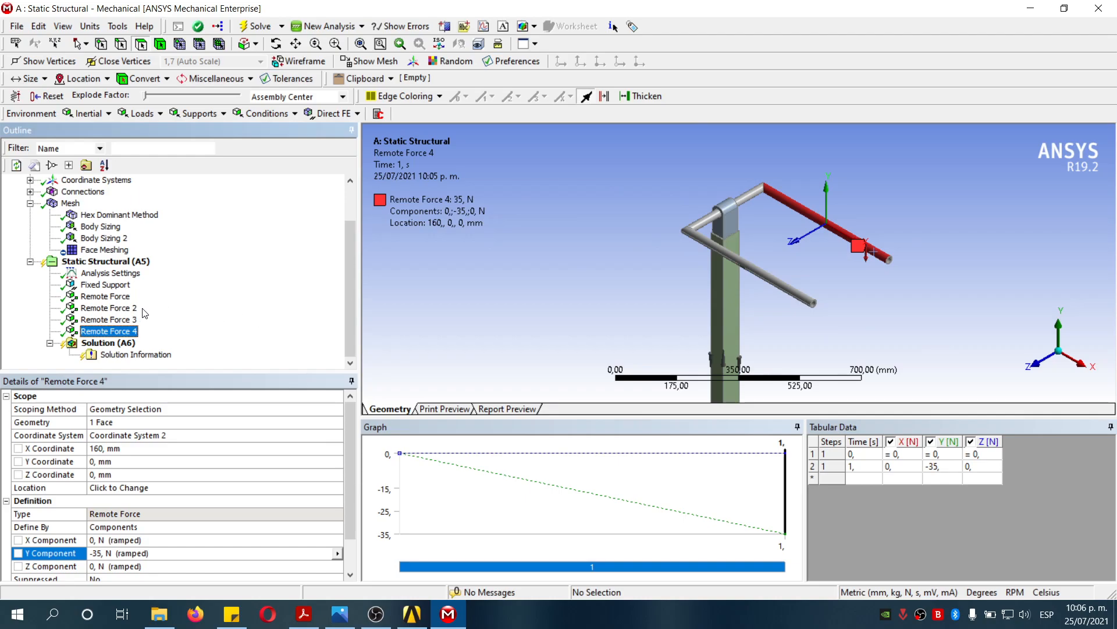
left_click(108, 343)
left_click(76, 113)
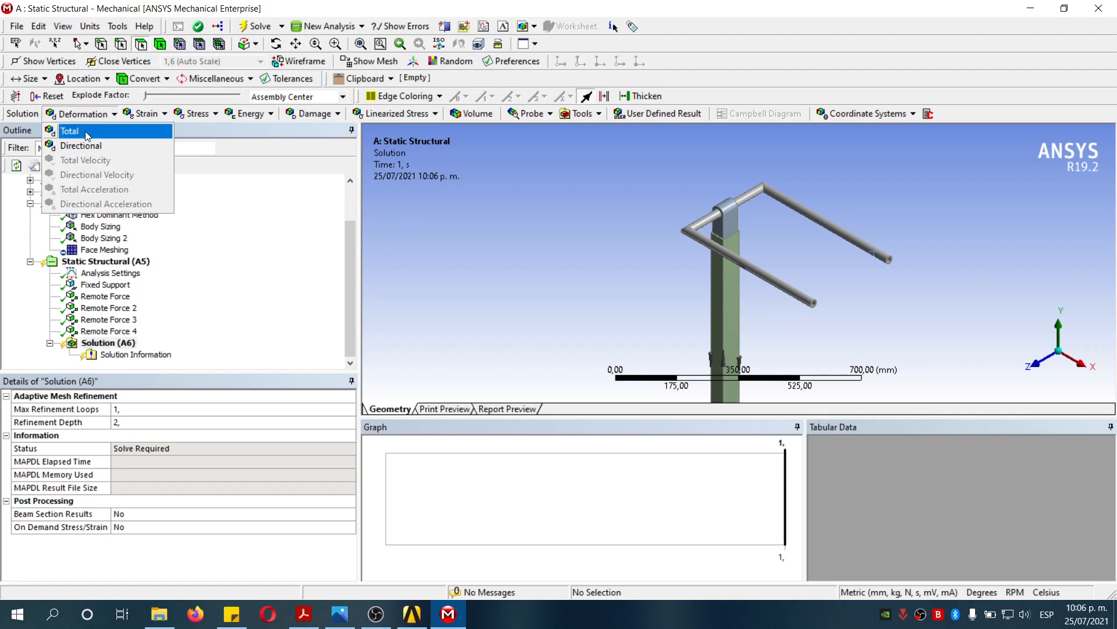
left_click(67, 130)
left_click(209, 117)
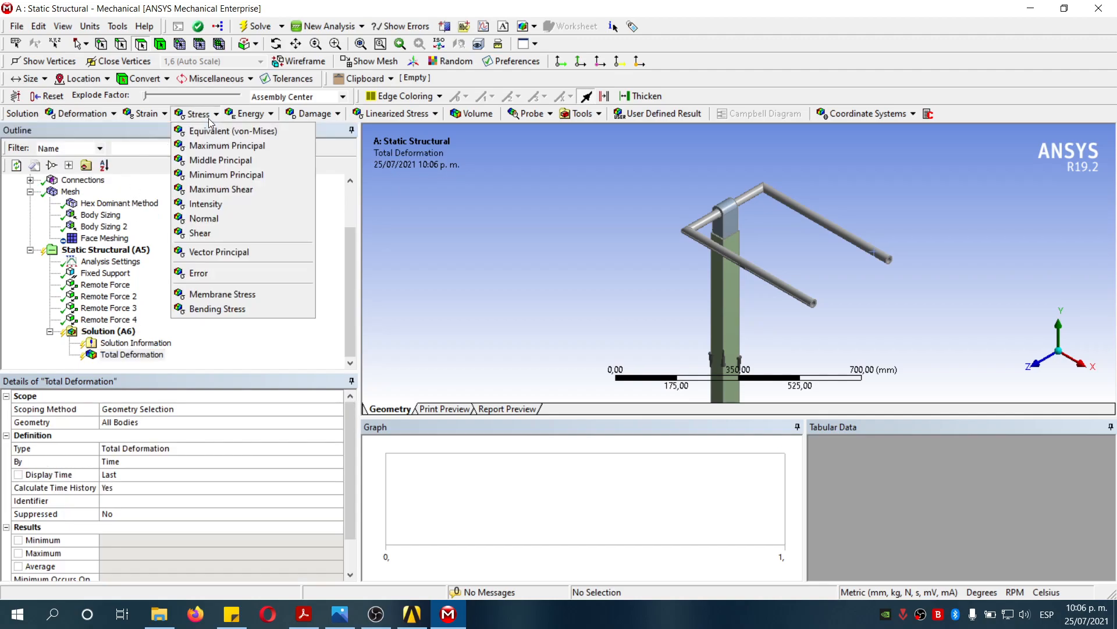
left_click(228, 131)
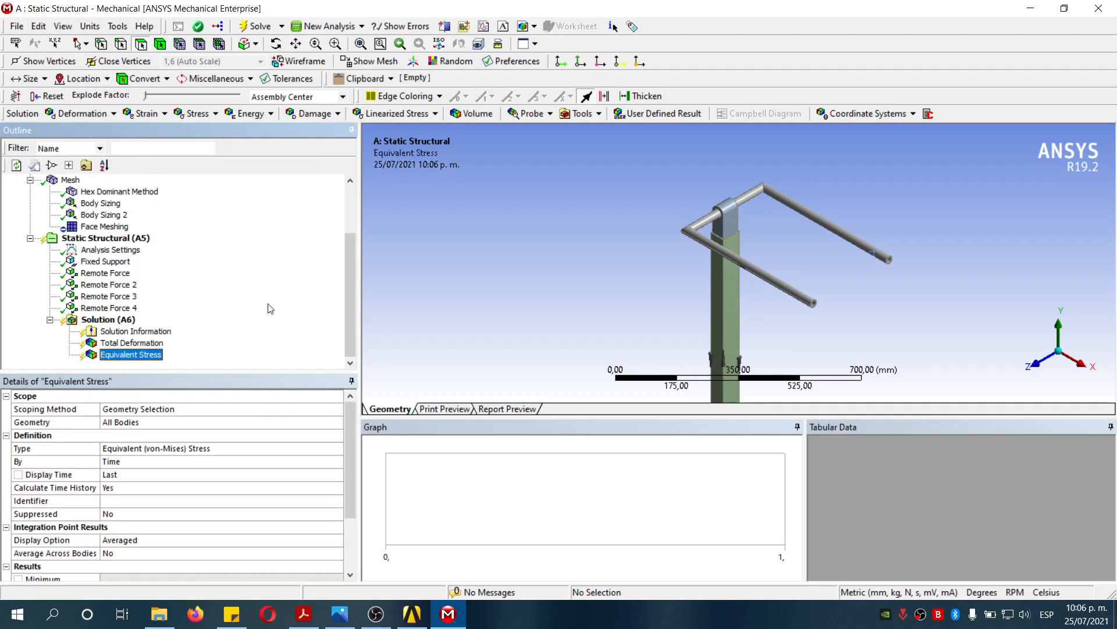
left_click(260, 27)
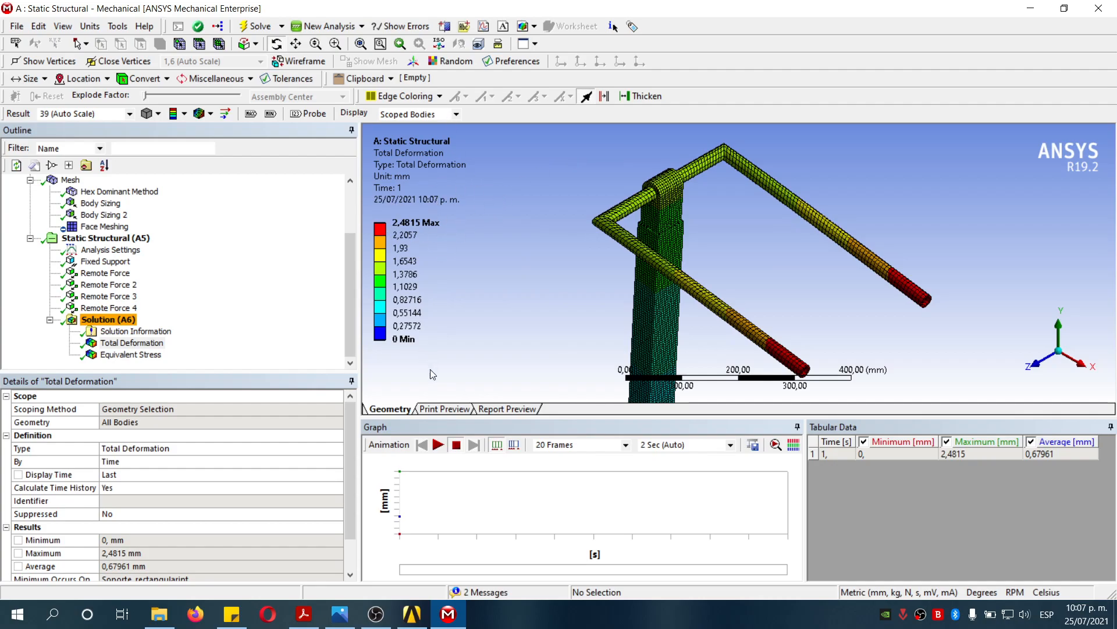
Step: Animate the Total Deformation result and examine how the arms, post and base of the rack deform
left_click(438, 446)
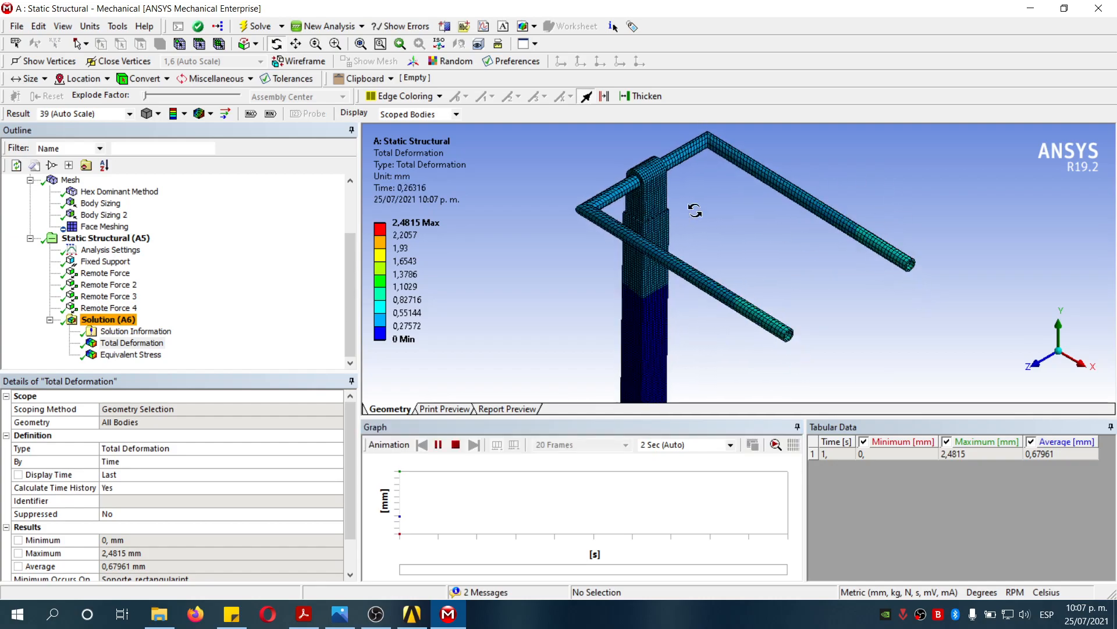
scroll(852, 312, "down", 8)
right_click_drag(631, 289, 825, 406)
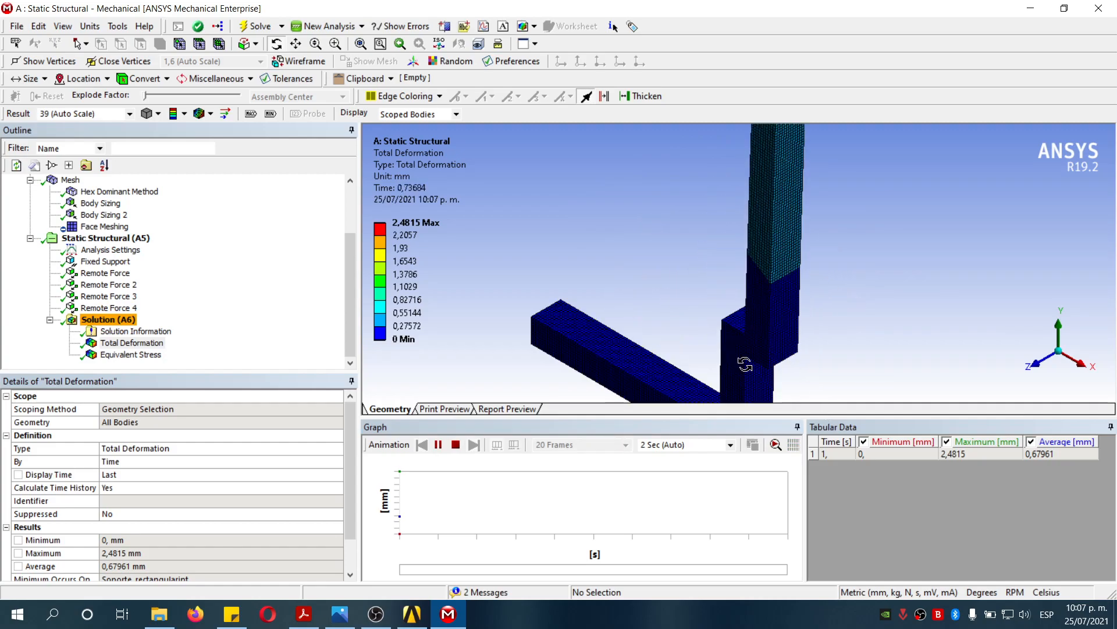
scroll(911, 224, "down", 8)
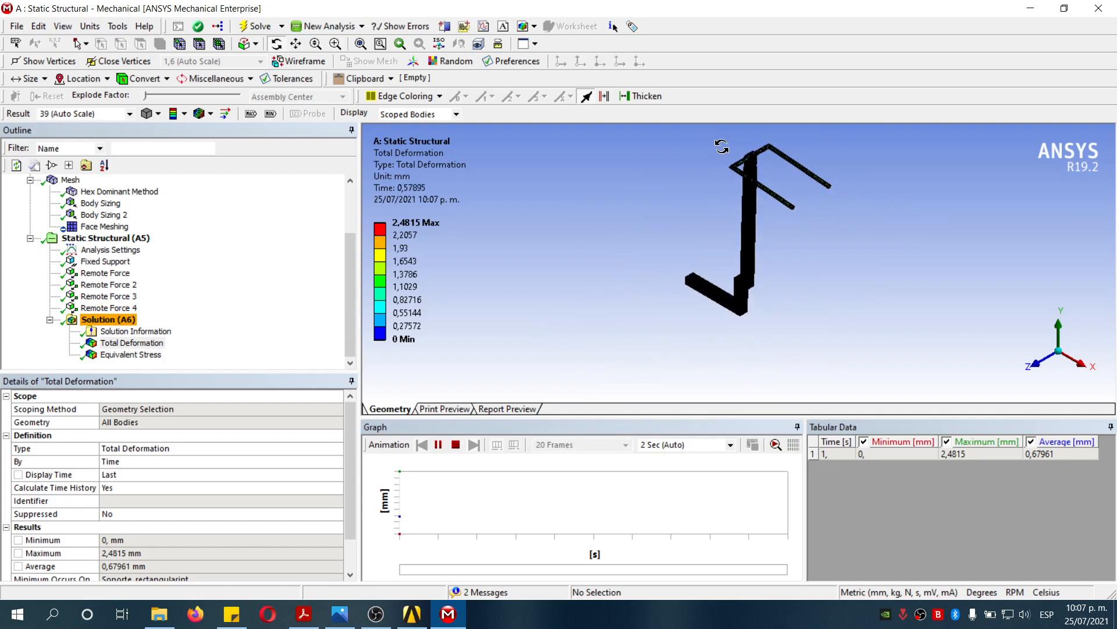
right_click_drag(722, 148, 813, 213)
right_click_drag(653, 165, 793, 260)
scroll(794, 259, "down", 5)
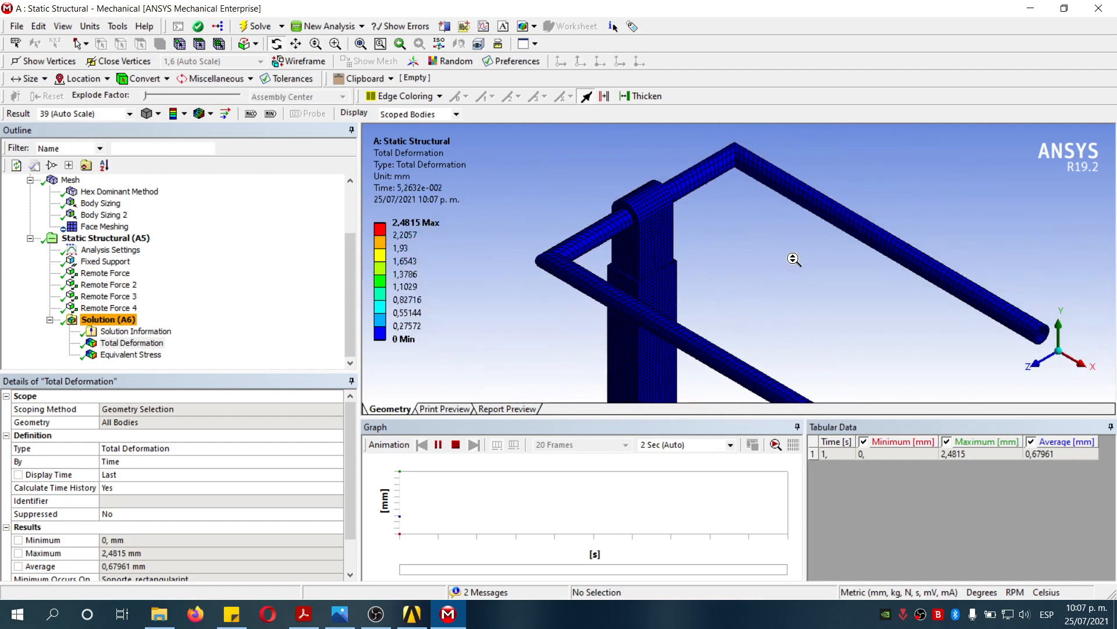
left_click(457, 445)
Step: Animate the Equivalent Stress result and examine up close the stress concentration at the sharp corner of the support
left_click(139, 354)
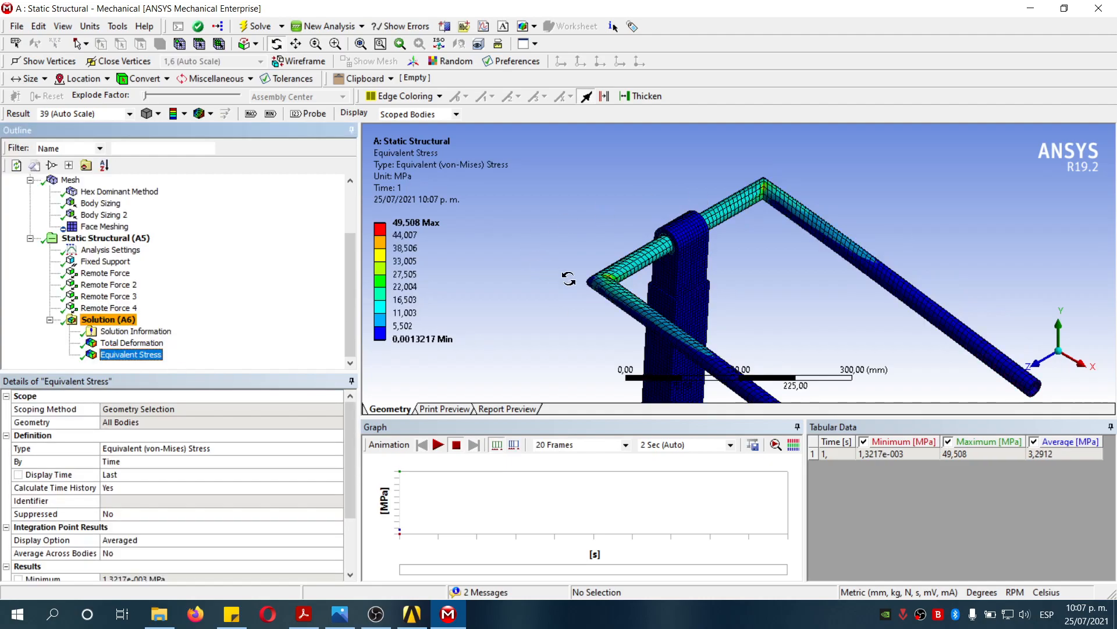
left_click(457, 445)
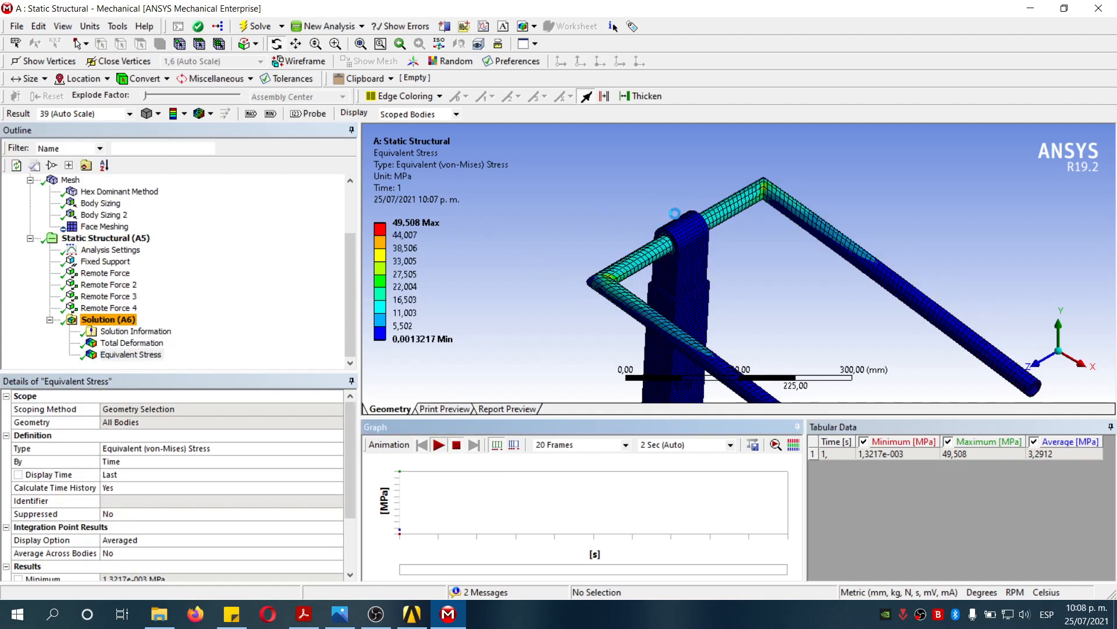
scroll(649, 244, "down", 5)
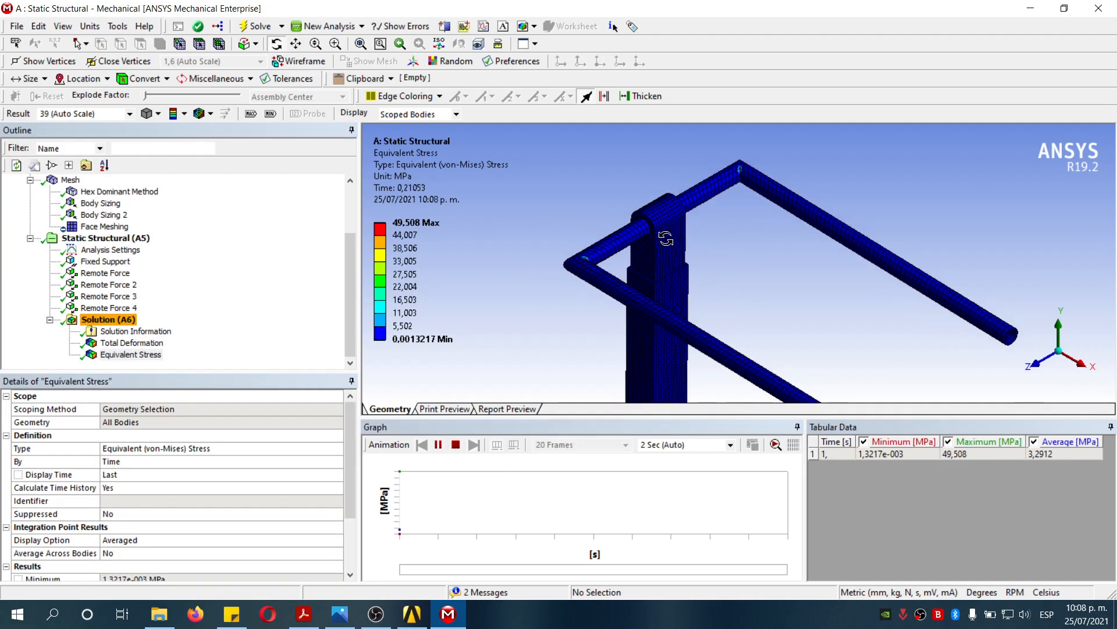
scroll(651, 254, "down", 4)
right_click_drag(691, 312, 760, 382)
right_click(760, 382)
right_click_drag(689, 314, 747, 378)
right_click_drag(694, 230, 841, 333)
right_click_drag(643, 277, 712, 356)
middle_click_drag(724, 299, 674, 245)
right_click_drag(673, 245, 782, 347)
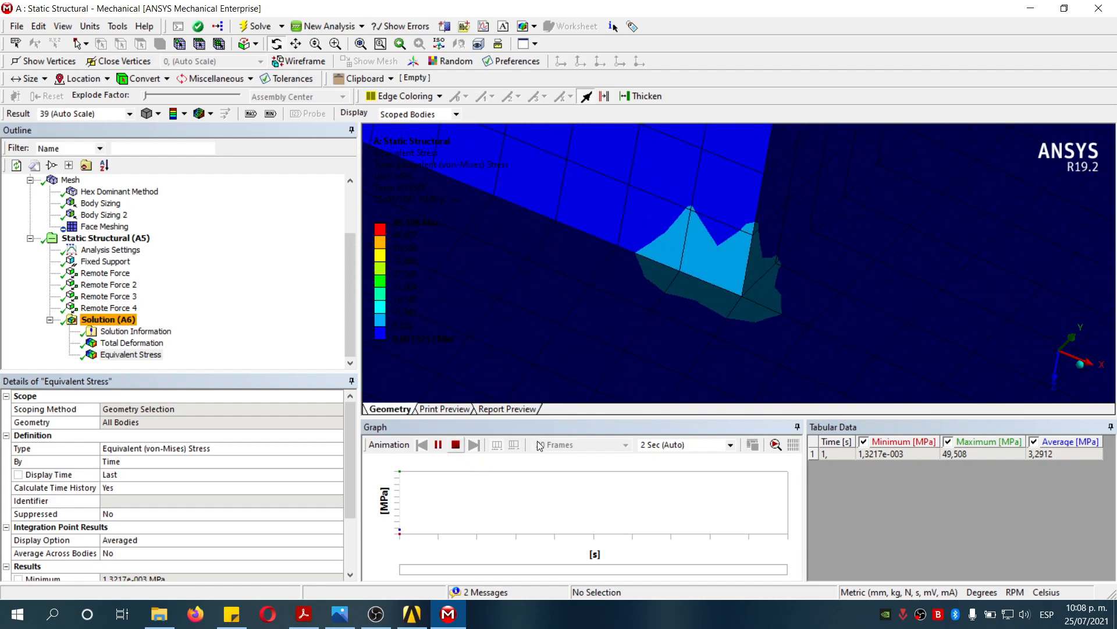
left_click(457, 446)
Step: Examine the static Equivalent Stress distribution from an isometric view, from the corner concentration to the arms and the whole rack
left_click(1084, 371)
scroll(980, 244, "down", 15)
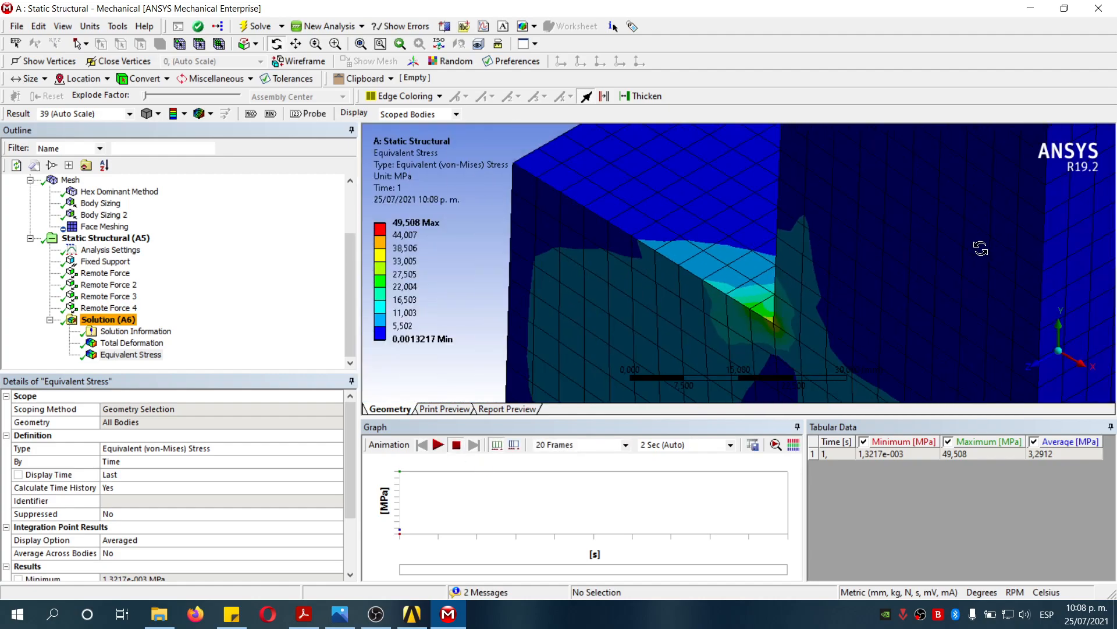
scroll(804, 190, "down", 5)
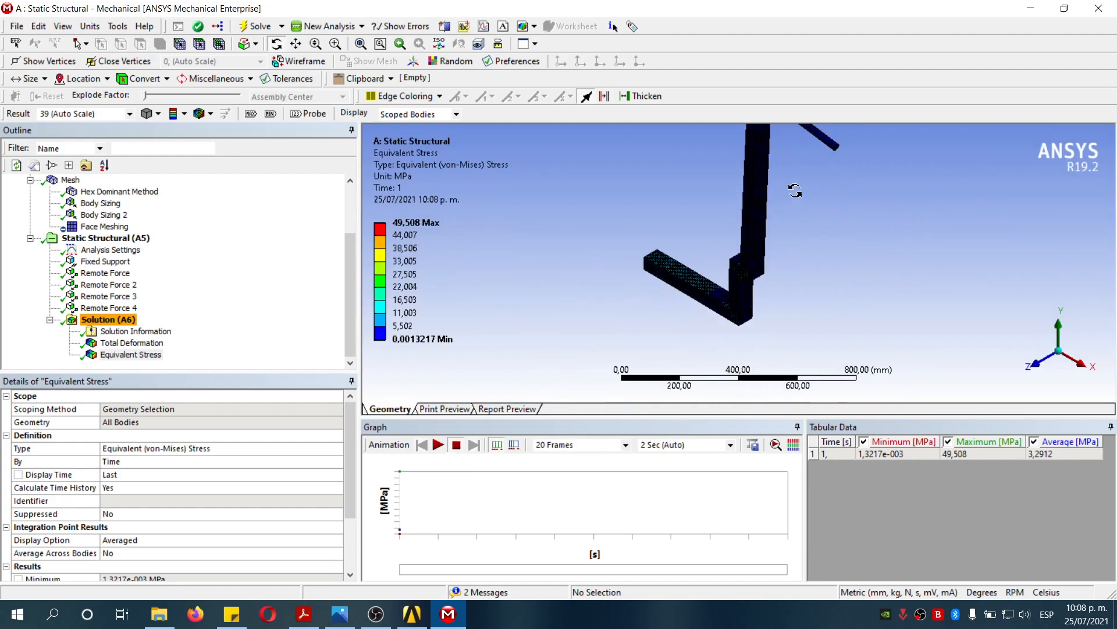
scroll(776, 185, "up", 2)
scroll(769, 186, "down", 3)
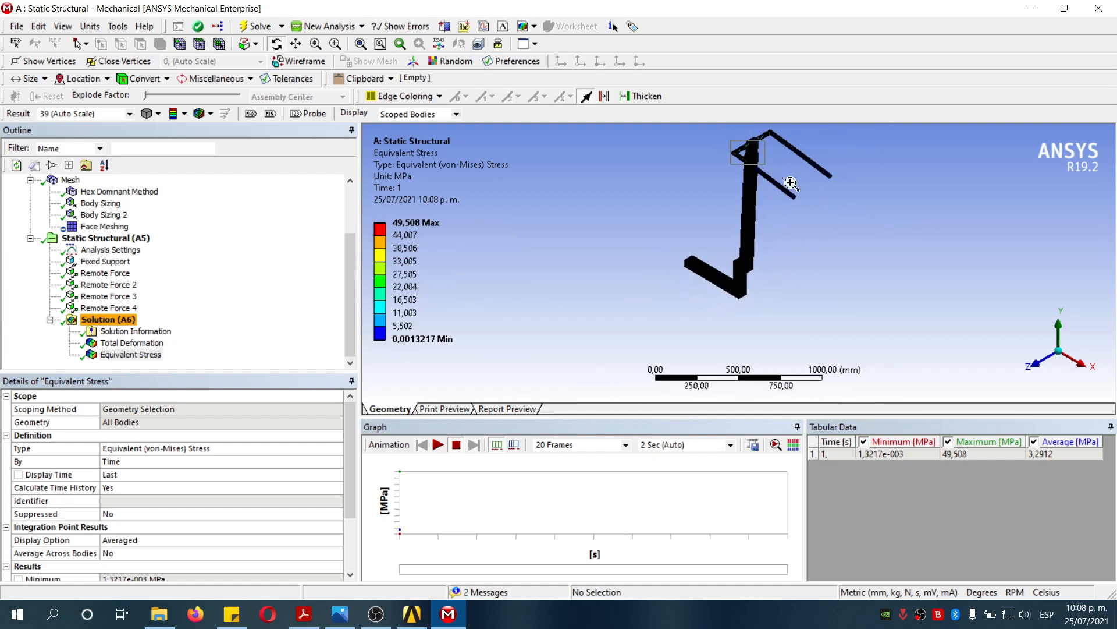
scroll(702, 206, "up", 5)
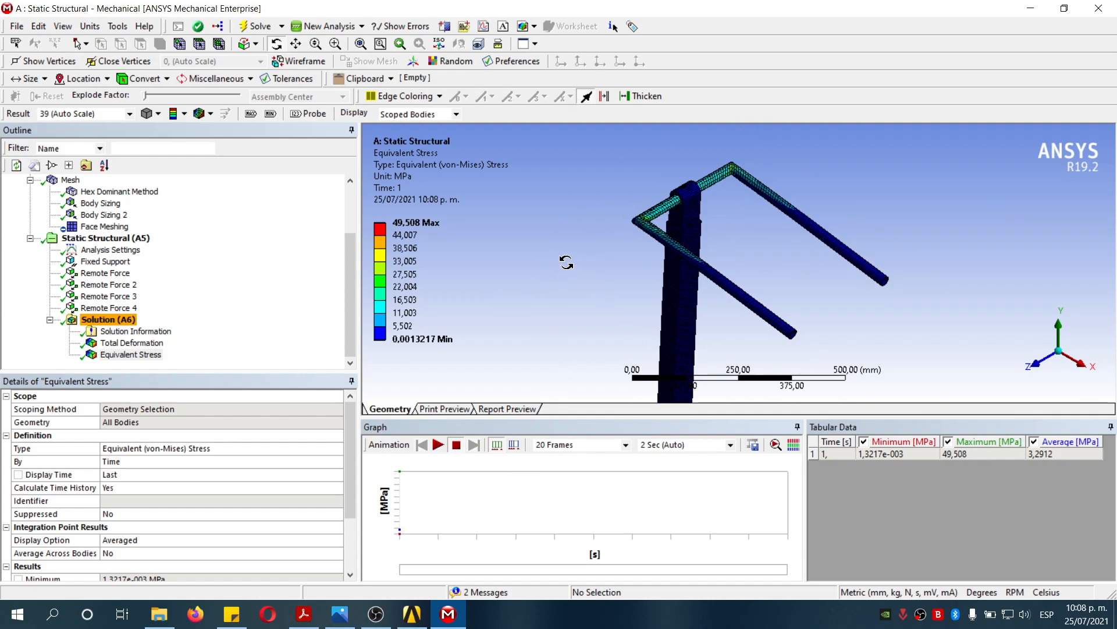
scroll(645, 262, "down", 3)
left_click_drag(645, 262, 668, 300)
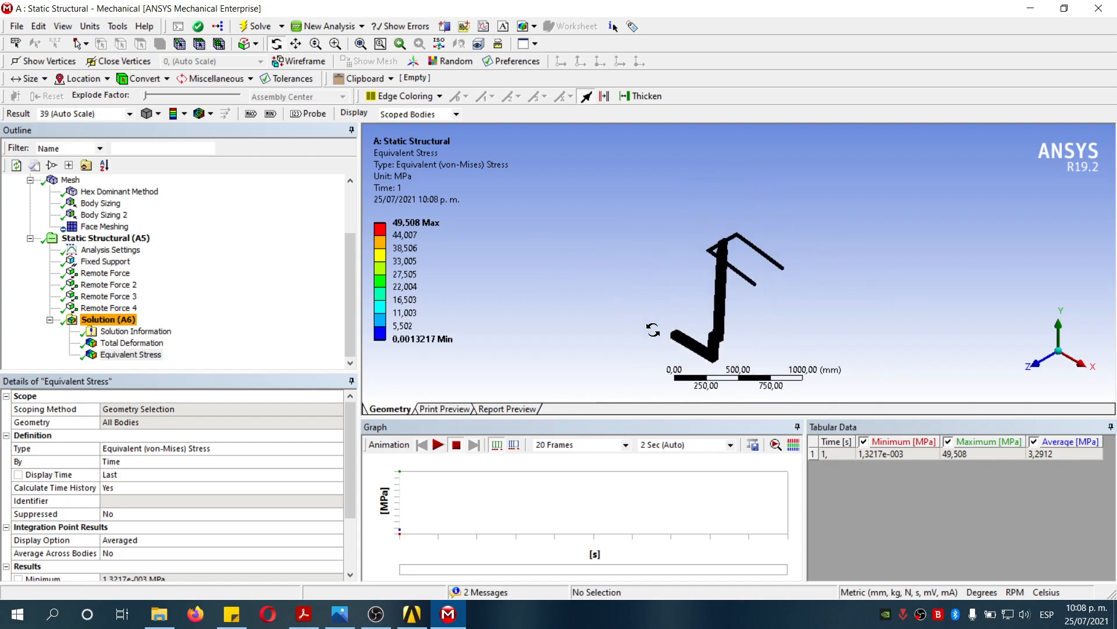
scroll(722, 275, "up", 3)
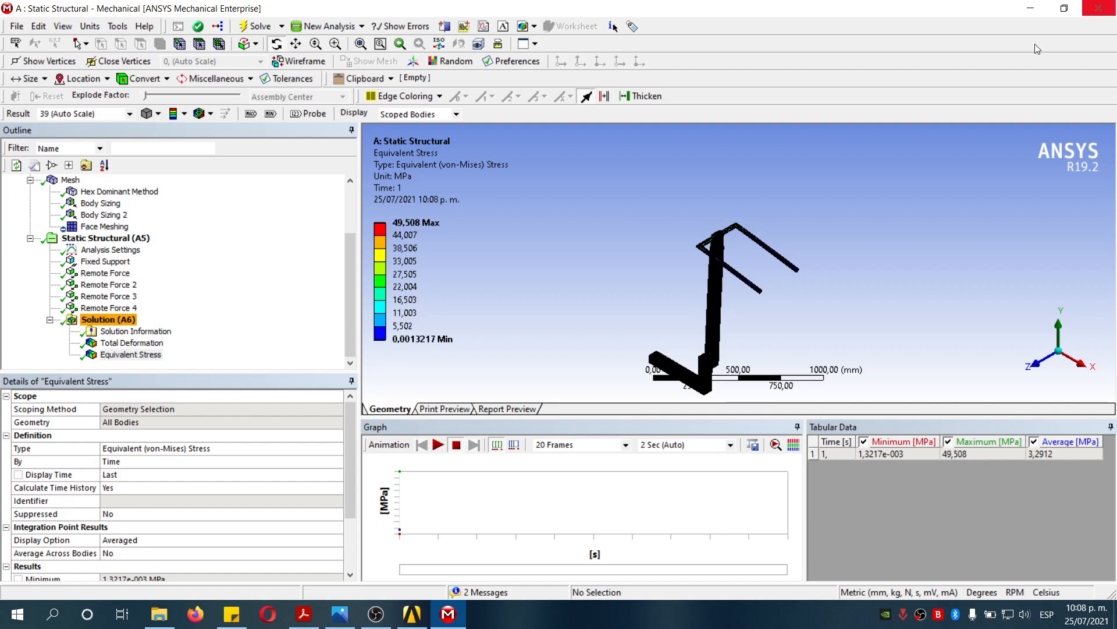
Step: Close Mechanical and add a second standalone Static Structural system beside the first in the Workbench project
left_click(1098, 9)
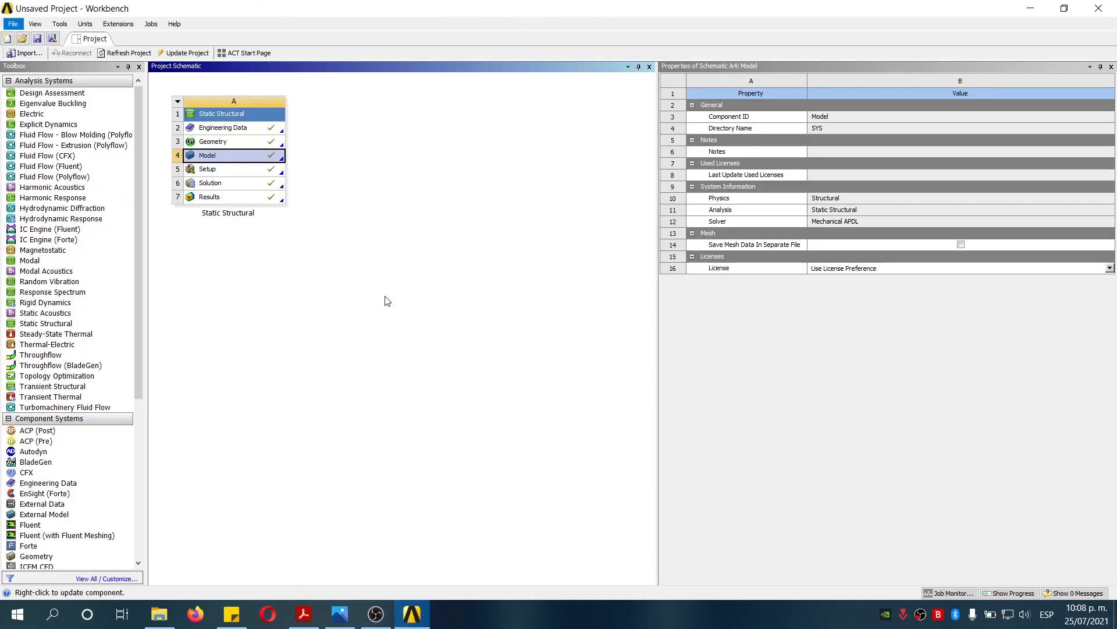
left_click(386, 301)
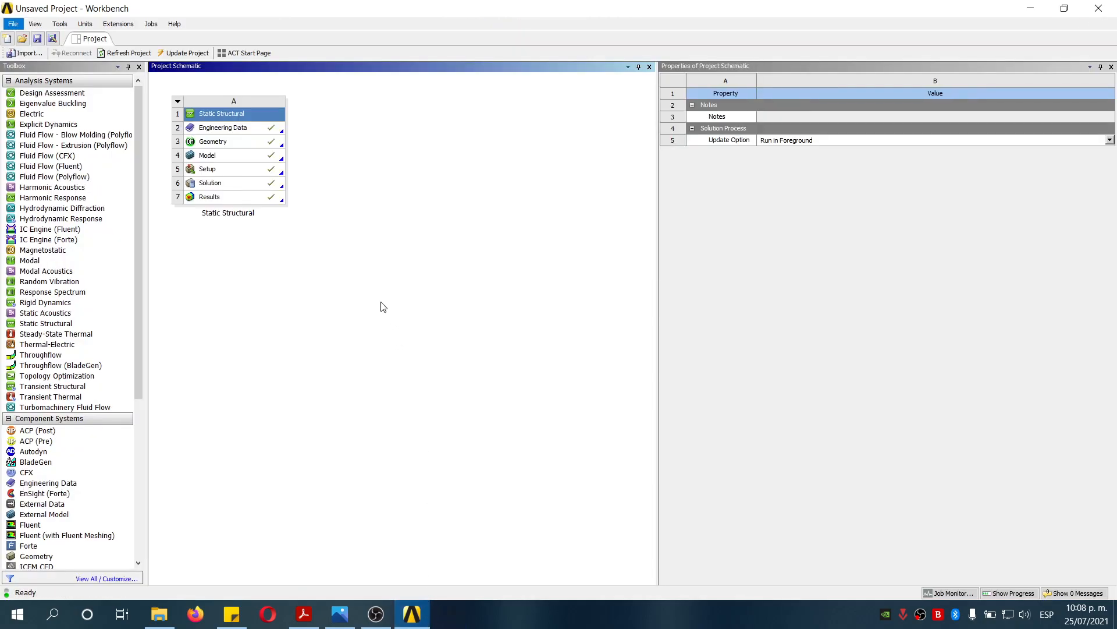
left_click_drag(31, 326, 357, 235)
left_click(531, 294)
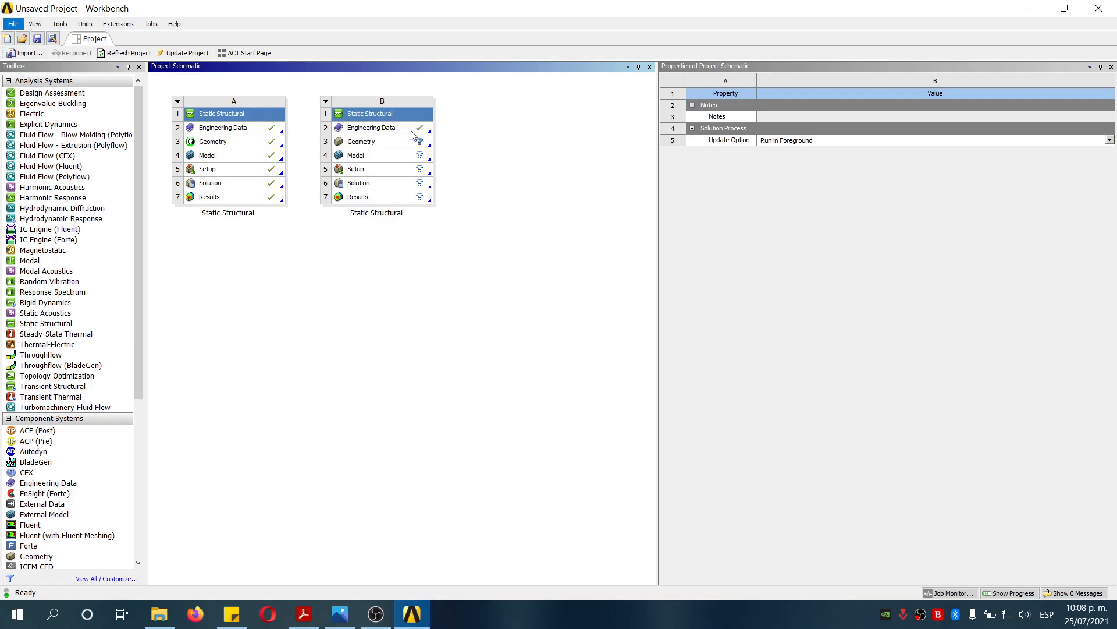
Step: Create a new DesignModeler geometry for system B, import soporte_bicicleta2.stp and generate it
right_click(374, 143)
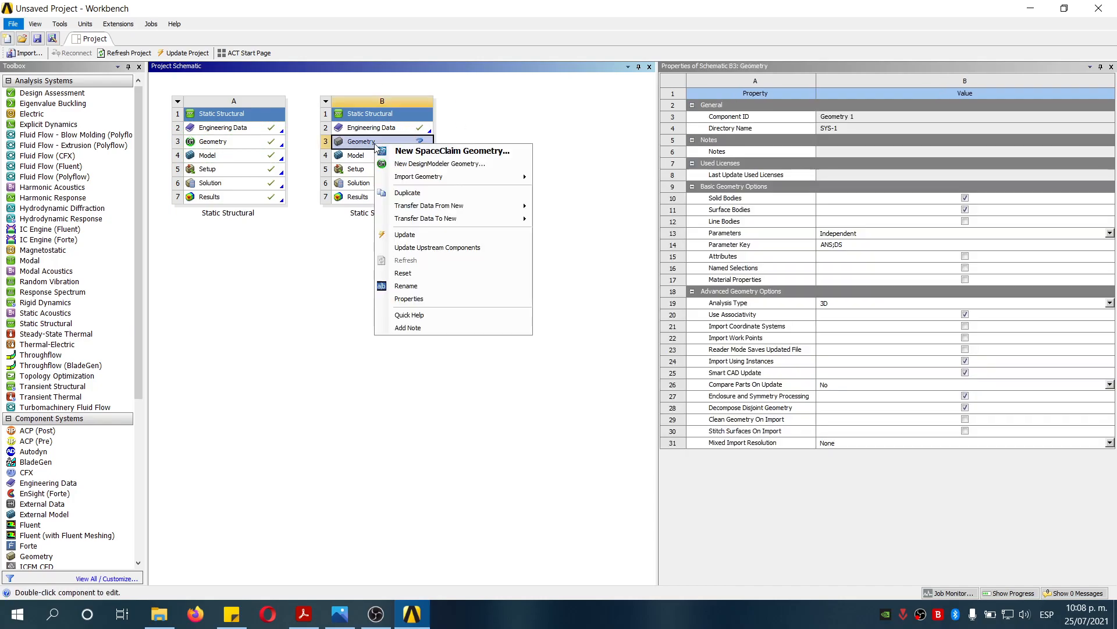
left_click(431, 165)
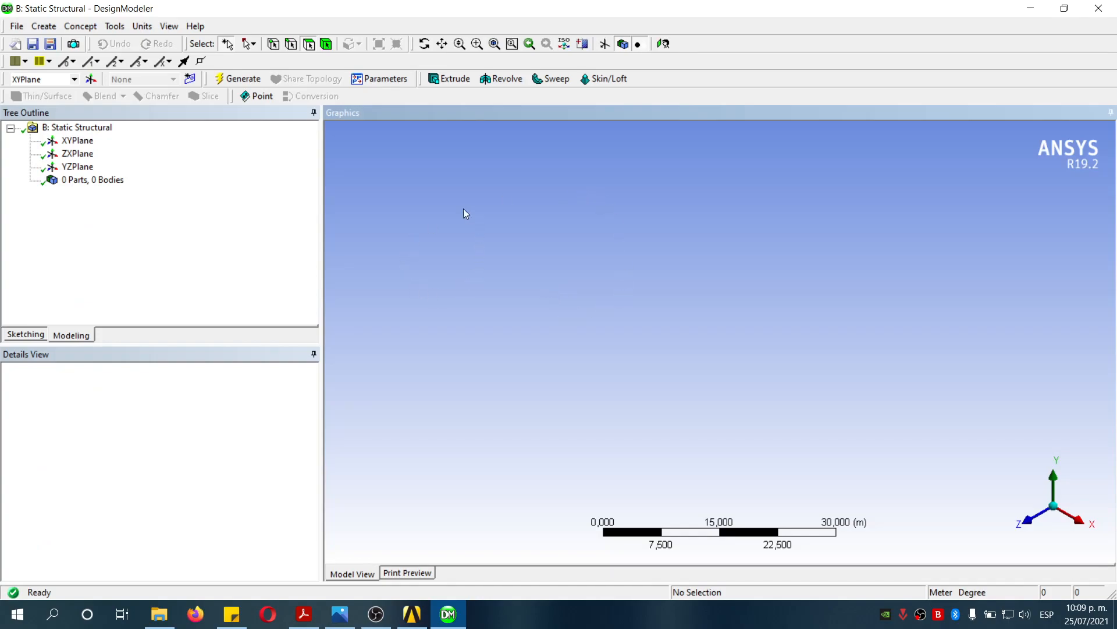
left_click(17, 26)
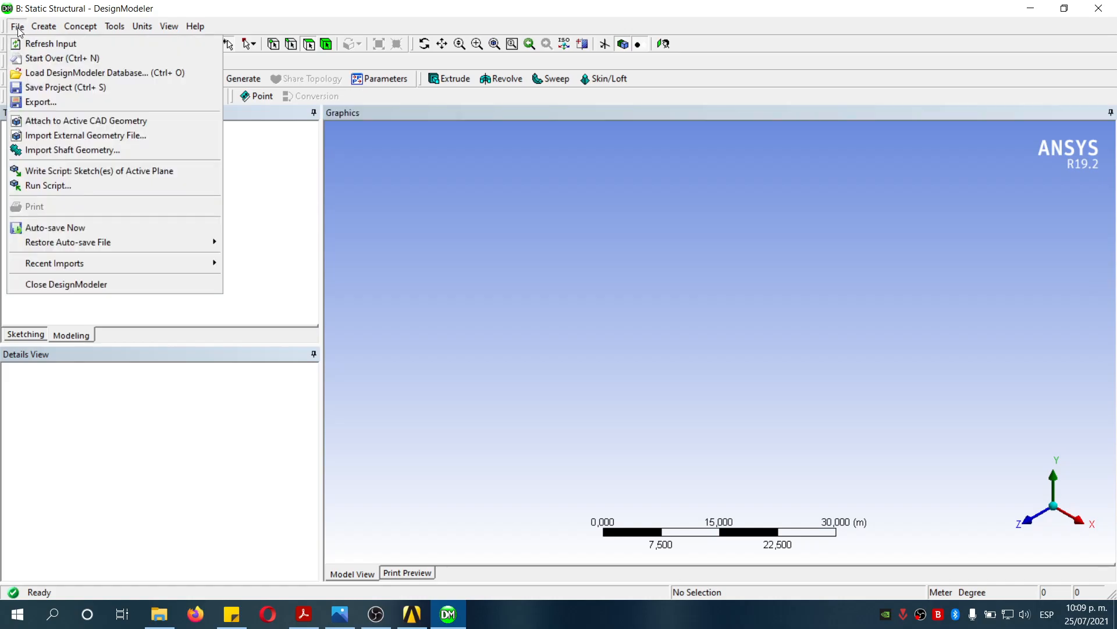
left_click(106, 138)
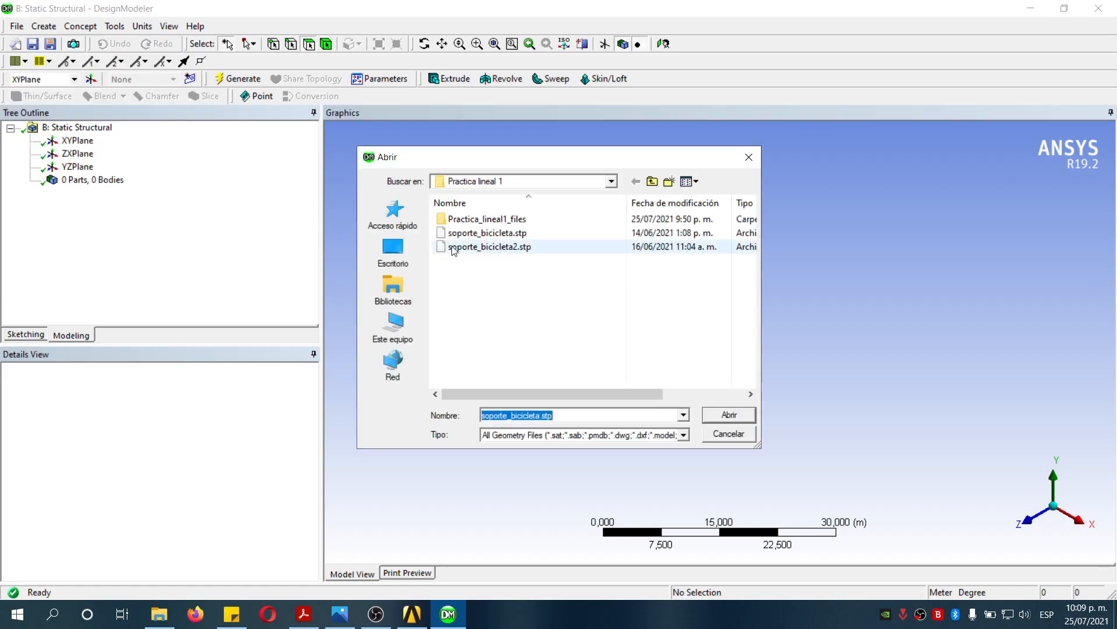
left_click(557, 321)
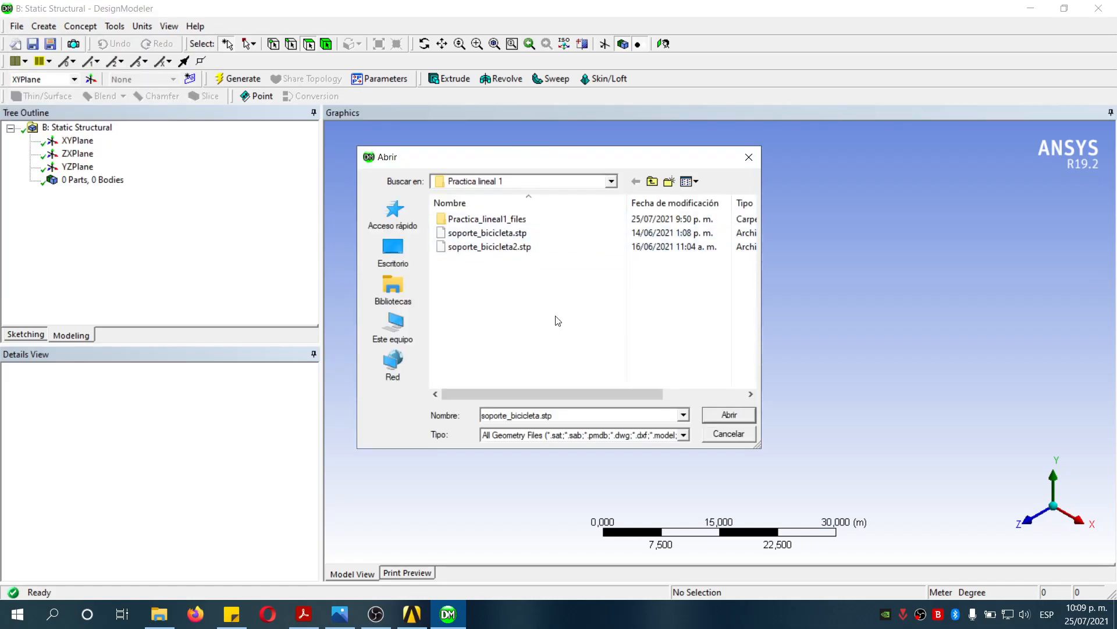
left_click(497, 249)
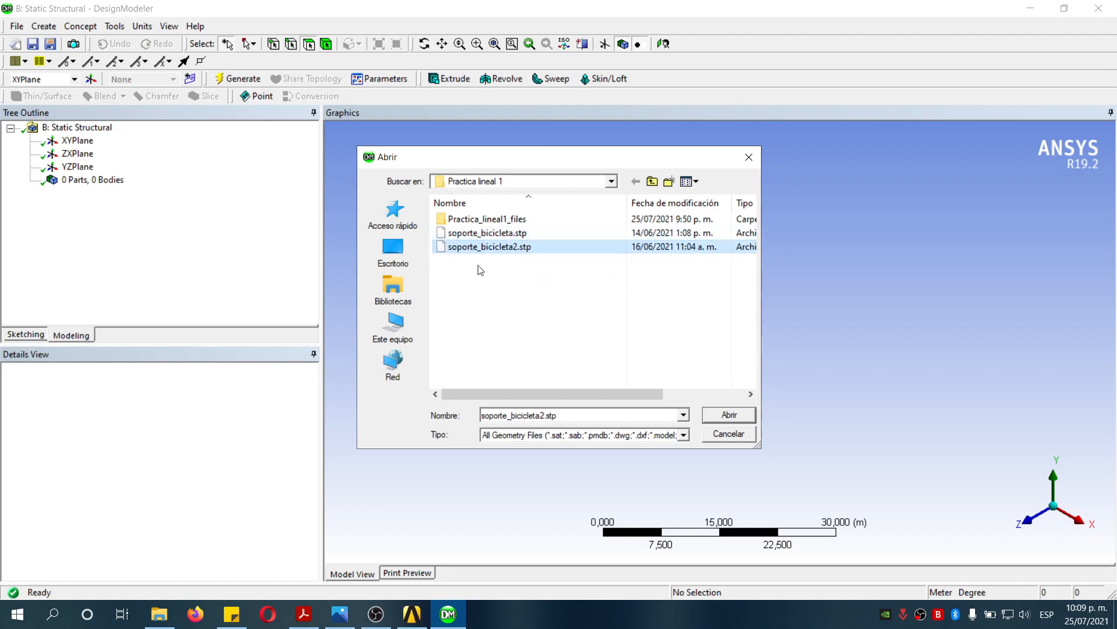
left_click(730, 415)
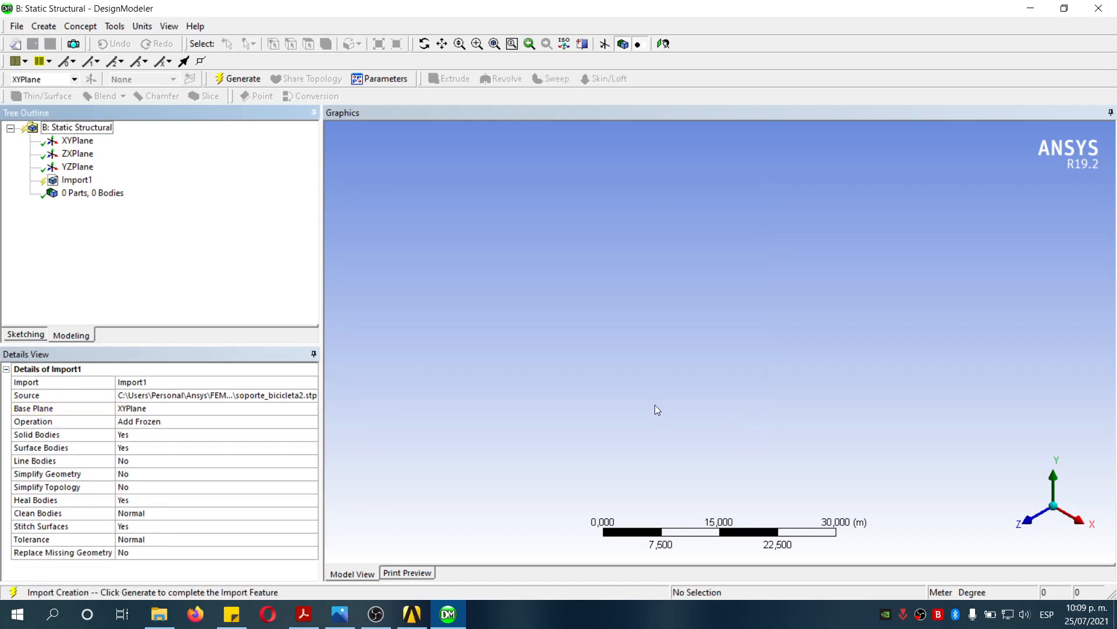
left_click(239, 78)
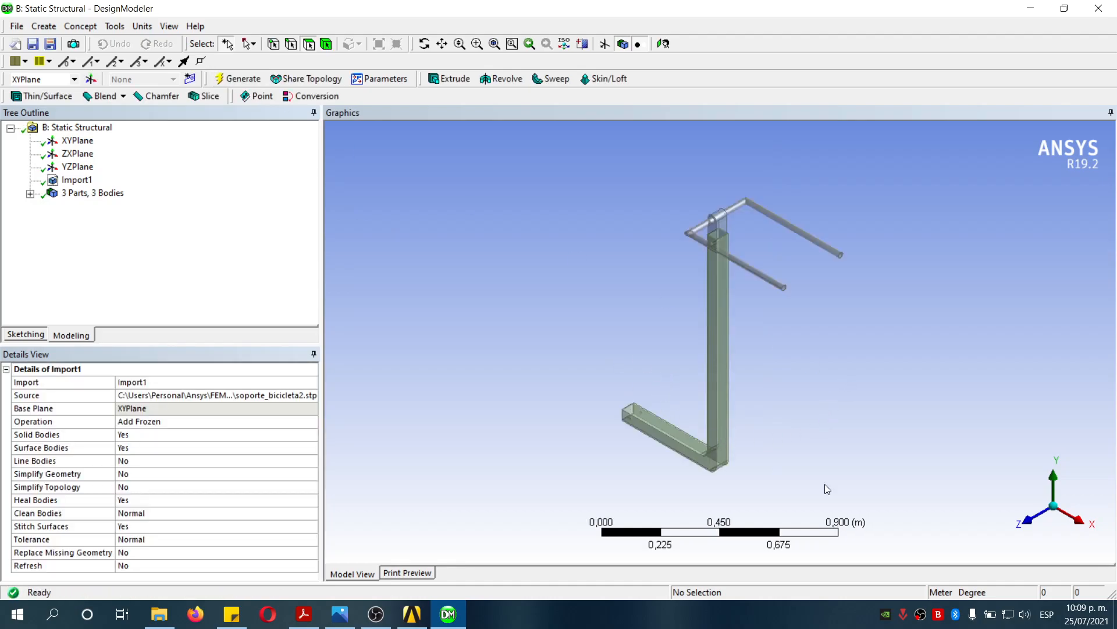
Step: Examine the imported support from the side, focusing on the rounded bend between its base and vertical post
left_click(1029, 519)
right_click_drag(645, 374, 802, 490)
scroll(752, 430, "down", 4)
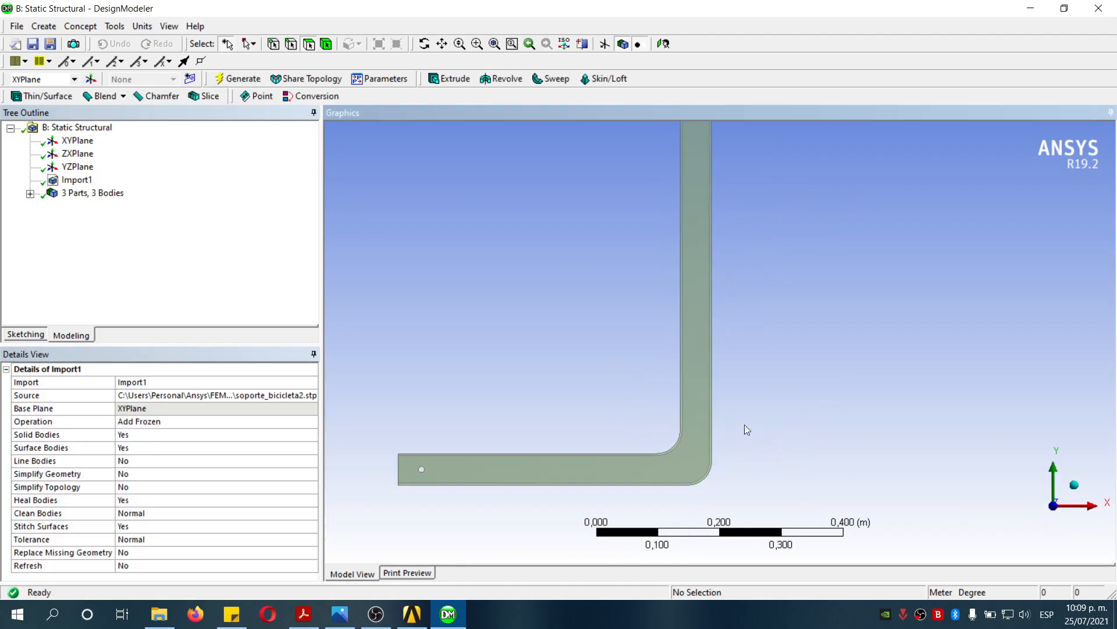
scroll(602, 399, "up", 1)
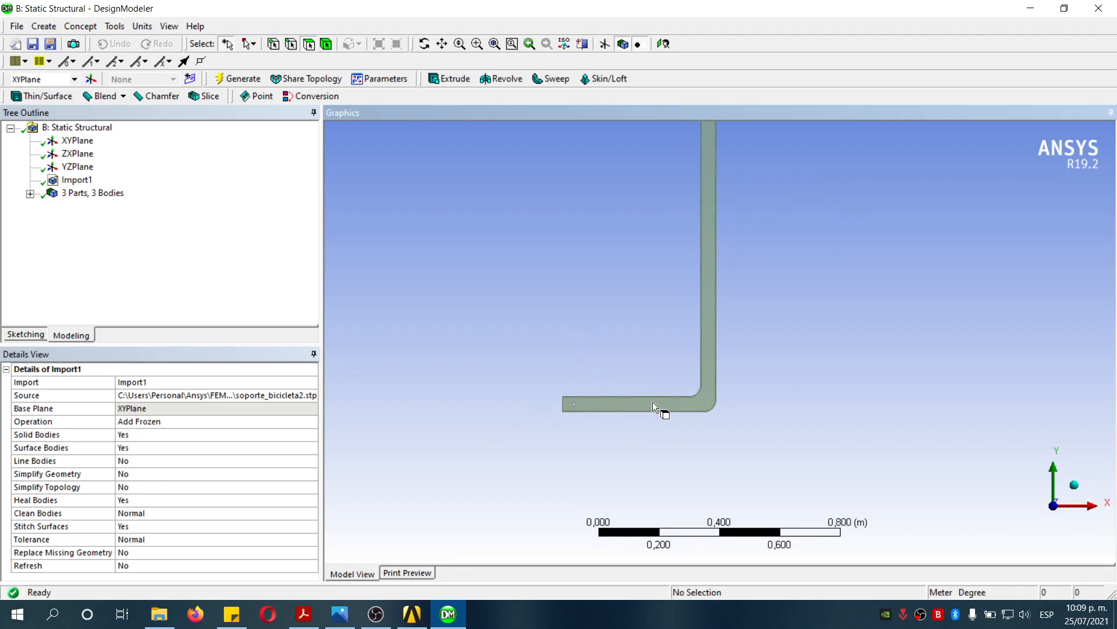
scroll(715, 326, "up", 1)
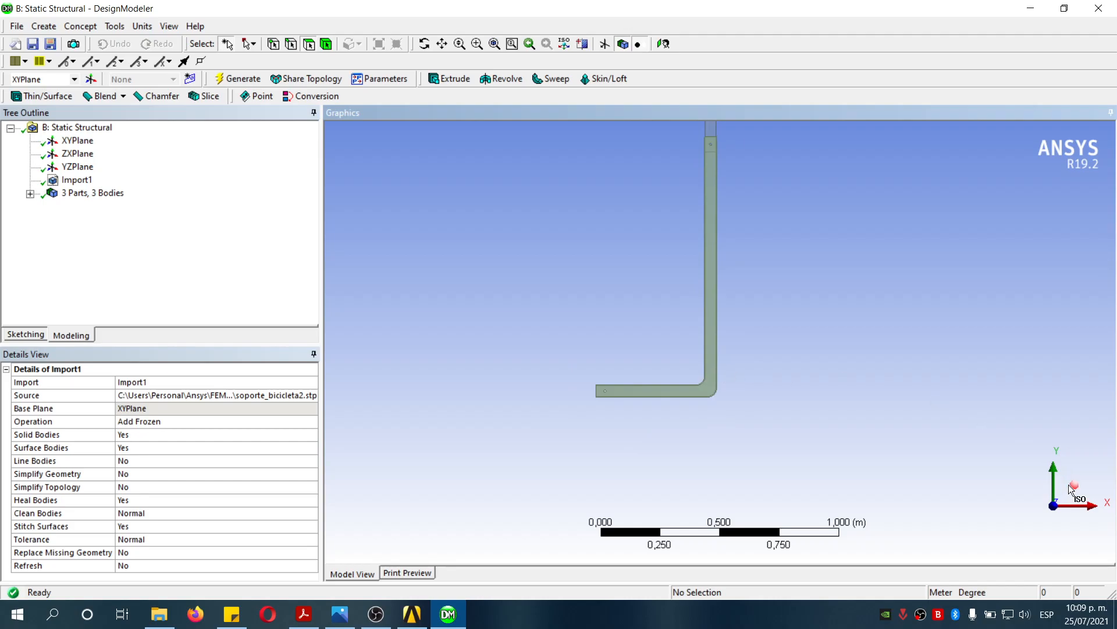
right_click_drag(637, 304, 743, 425)
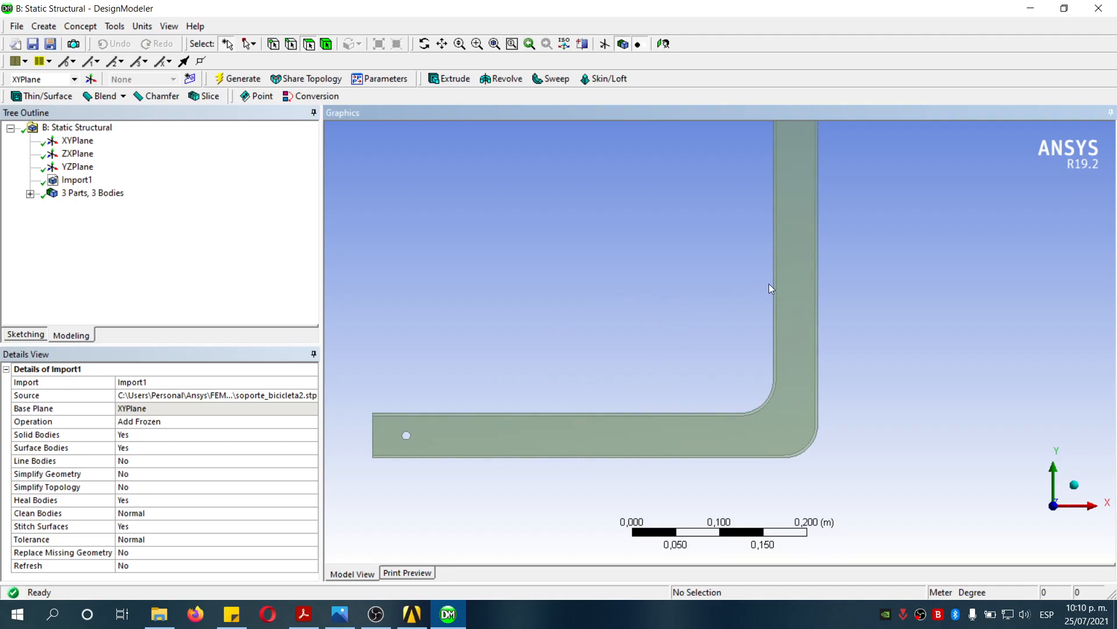
scroll(894, 380, "down", 6)
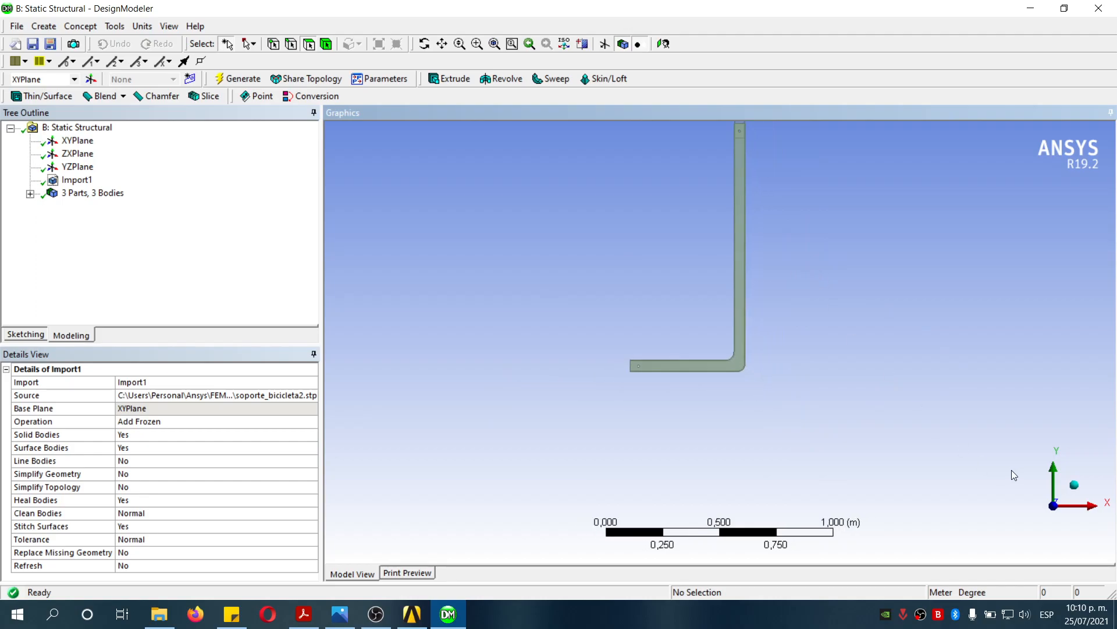
Step: Create a sketch on the XYPlane and draw a rectangle about 0.83 by 0.50 m across the support's lower bend
left_click(1072, 483)
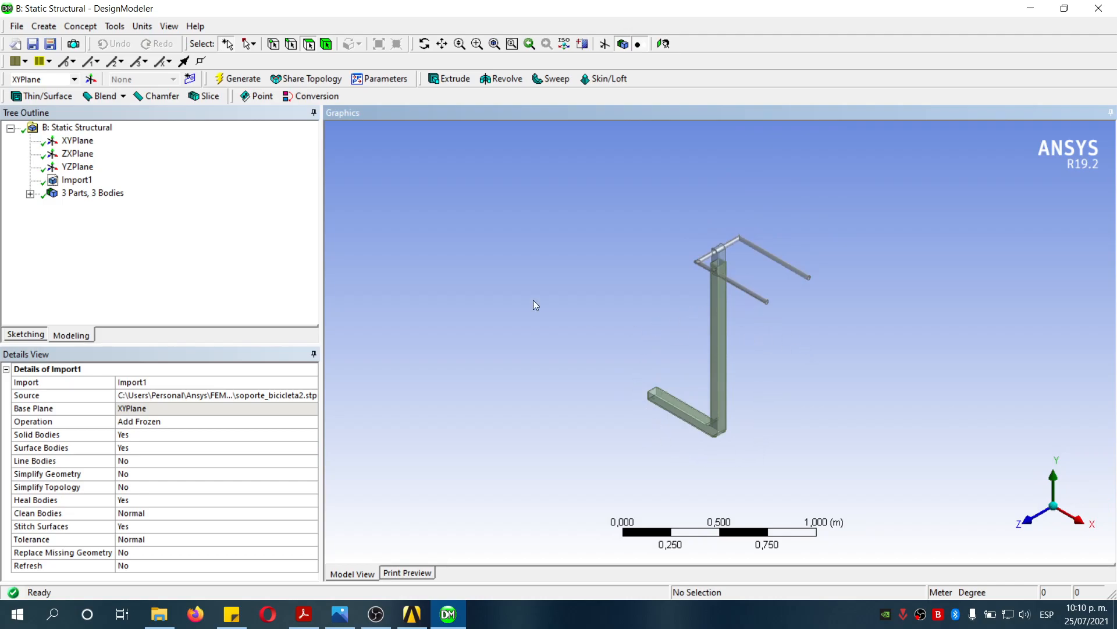
left_click(78, 141)
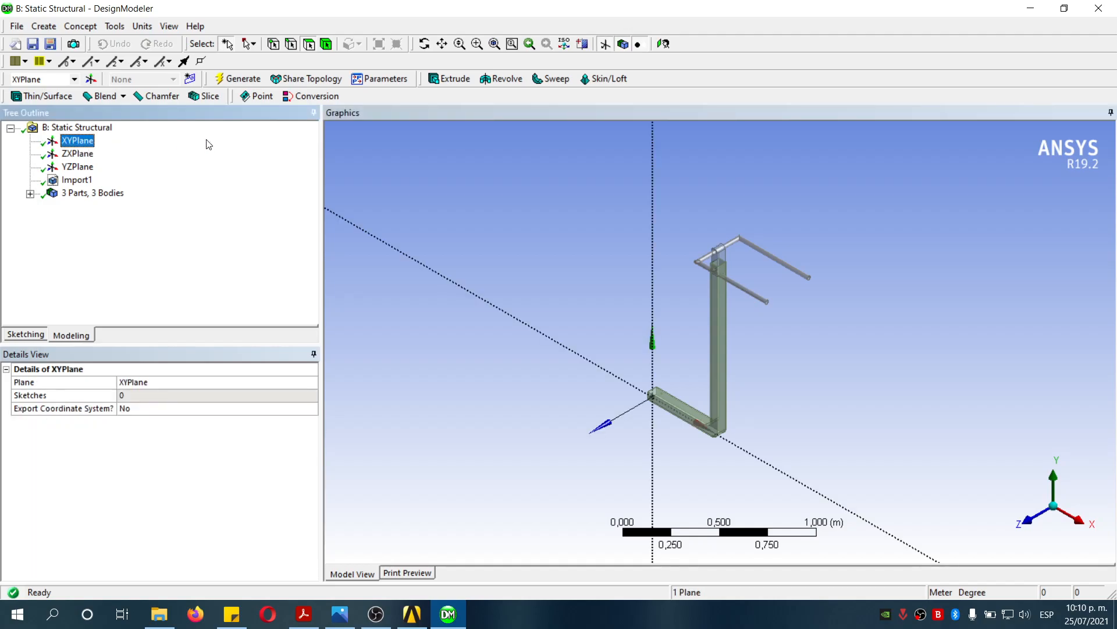
left_click(190, 82)
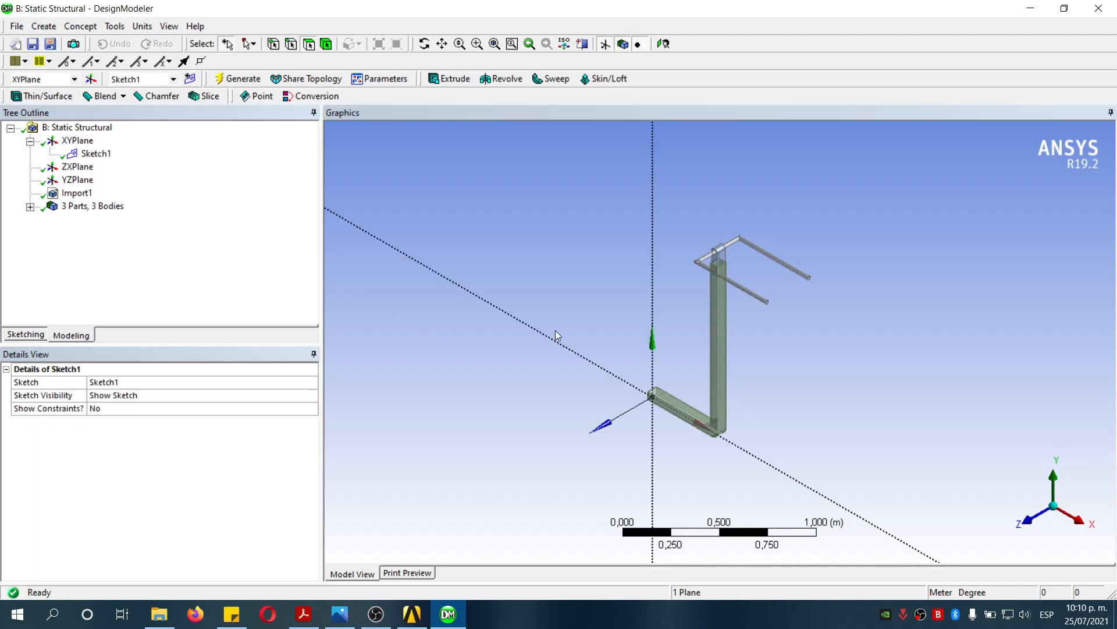
left_click(1028, 519)
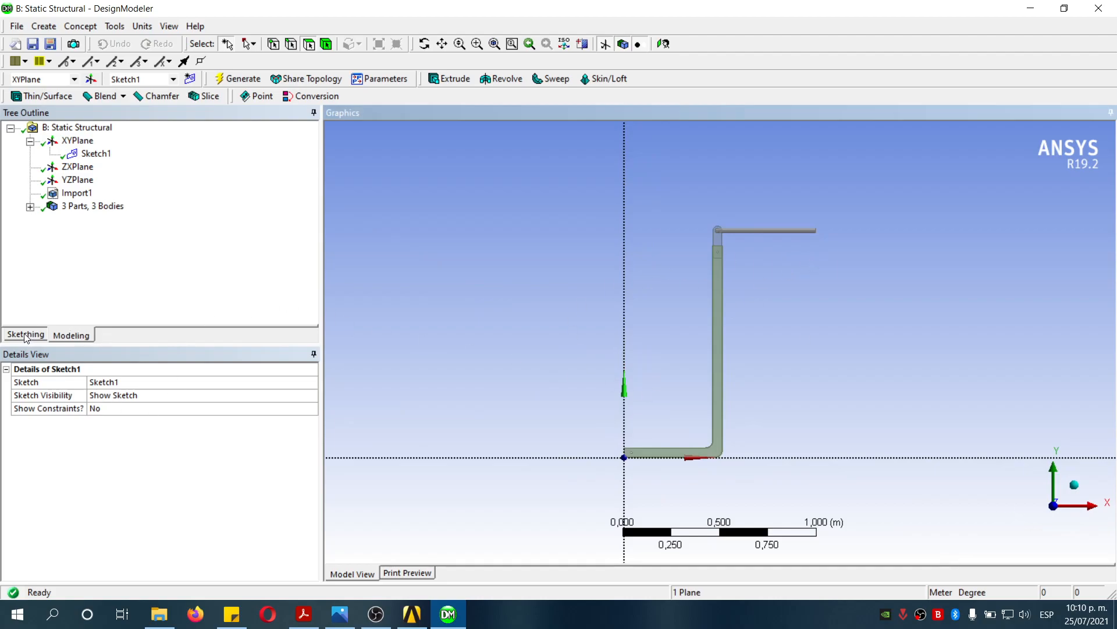
left_click(26, 335)
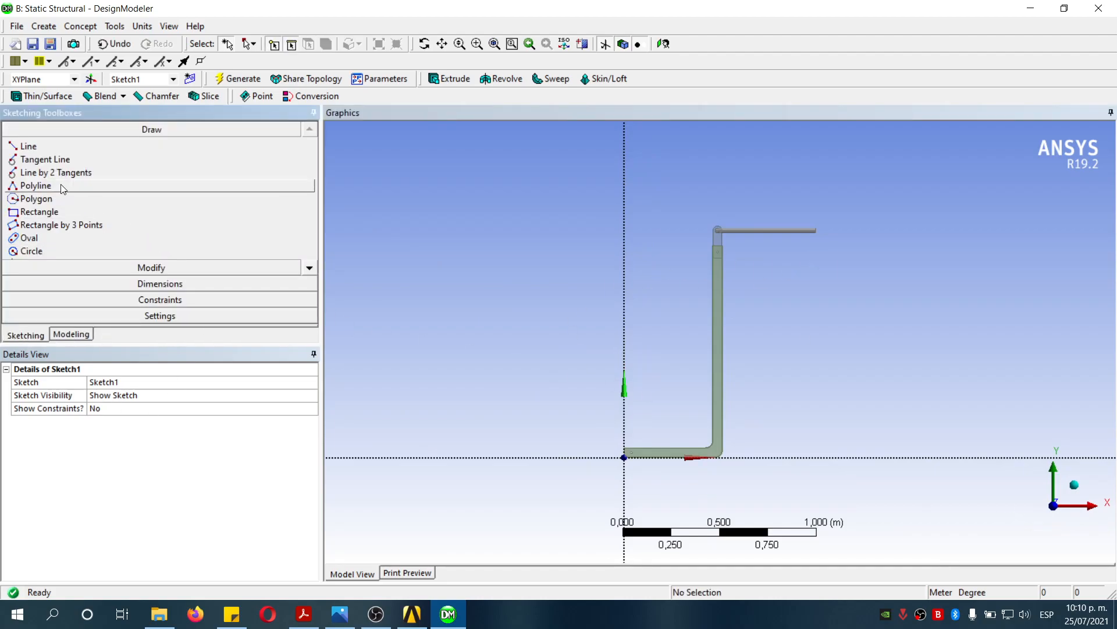
left_click(62, 217)
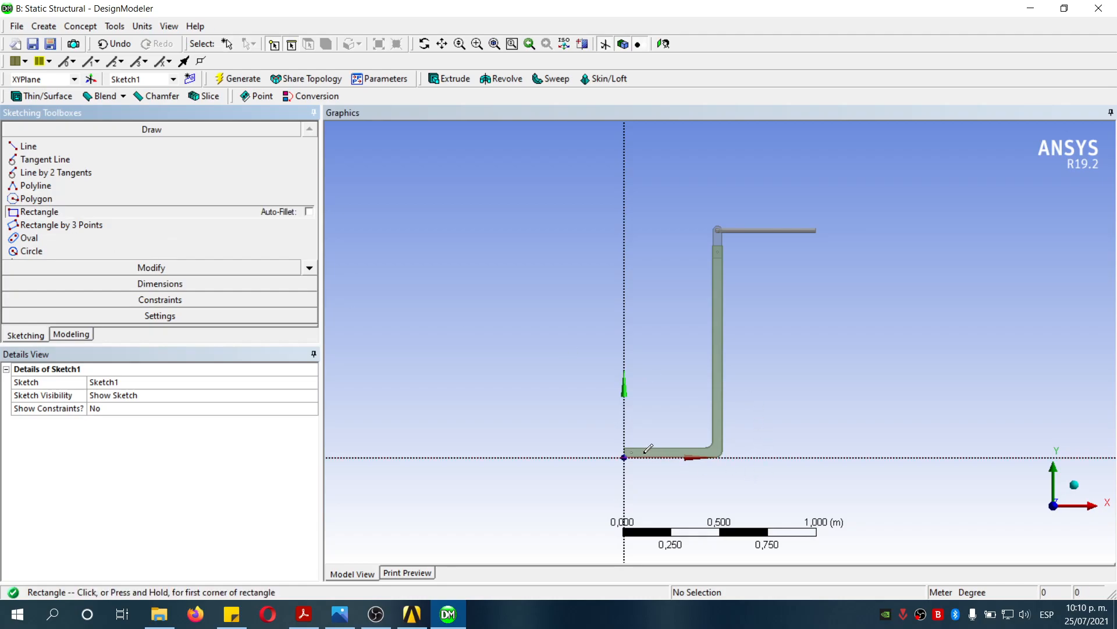
left_click(649, 475)
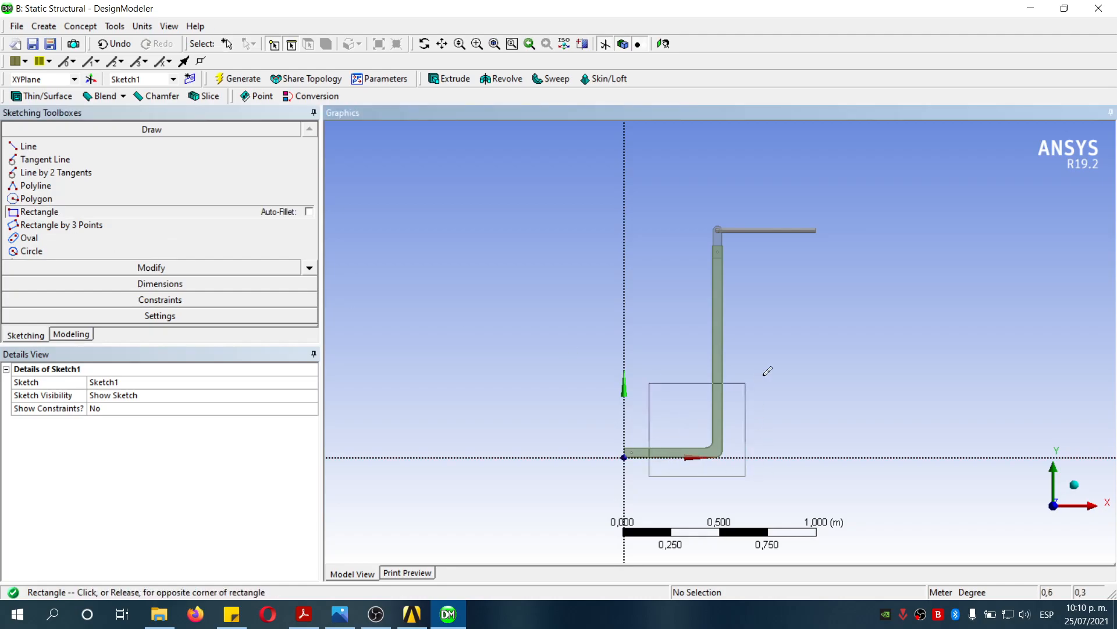
left_click(811, 380)
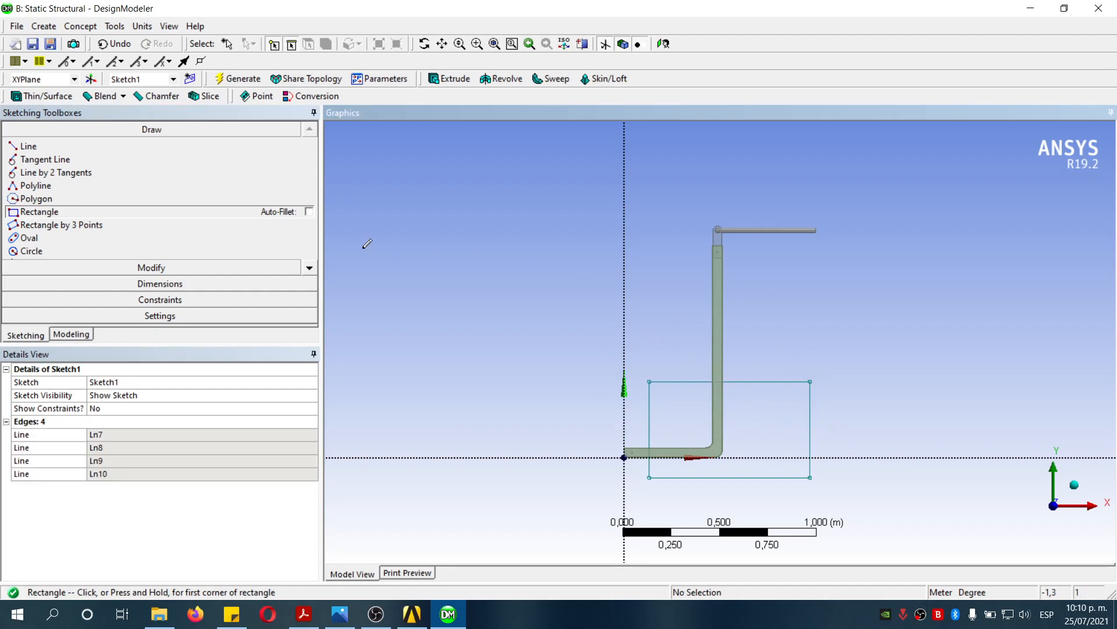
Step: Constrain the rectangle's bottom edge to be coincident with the sketch's horizontal axis
left_click(160, 300)
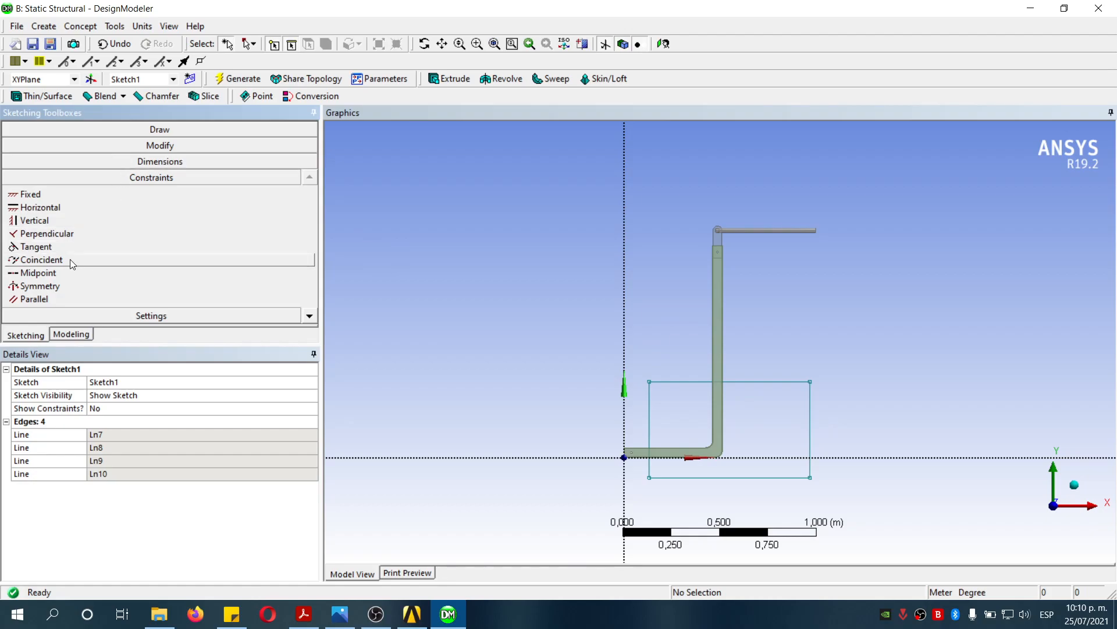
left_click(65, 260)
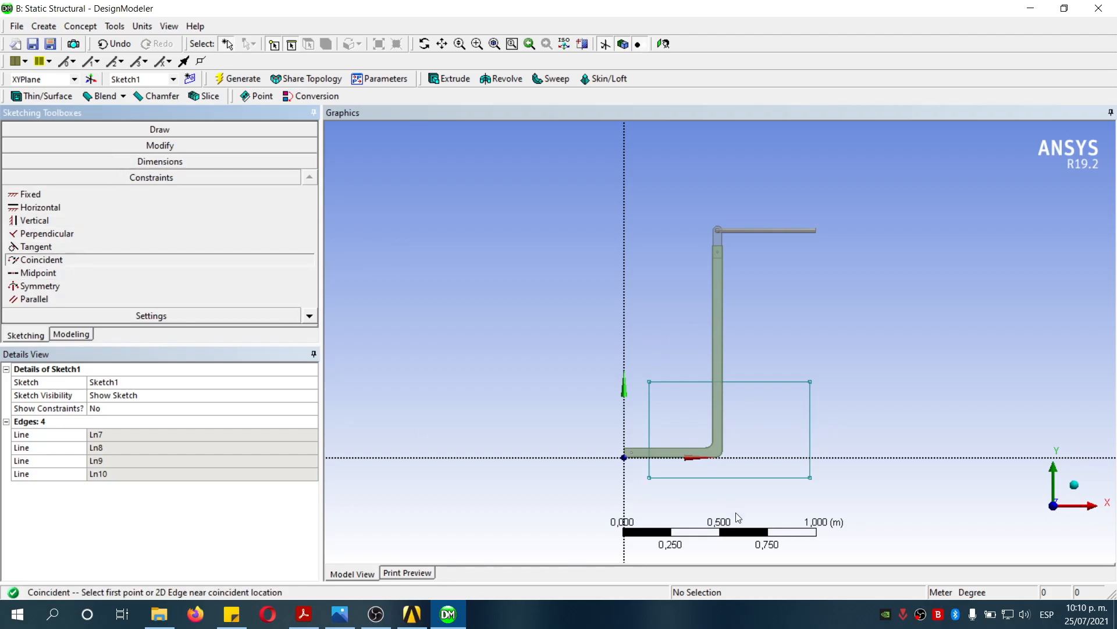
left_click(751, 478)
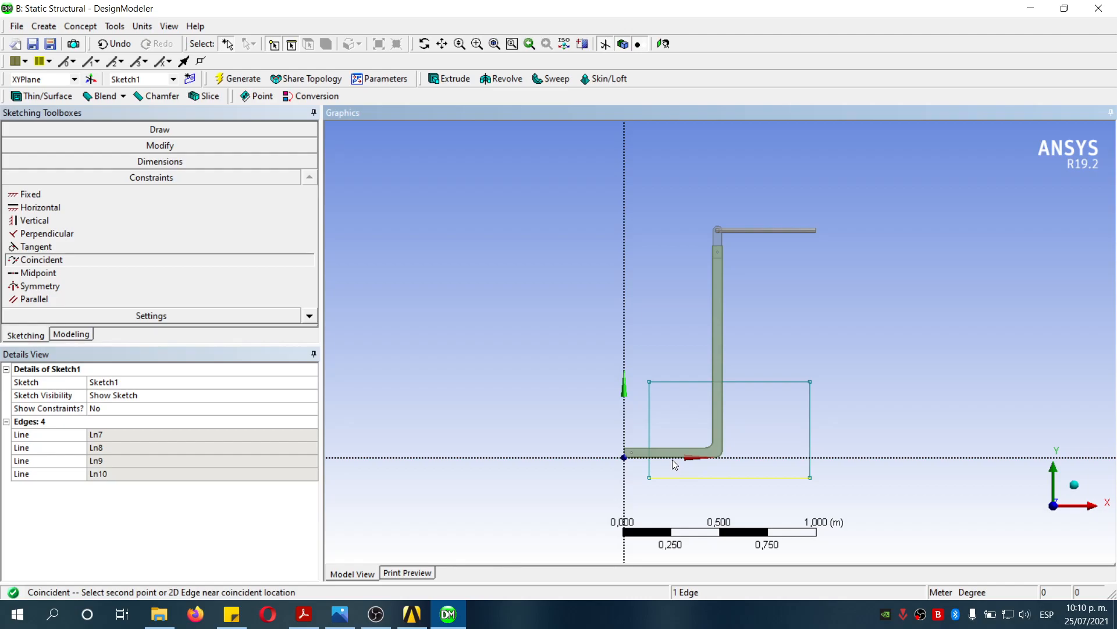
left_click(673, 459)
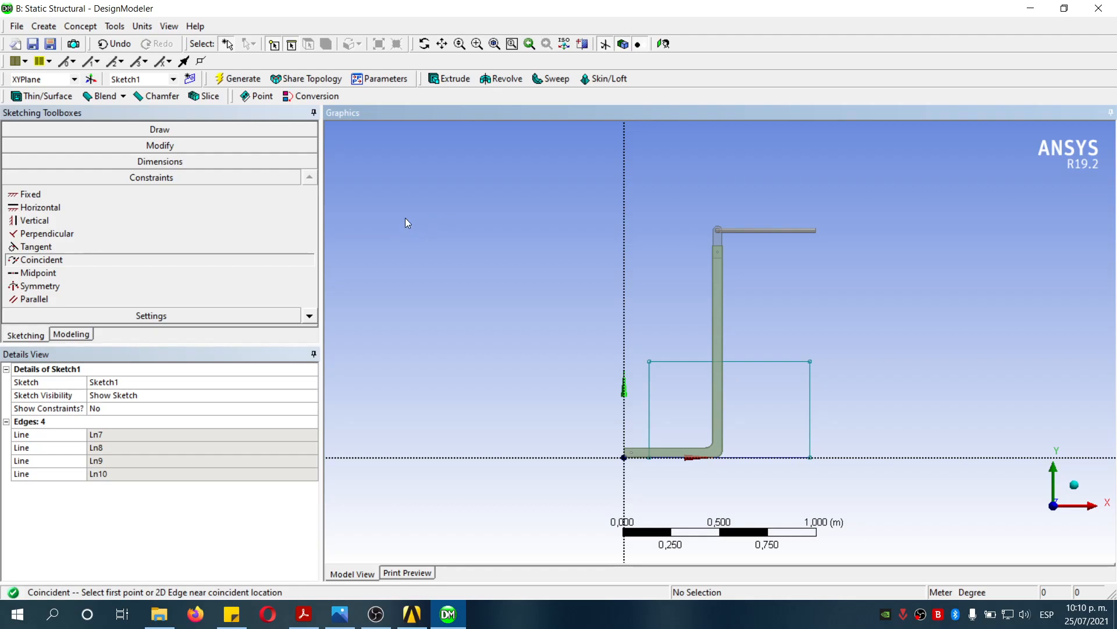
left_click(63, 209)
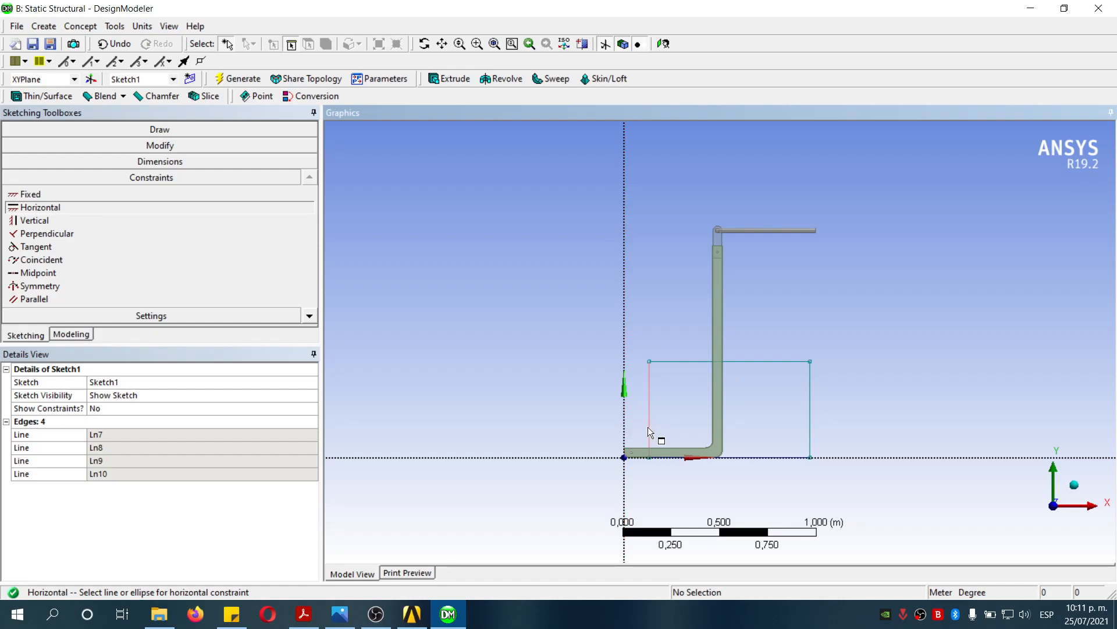
left_click(63, 207)
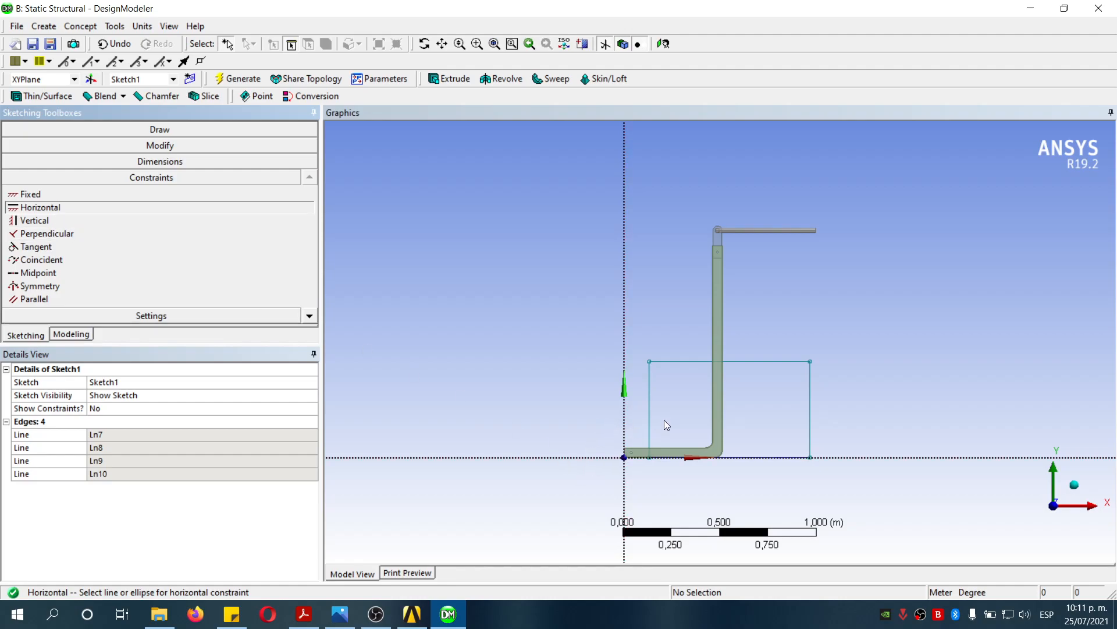
Step: Dimension the horizontal distance from the sketch's vertical axis to the rectangle's nearest vertical edge
scroll(654, 436, "down", 2)
scroll(634, 445, "up", 7)
scroll(605, 446, "down", 1)
right_click_drag(521, 381, 646, 437)
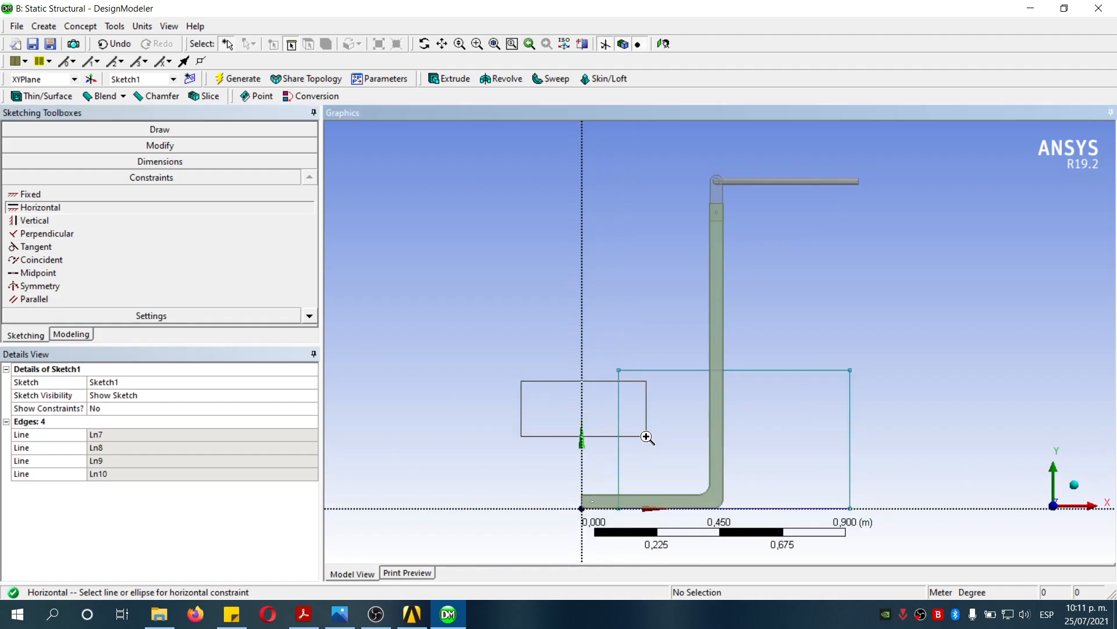
left_click(159, 163)
scroll(773, 409, "down", 3)
left_click(41, 191)
scroll(711, 431, "down", 2)
left_click(711, 426)
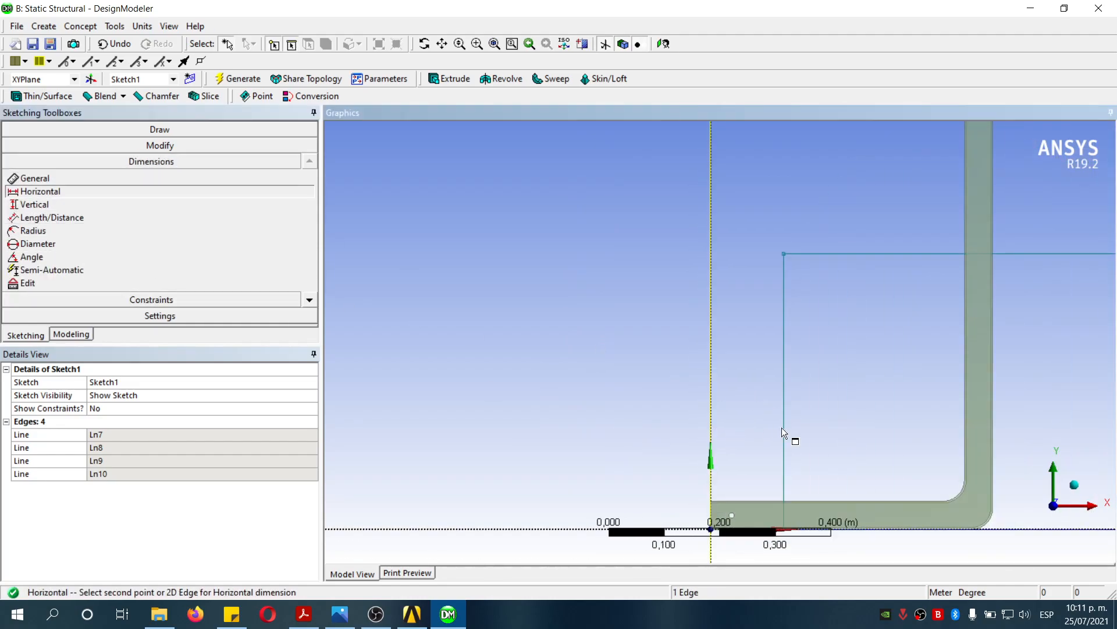
left_click(784, 426)
left_click(751, 402)
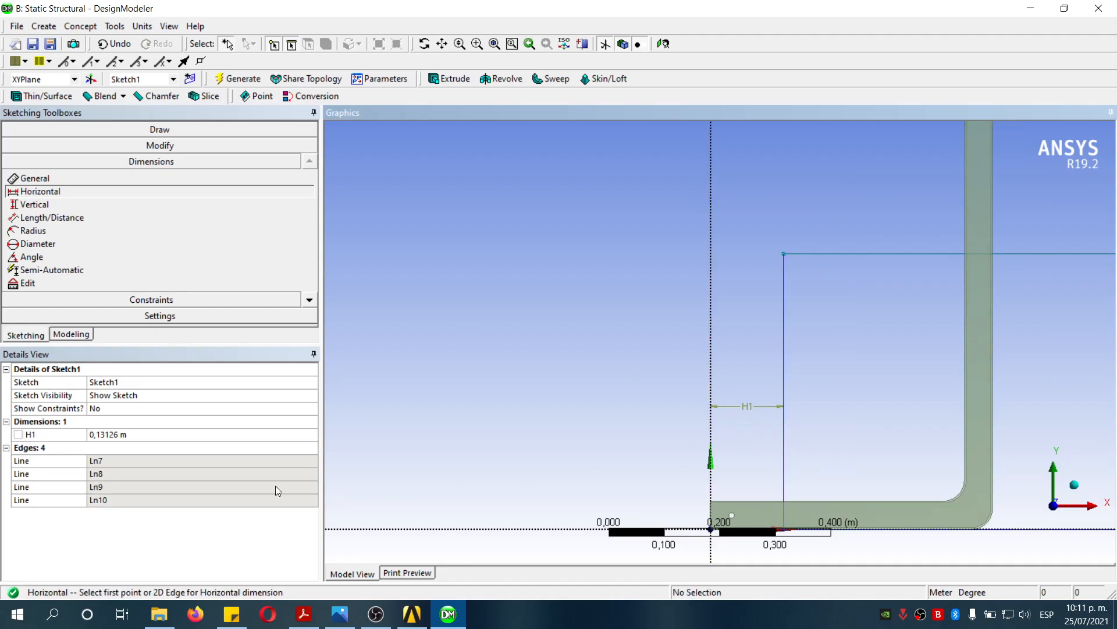
Step: Set the rectangle's horizontal offset from the vertical axis to 0.308 m
left_click(162, 434)
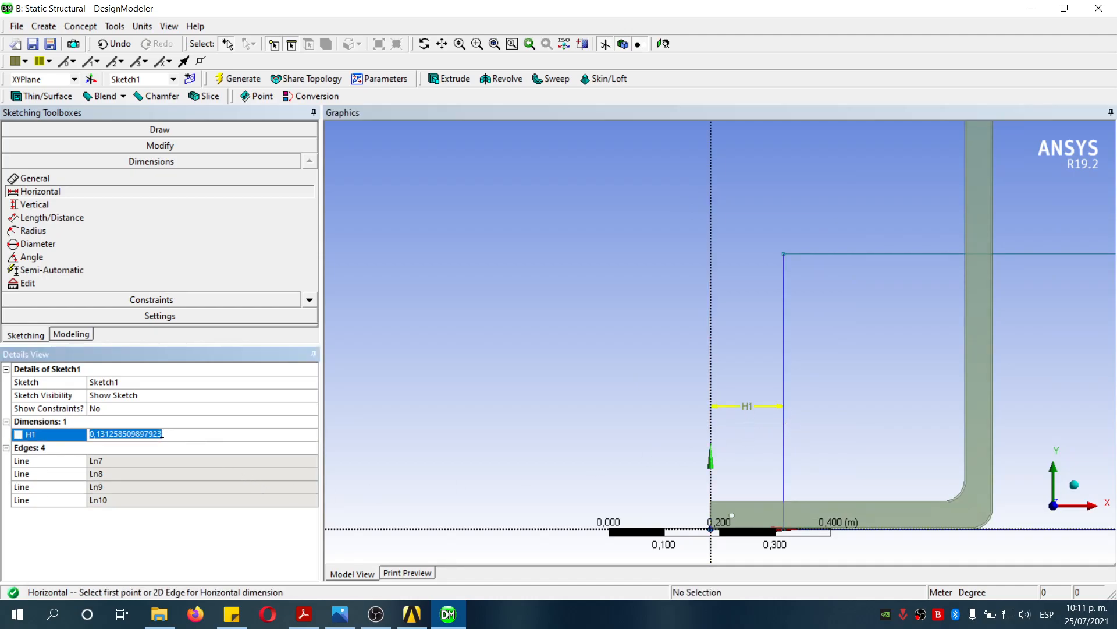
type("0")
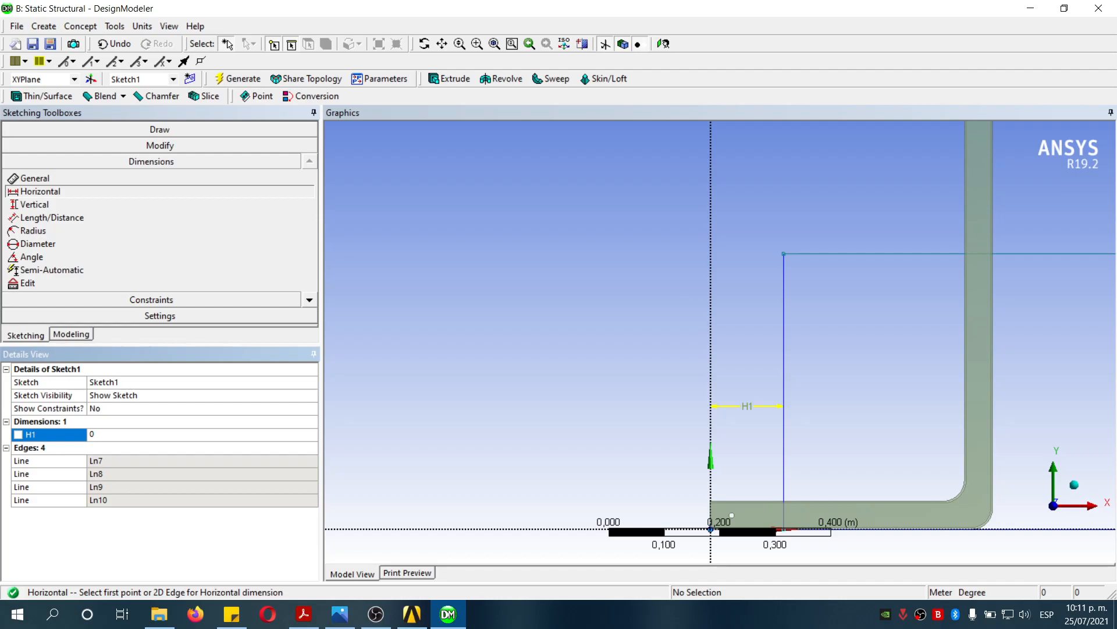
type(",308")
key("Return")
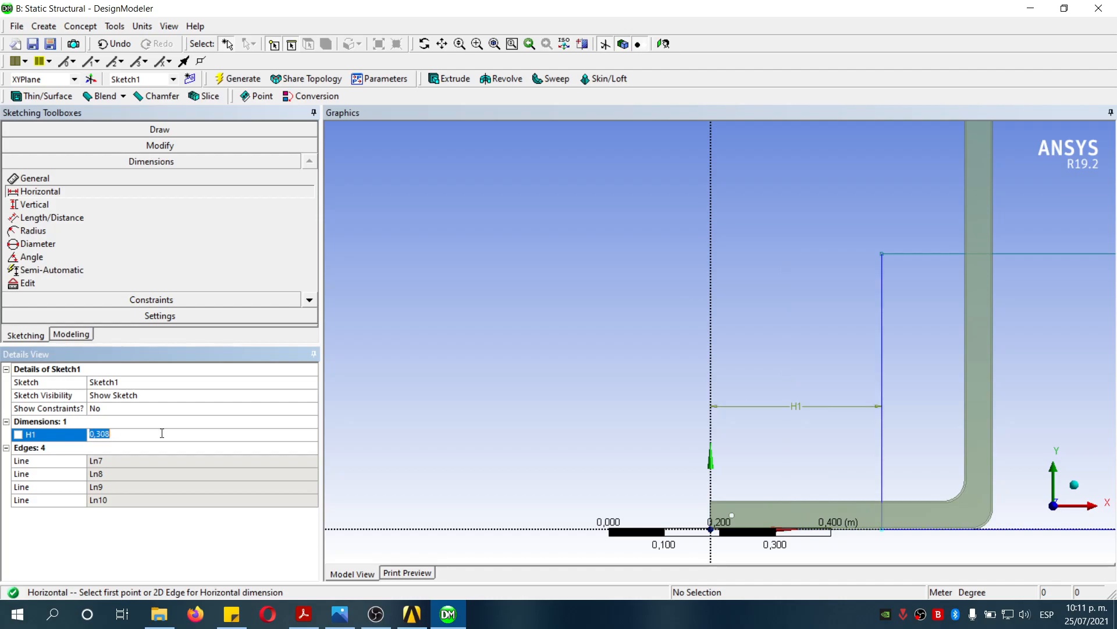
Step: Dimension the rectangle's width along its bottom edge and its height along its outer vertical edge
scroll(652, 362, "down", 3)
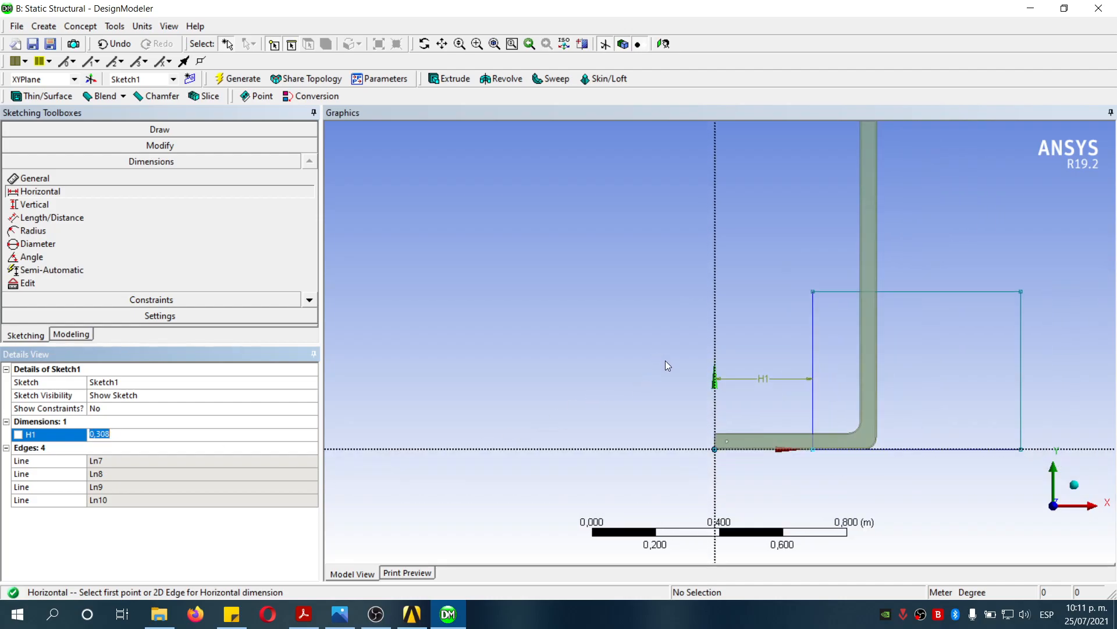
left_click(61, 177)
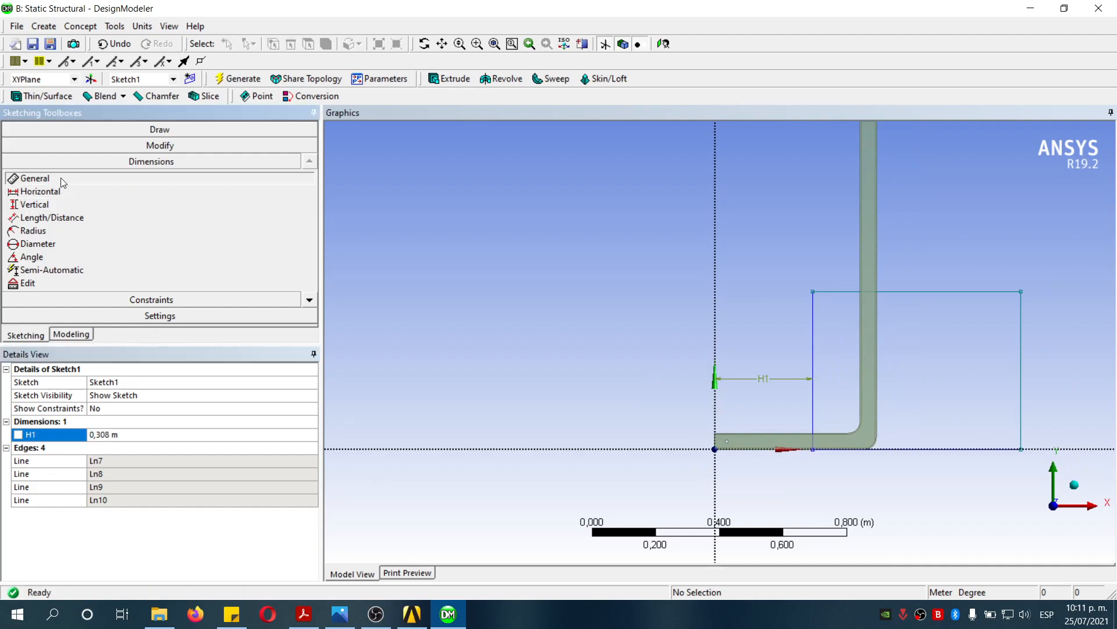
left_click(921, 449)
left_click(926, 494)
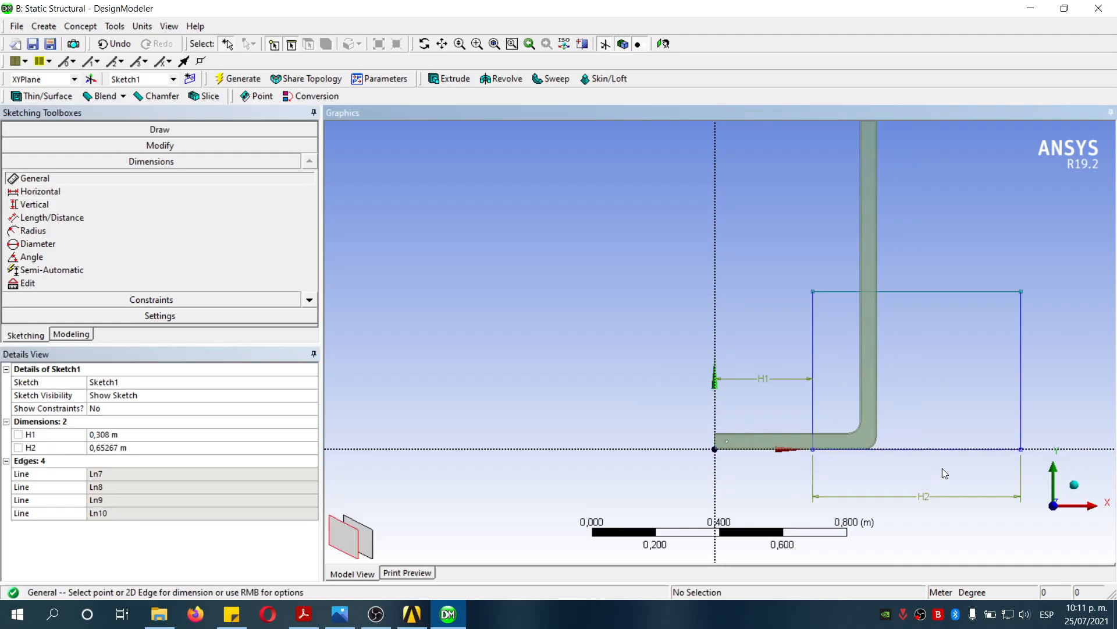
left_click(1022, 388)
left_click(1056, 374)
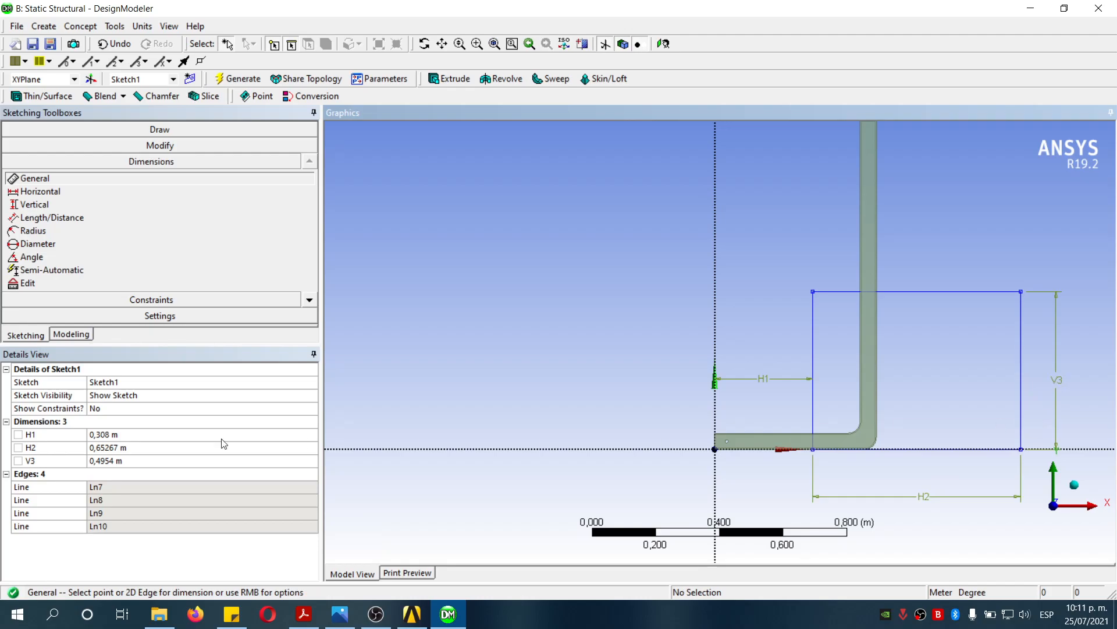
Step: Set the rectangle's width dimension H2 to 0.308 m
left_click(151, 447)
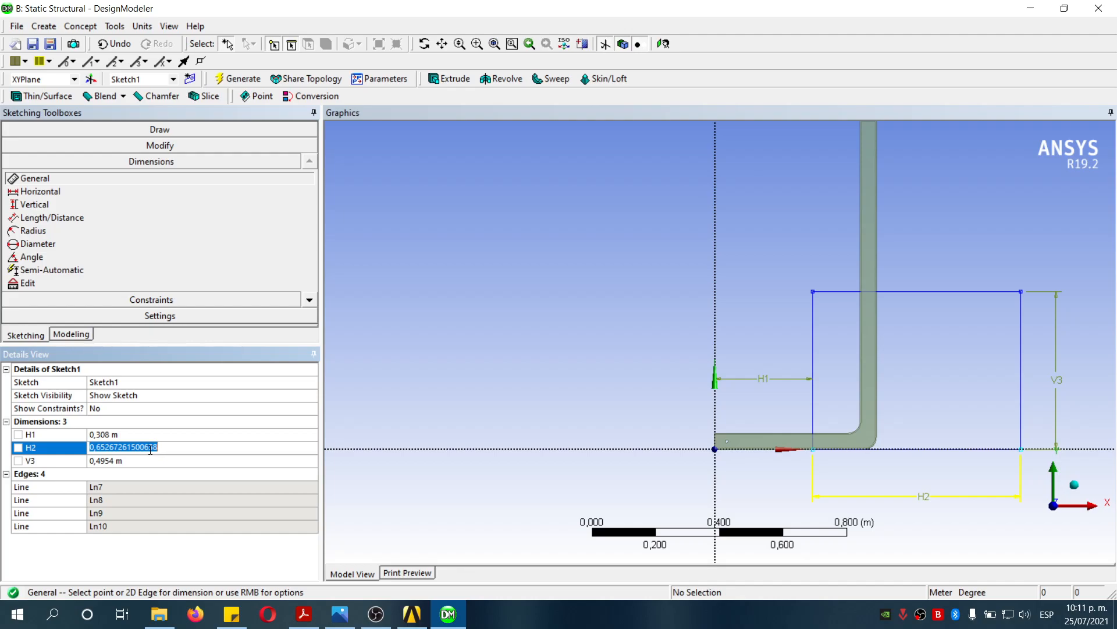
type("0")
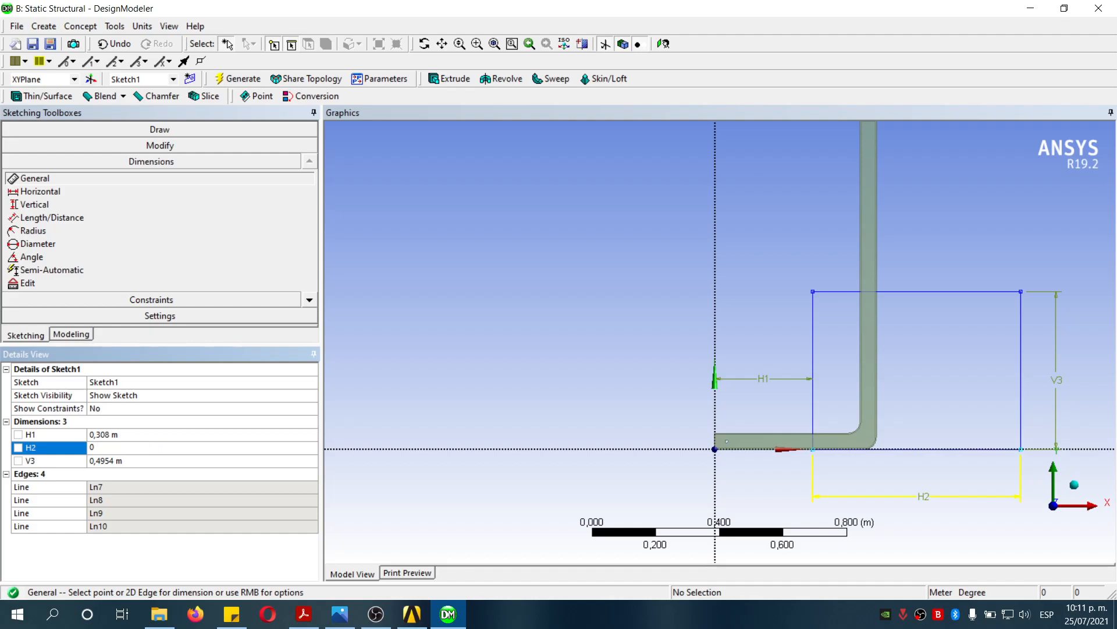
type(",308")
key("Return")
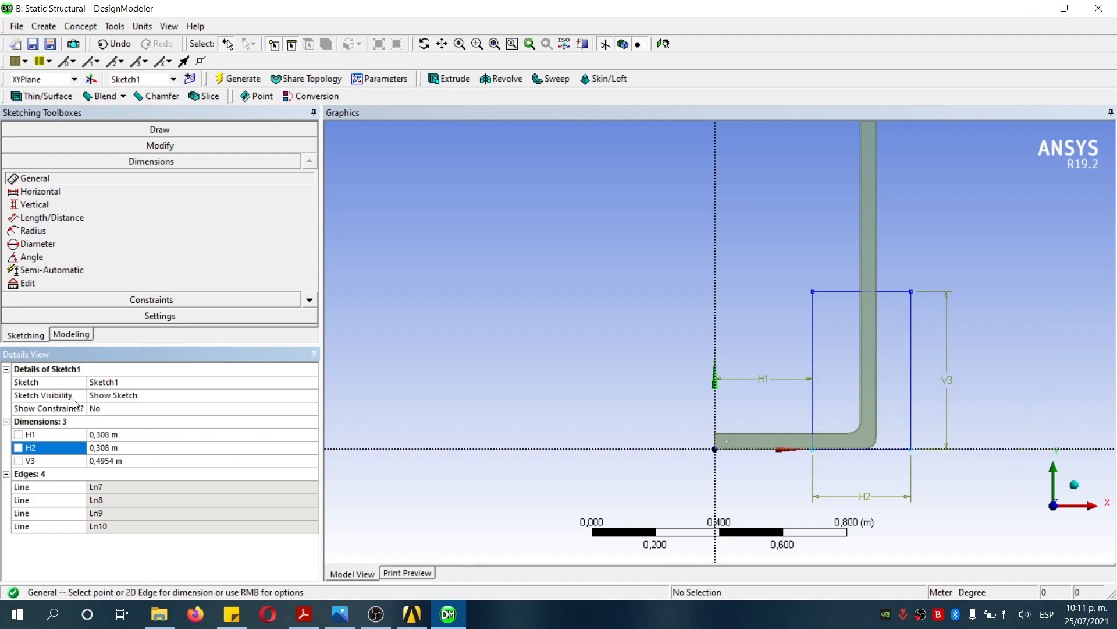
Step: Set the horizontal offset H1 between the vertical axis and the rectangle to 0.2 m
left_click(127, 436)
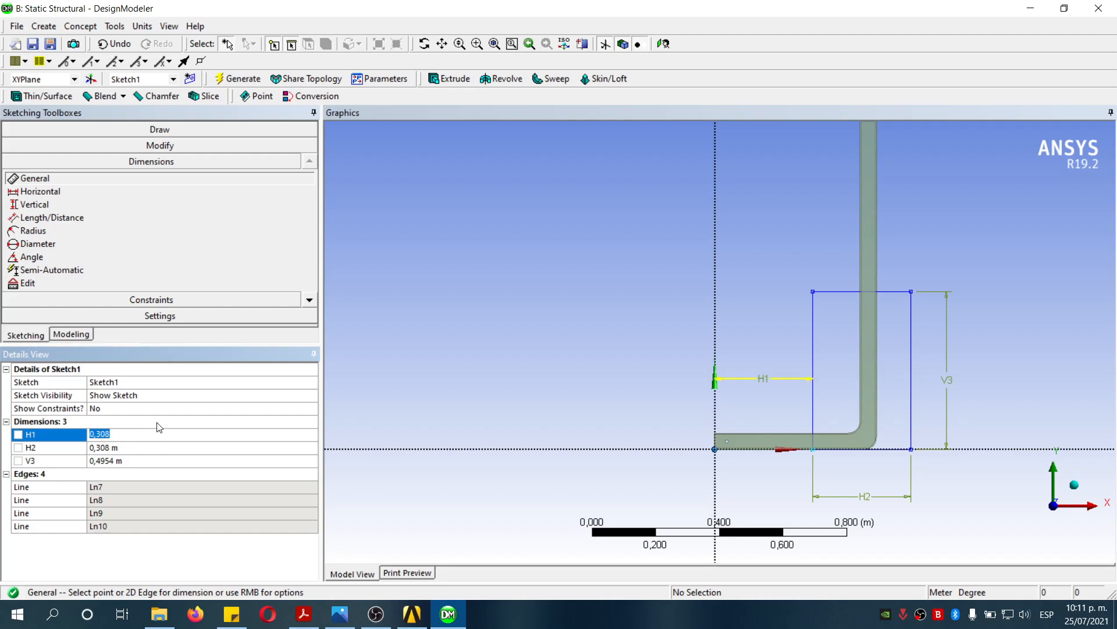
type("2")
type(",")
key("BackSpace")
key("BackSpace")
type("0,2")
key("Return")
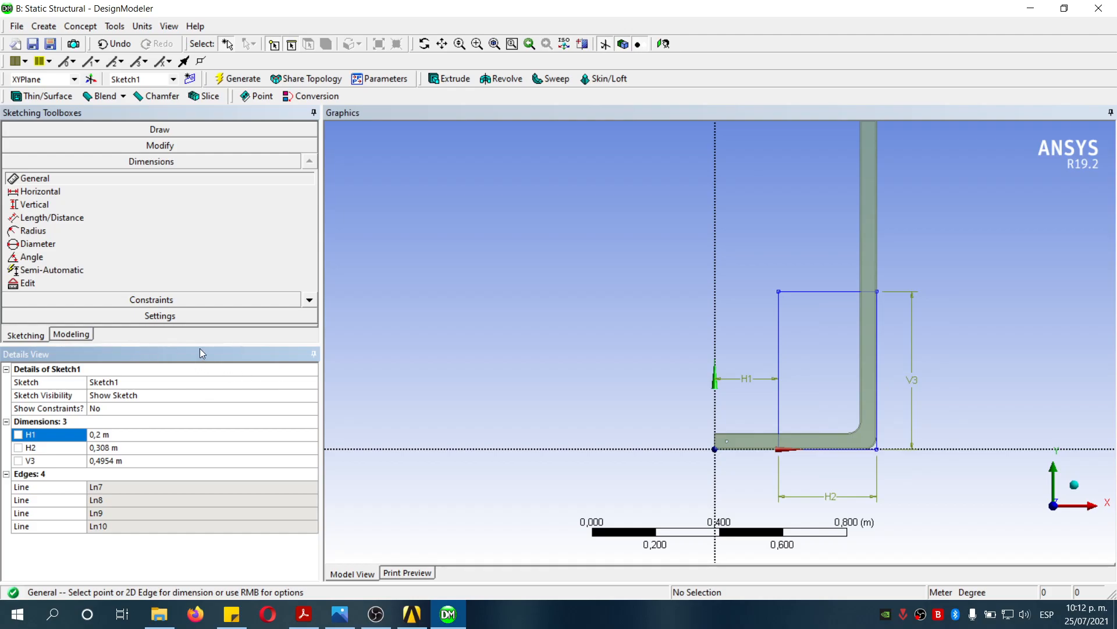
Step: Set the rectangle's height dimension V3 to 0.25 m
left_click(139, 459)
type("0,25")
key("Return")
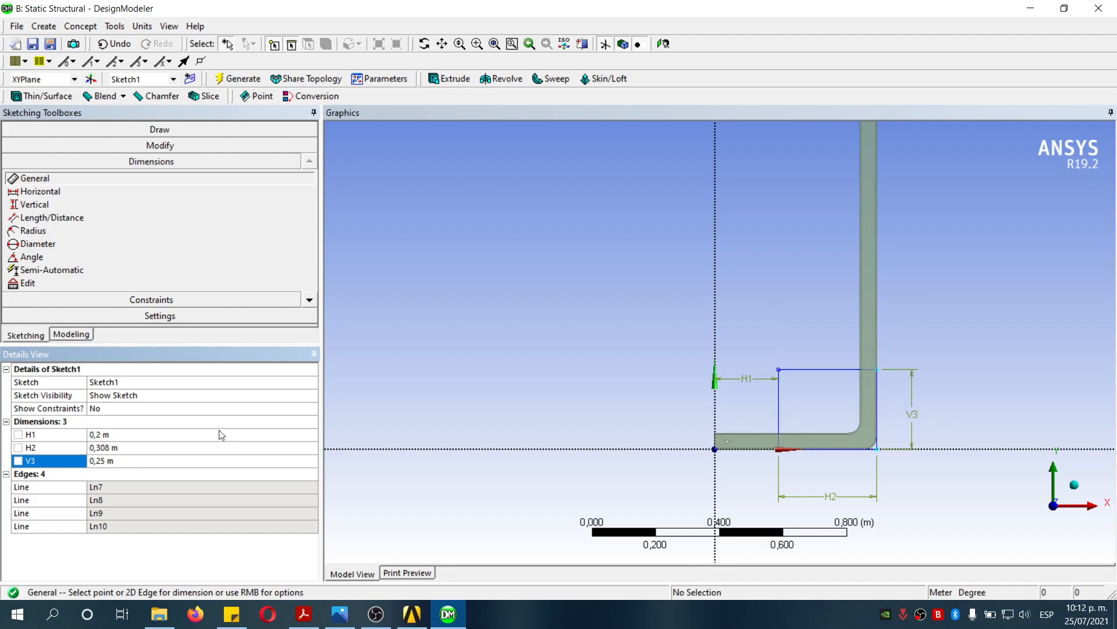
Step: Start an extrusion of the rectangle in Sketch1 with the operation set to Slice Material
left_click(1074, 485)
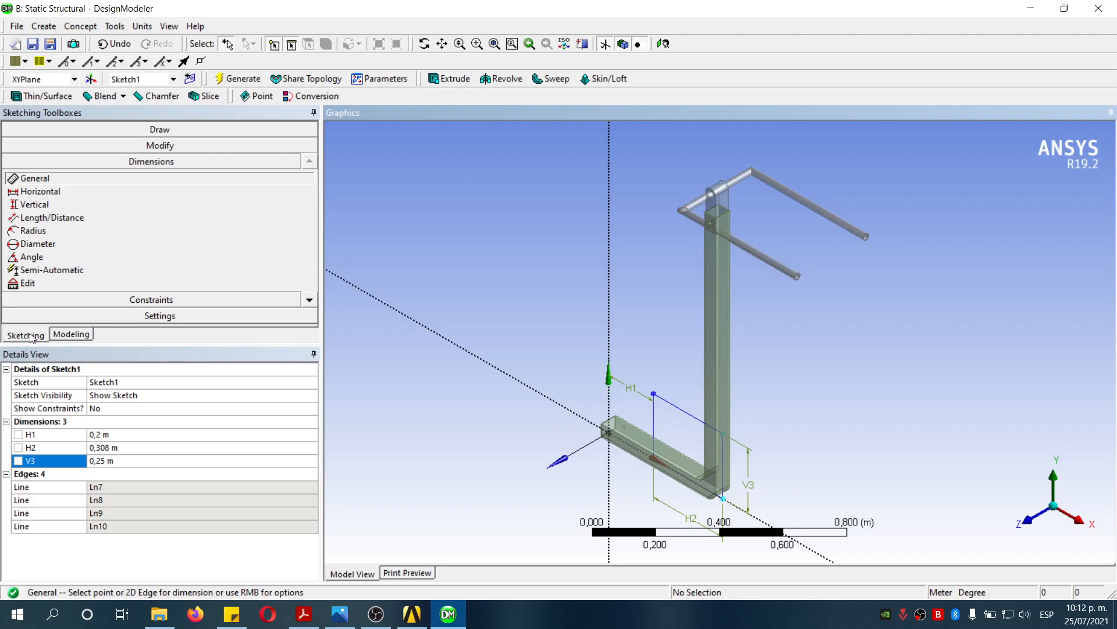
left_click(71, 335)
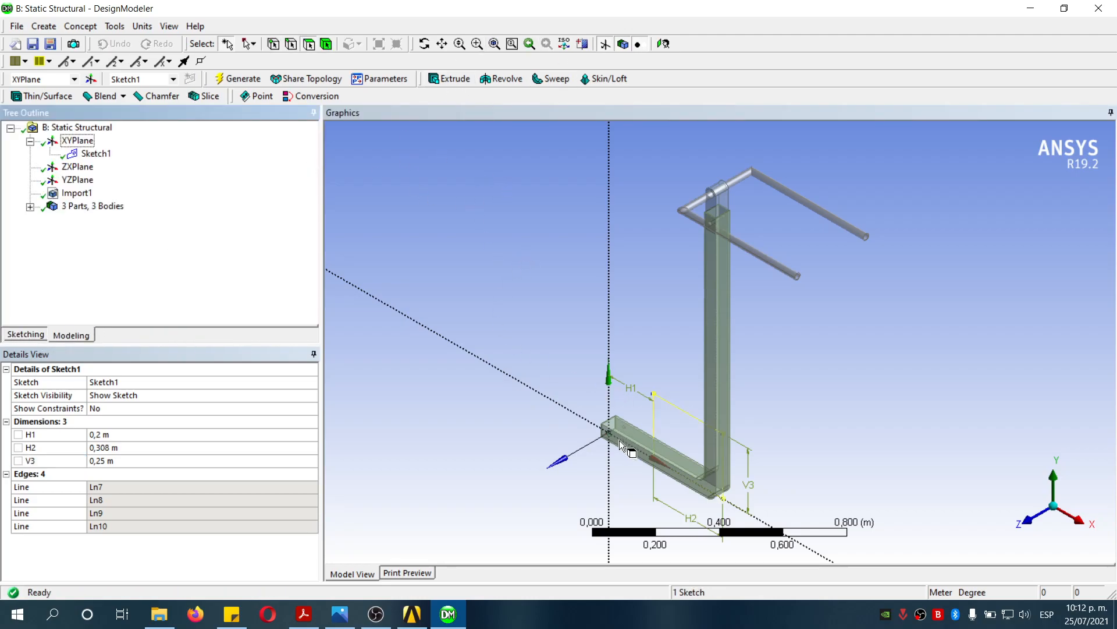
left_click(453, 80)
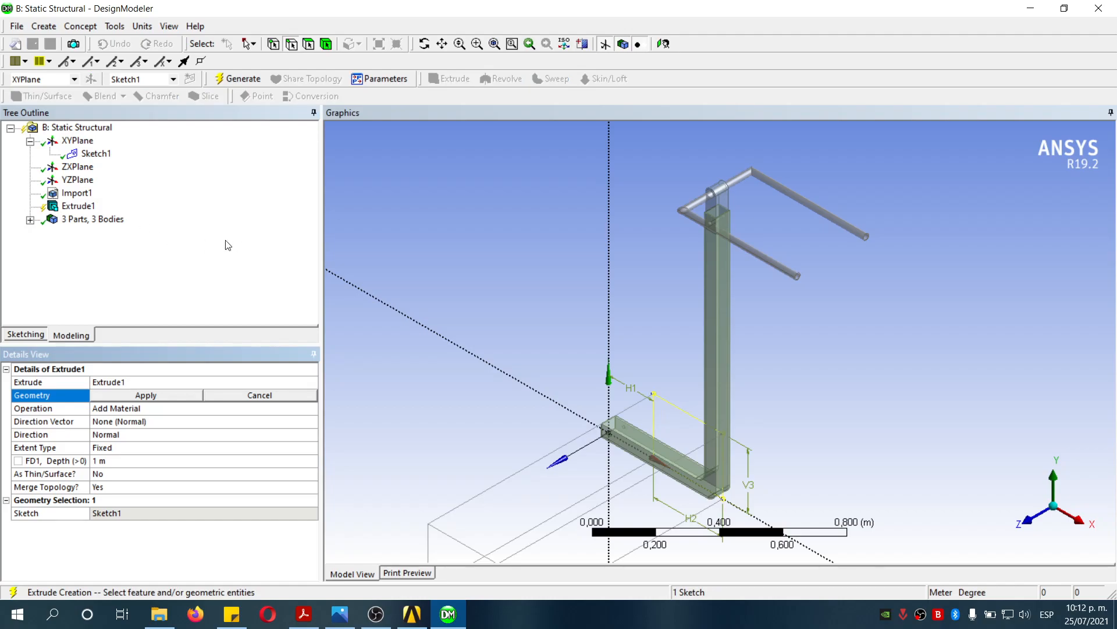
left_click(95, 153)
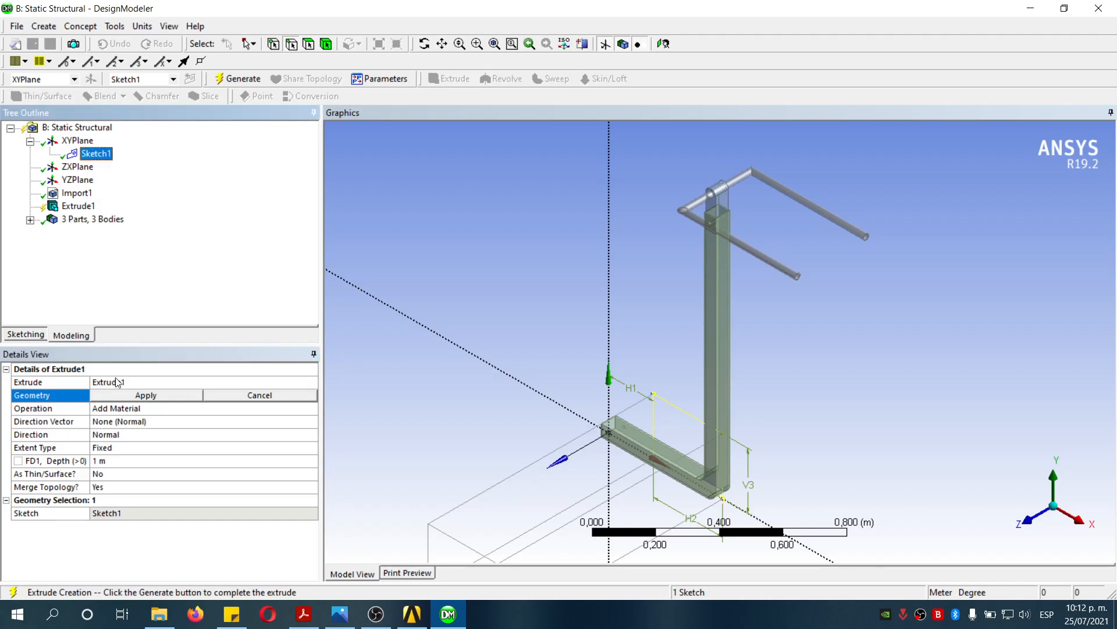
left_click(145, 395)
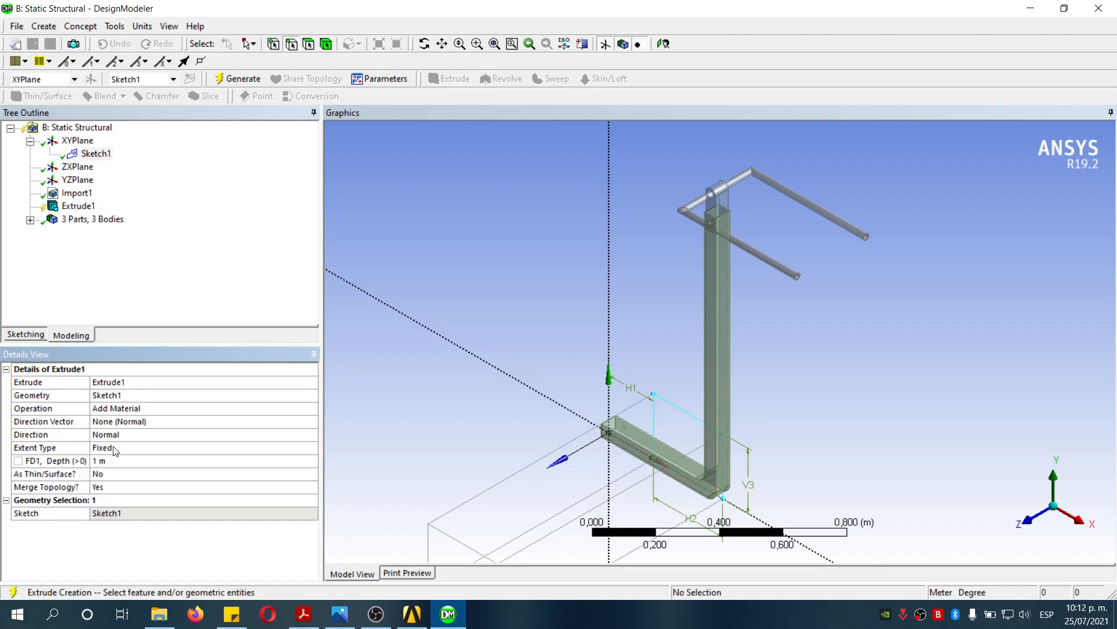
left_click(180, 414)
left_click(295, 410)
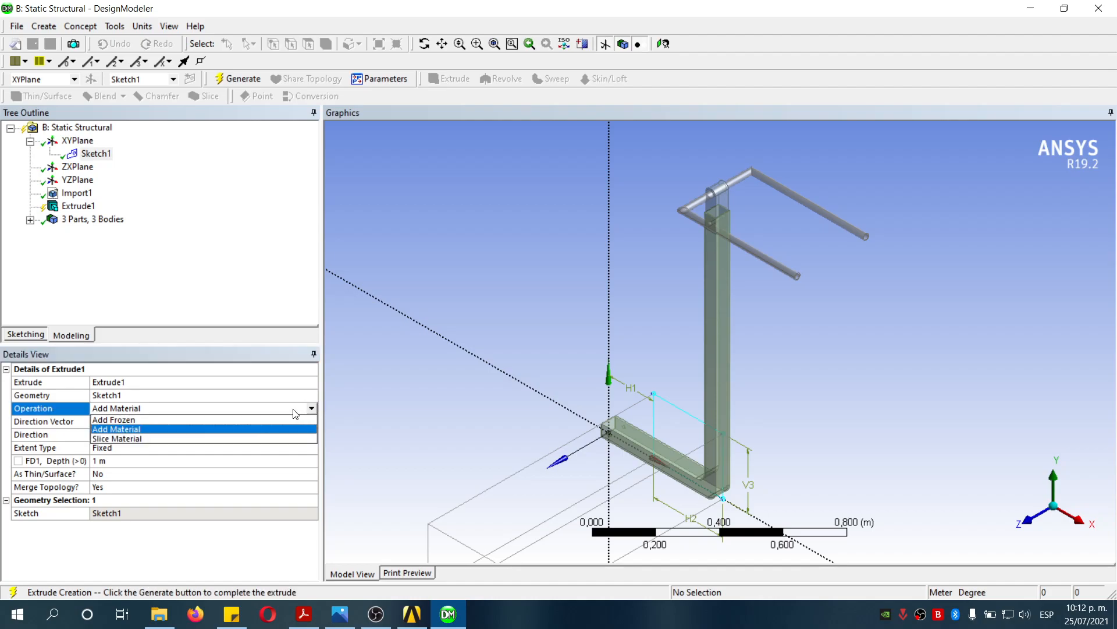
left_click(148, 438)
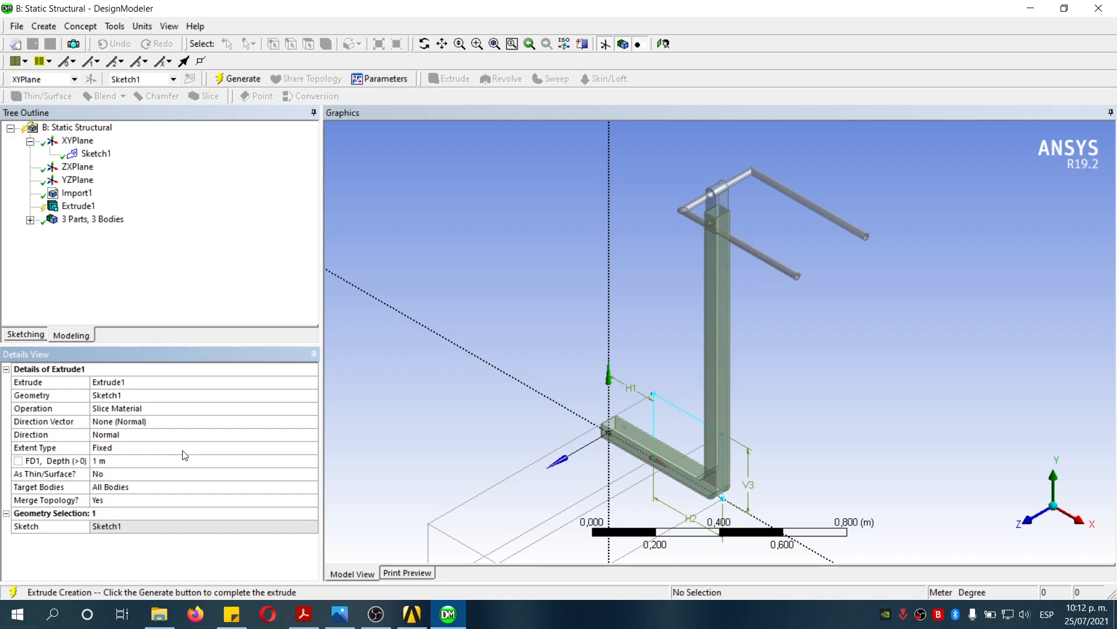
Step: Set the extrusion's extent to Through All and its direction to Both - Symmetric, and generate the slice
left_click(142, 449)
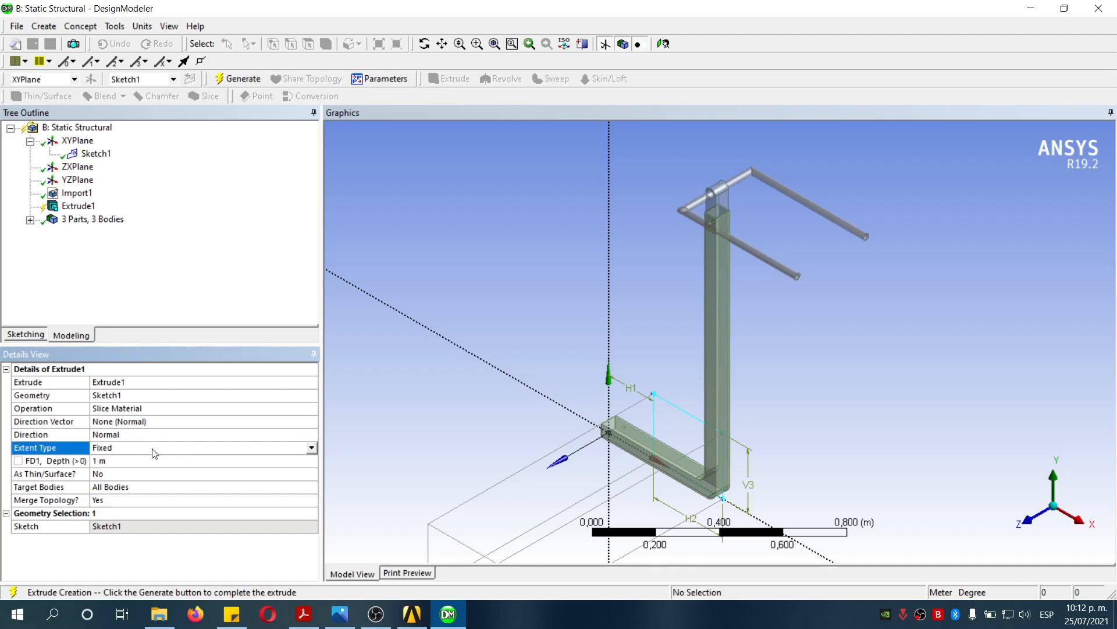
left_click(312, 447)
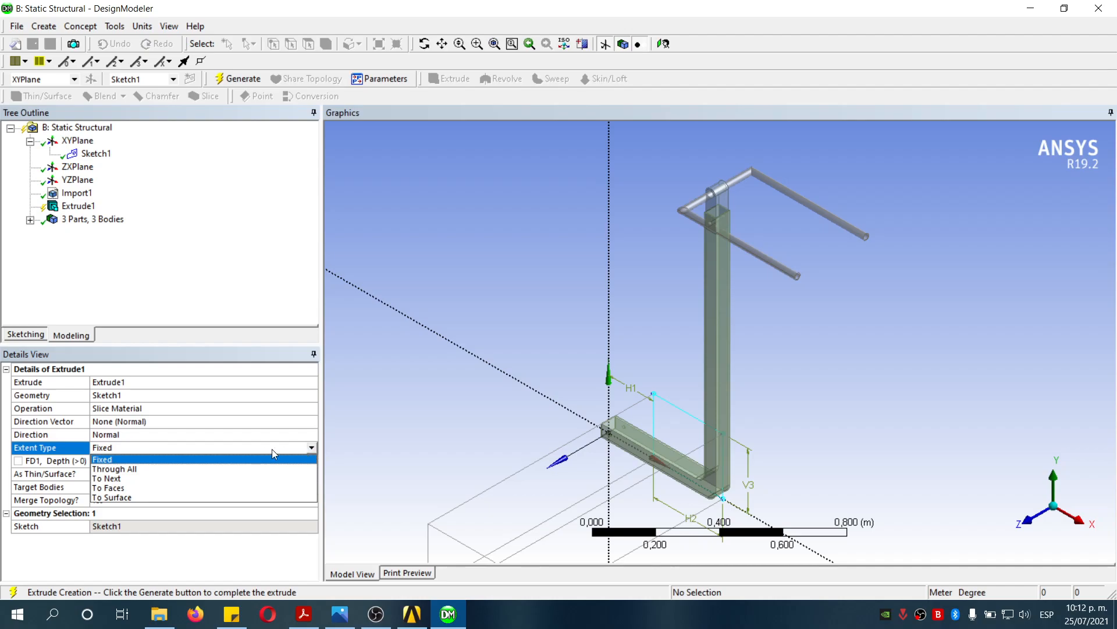
left_click(157, 470)
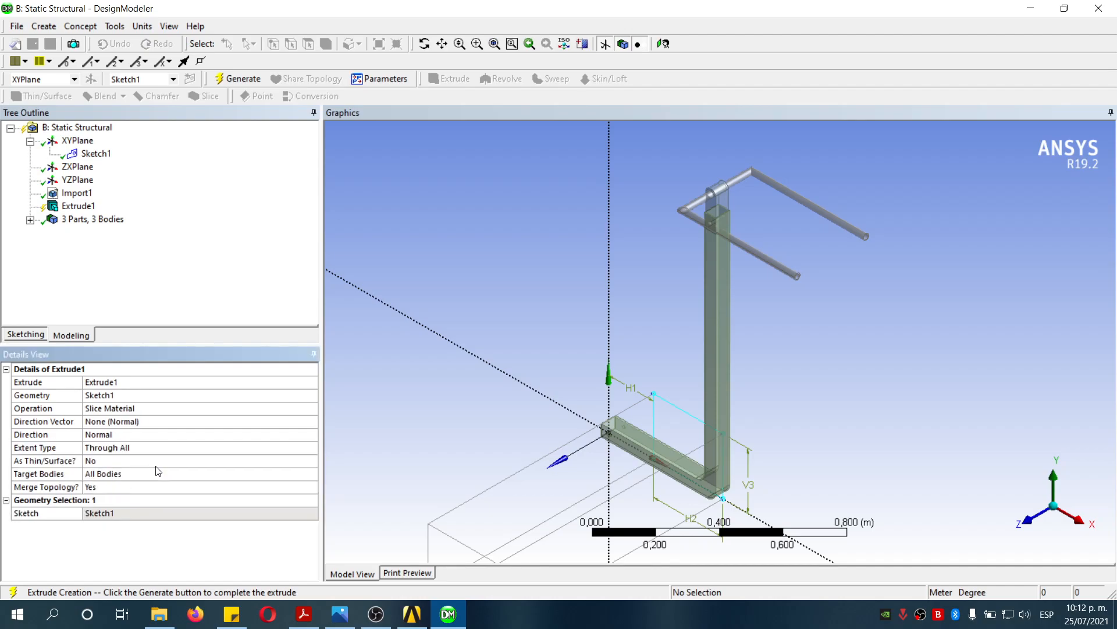
left_click(207, 435)
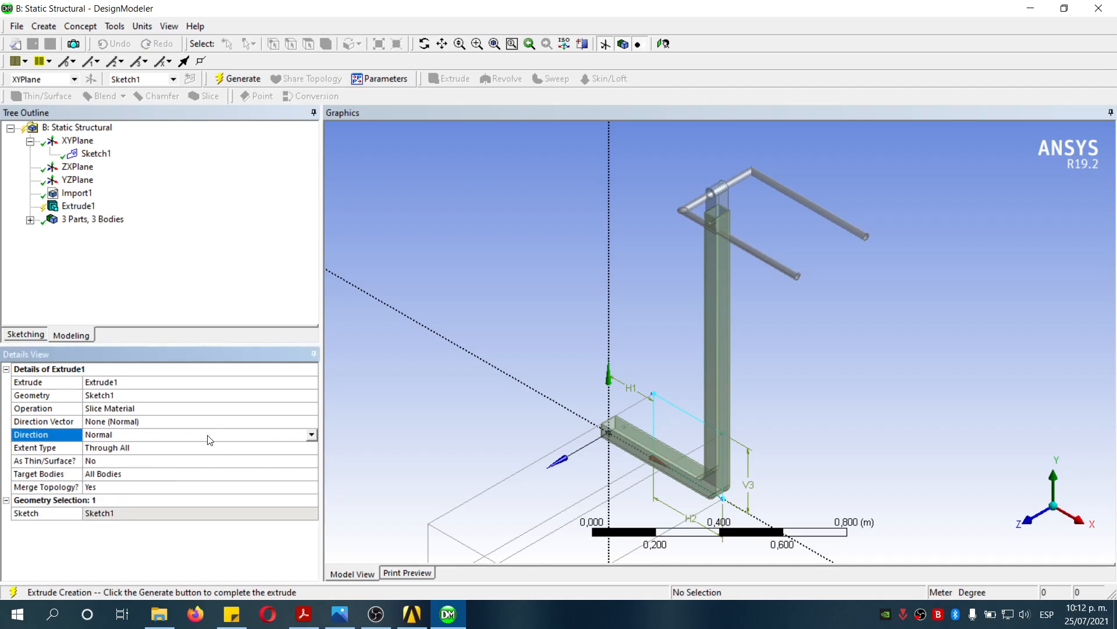
left_click(312, 435)
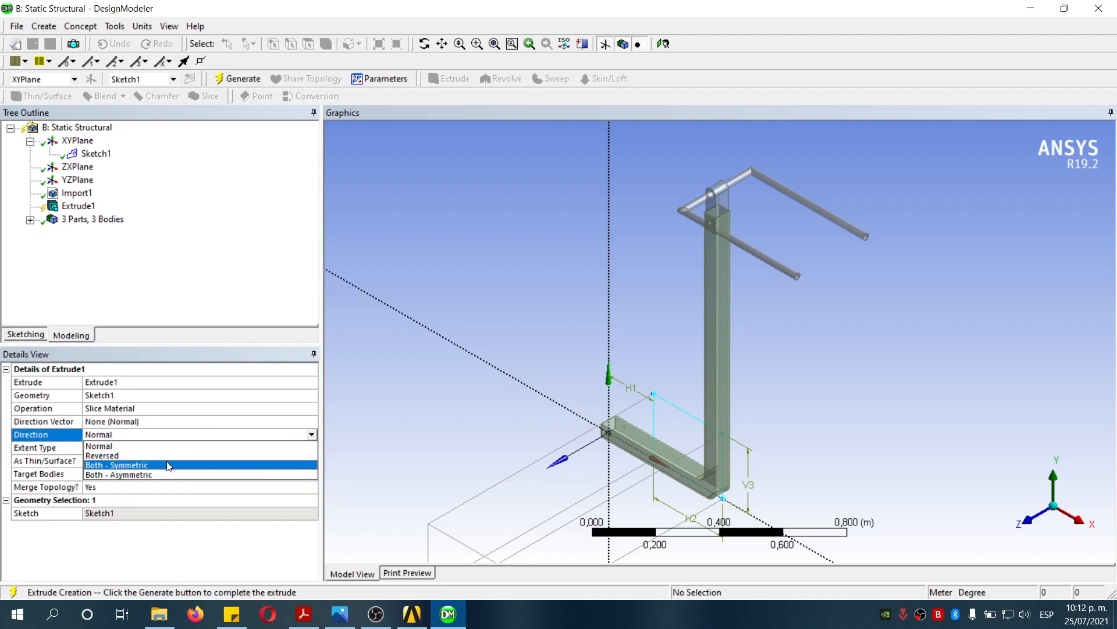
left_click(145, 466)
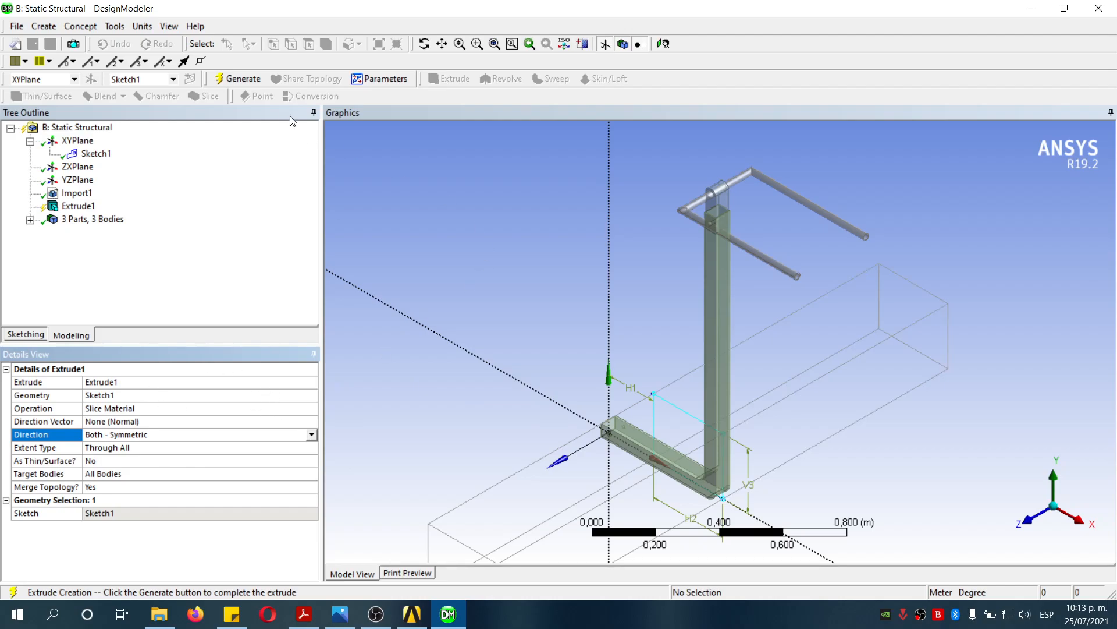
left_click(238, 78)
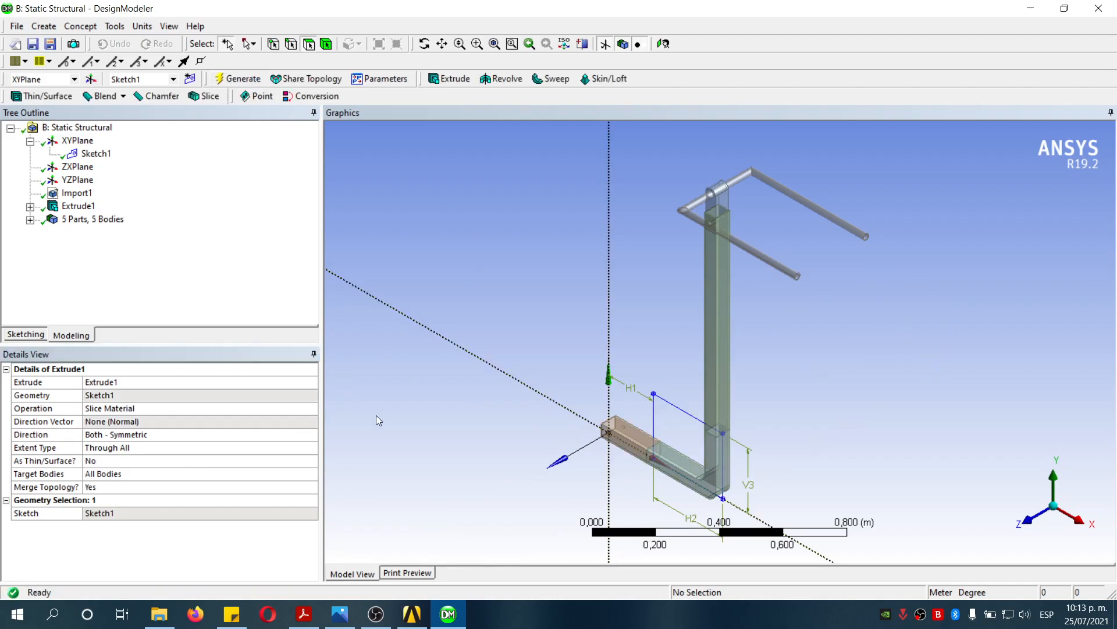
Step: Expand the list of sliced bodies and highlight each one to identify its portion of the bike rack
left_click(30, 219)
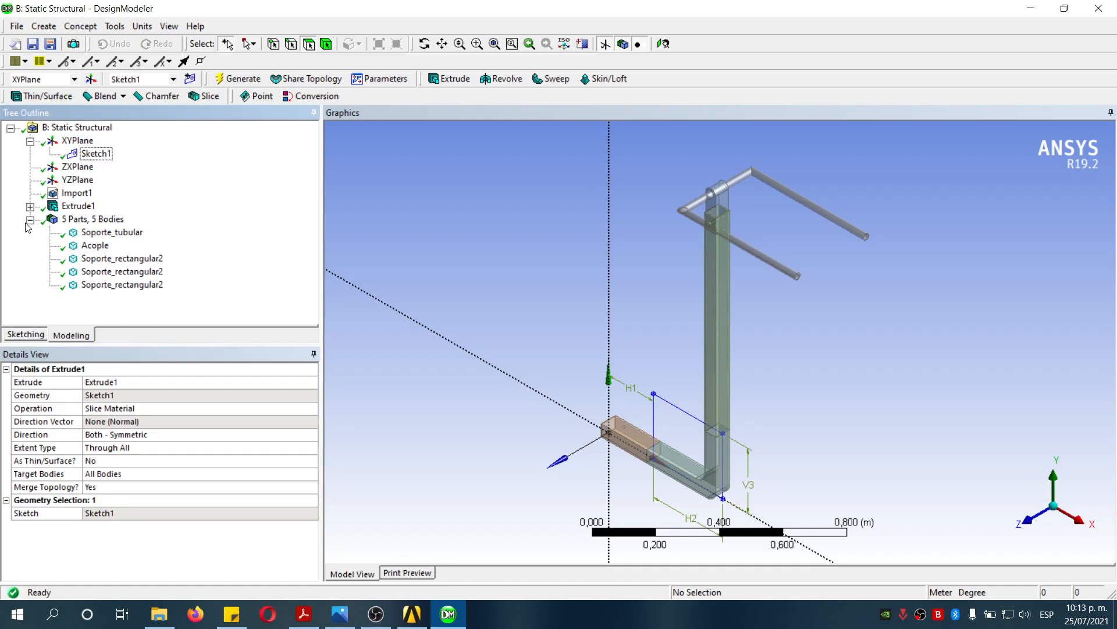
left_click(141, 288)
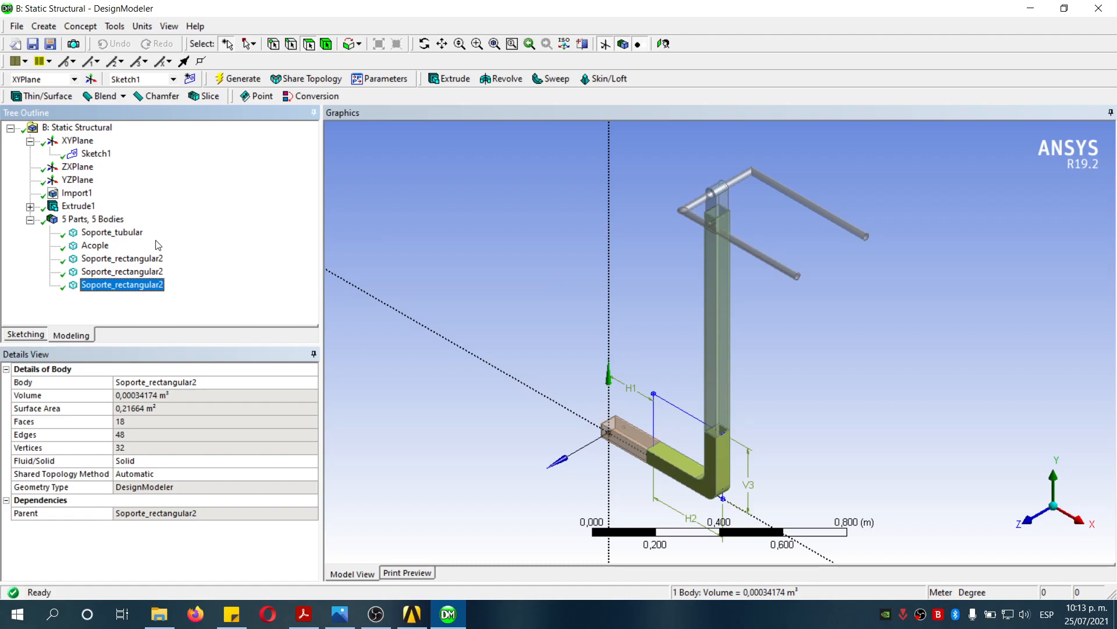
left_click(111, 232)
left_click(95, 245)
left_click(122, 260)
left_click(122, 271)
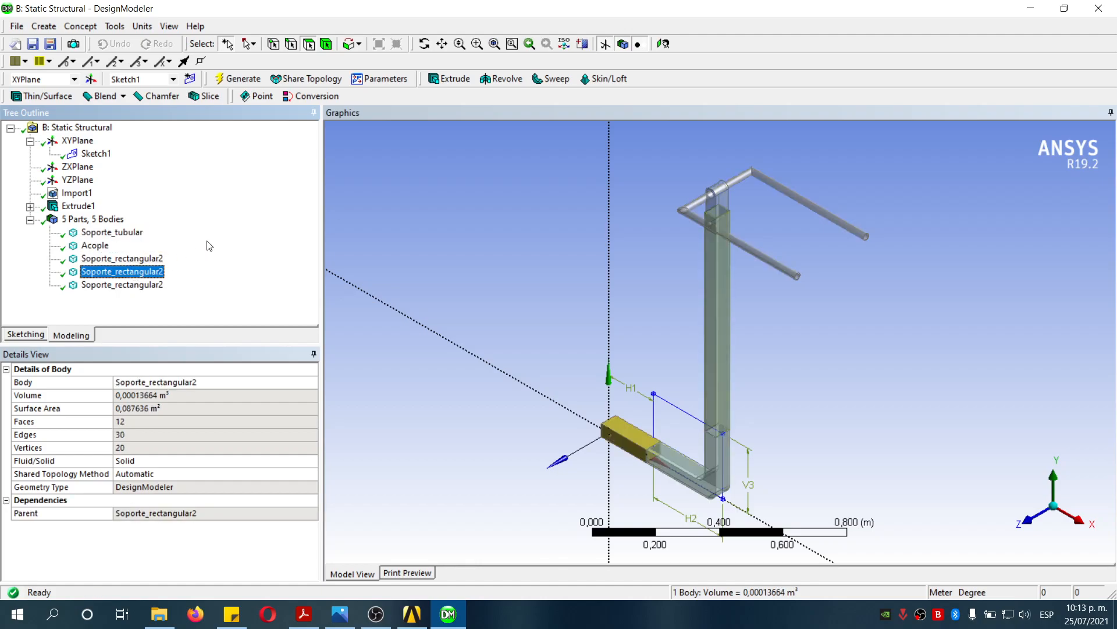
Step: Delete Soporte_tubular, Acople and the two Soporte_rectangular2 bodies outside the bend with Body Delete, keeping only the bend
left_click(44, 26)
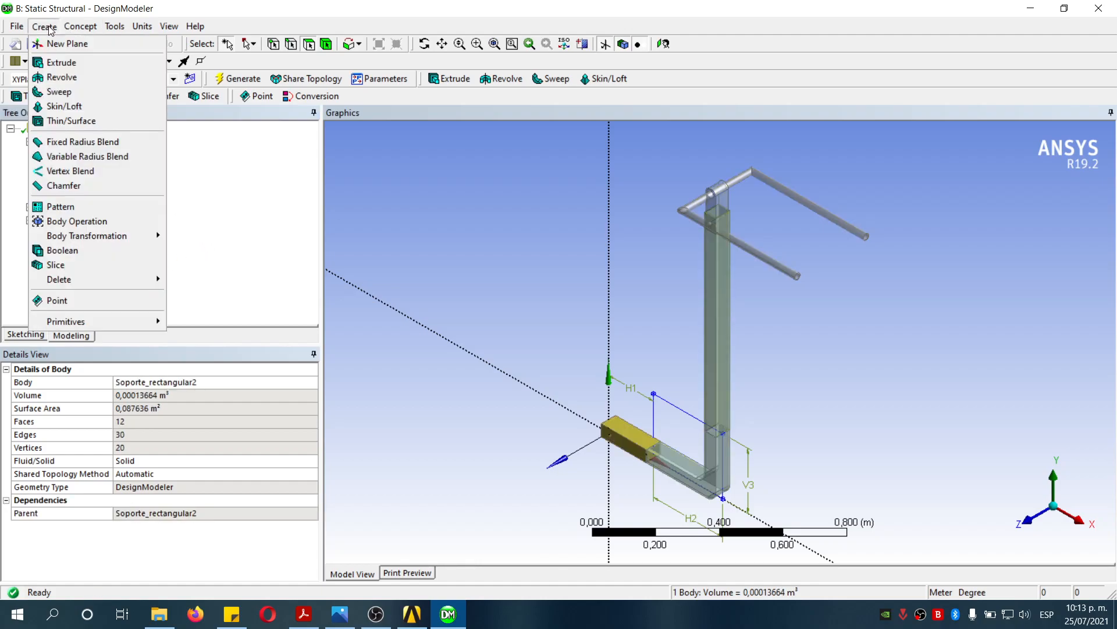
mouse_move(78, 281)
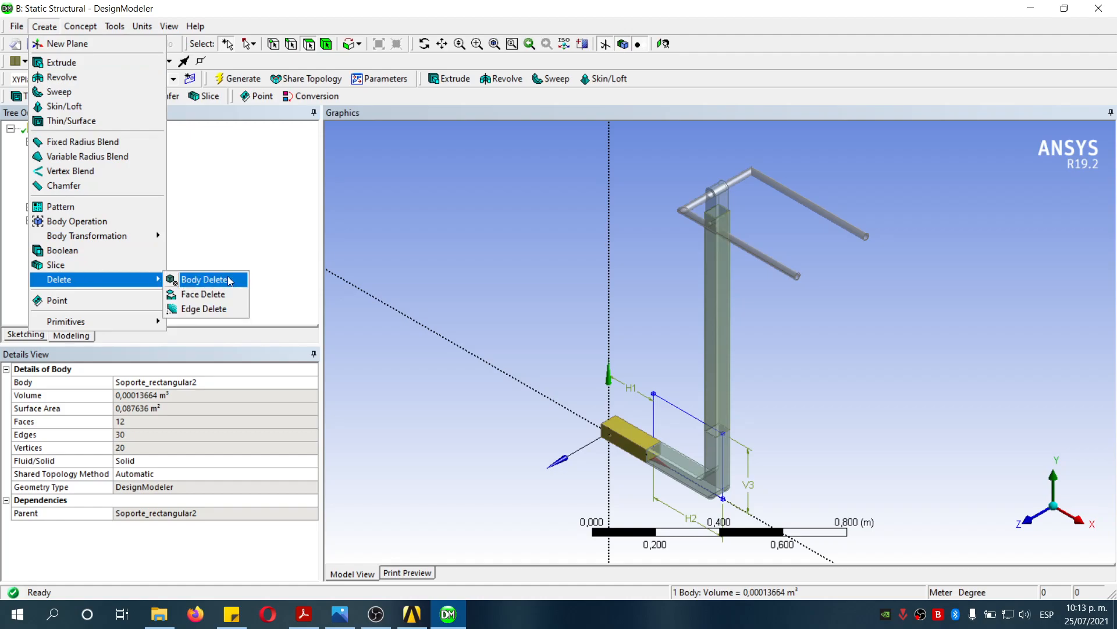
left_click(230, 282)
left_click(113, 245)
left_click(95, 258, "ctrl")
left_click(122, 271, "ctrl")
left_click(122, 285, "ctrl")
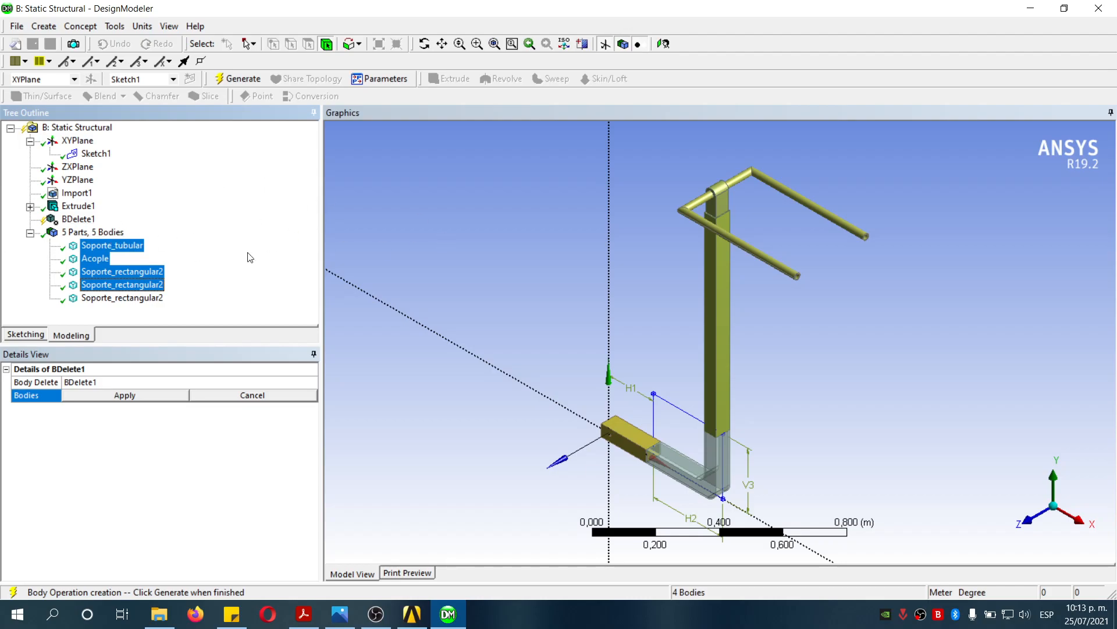
left_click(140, 397)
left_click(239, 78)
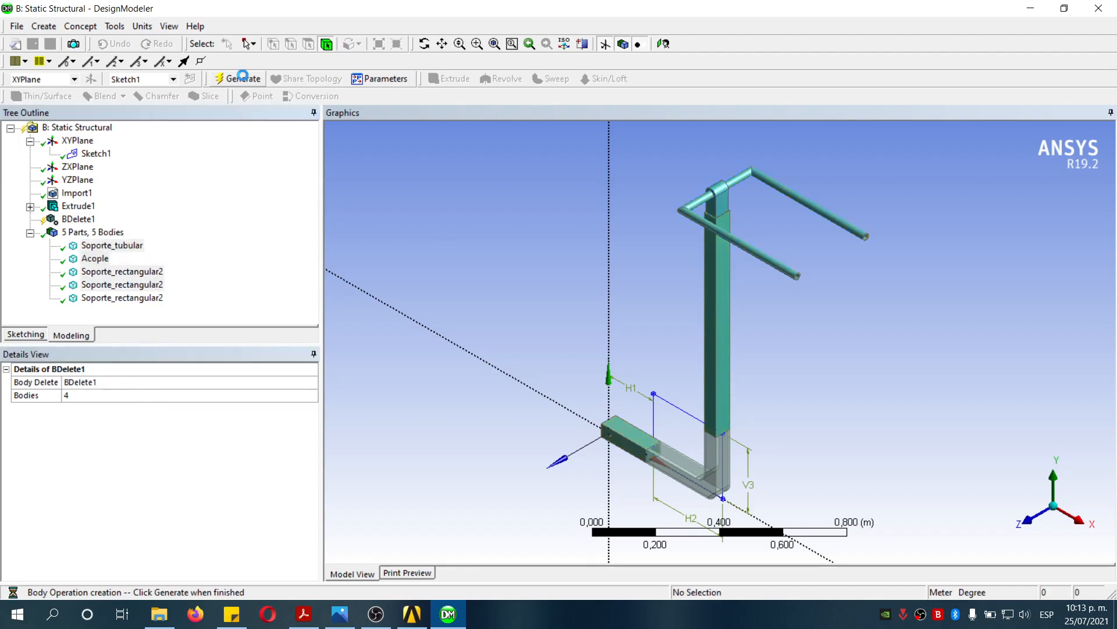
Step: Check the remaining bend body in front and isometric views, and close DesignModeler
left_click(1029, 519)
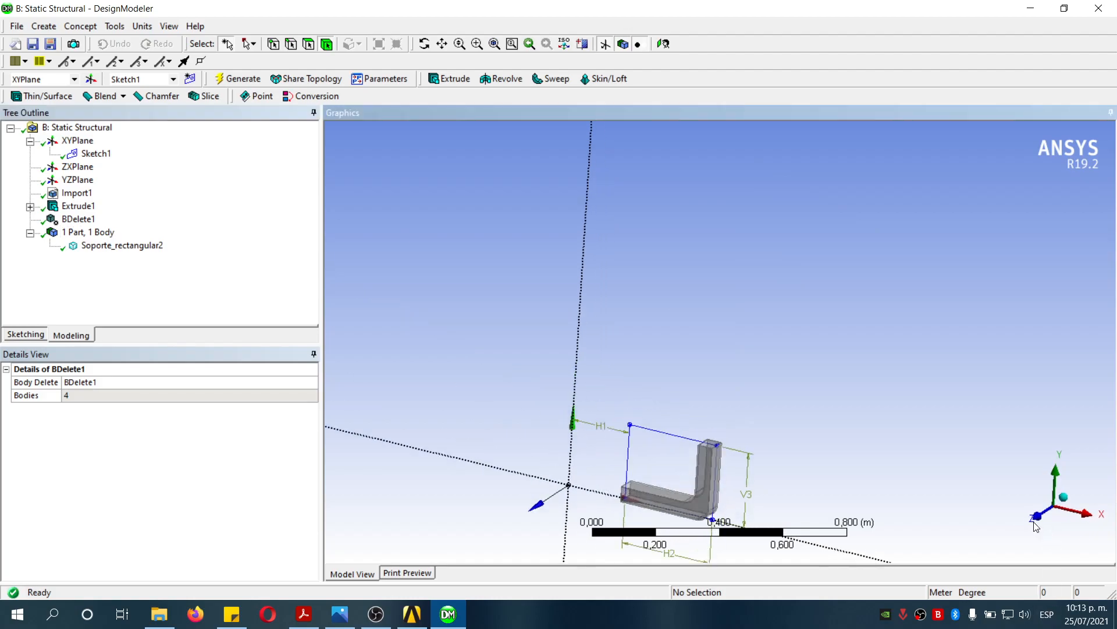
right_click_drag(636, 401, 754, 509)
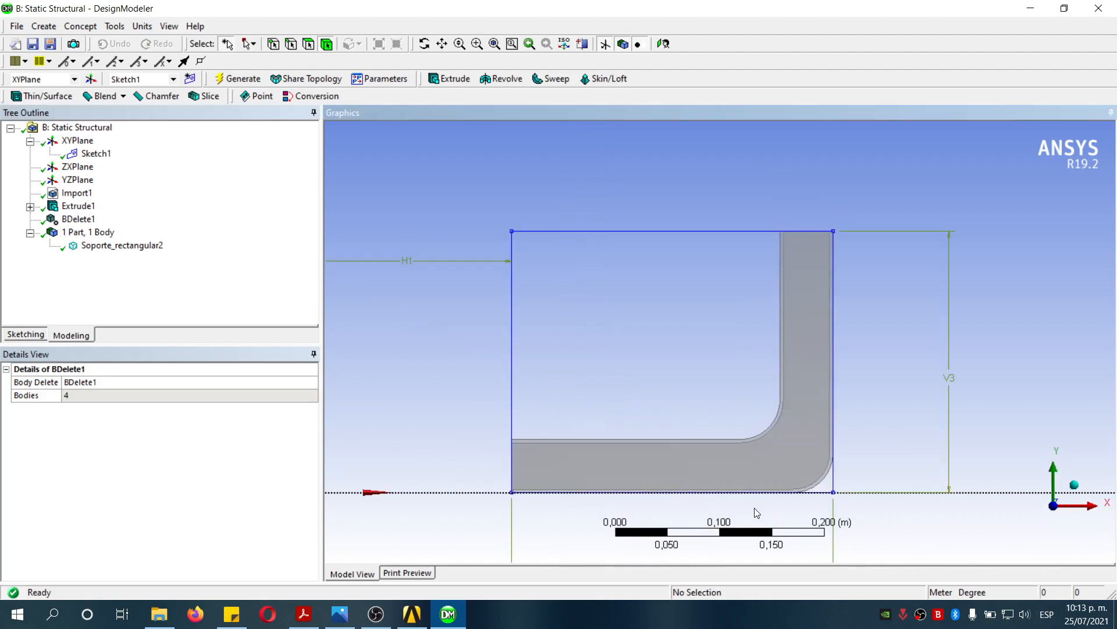
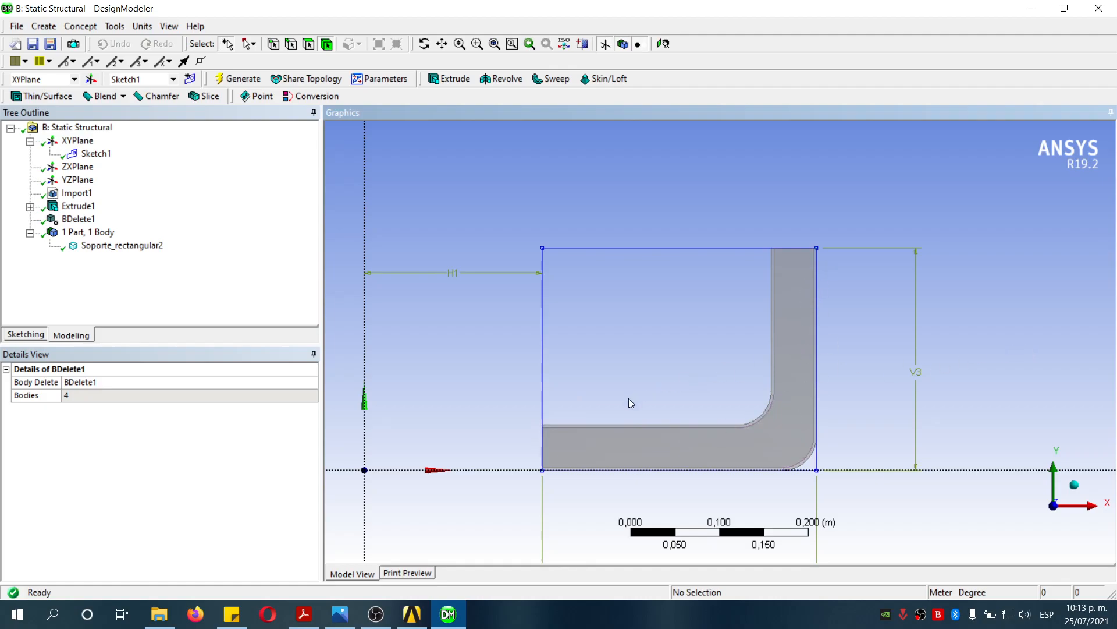
left_click(1075, 485)
scroll(617, 387, "down", 2)
right_click_drag(610, 379, 775, 518)
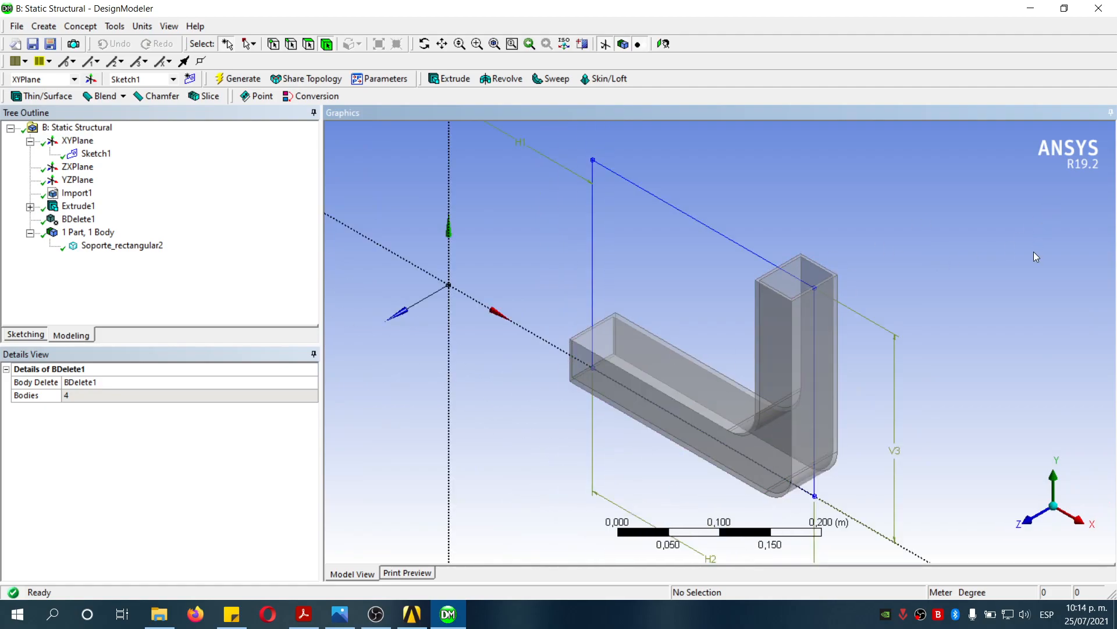
left_click(1098, 8)
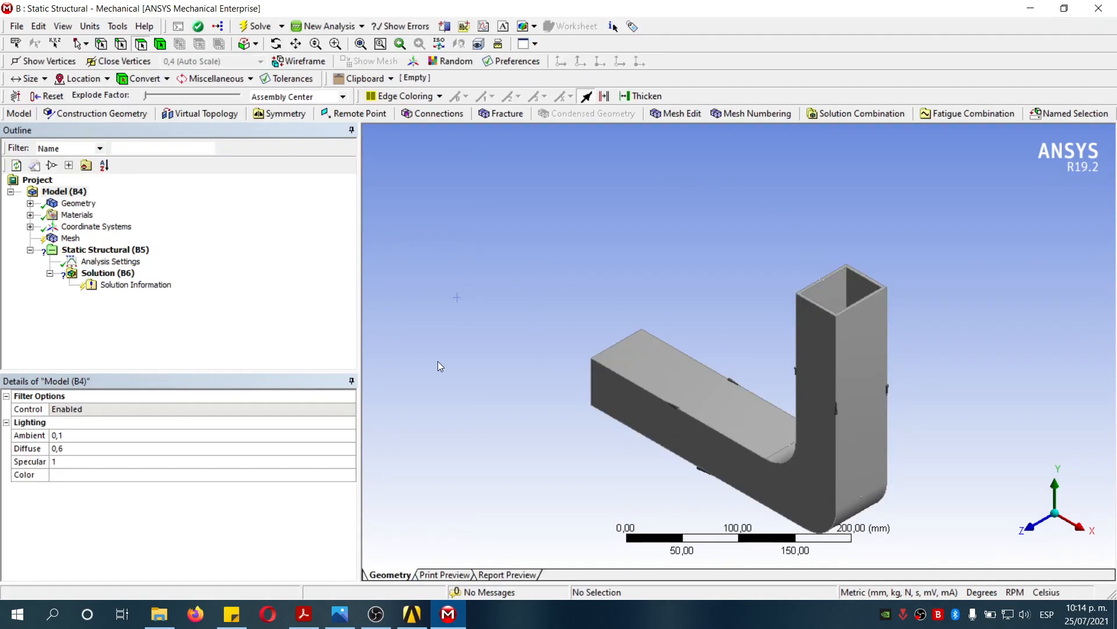
Step: Insert a mesh method scoped to the bend body and set it to Hex Dominant
left_click(71, 239)
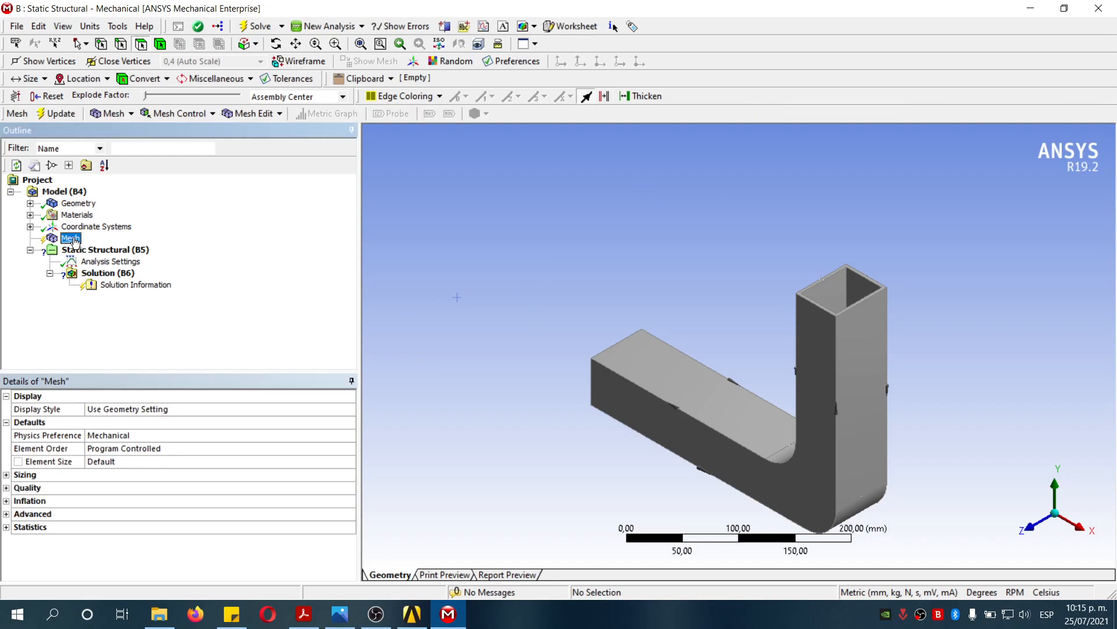
right_click(74, 242)
mouse_move(109, 247)
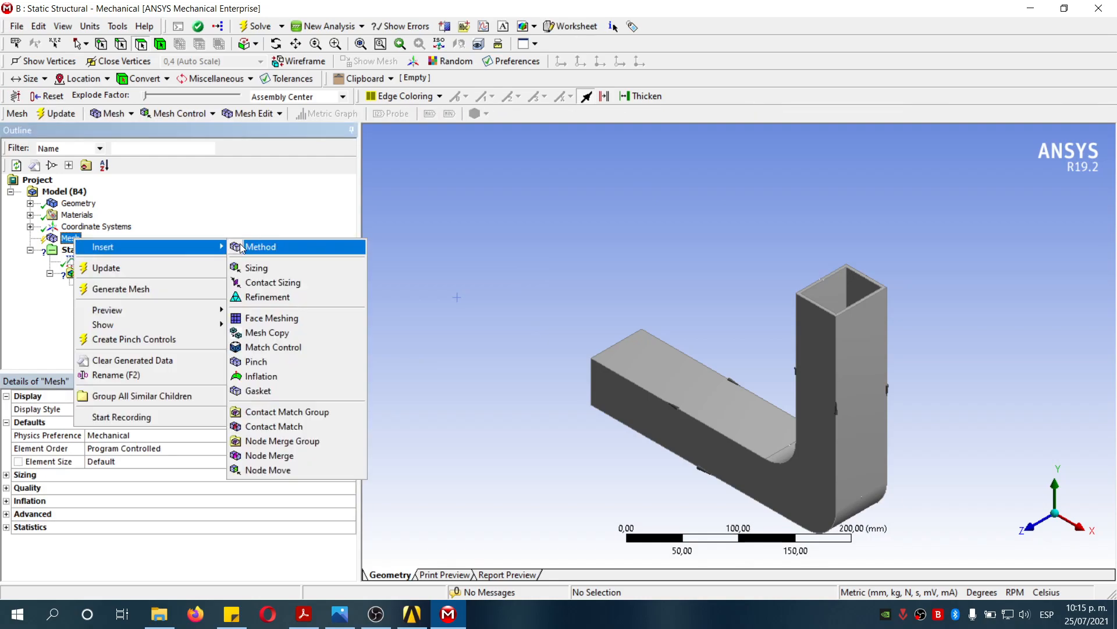
left_click(261, 246)
left_click(678, 376)
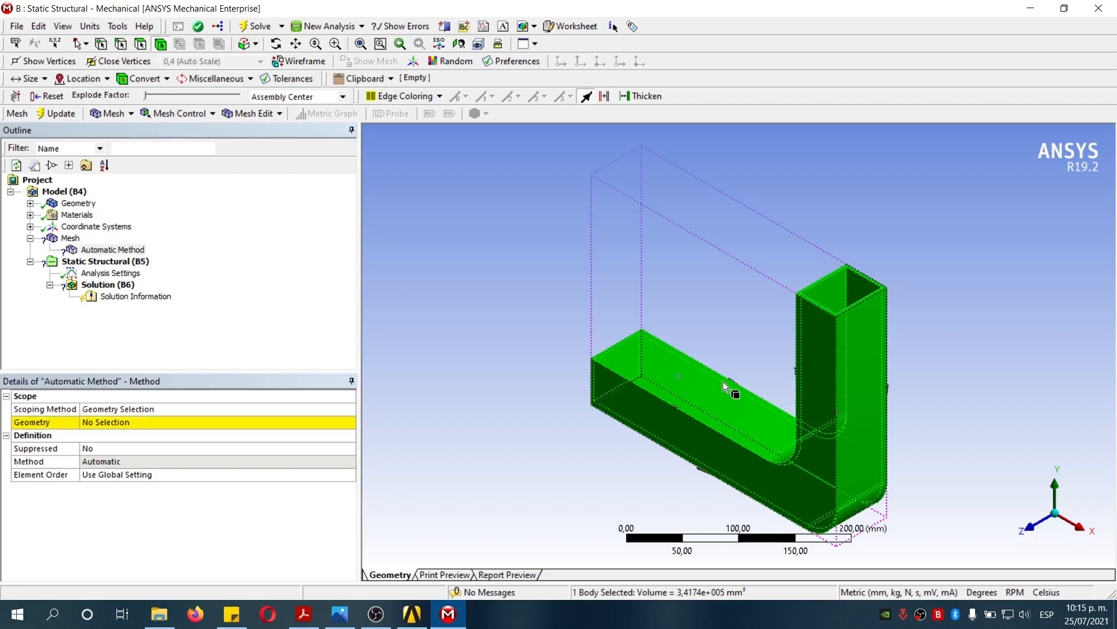
left_click(209, 419)
left_click(207, 424)
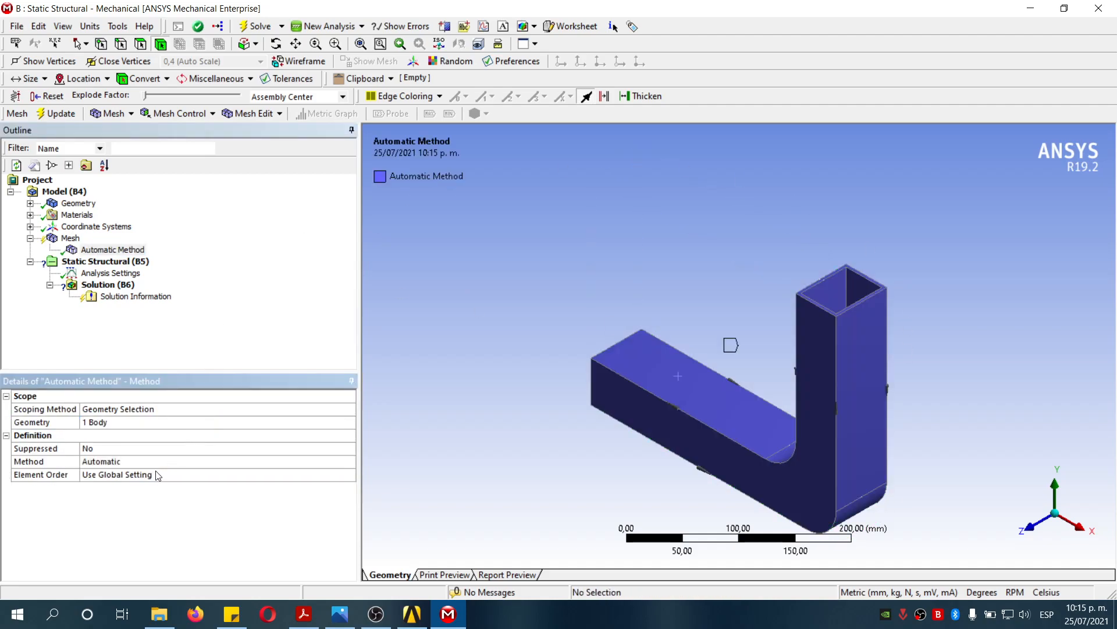
left_click(136, 464)
left_click(352, 462)
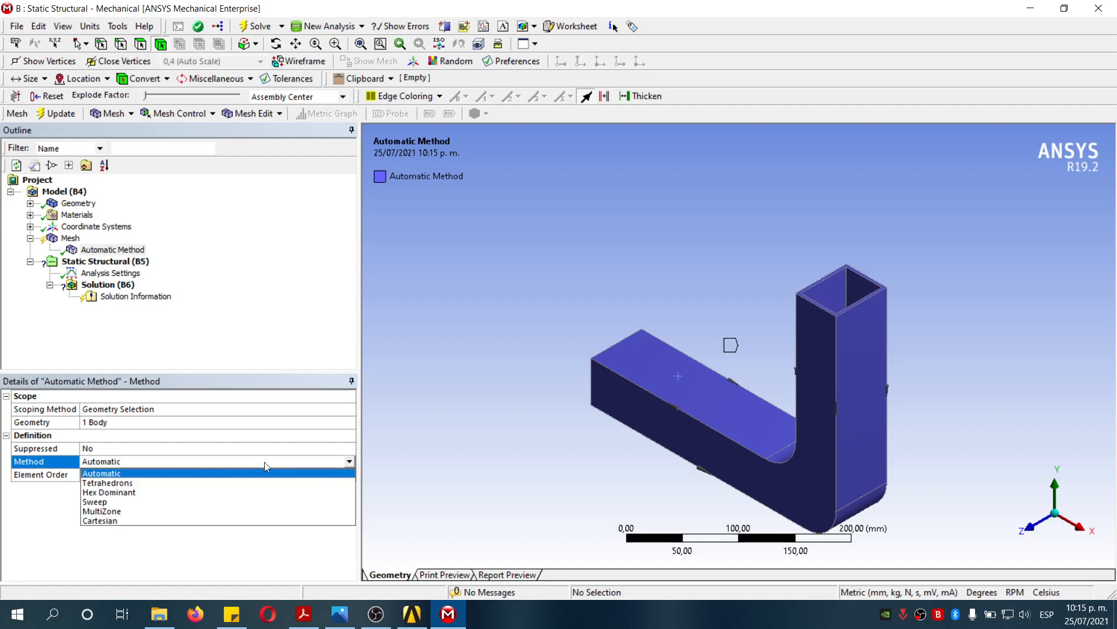
left_click(150, 491)
key("F2")
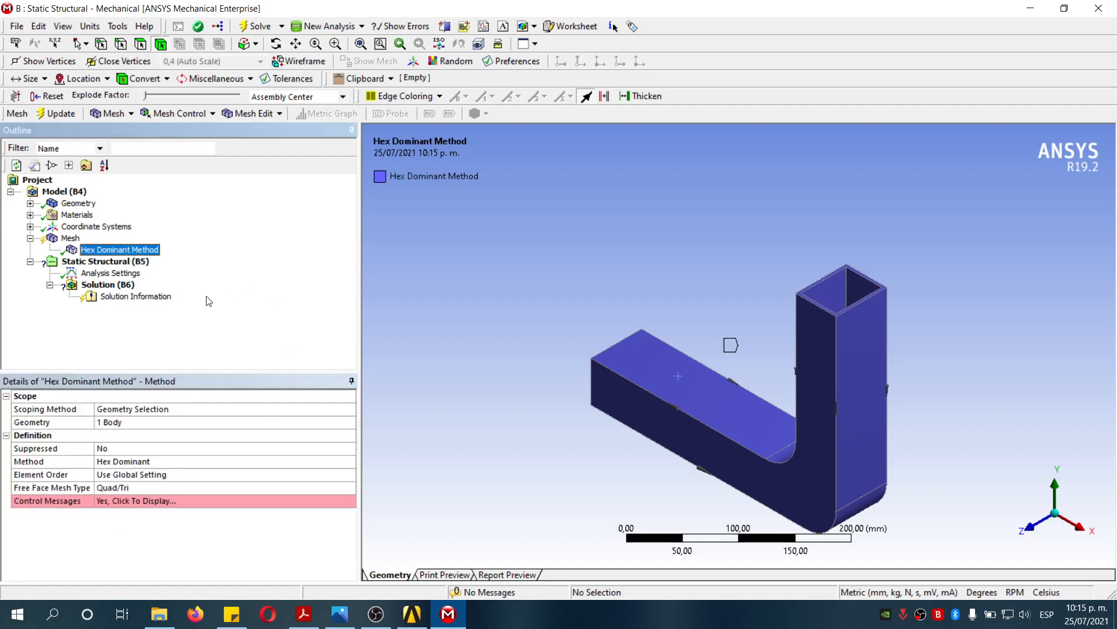
Step: Insert a mesh sizing scoped to the bend body and set its element size to 2 mm
right_click(70, 238)
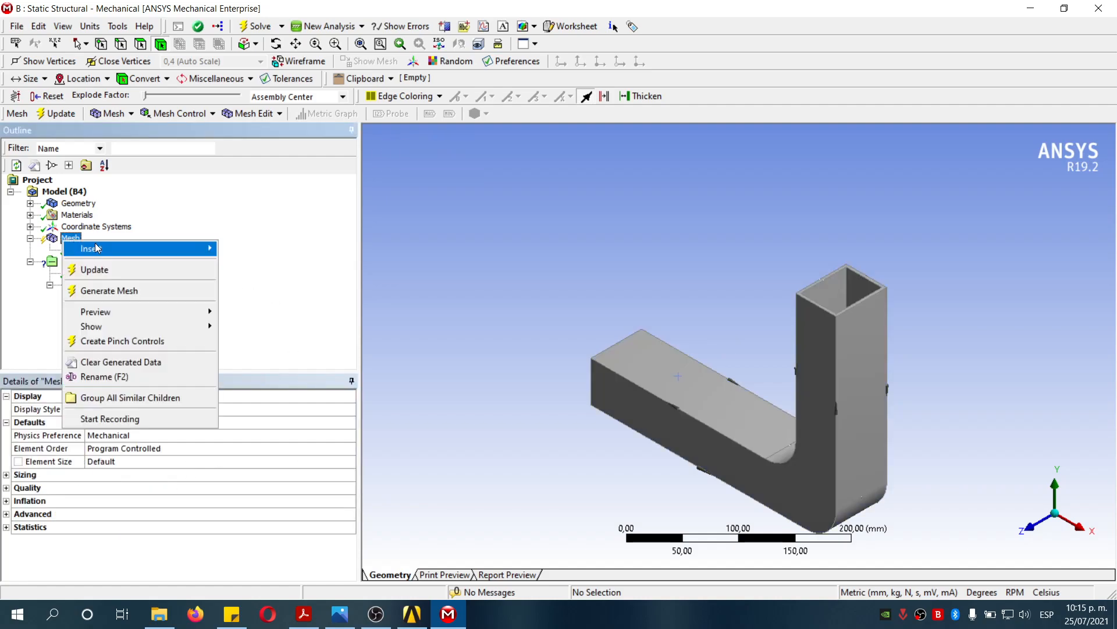
mouse_move(113, 249)
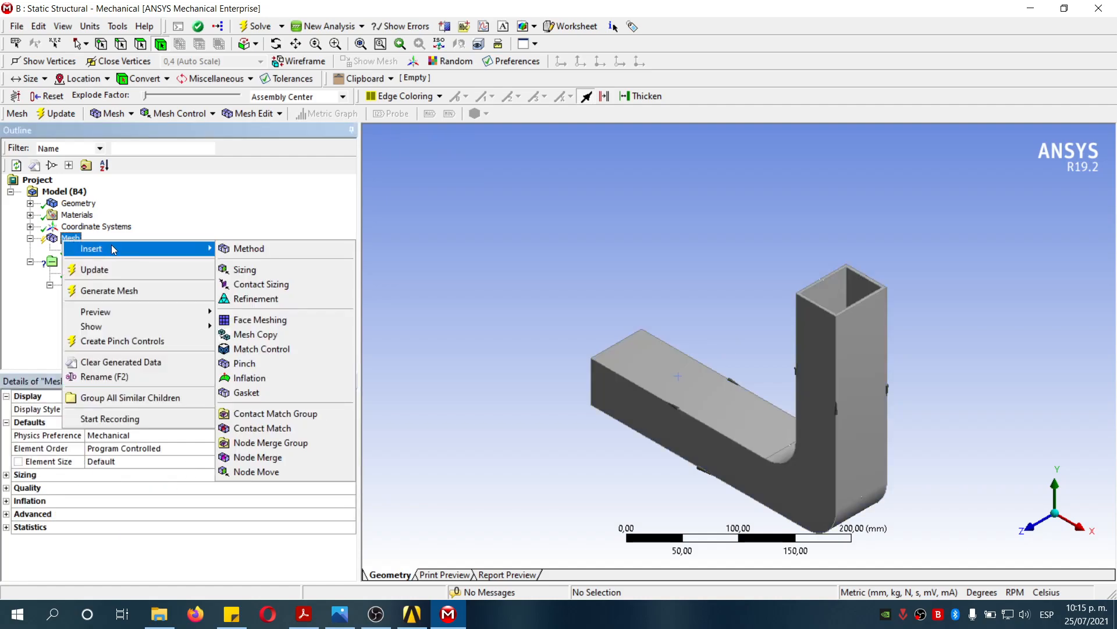
left_click(244, 269)
left_click(679, 426)
left_click(193, 423)
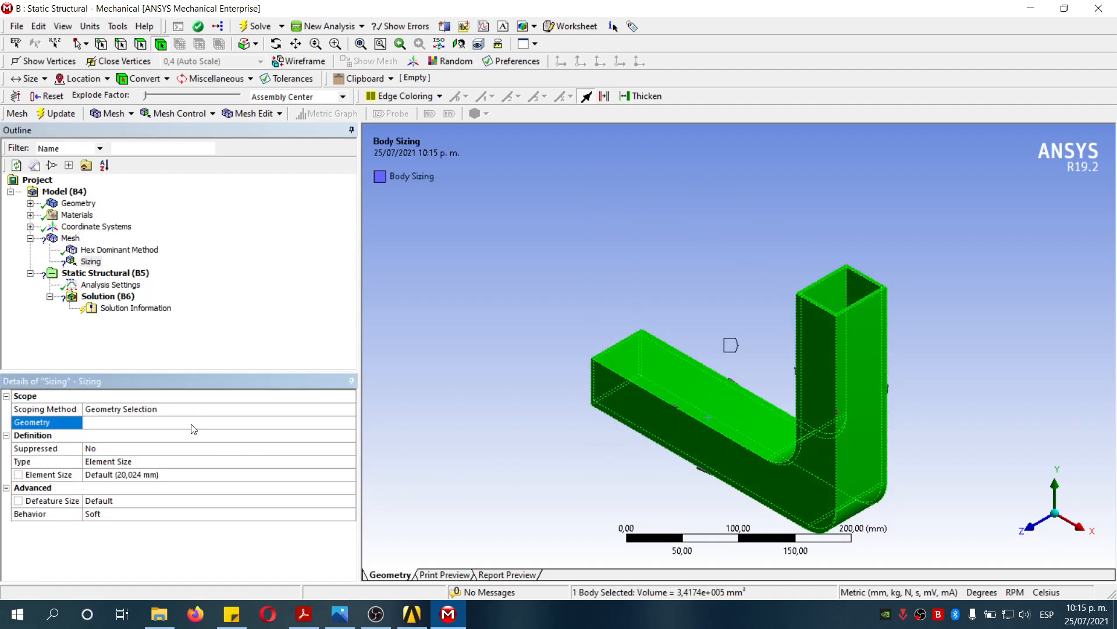
left_click(151, 474)
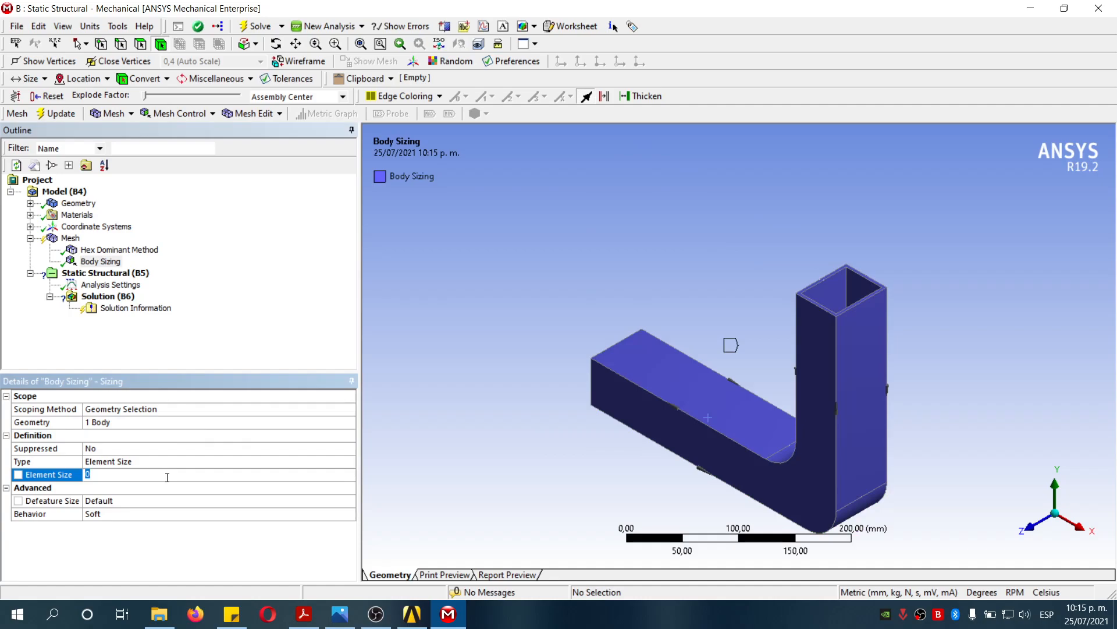
left_click(295, 335)
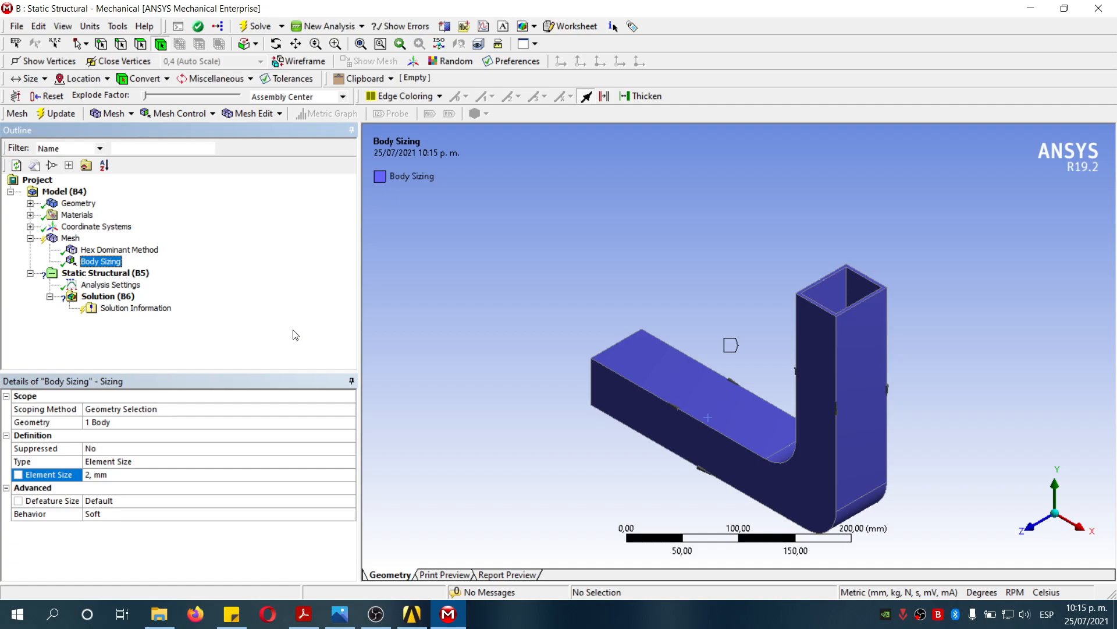
Step: Insert a face meshing control and scope it to the bend's eight outer faces, including the curved ones
left_click(70, 238)
right_click(74, 239)
mouse_move(135, 250)
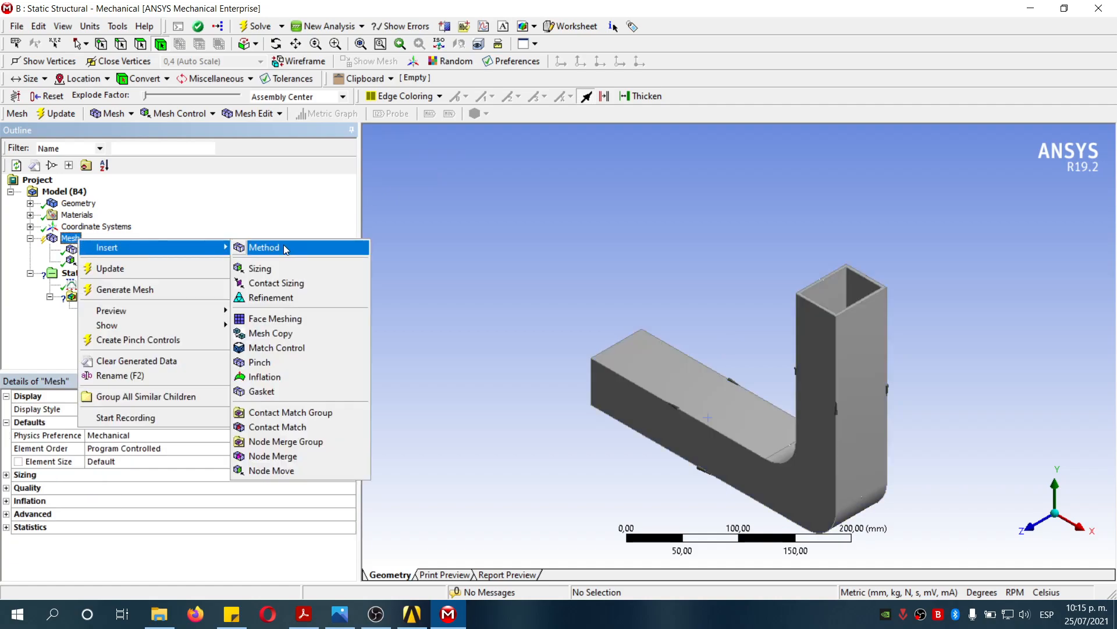
left_click(275, 318)
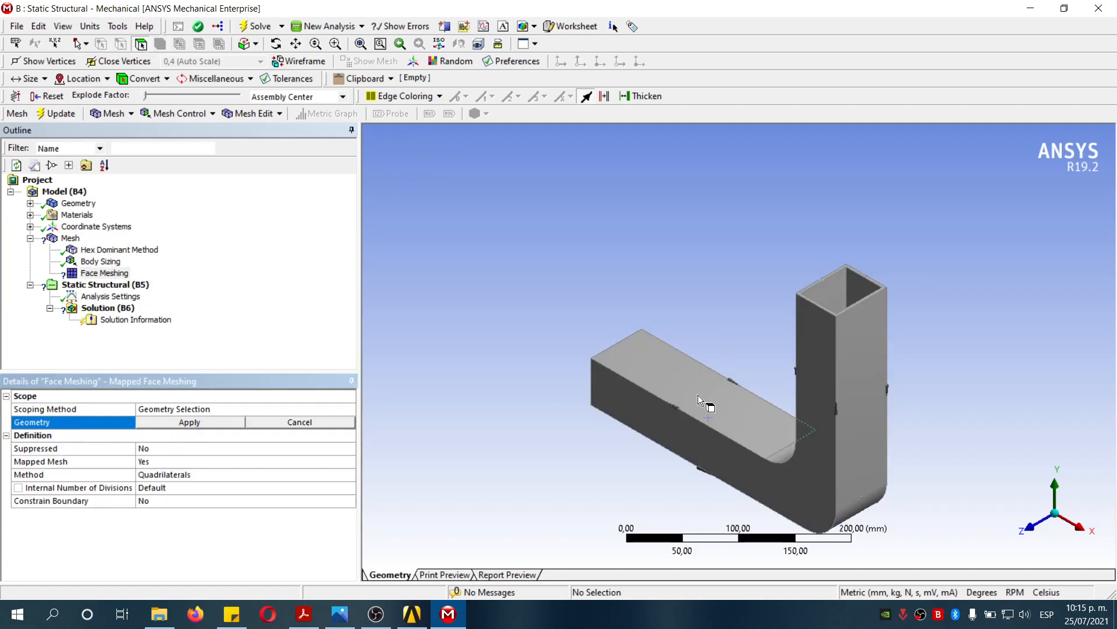
left_click(697, 394)
left_click(711, 452, "ctrl")
left_click(786, 456, "ctrl")
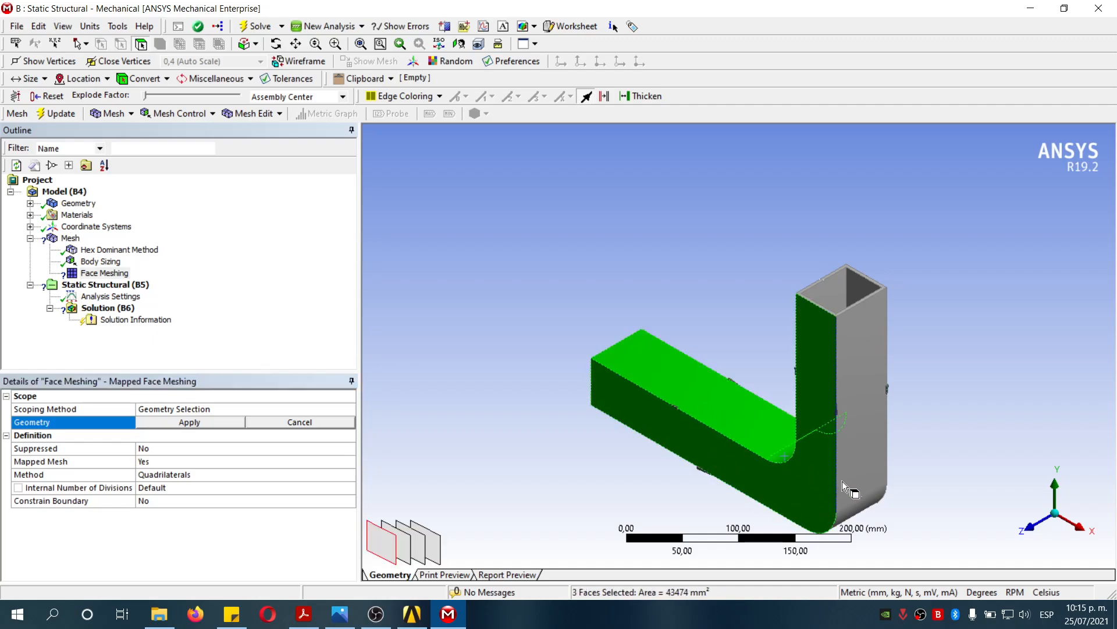
left_click(851, 477, "ctrl")
middle_click_drag(899, 444, 692, 366)
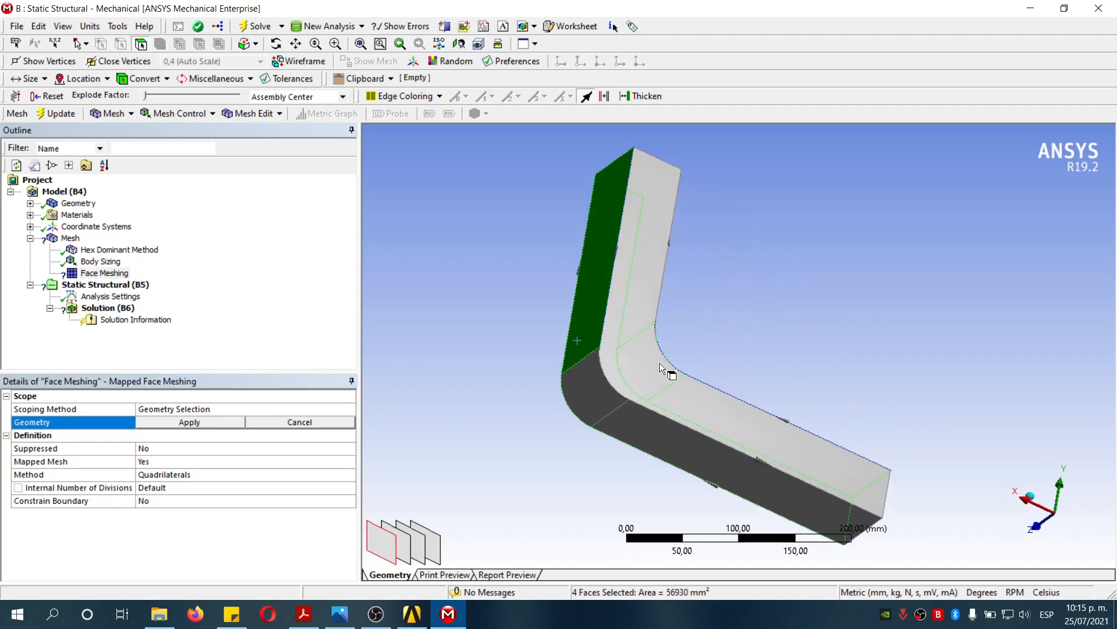
left_click(622, 349, "ctrl")
left_click(606, 410, "ctrl")
left_click(656, 438, "ctrl")
middle_click_drag(854, 379, 669, 362)
left_click(733, 274, "ctrl")
middle_click_drag(733, 275, 604, 219)
left_click(189, 422)
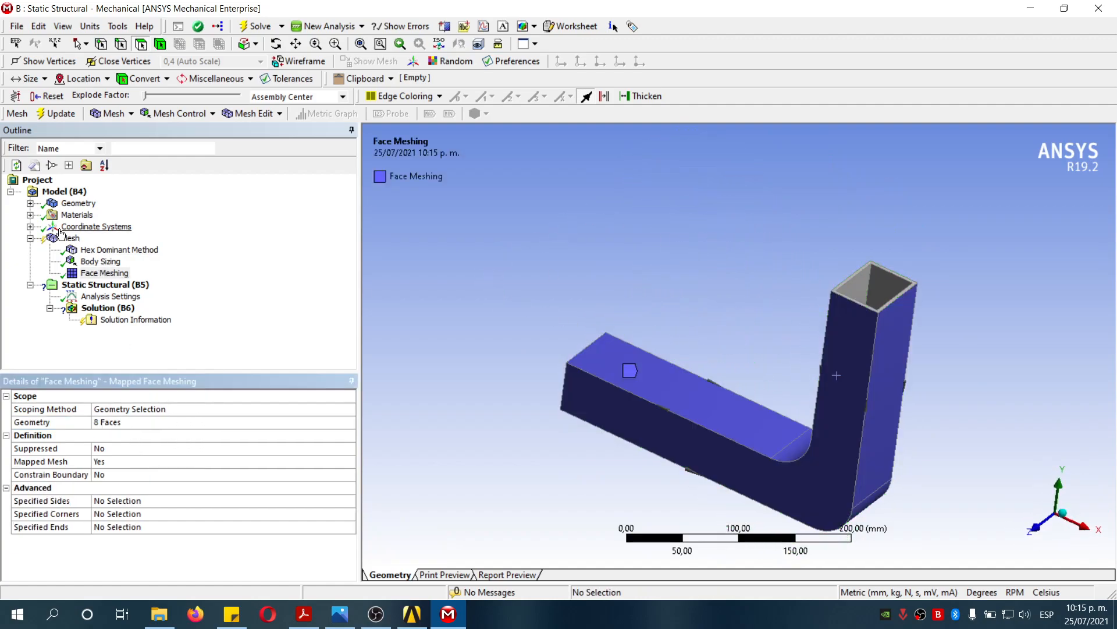
Step: Generate the bend's mesh, inspect it at the vertical arm's open end, and close Mechanical
right_click(66, 238)
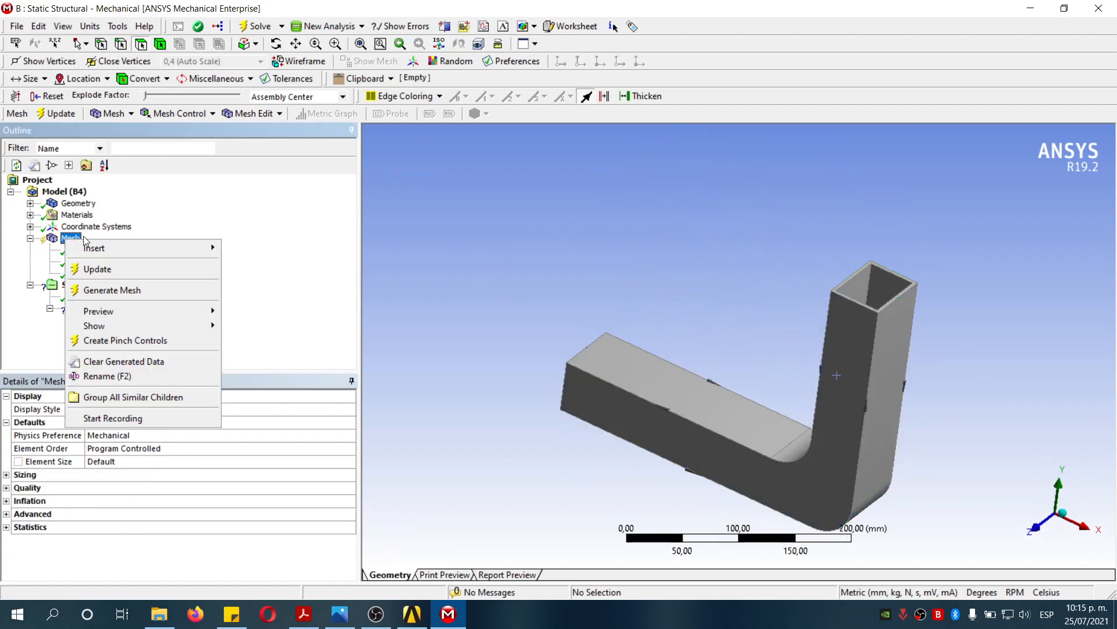
left_click(126, 289)
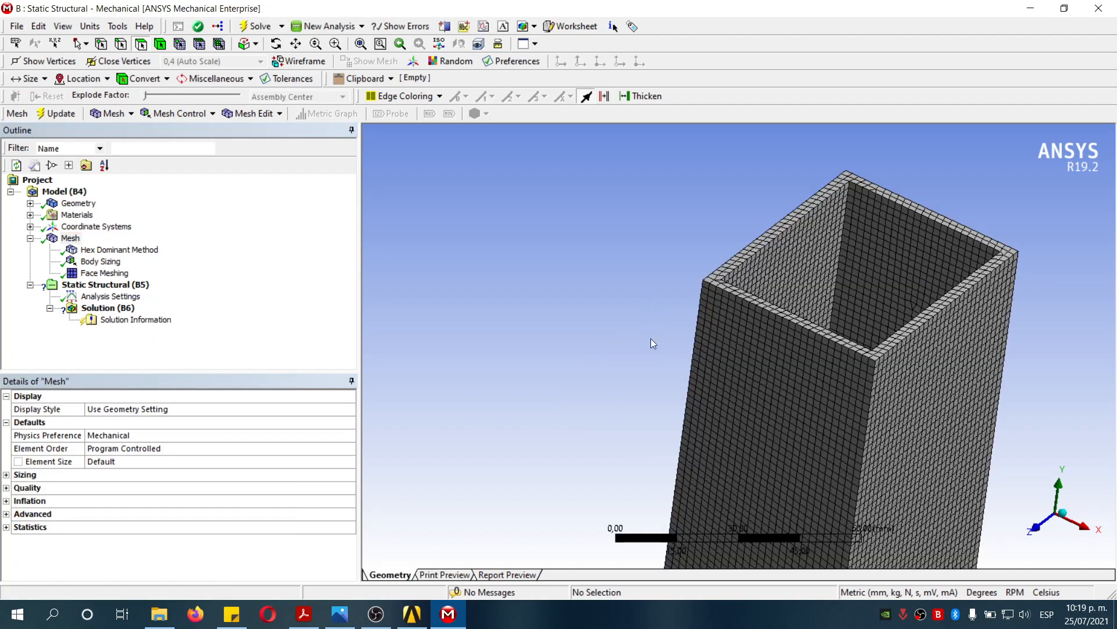
left_click_drag(663, 309, 925, 456)
scroll(918, 441, "down", 9)
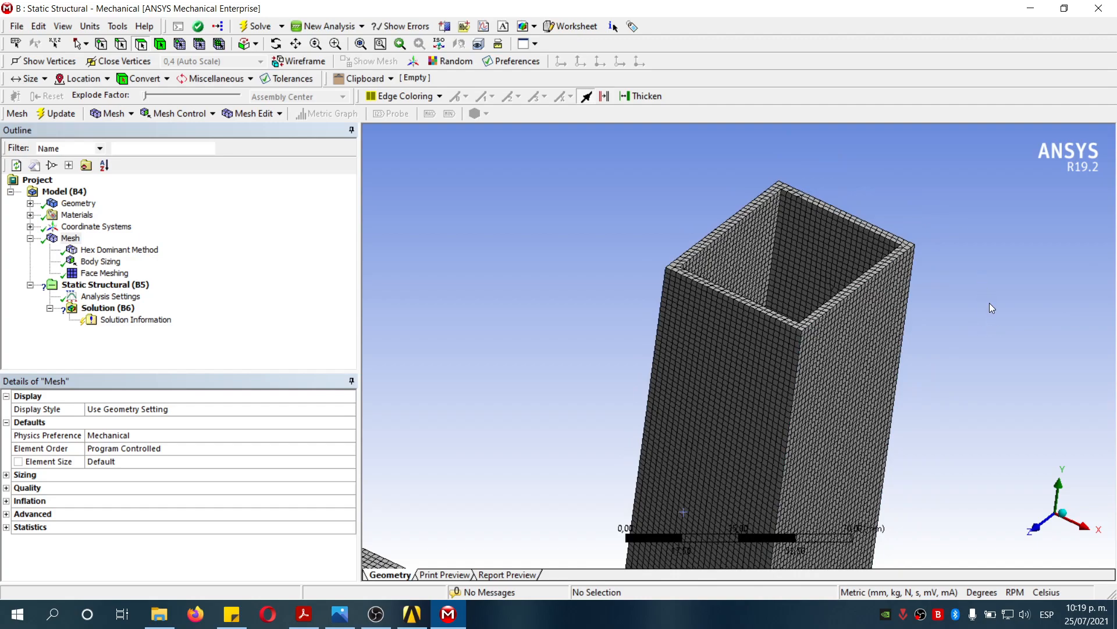
left_click(1095, 9)
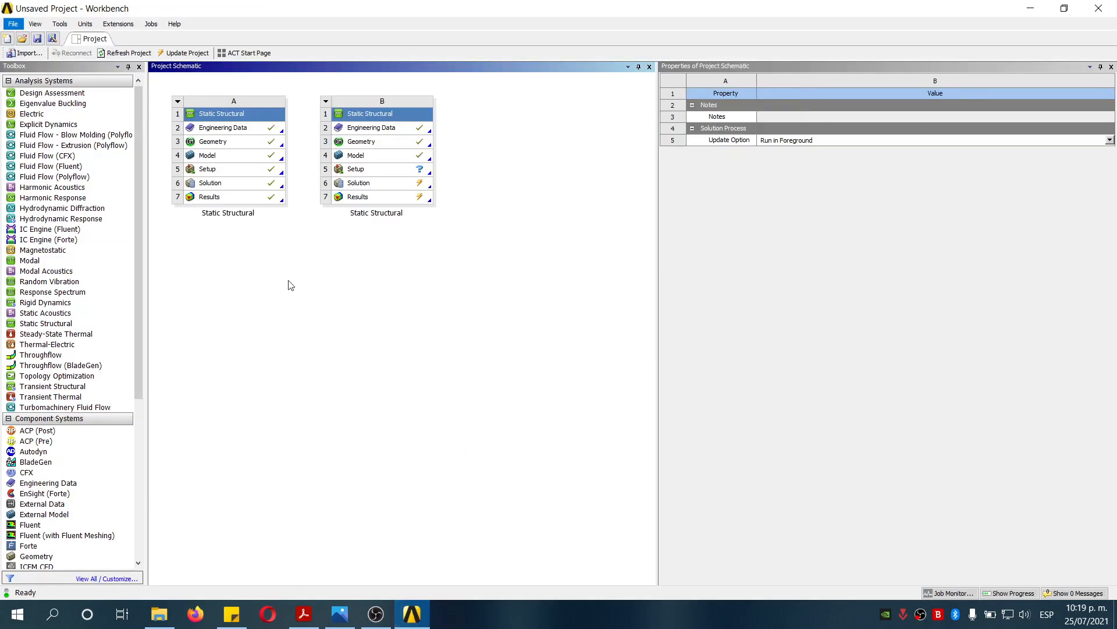
Step: In Workbench, link the Solution of system A to the Setup of system B and open that Setup, reading the upstream data
left_click(217, 186)
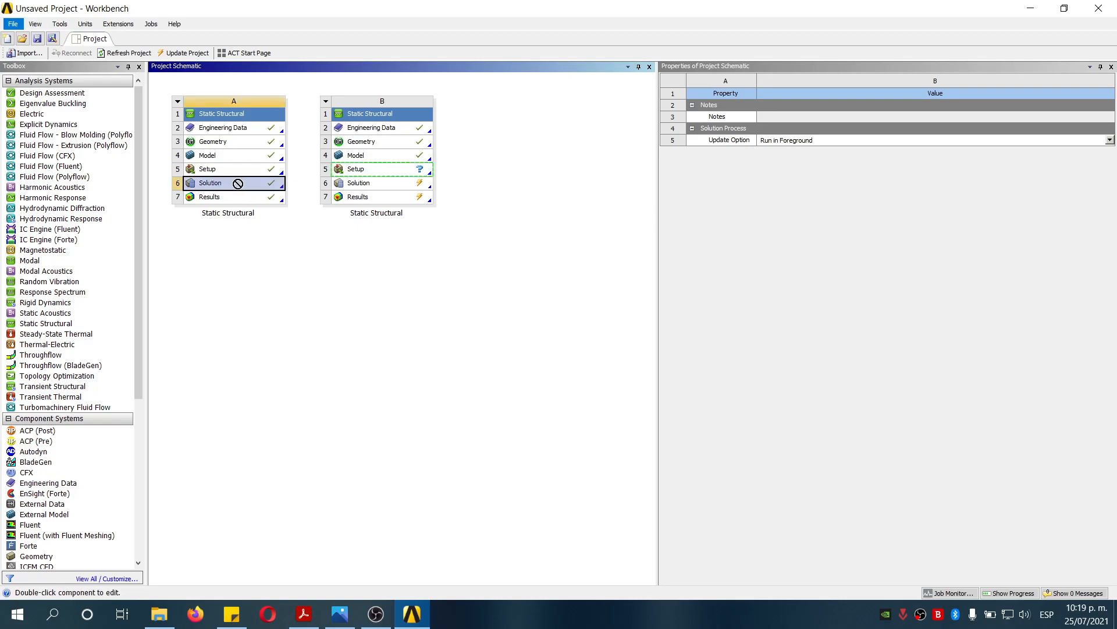
left_click_drag(353, 177, 354, 172)
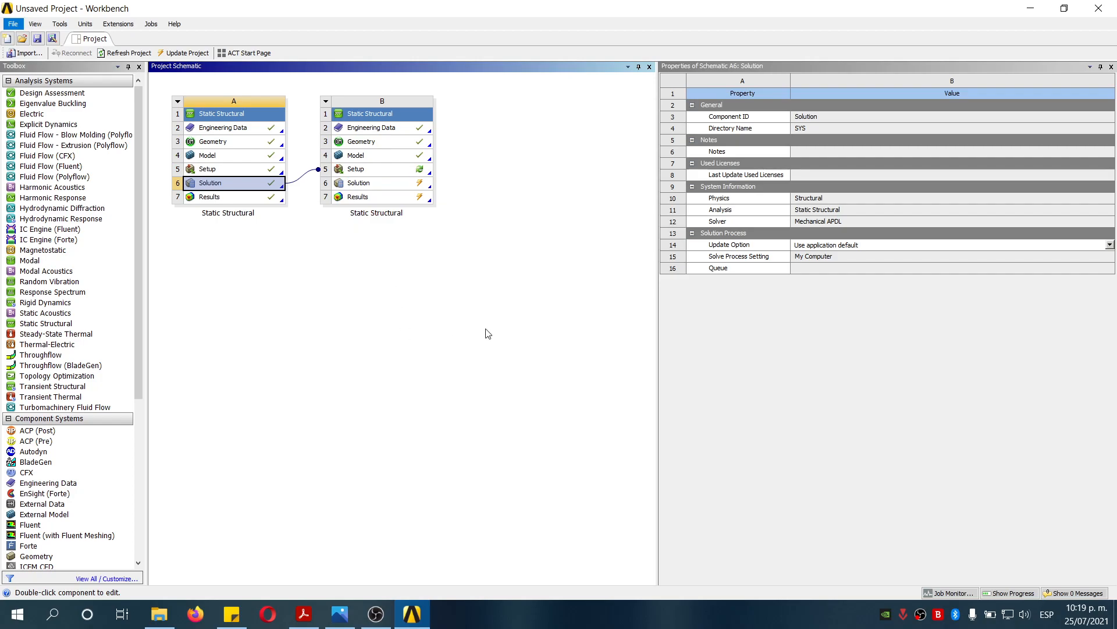
left_click(454, 278)
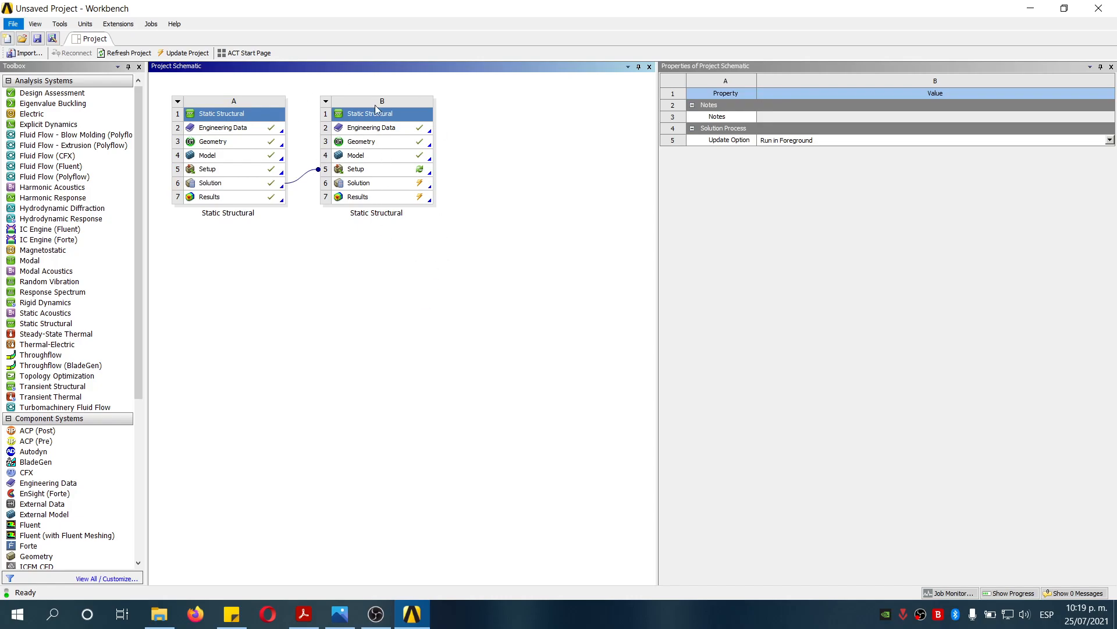
double_click(367, 175)
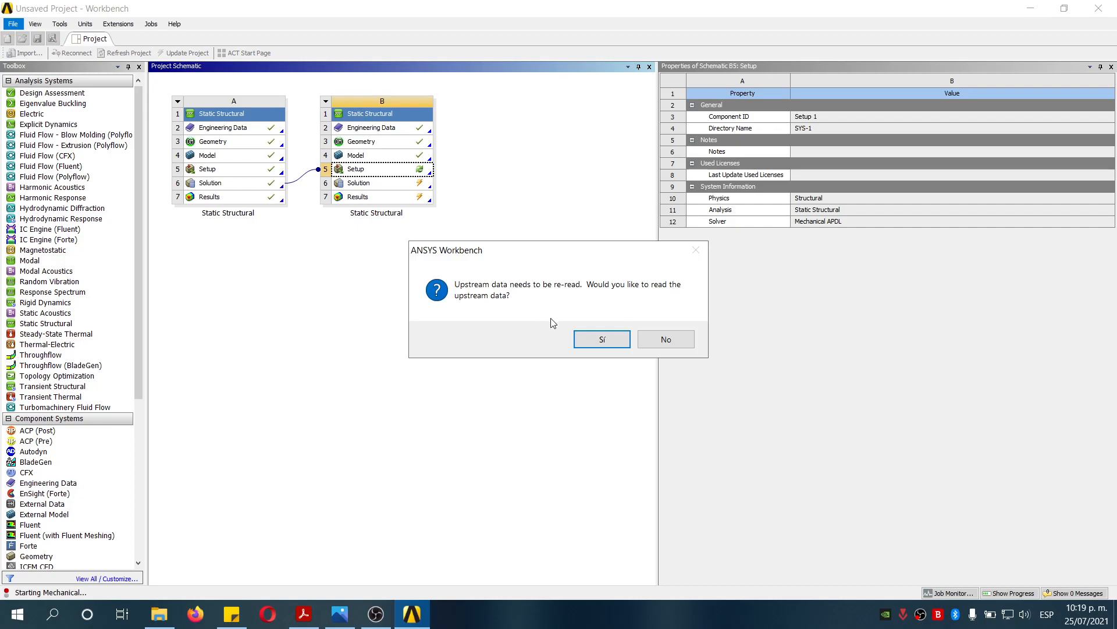
left_click(602, 339)
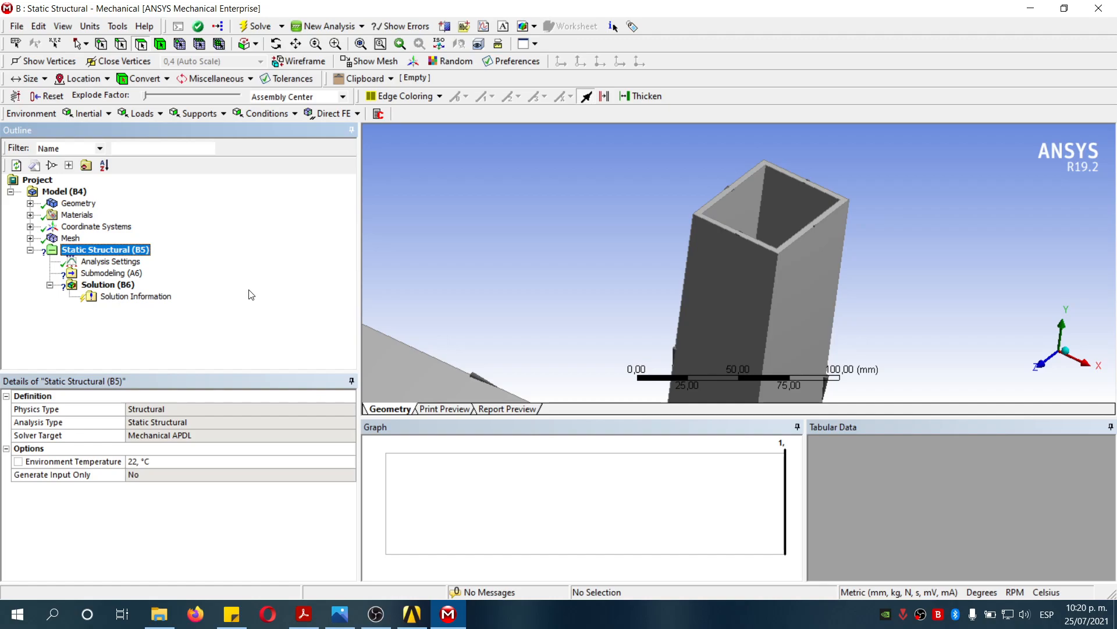
Step: Insert a Cut Boundary Constraint under Submodeling (A6) and scope it to the cut end face of the vertical arm
right_click(92, 274)
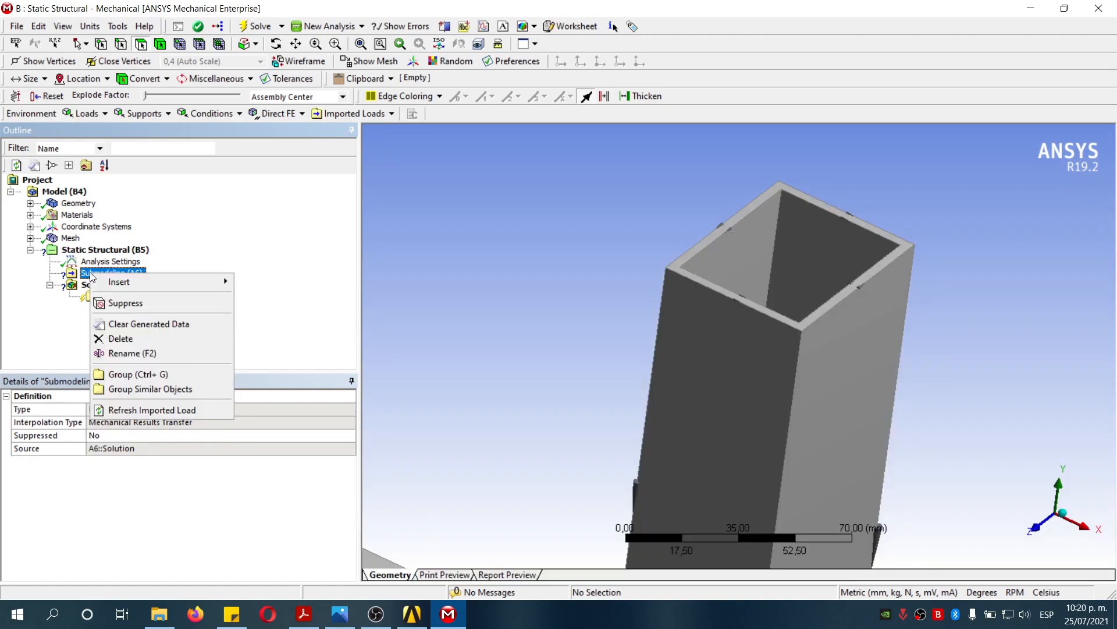
mouse_move(121, 285)
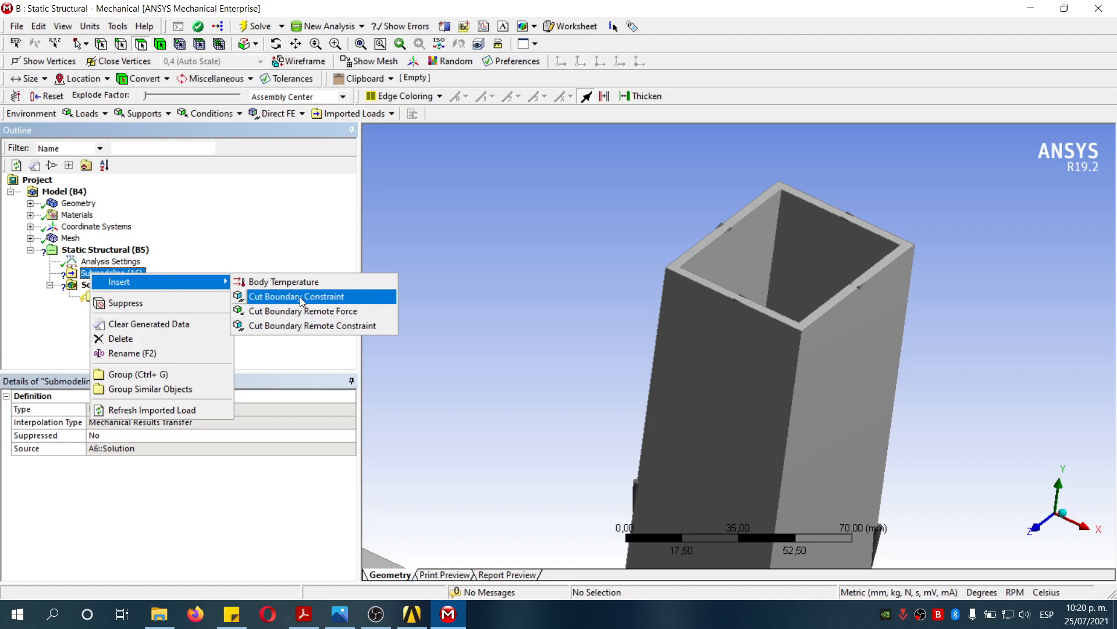
left_click(345, 295)
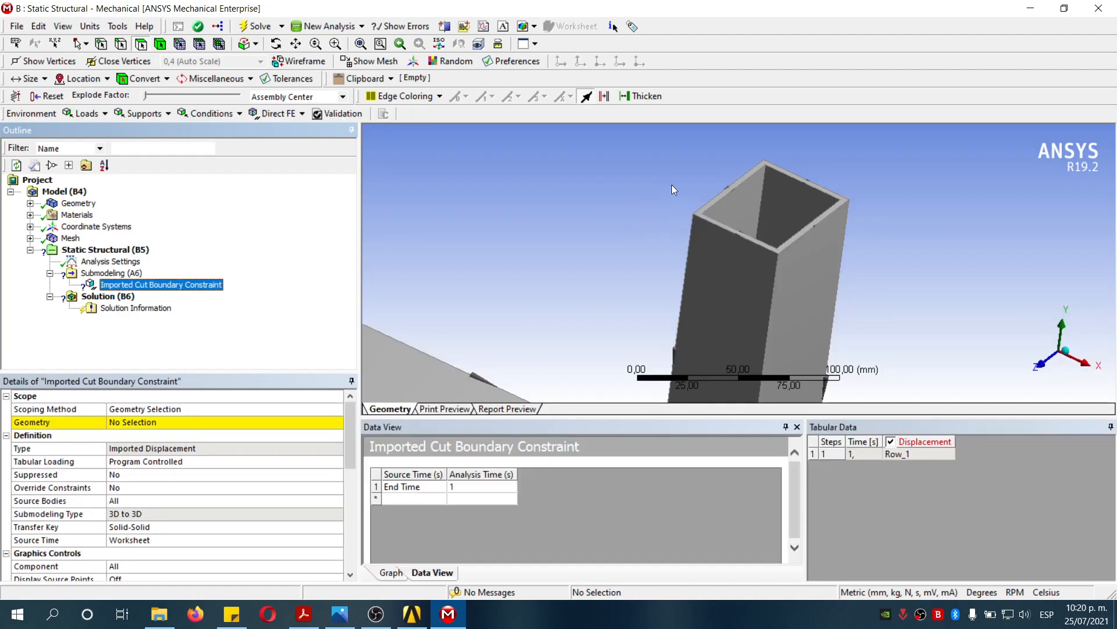
right_click_drag(694, 173, 780, 229)
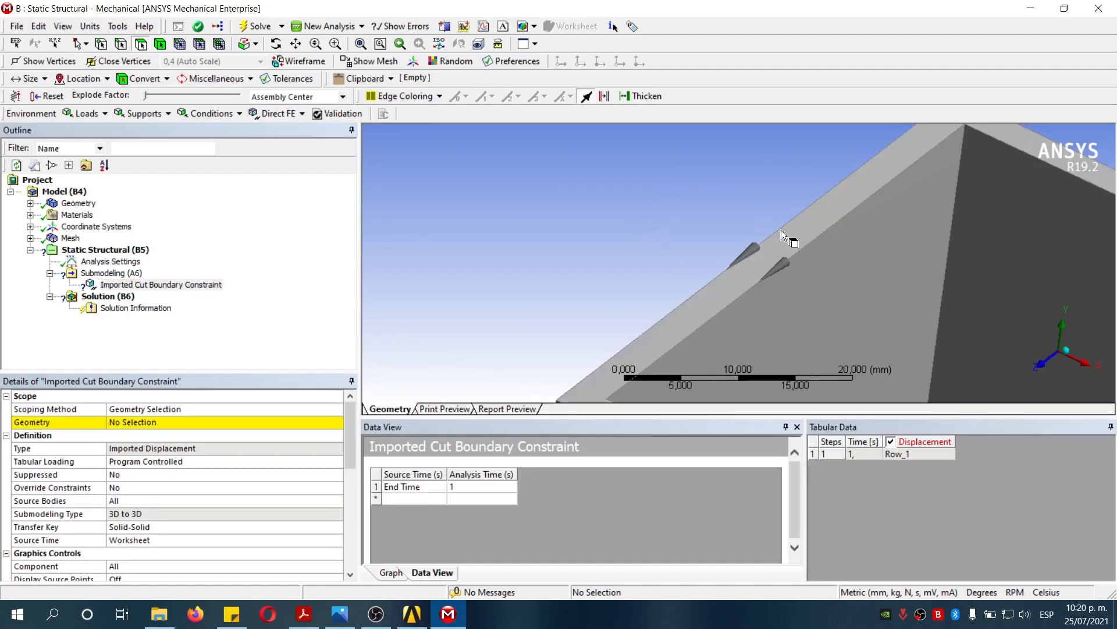
left_click(792, 238)
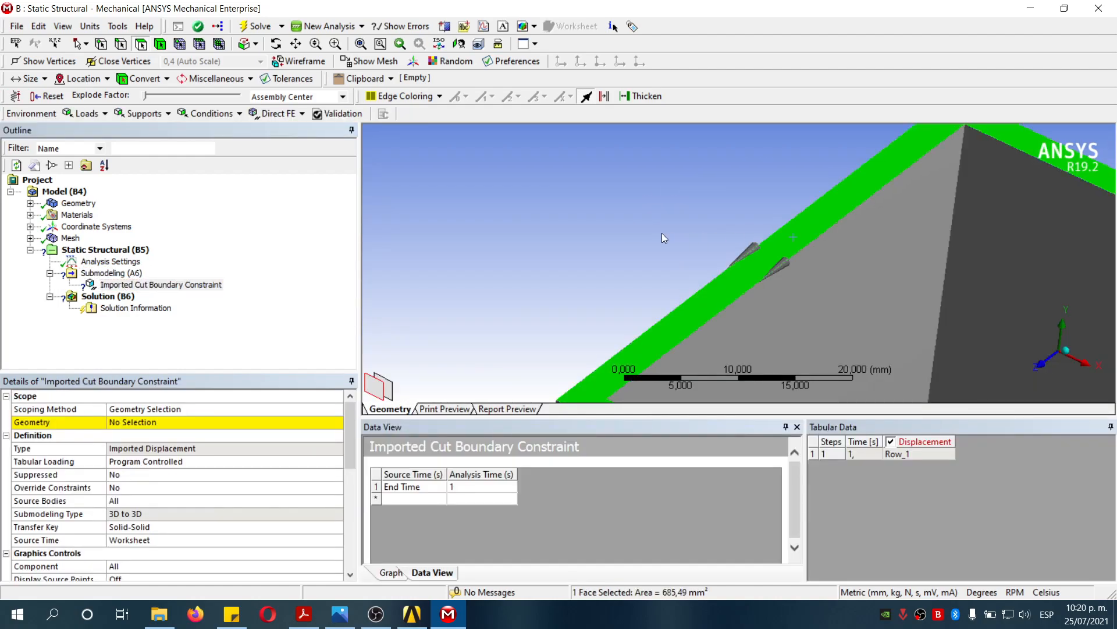
left_click(150, 422)
left_click(183, 423)
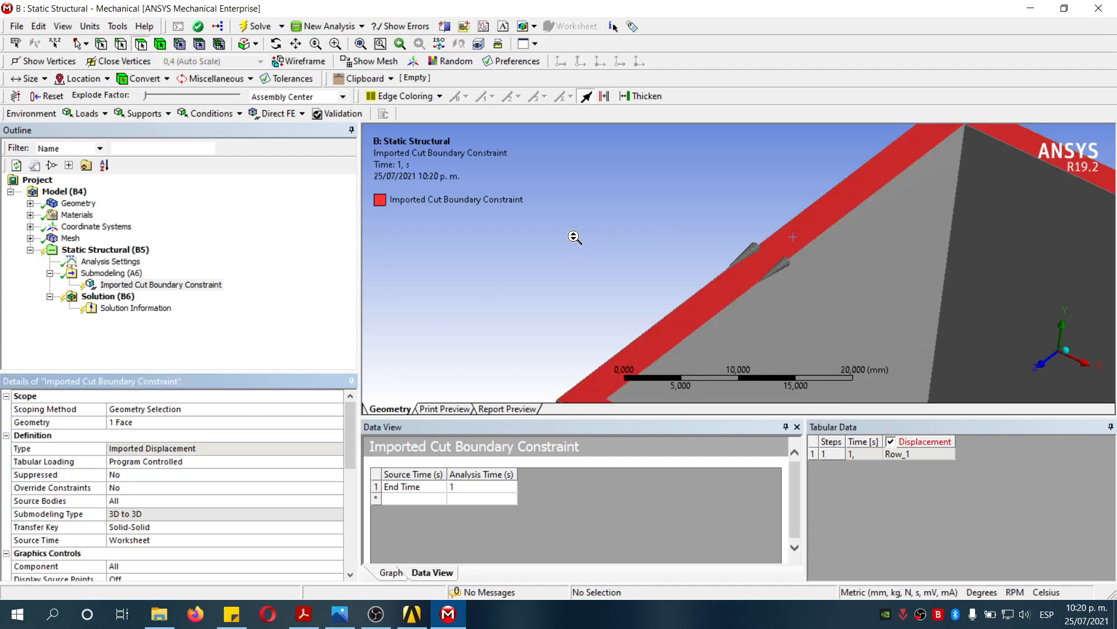
Step: Insert a second Cut Boundary Constraint under Submodeling (A6), scoped to the cut end face of the horizontal arm
scroll(574, 236, "down", 5)
scroll(557, 246, "down", 3)
right_click_drag(517, 277, 659, 327)
middle_click_drag(659, 327, 691, 301)
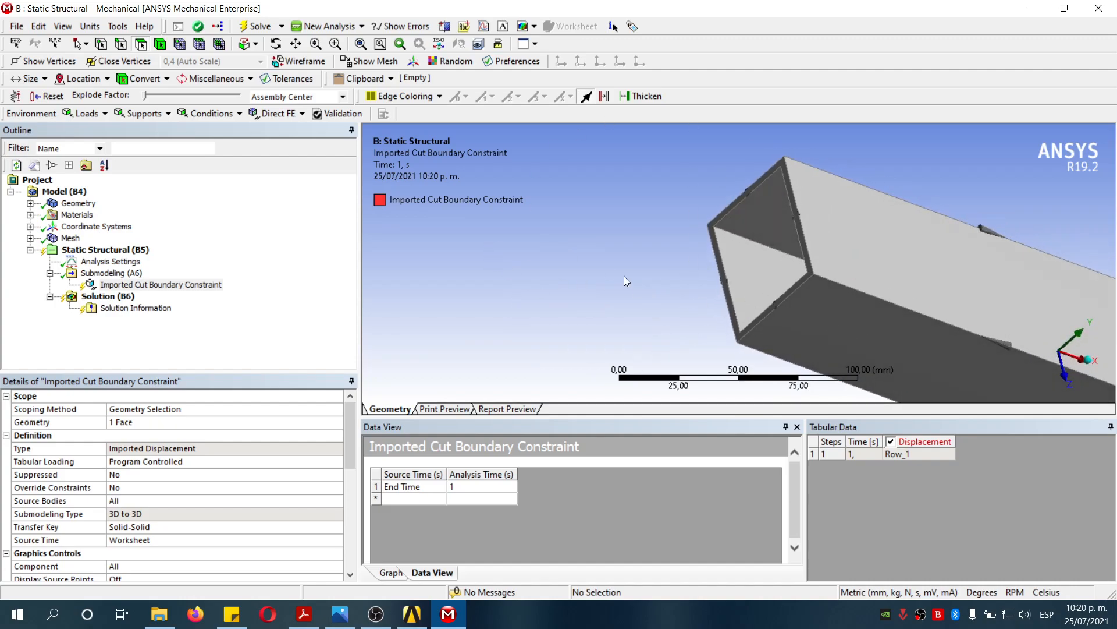
left_click(125, 274)
right_click(125, 273)
mouse_move(181, 280)
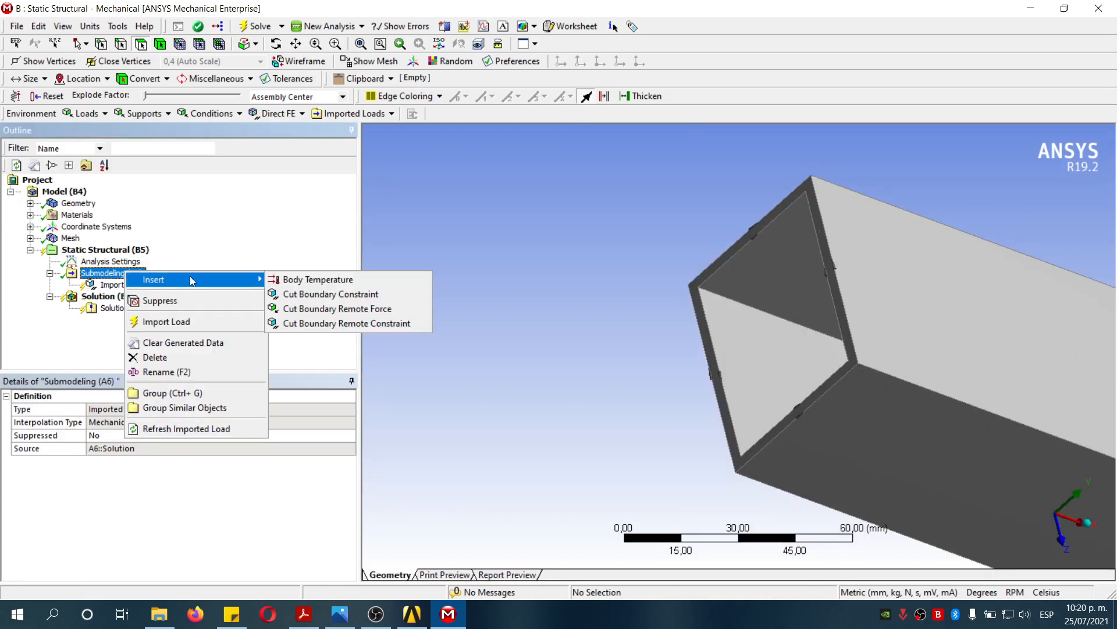
left_click(314, 294)
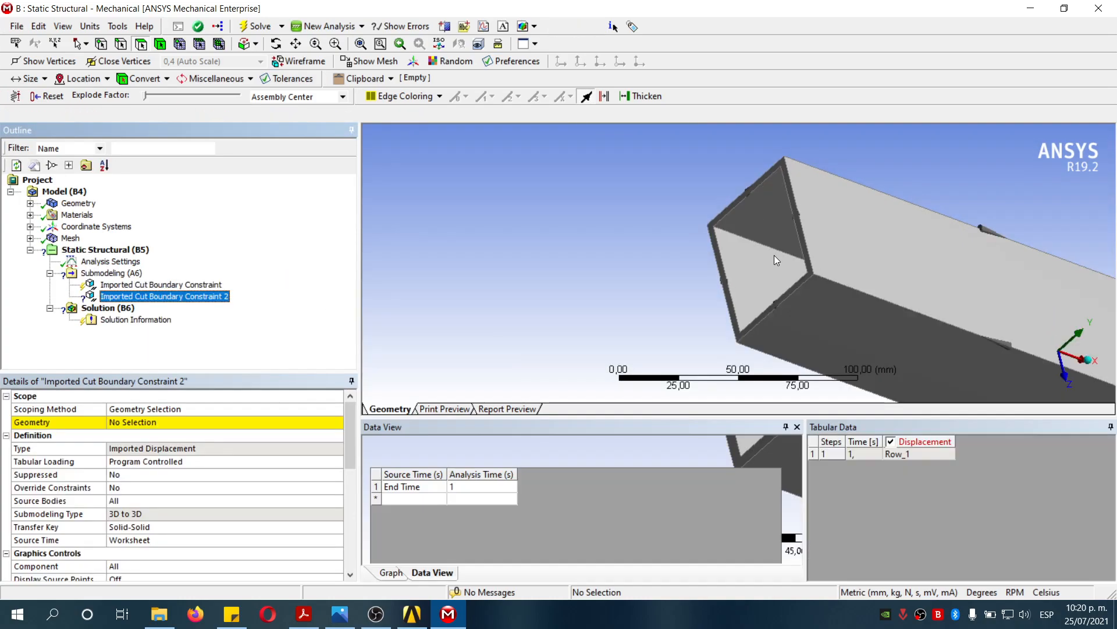
right_click_drag(703, 169, 857, 206)
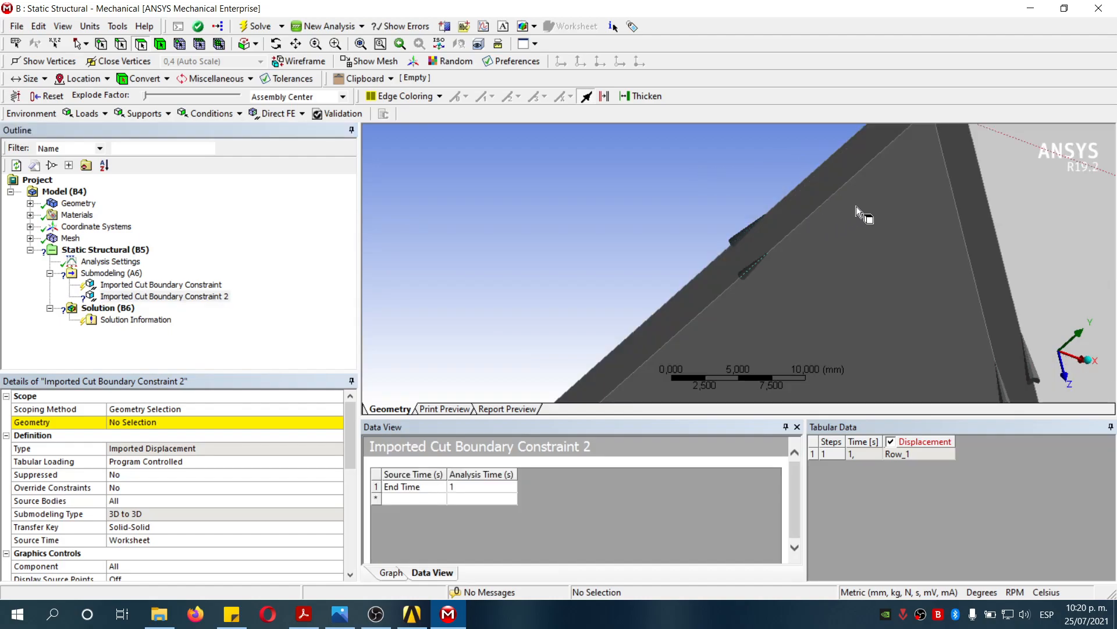
left_click(831, 182)
scroll(640, 243, "down", 5)
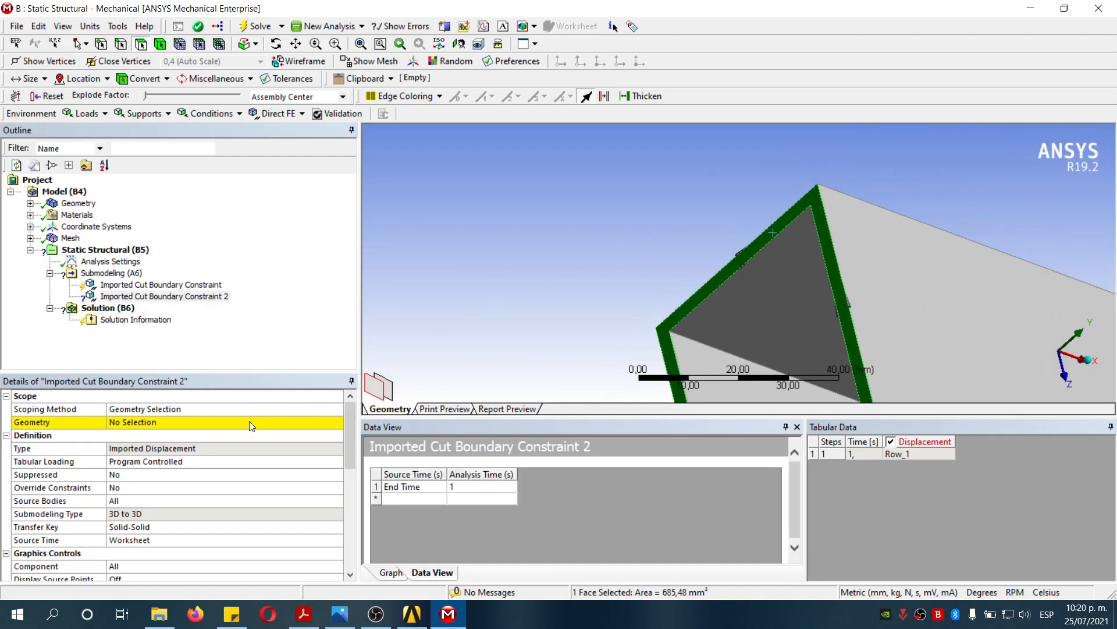
left_click(251, 425)
left_click(165, 425)
scroll(915, 295, "down", 3)
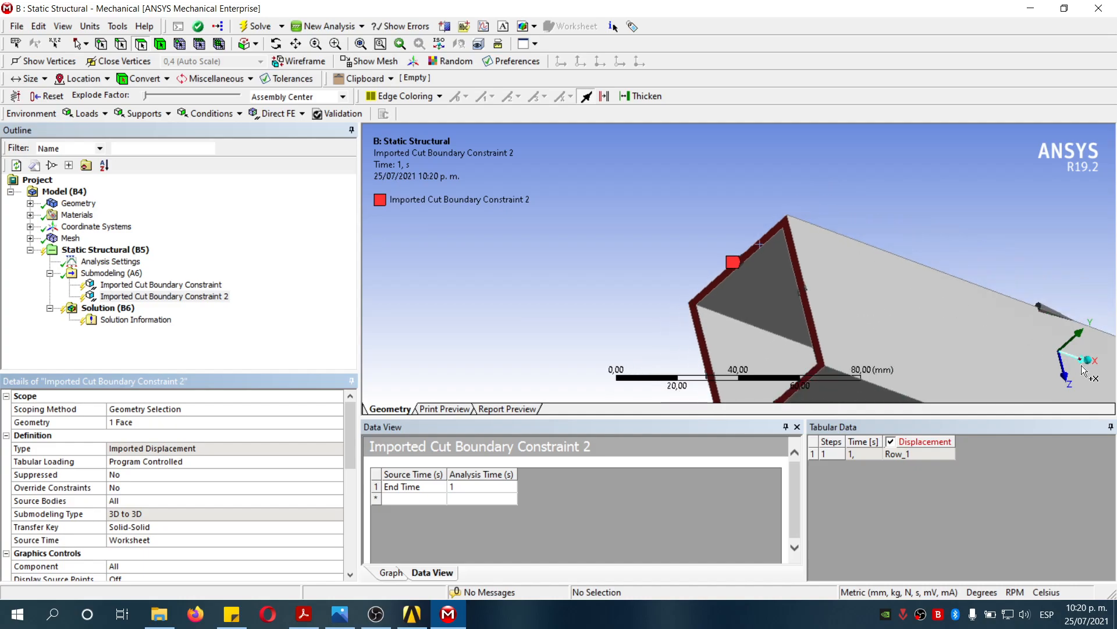
Step: Return to the isometric view, import the load for Imported Cut Boundary Constraint, and select Imported Cut Boundary Constraint 2
left_click(1086, 365)
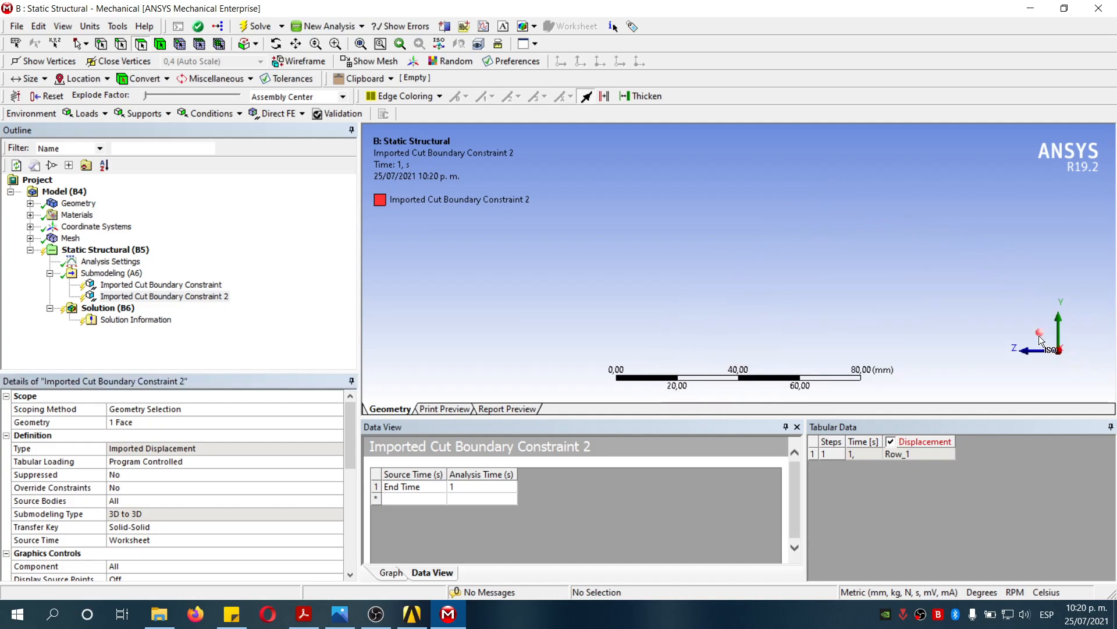
left_click(1040, 336)
left_click(174, 285)
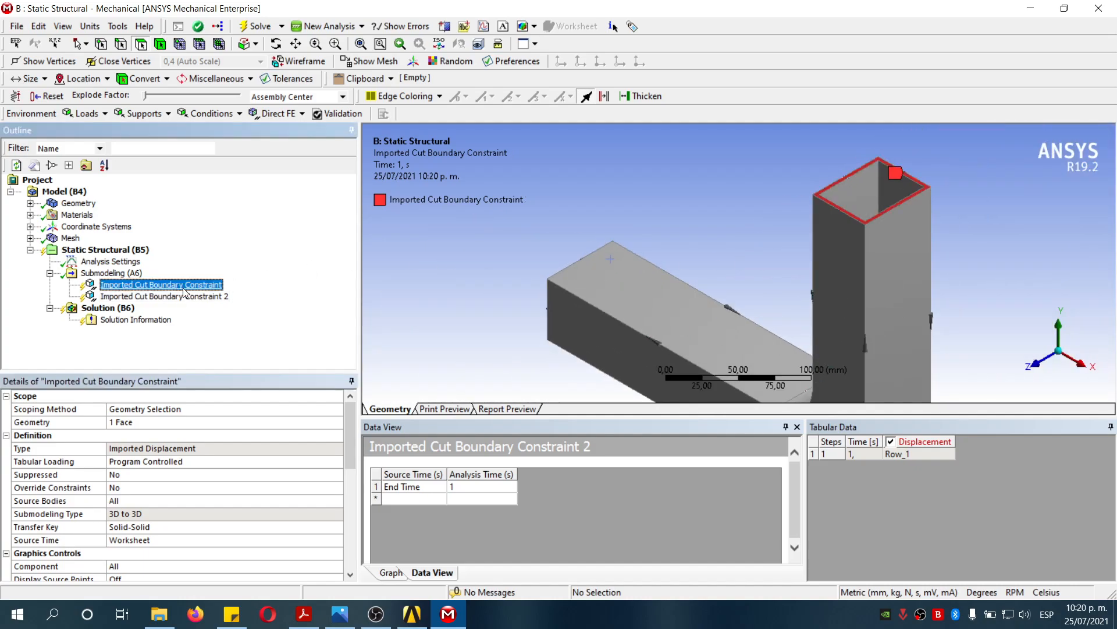
right_click(185, 293)
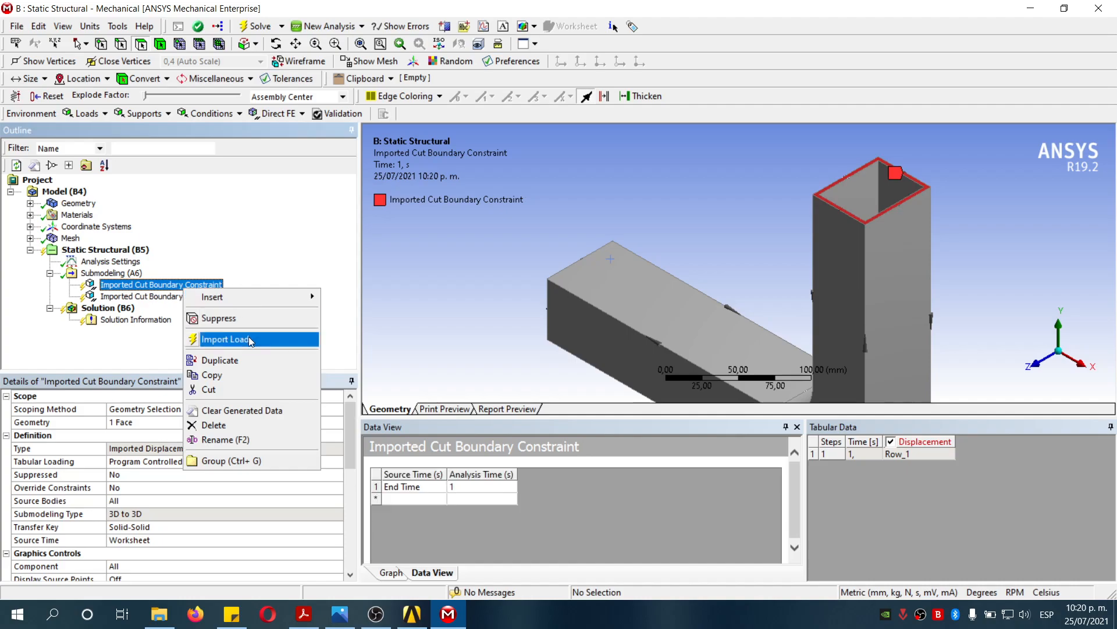
left_click(249, 339)
left_click(178, 297)
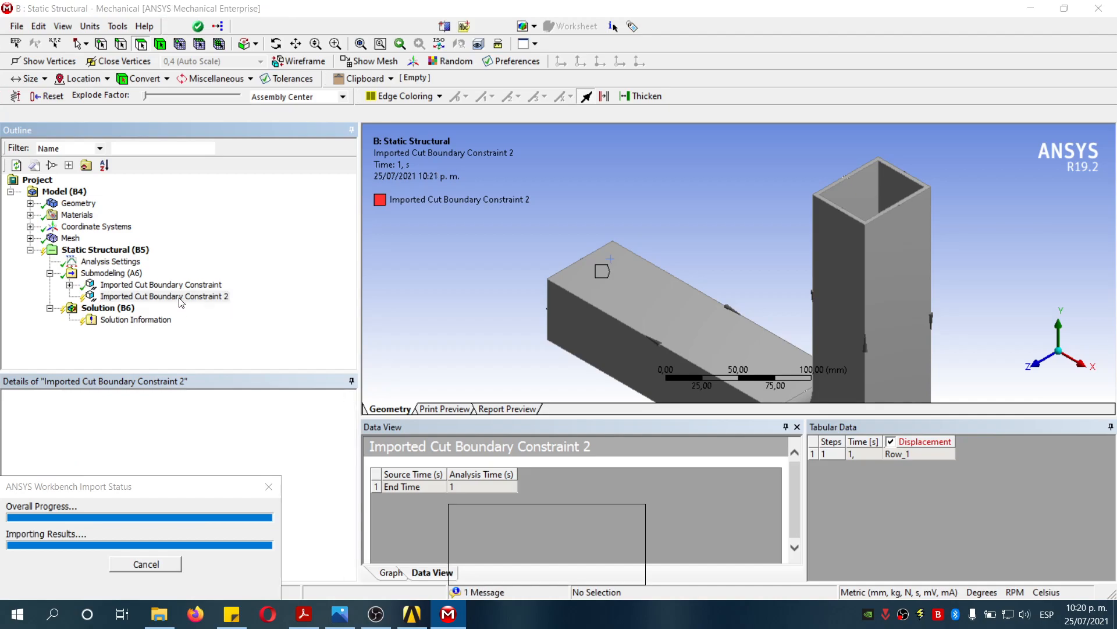
Step: Import the load for Imported Cut Boundary Constraint 2
right_click(180, 299)
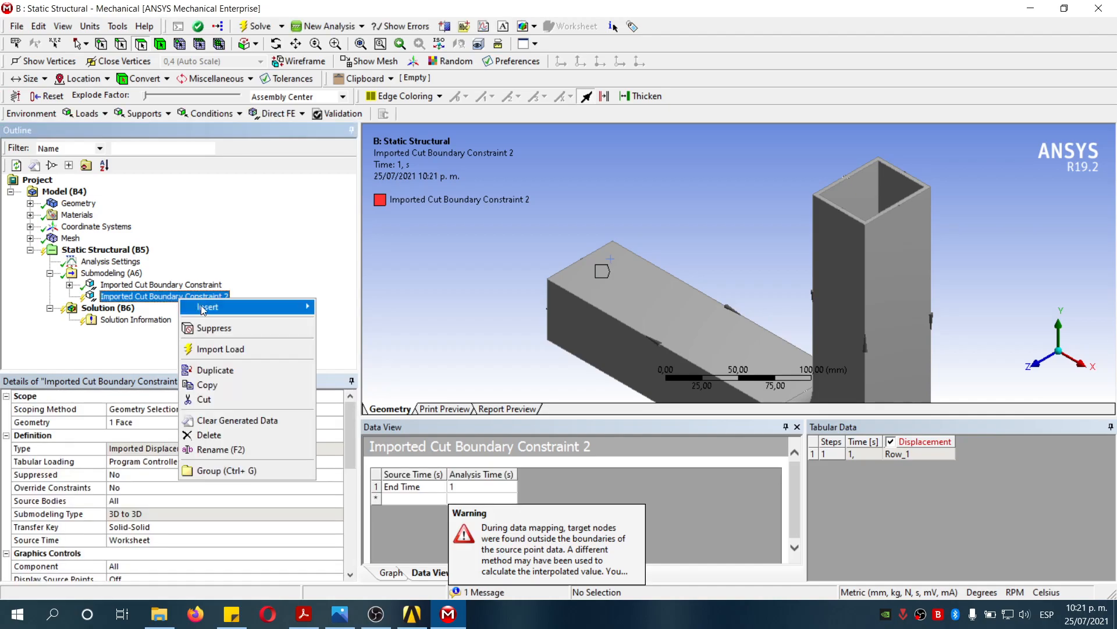
left_click(224, 350)
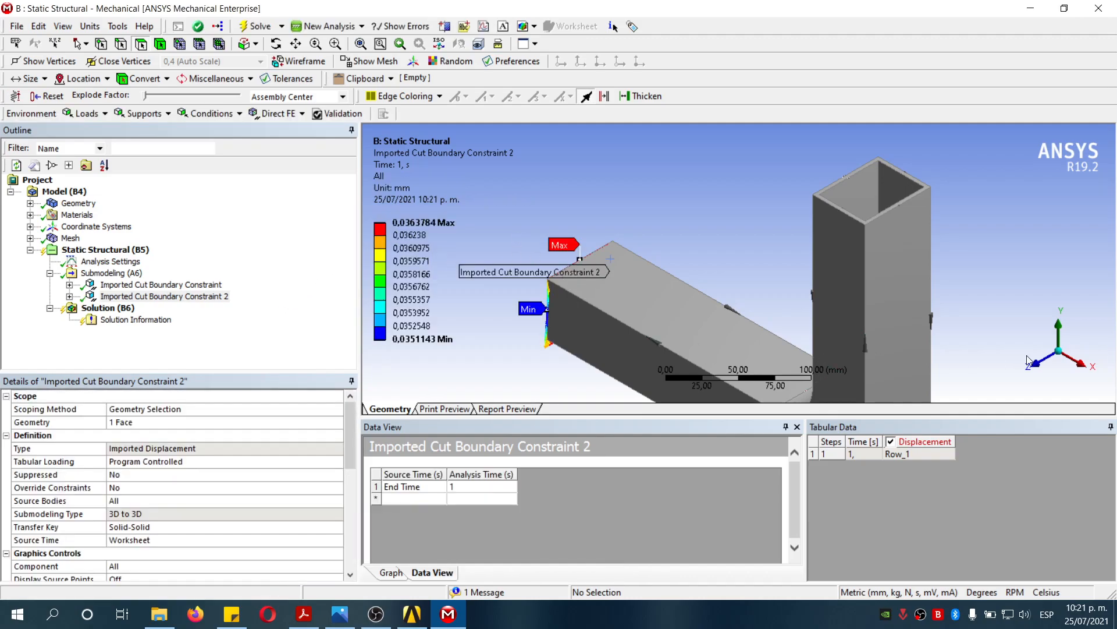
Step: Examine the imported displacements on the cut end faces of the horizontal arm and the vertical arm
middle_click_drag(568, 349, 594, 335)
scroll(533, 303, "down", 3)
right_click_drag(520, 268, 687, 382)
right_click_drag(750, 273, 890, 324)
middle_click_drag(891, 324, 889, 347)
scroll(896, 350, "down", 8)
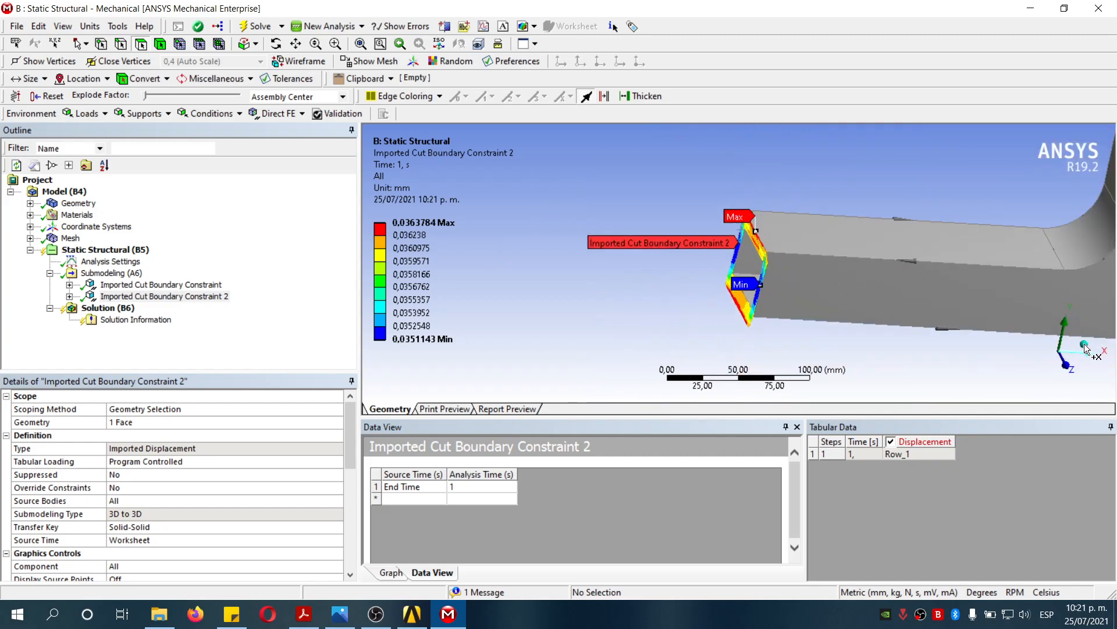
left_click(1086, 345)
left_click(1043, 343)
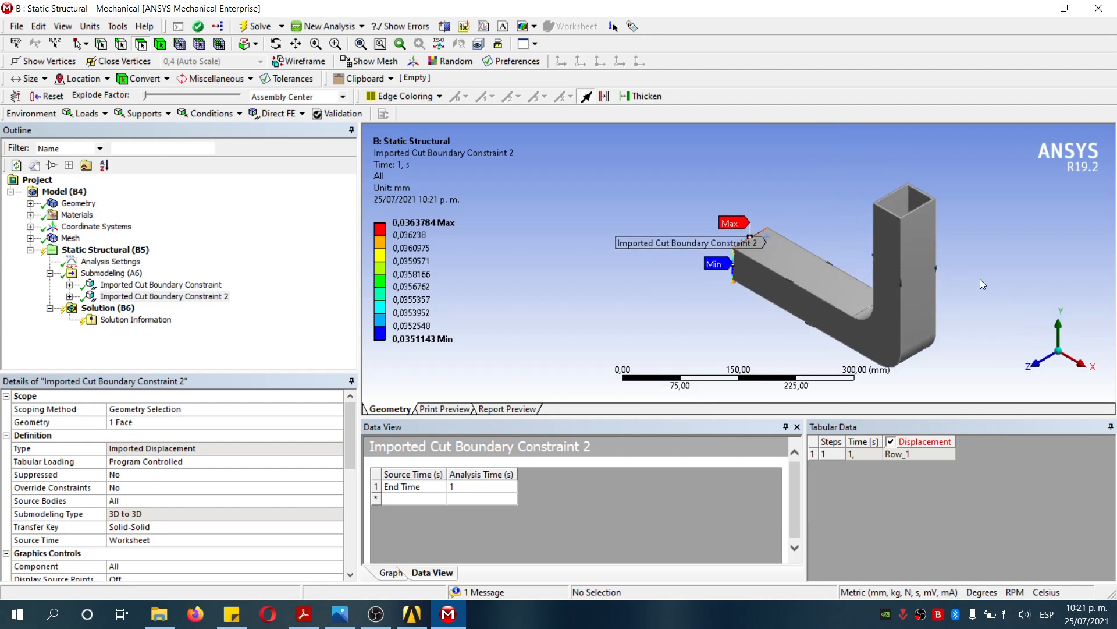
left_click(163, 284)
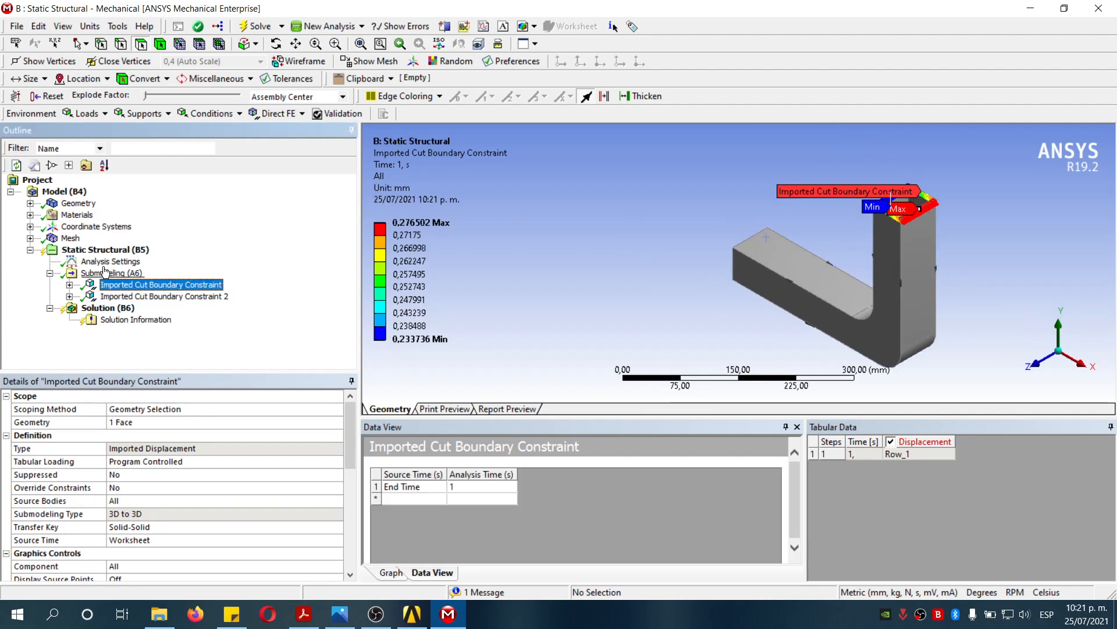
Step: Insert a Total Deformation result for all bodies under Solution (B6) and solve the submodel
left_click(109, 309)
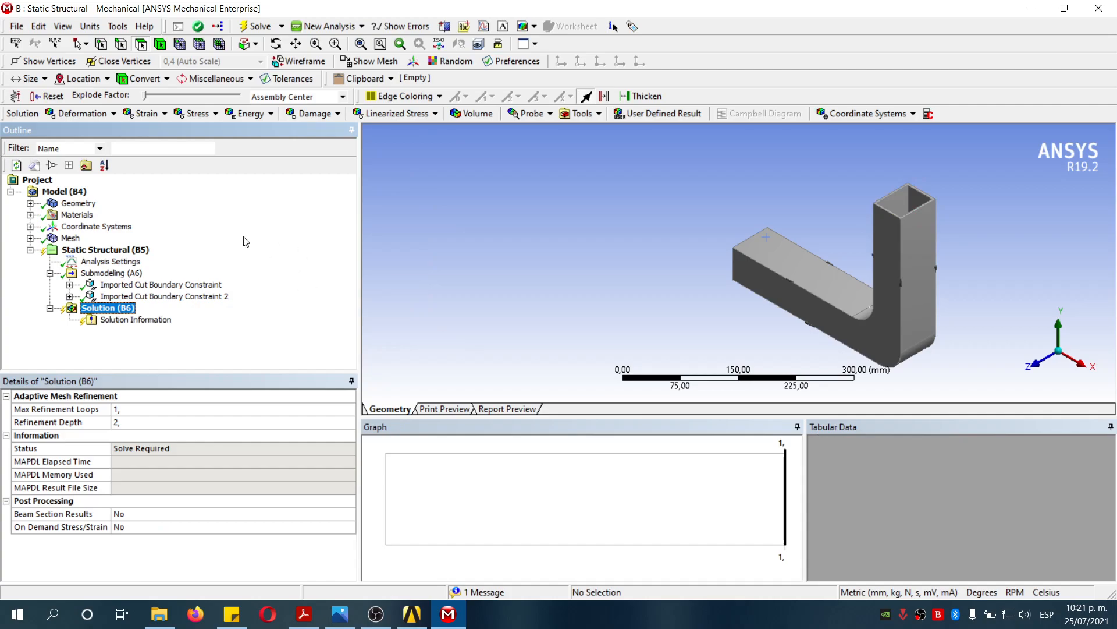
left_click(84, 114)
left_click(95, 129)
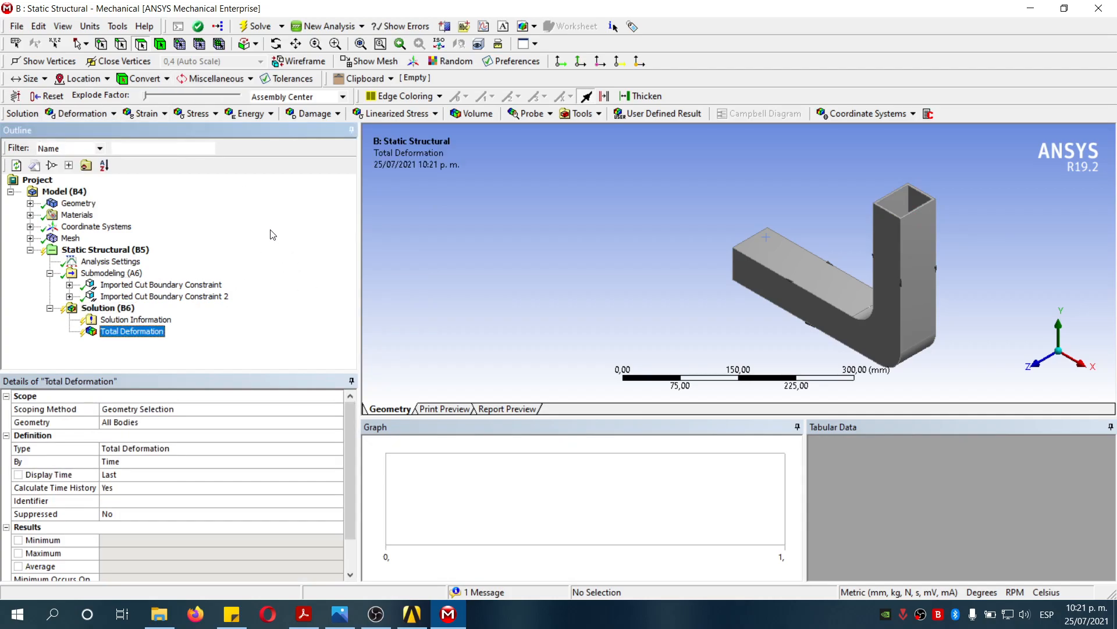
right_click_drag(777, 235, 899, 333)
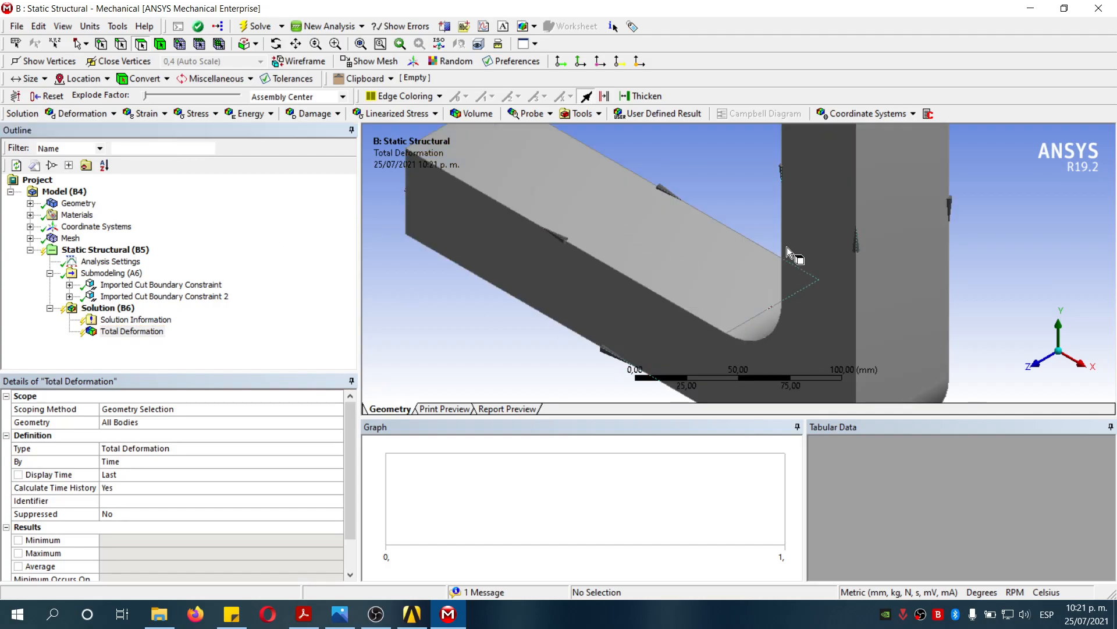
left_click(303, 317)
left_click(256, 26)
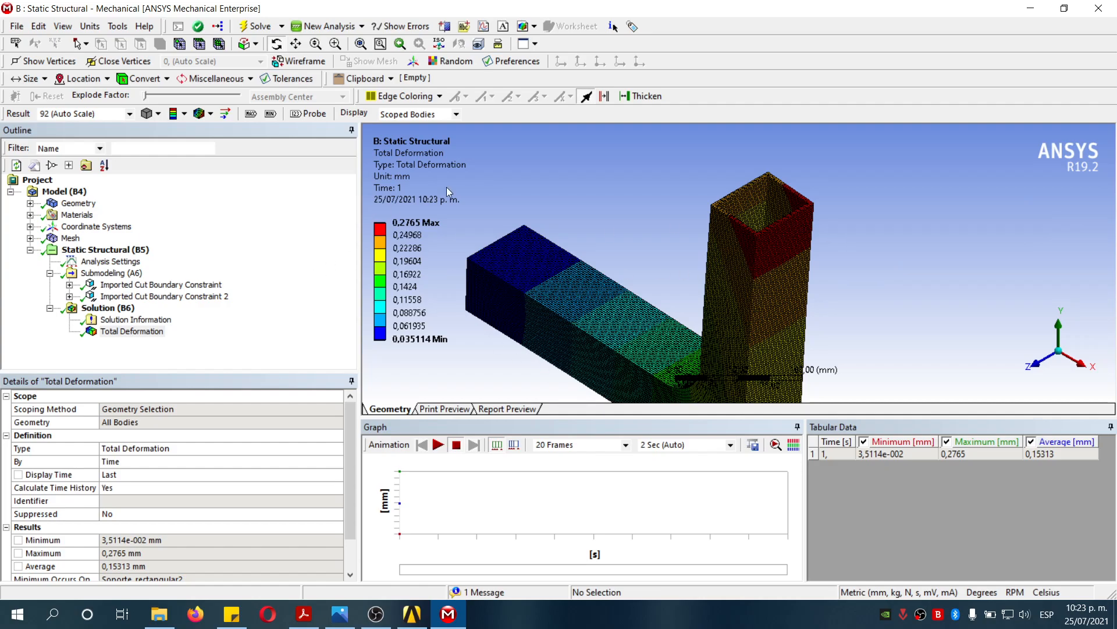
Step: Examine the submodel's total deformation contours and their animation, and stop the animation
scroll(649, 260, "down", 2)
scroll(623, 309, "up", 5)
scroll(585, 285, "down", 2)
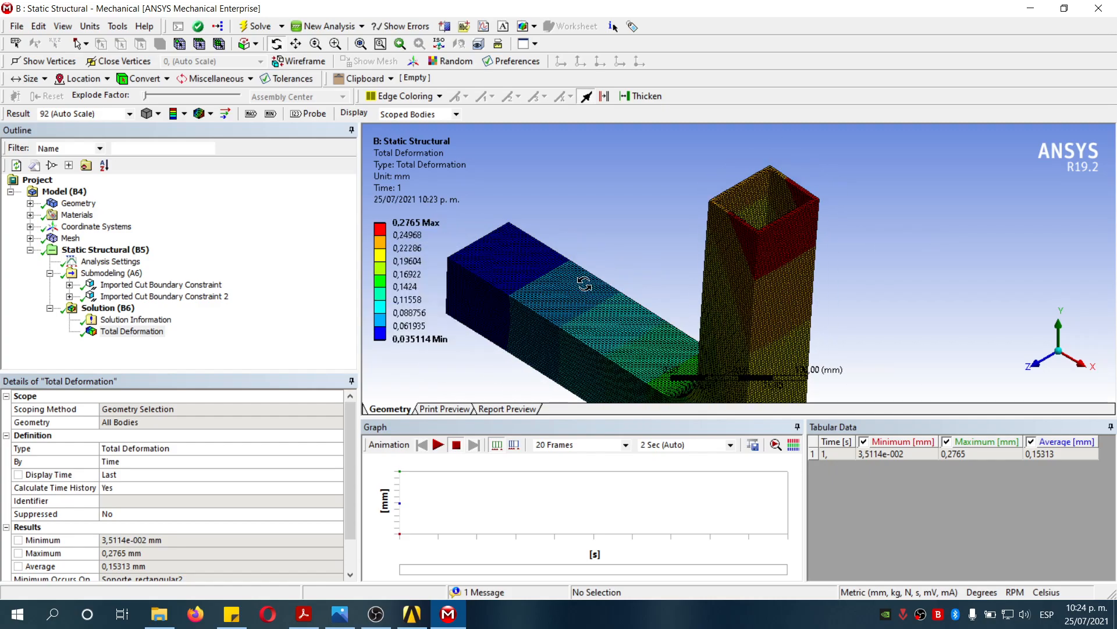
left_click_drag(584, 283, 601, 300)
scroll(637, 344, "up", 2)
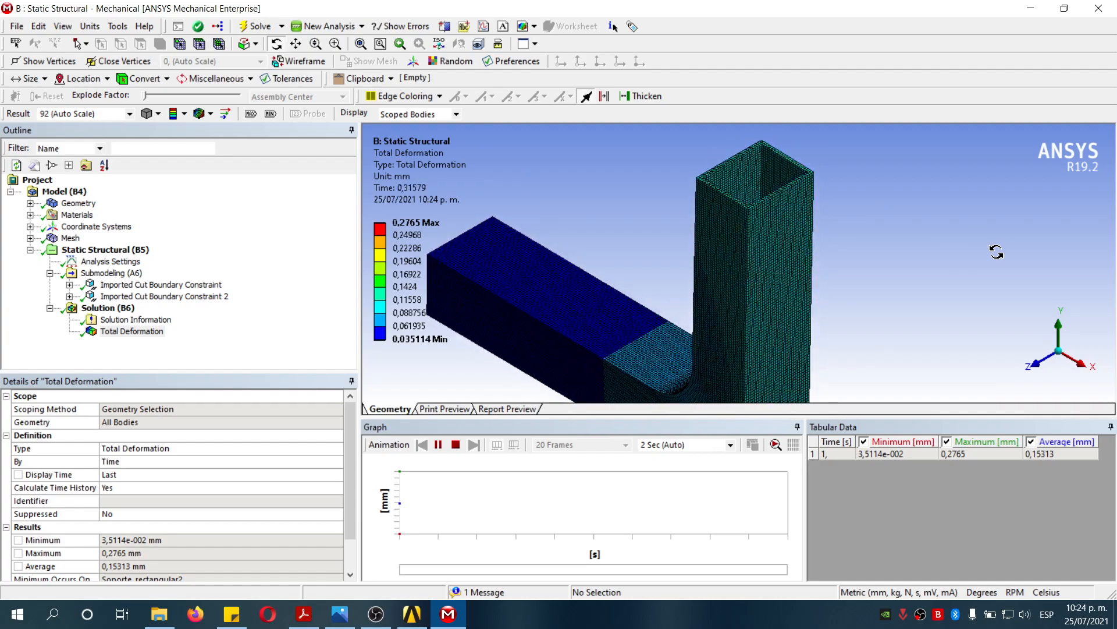
left_click(456, 444)
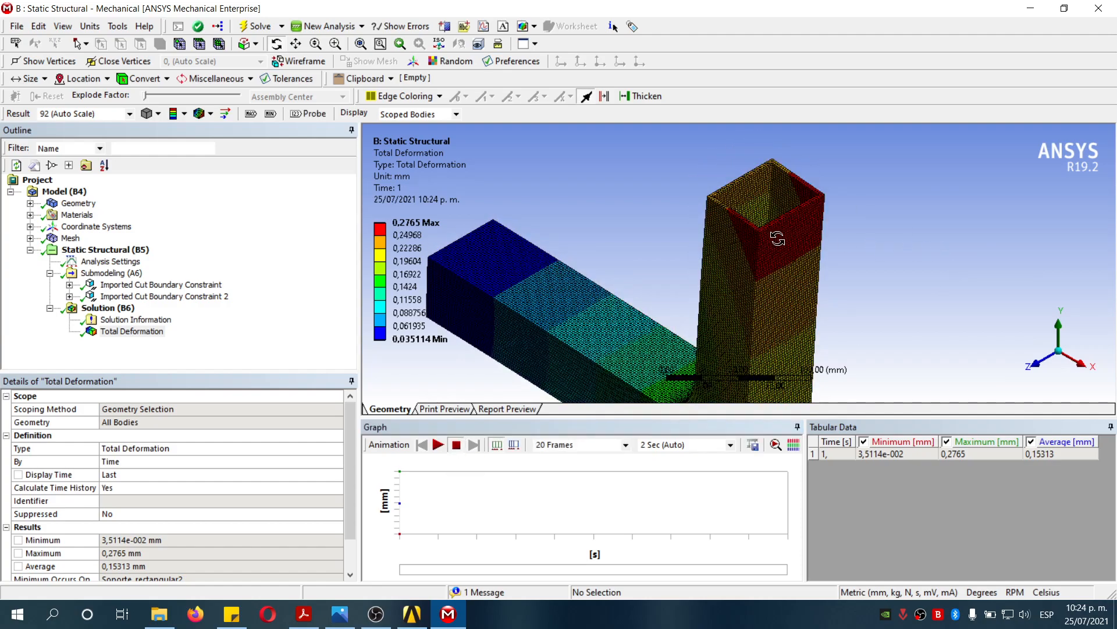